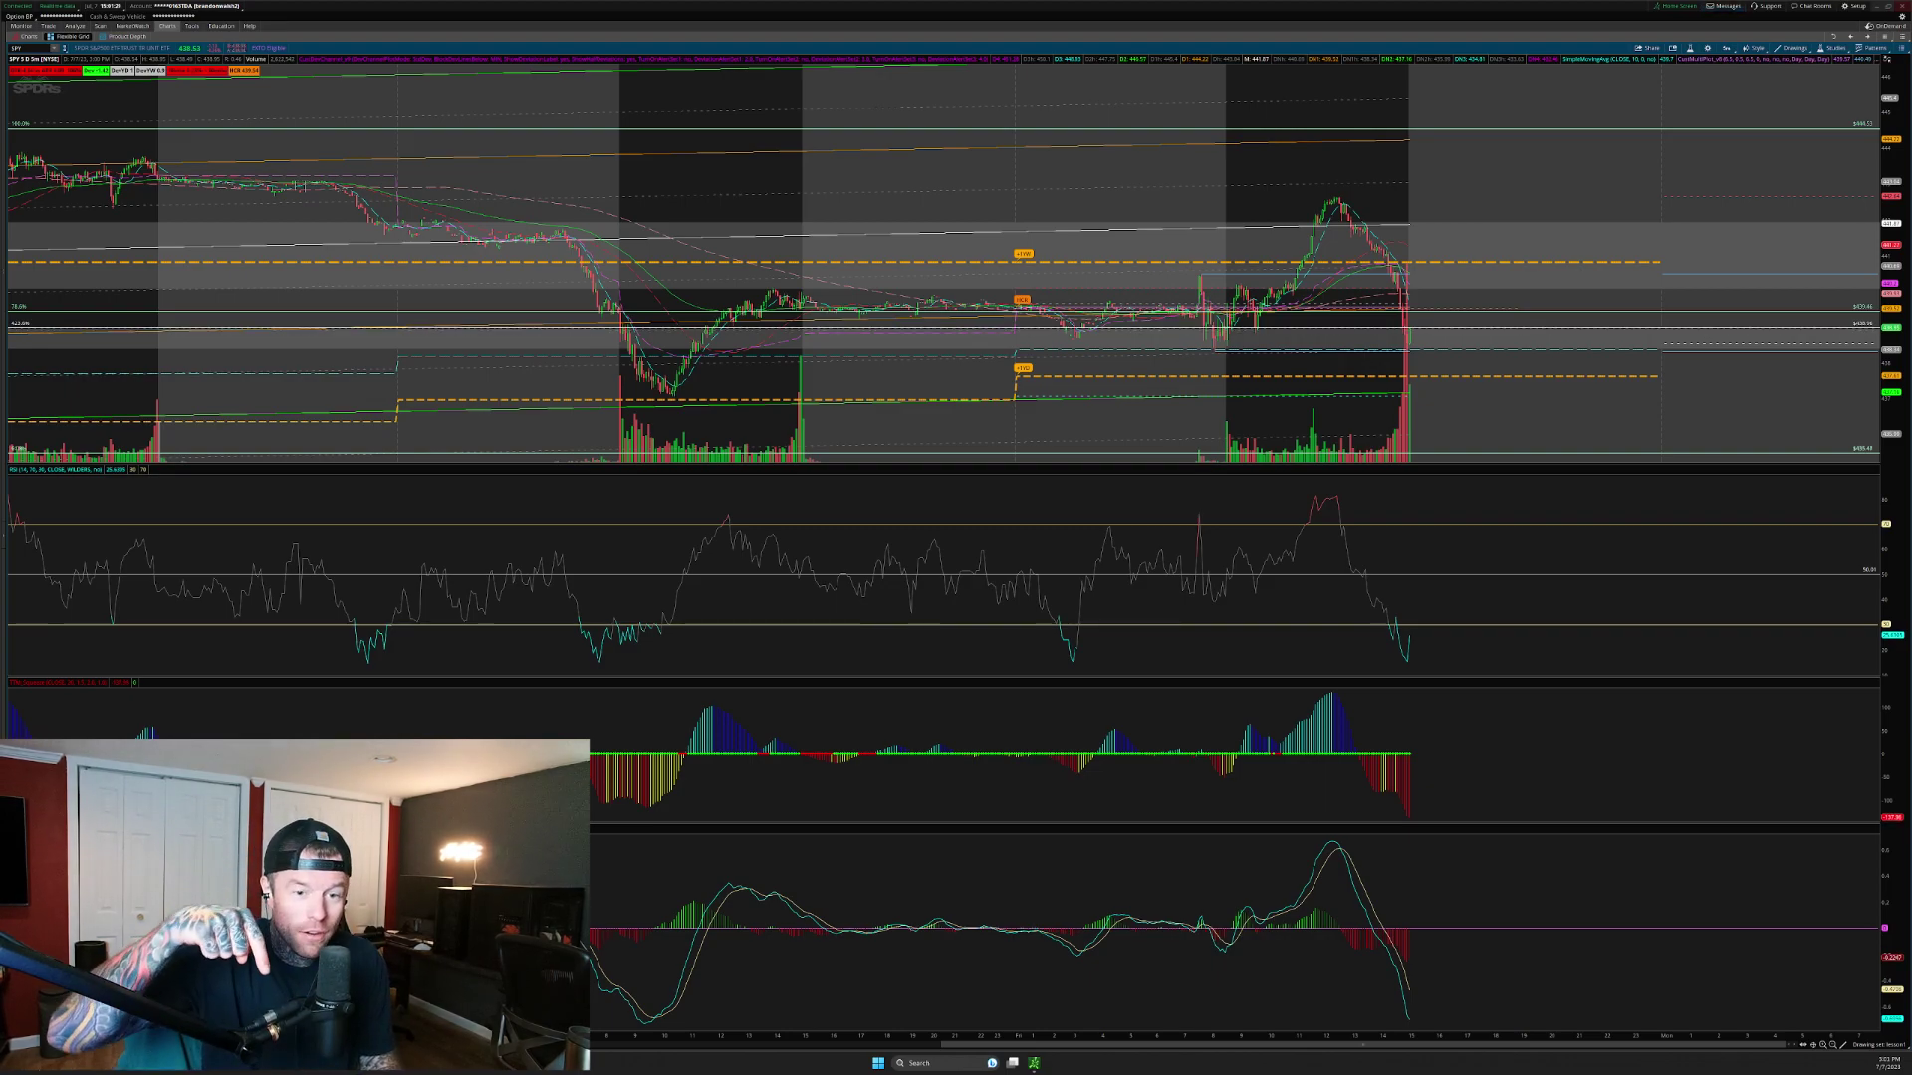
Circle the two successive swing lows on the SPY price chart and trace the latest session's rally off its low
{"action": "double_click", "coordinate": [769, 185]}
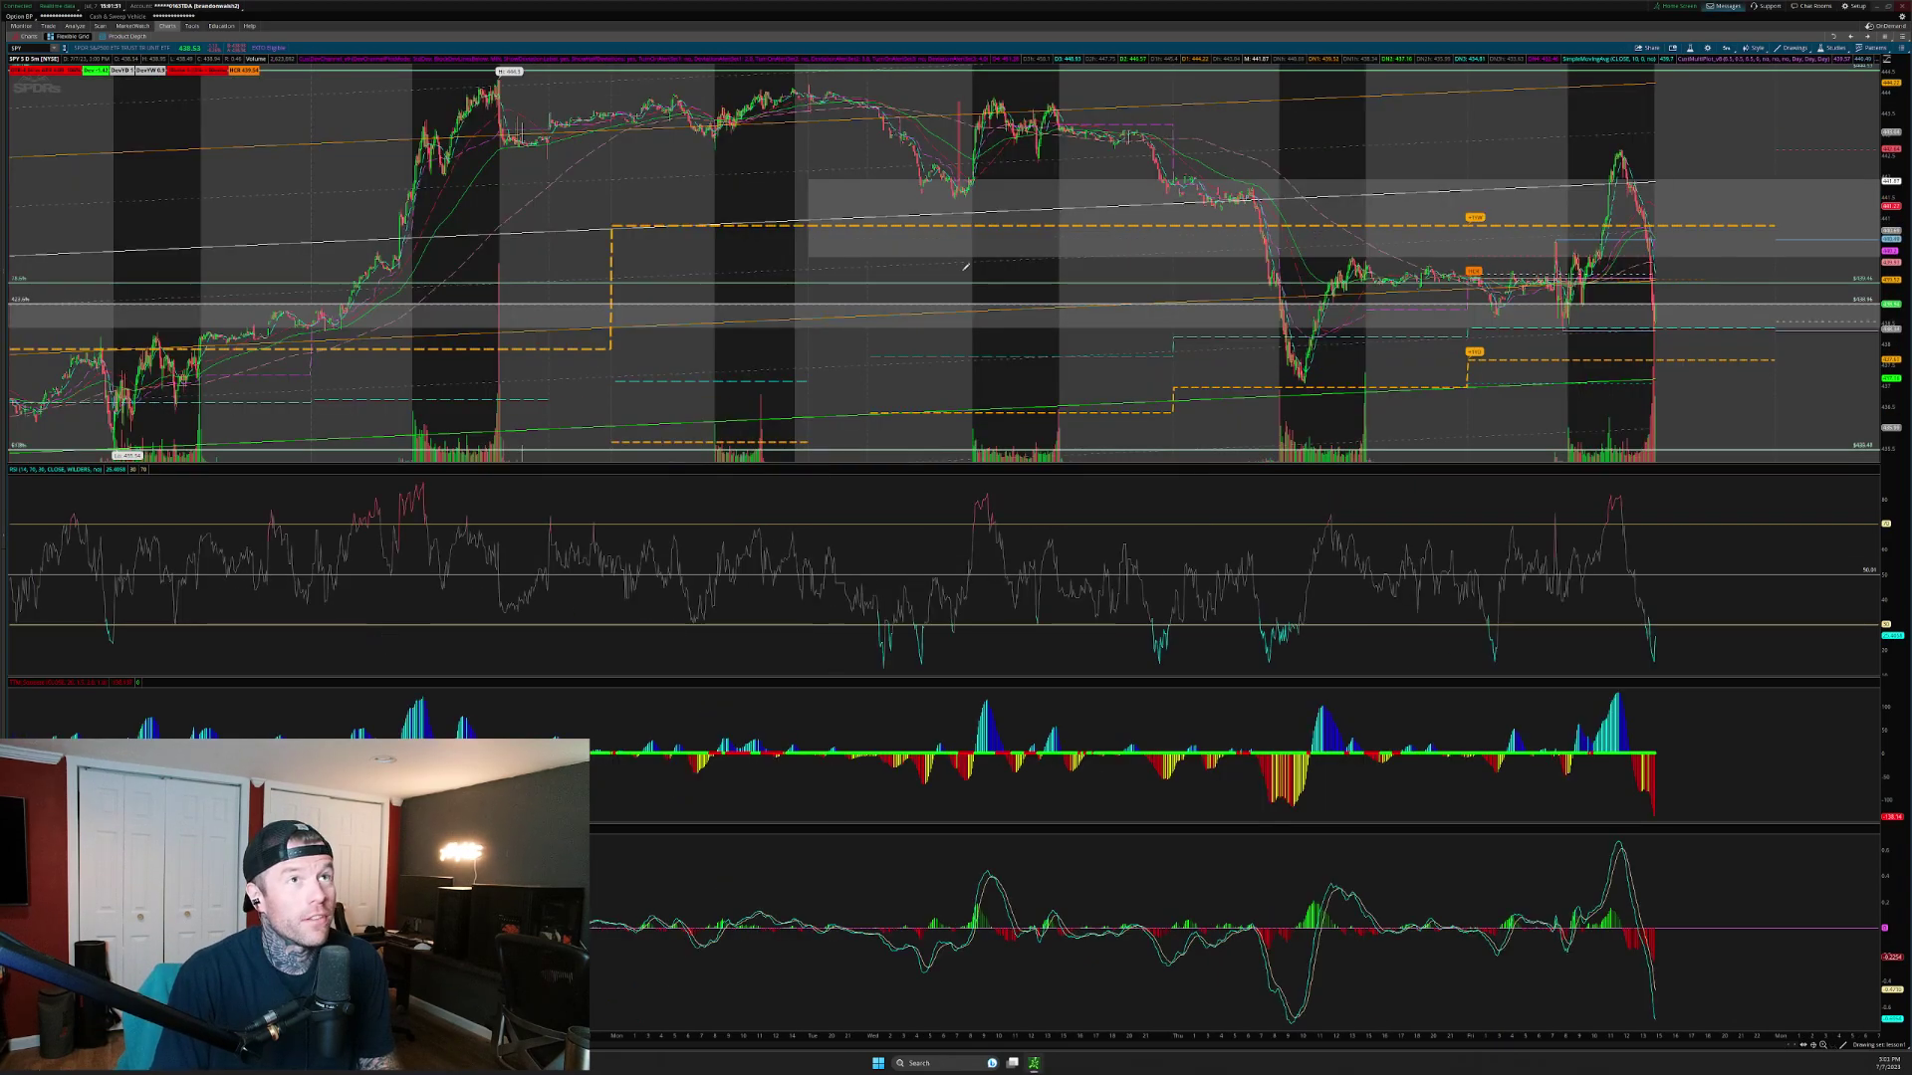
{"action": "left_click_drag", "start_coordinate": [1885, 123], "coordinate": [1886, 59]}
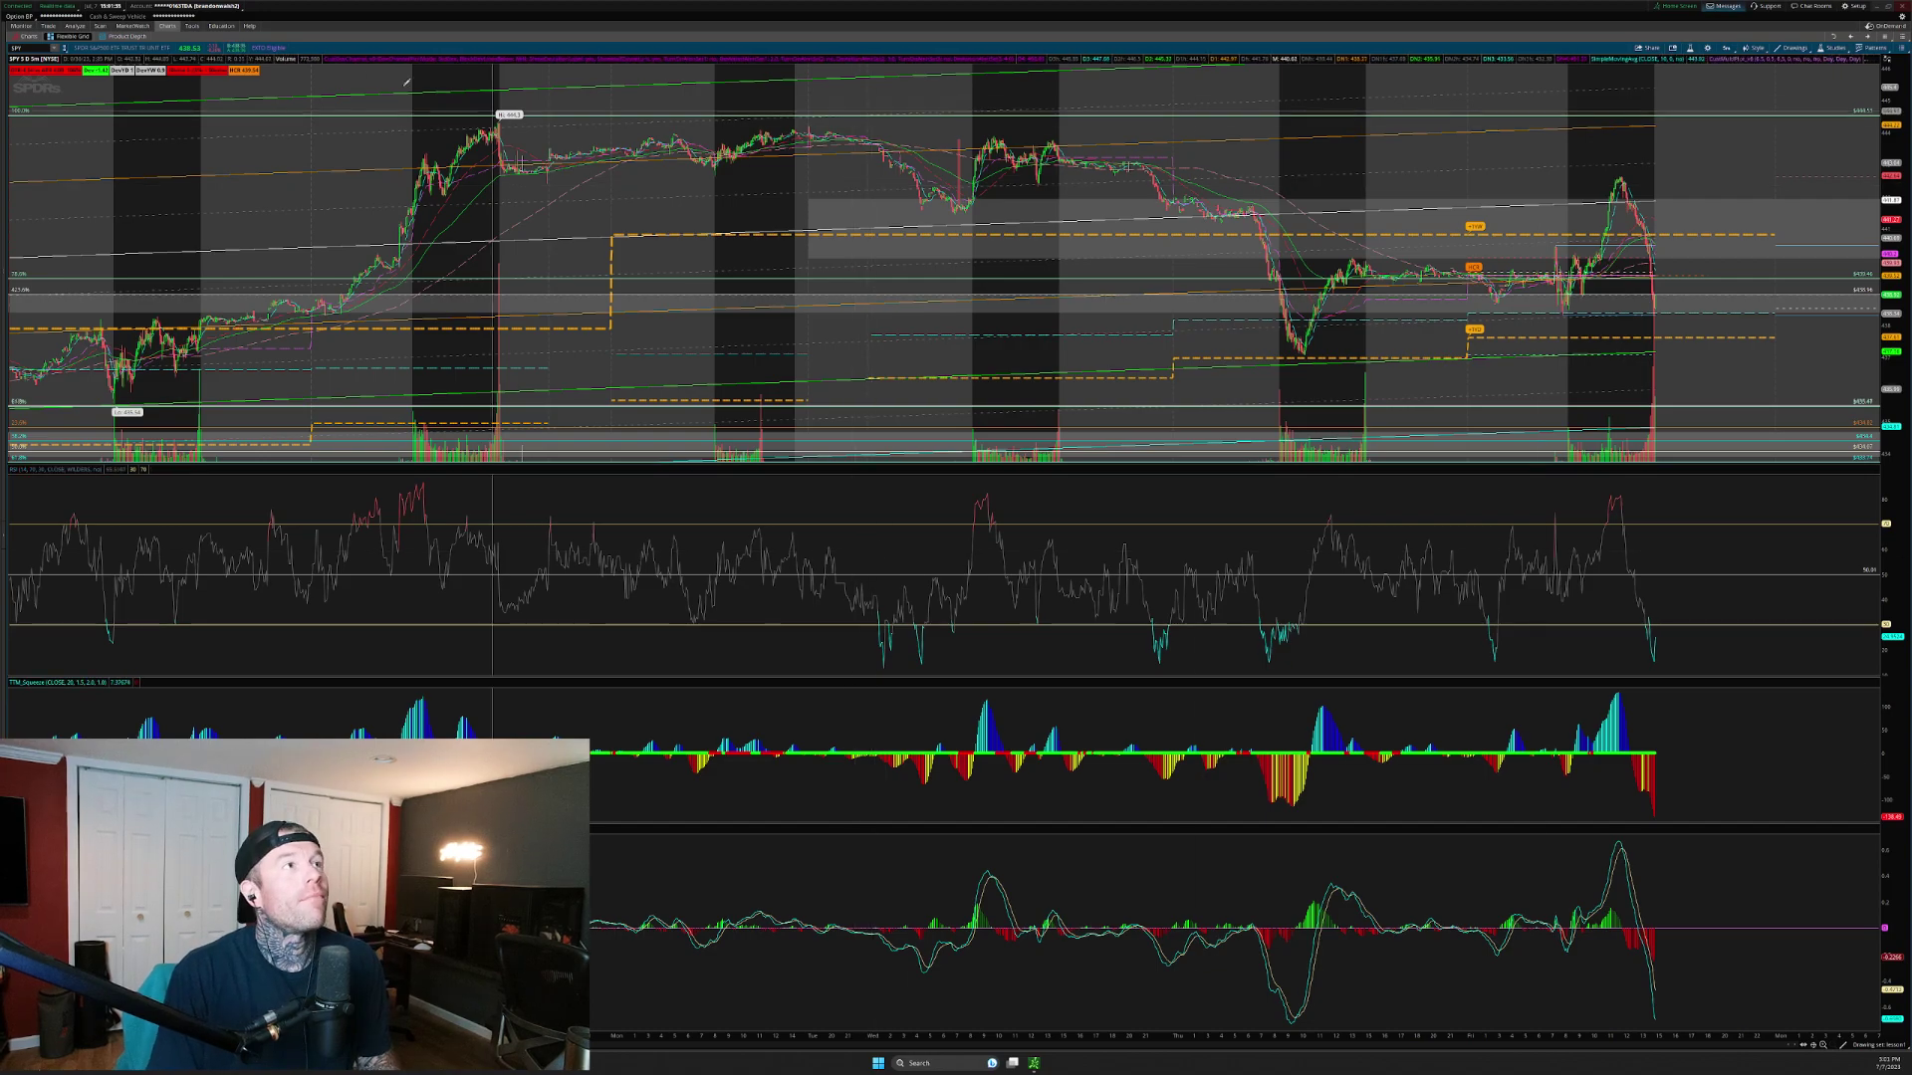
{"action": "left_click_drag", "start_coordinate": [284, 65], "coordinate": [1879, 430]}
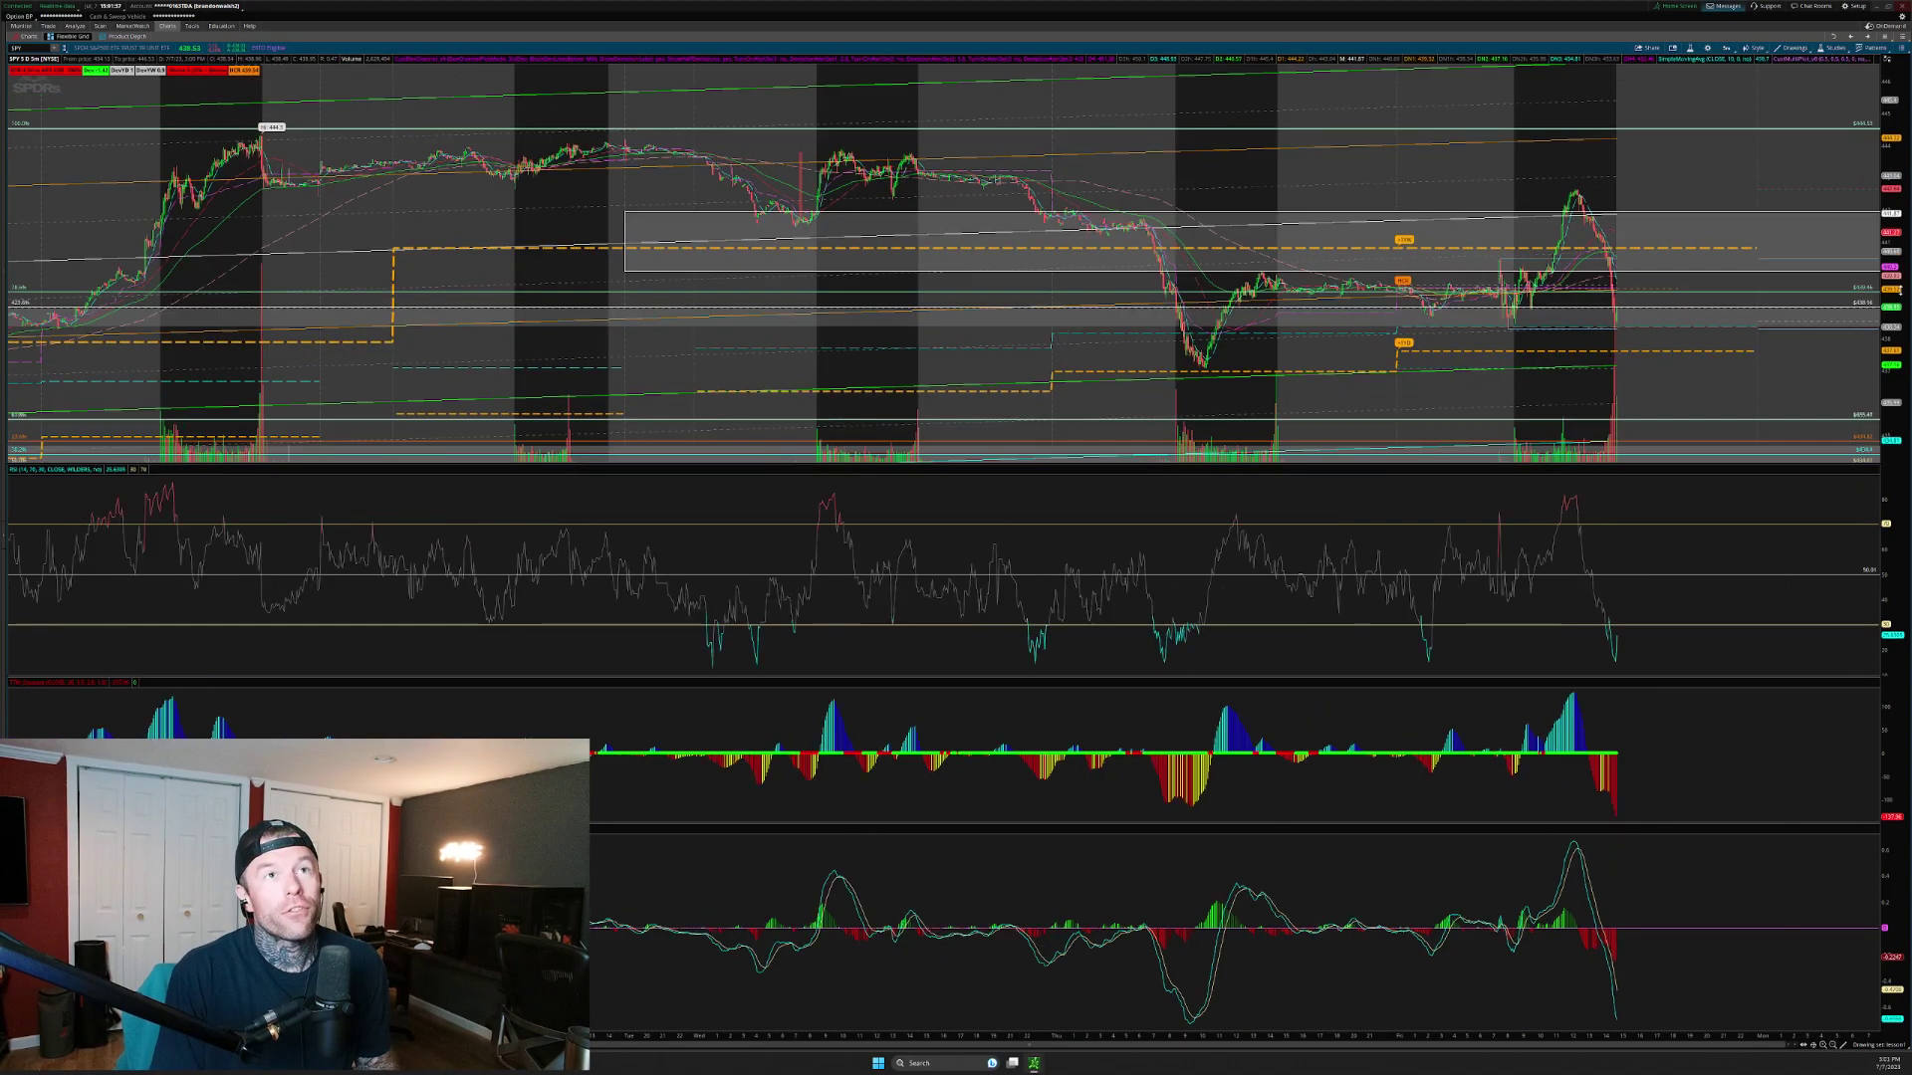
{"action": "left_click_drag", "start_coordinate": [1817, 261], "coordinate": [1815, 293]}
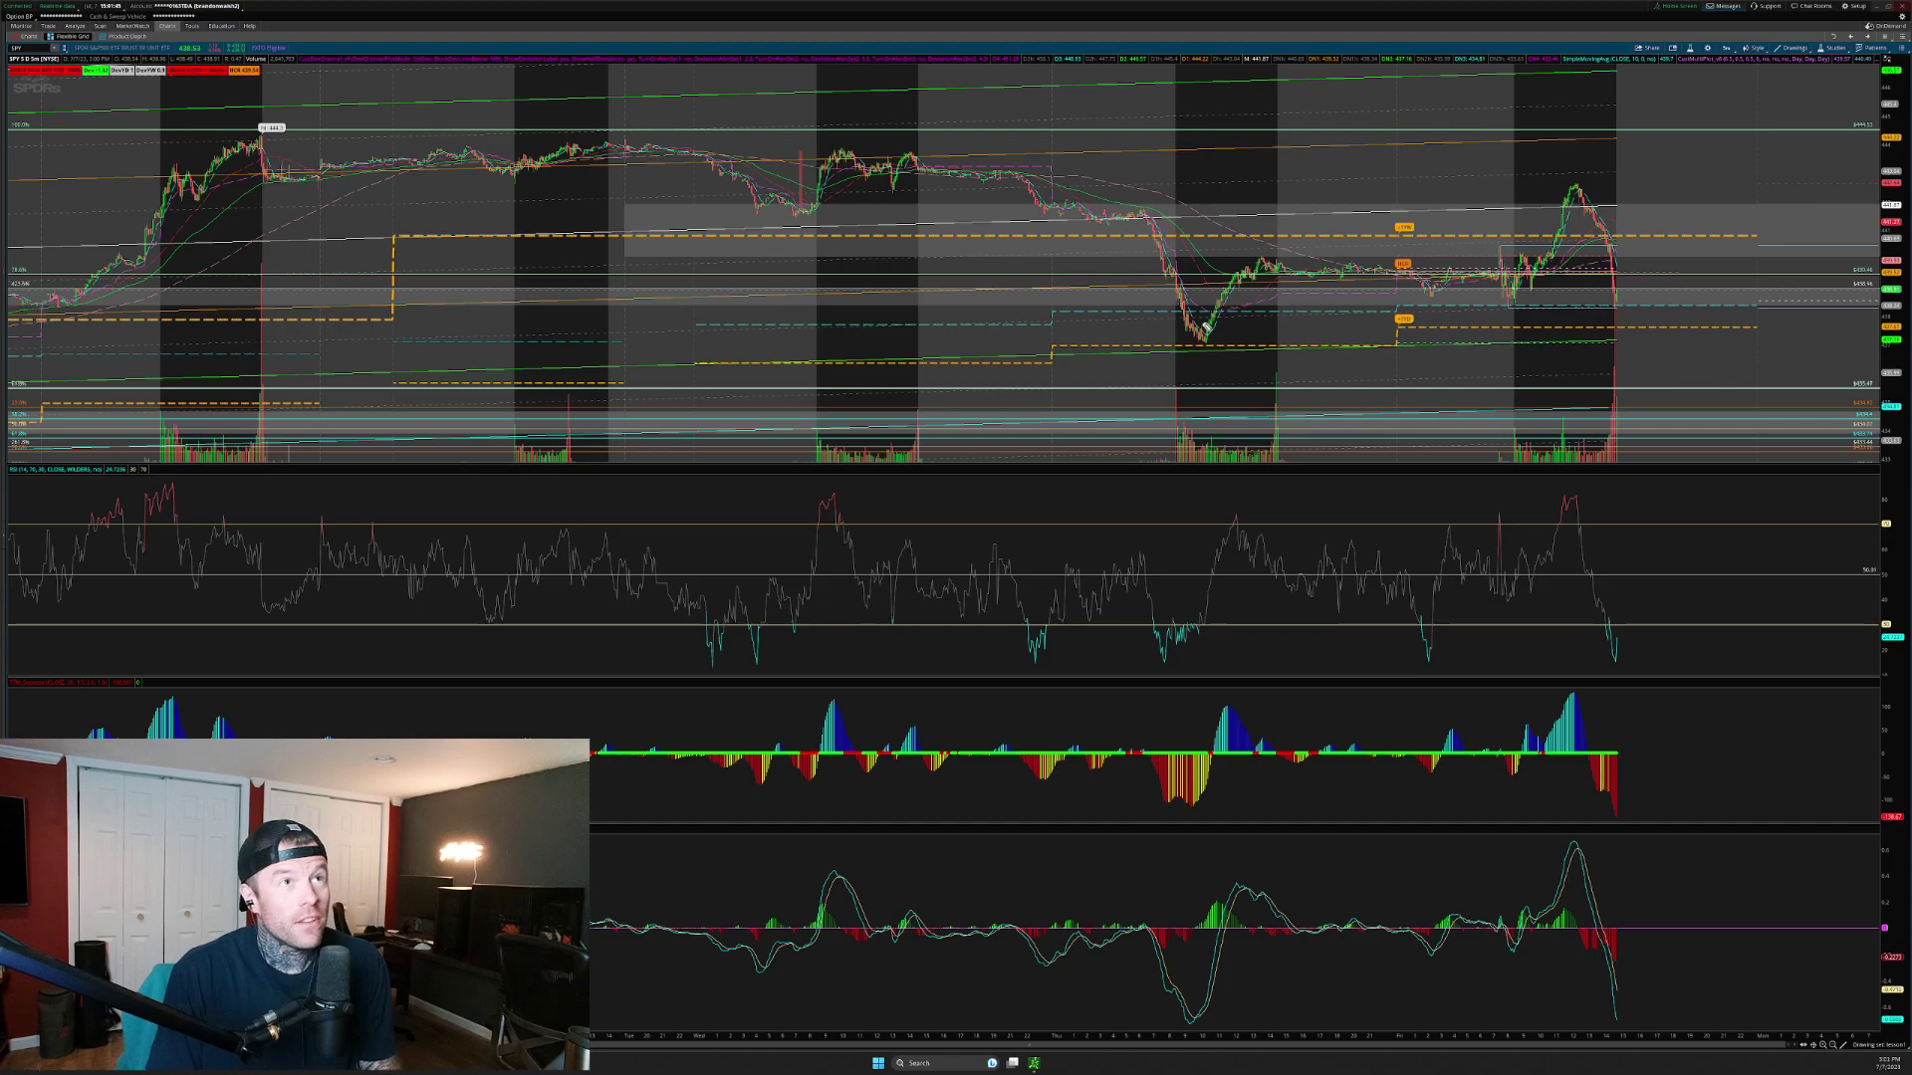
{"action": "mouse_move", "coordinate": [799, 180]}
{"action": "left_mouse_down"}
{"action": "mouse_move", "coordinate": [786, 242]}
{"action": "mouse_move", "coordinate": [802, 183]}
{"action": "left_mouse_up"}
{"action": "left_click_drag", "start_coordinate": [1182, 299], "coordinate": [1208, 326]}
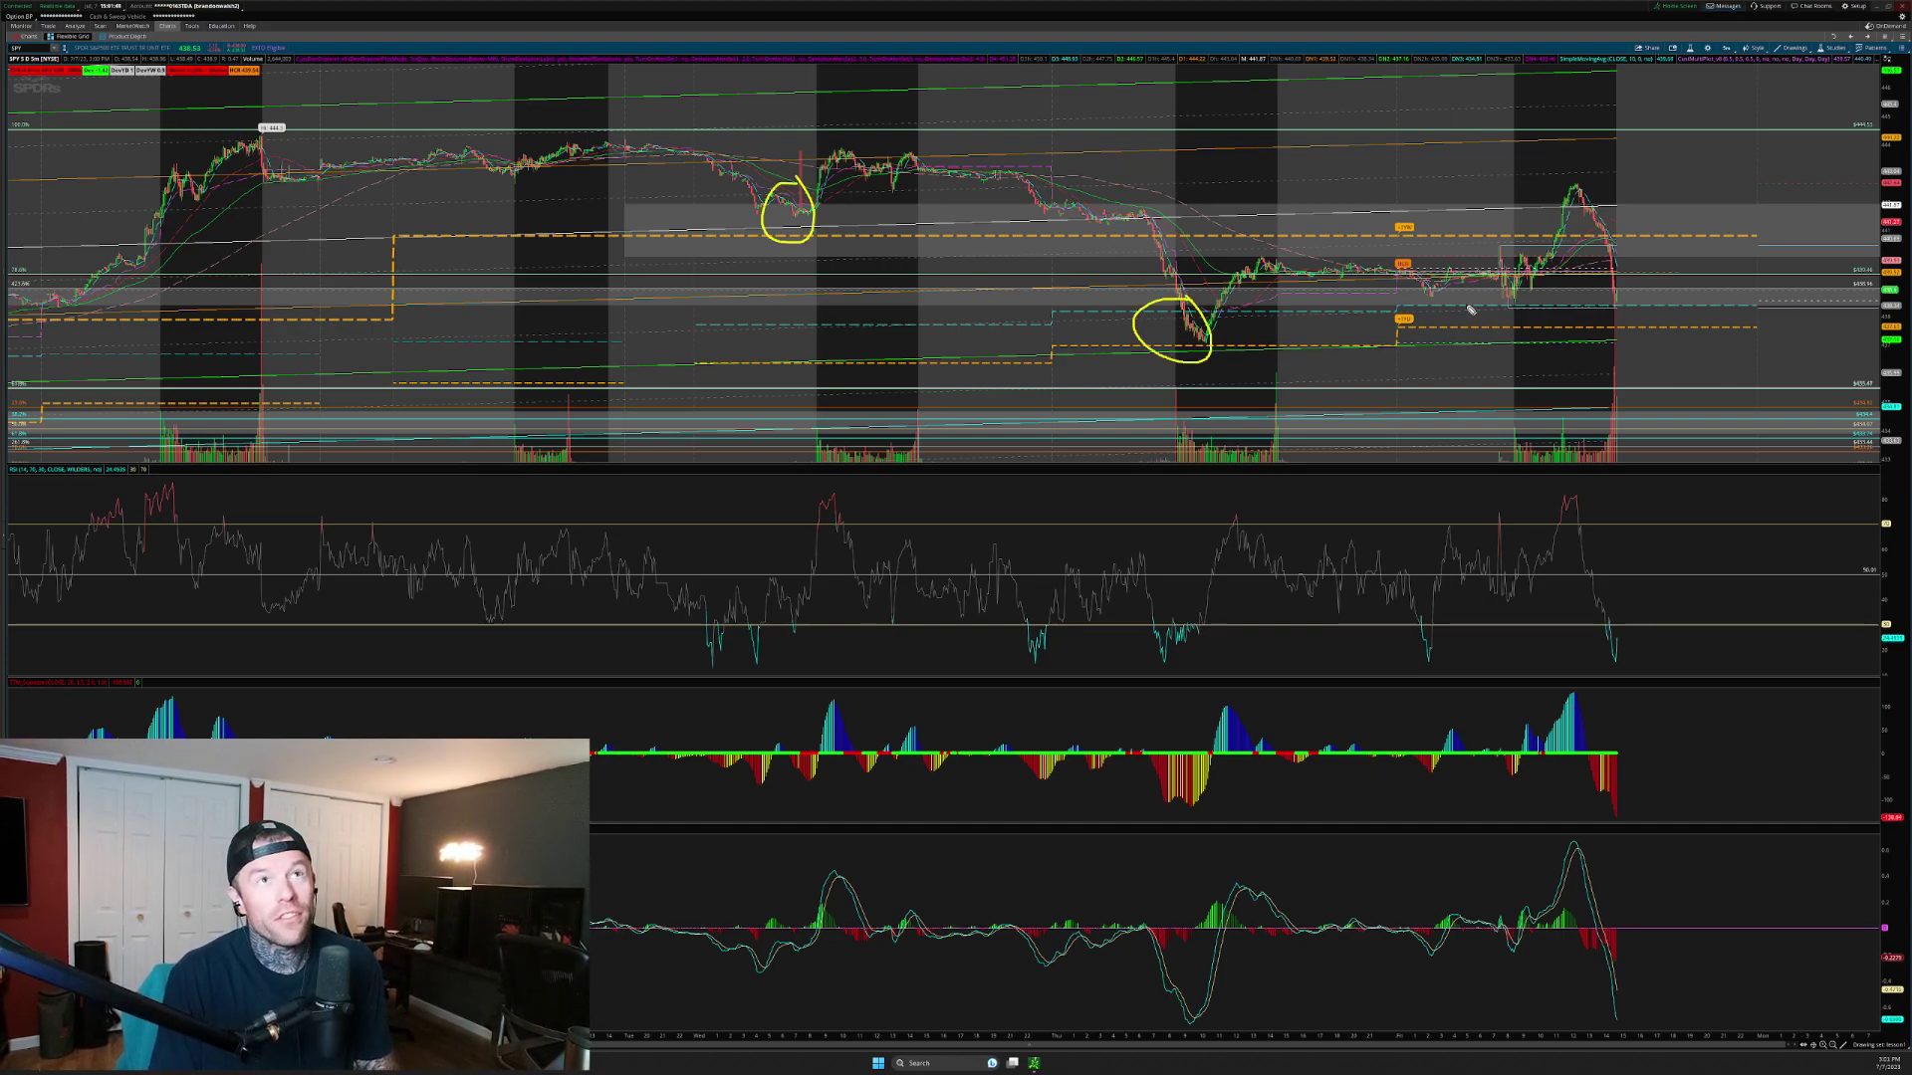
{"action": "mouse_move", "coordinate": [1474, 294]}
{"action": "left_mouse_down"}
{"action": "mouse_move", "coordinate": [1524, 299]}
{"action": "mouse_move", "coordinate": [1571, 203]}
{"action": "left_mouse_up"}
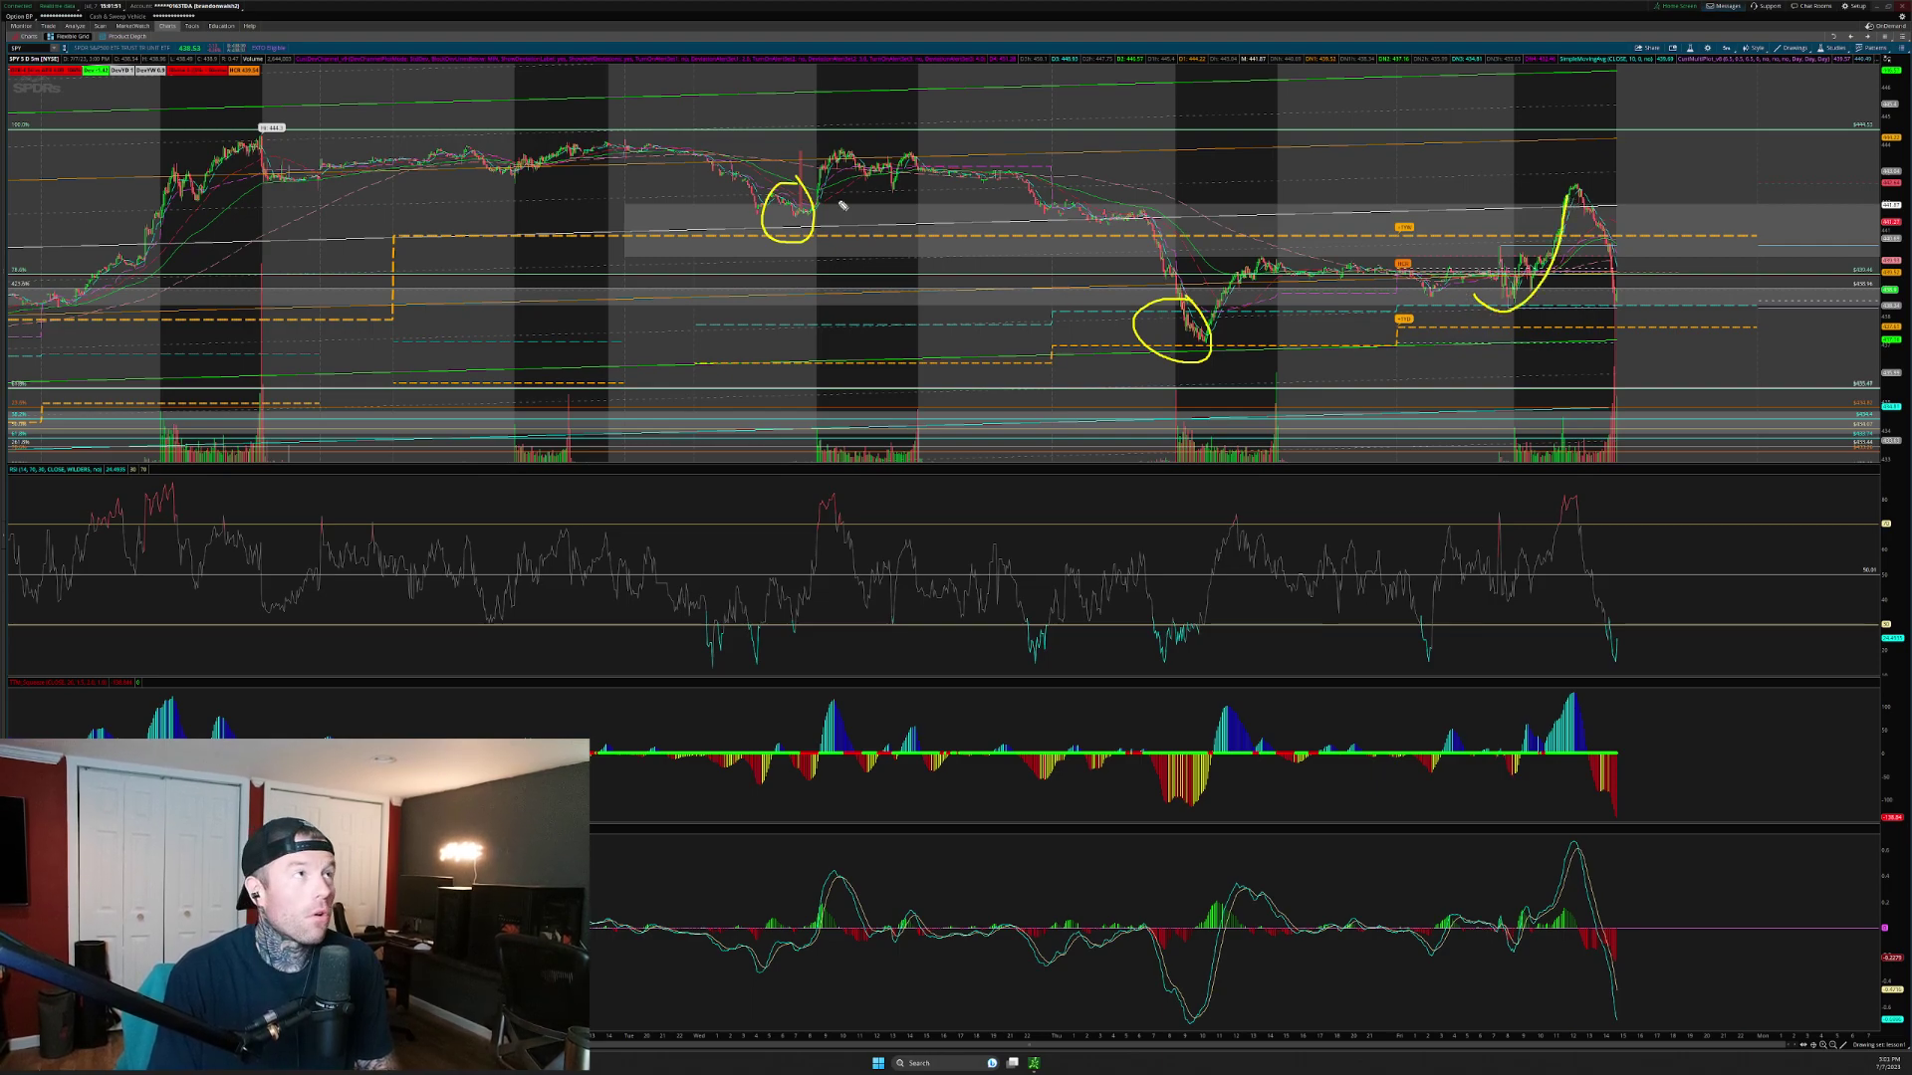
Mark the descending price highs and their resistance line with a projected drop arrow from the latest peak, and clear the drawings
{"action": "left_click_drag", "start_coordinate": [282, 115], "coordinate": [277, 107]}
{"action": "left_click_drag", "start_coordinate": [589, 113], "coordinate": [596, 119]}
{"action": "left_click_drag", "start_coordinate": [851, 117], "coordinate": [879, 160]}
{"action": "mouse_move", "coordinate": [254, 114]}
{"action": "left_mouse_down"}
{"action": "mouse_move", "coordinate": [1200, 191]}
{"action": "mouse_move", "coordinate": [1820, 204]}
{"action": "left_mouse_up"}
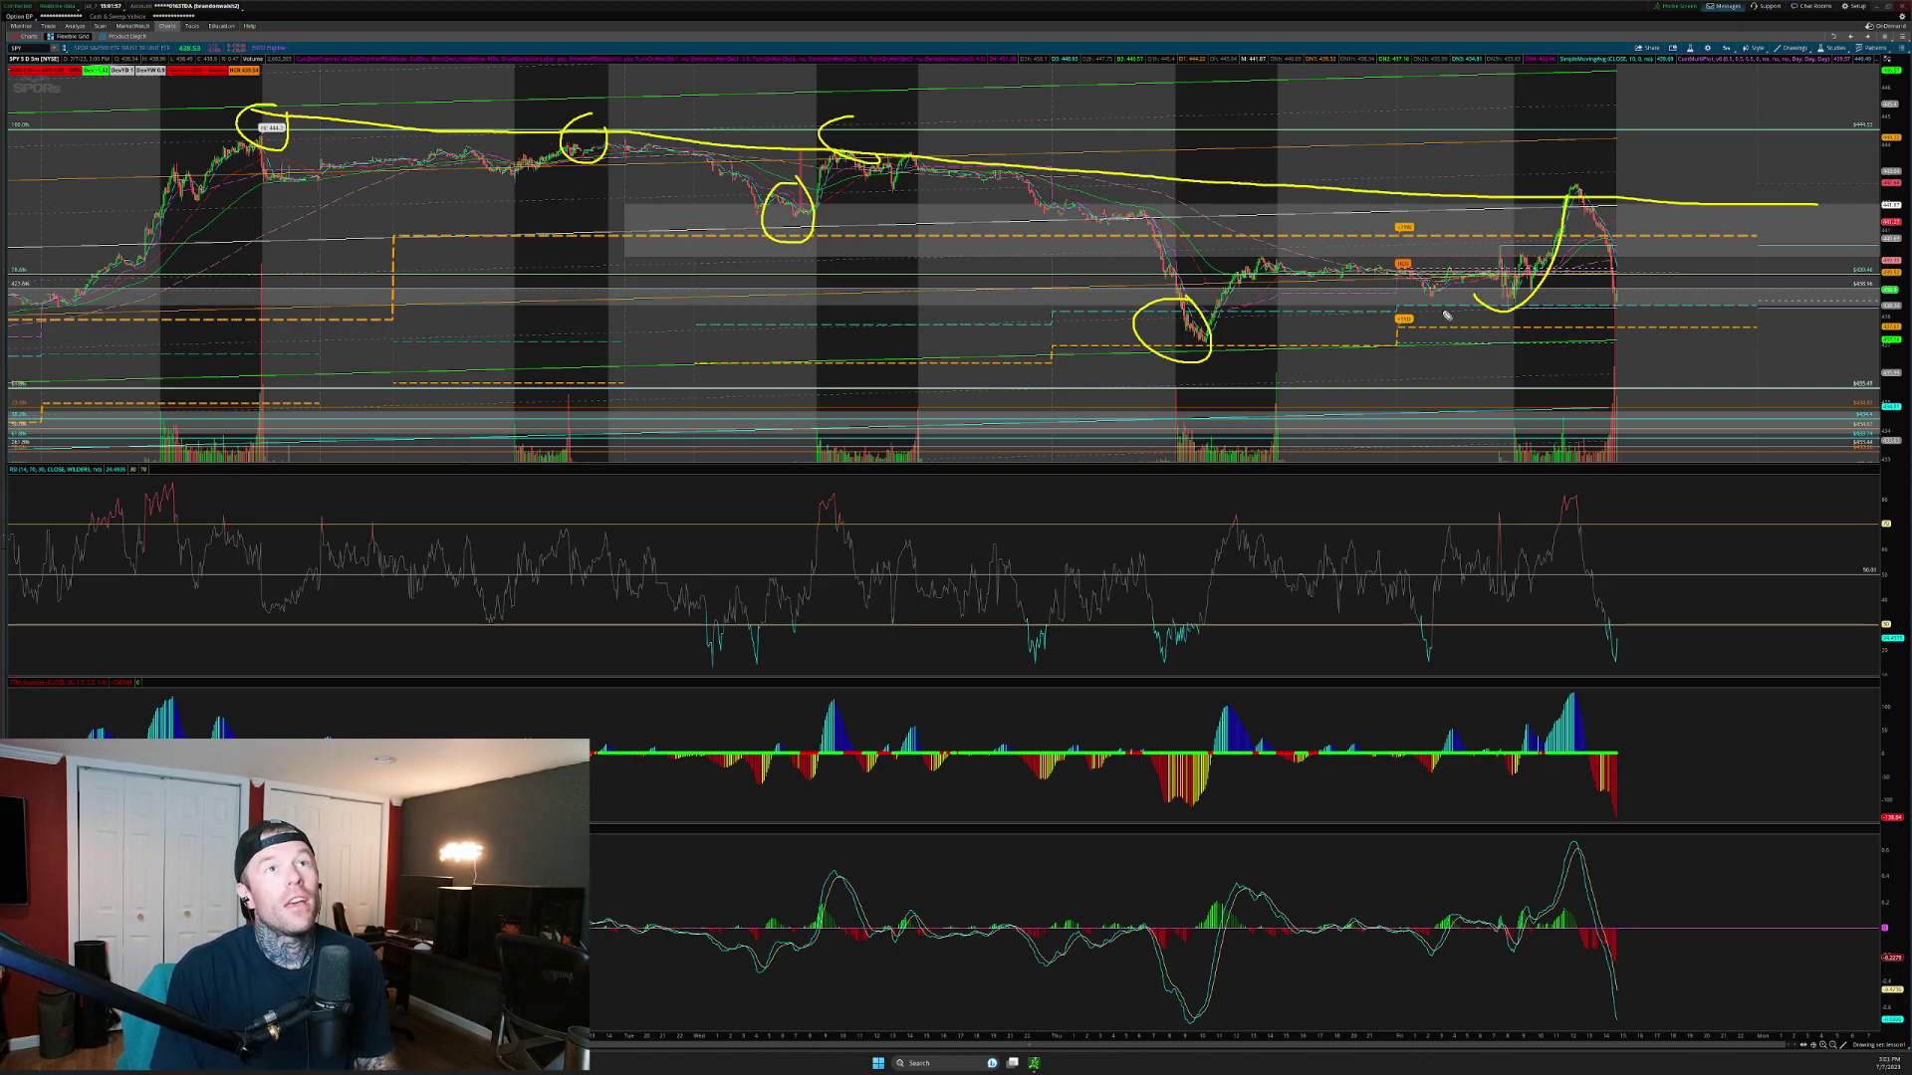
{"action": "mouse_move", "coordinate": [1480, 284]}
{"action": "left_mouse_down"}
{"action": "mouse_move", "coordinate": [1568, 256]}
{"action": "mouse_move", "coordinate": [1643, 164]}
{"action": "mouse_move", "coordinate": [1812, 408]}
{"action": "mouse_move", "coordinate": [1764, 563]}
{"action": "mouse_move", "coordinate": [1655, 476]}
{"action": "left_mouse_up"}
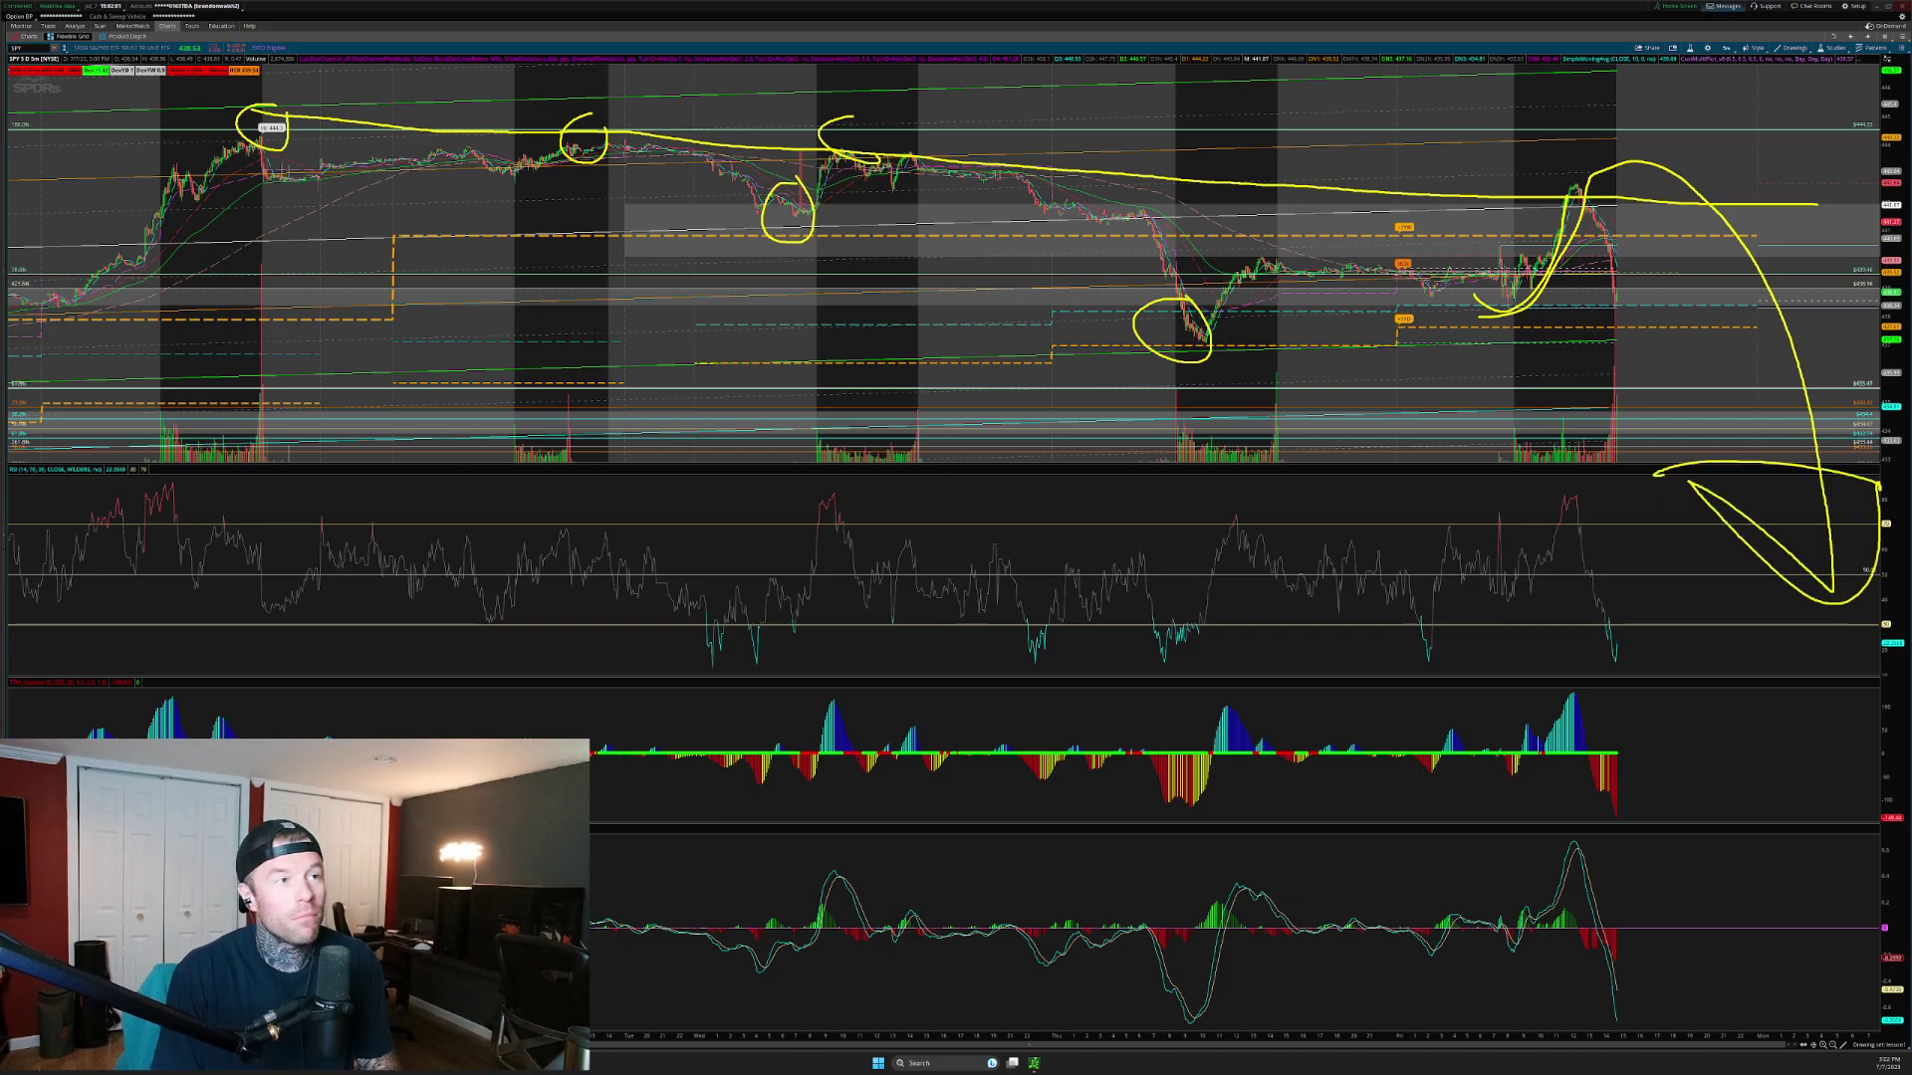
{"action": "key", "text": "Escape"}
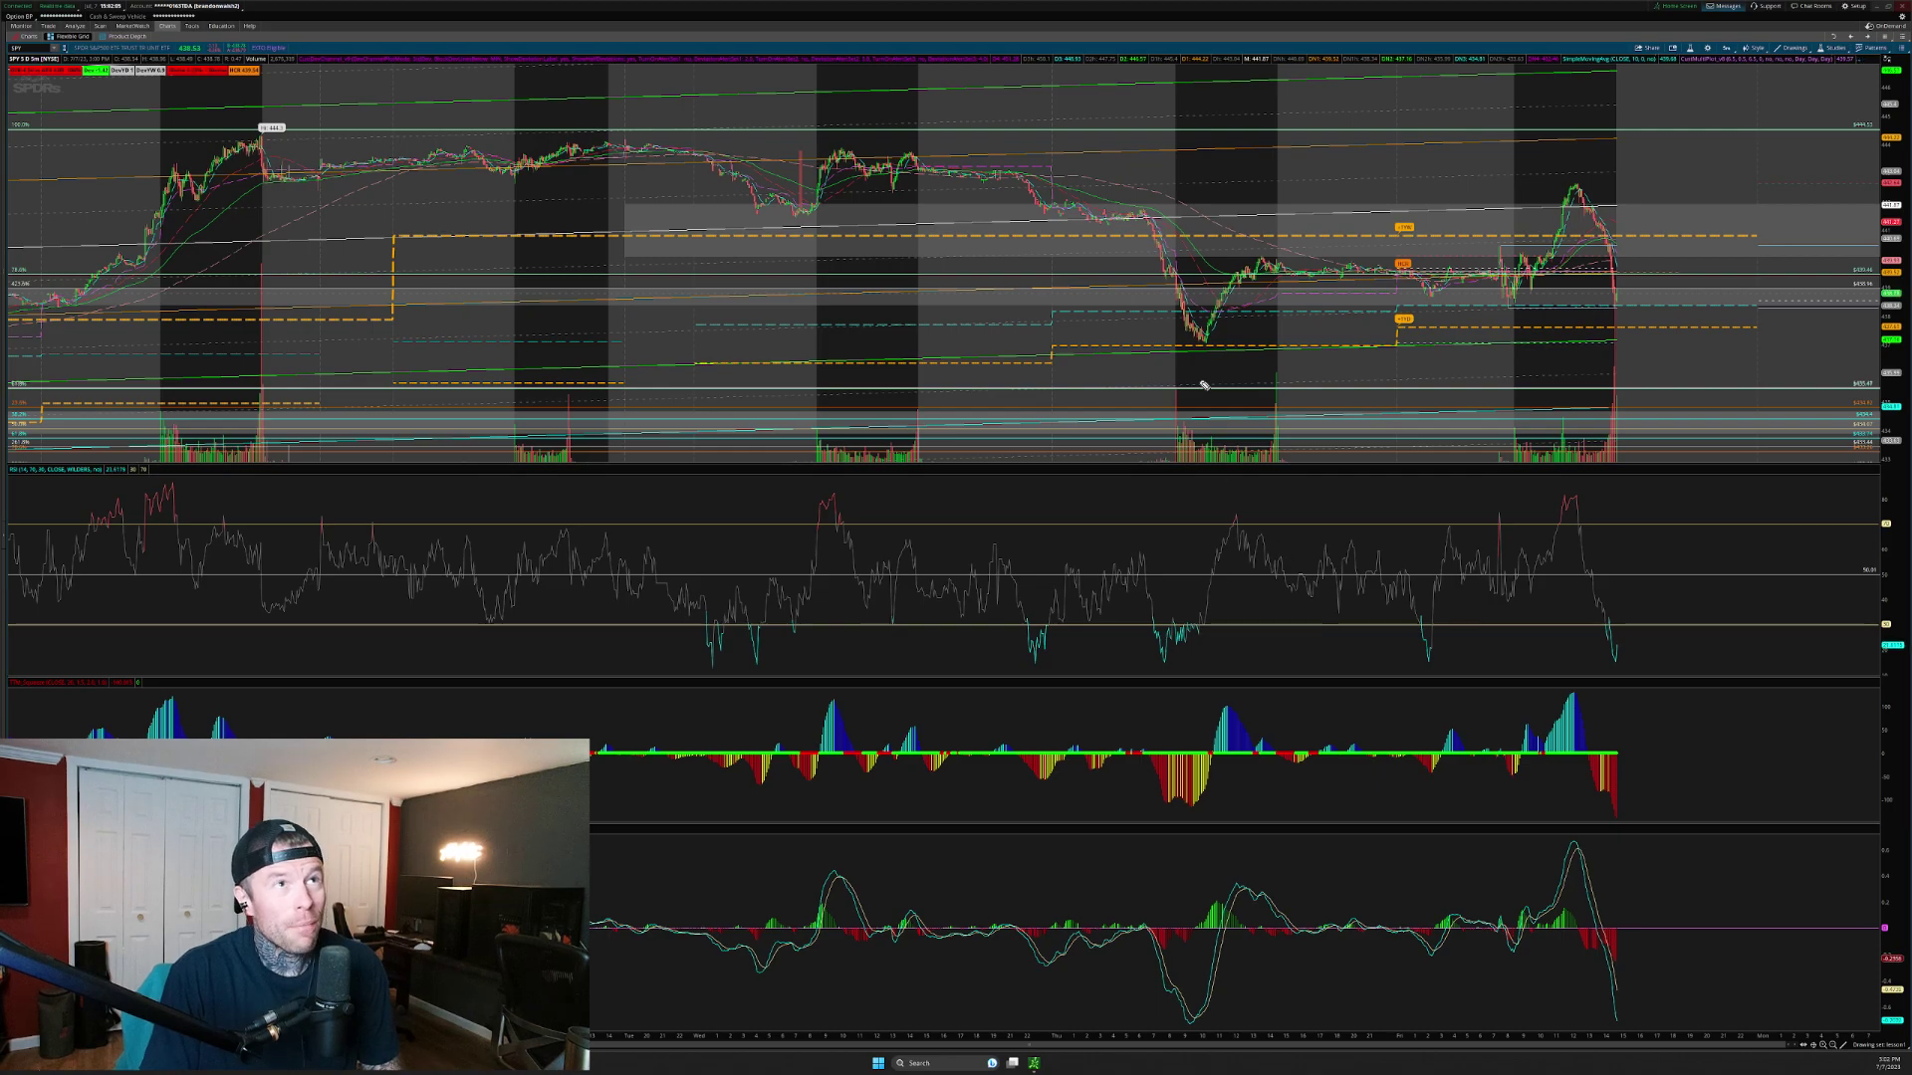
Circle the two RSI oversold dips and trace the matching recovery paths on price and RSI, and clear the drawings
{"action": "left_click_drag", "start_coordinate": [1185, 619], "coordinate": [1183, 622]}
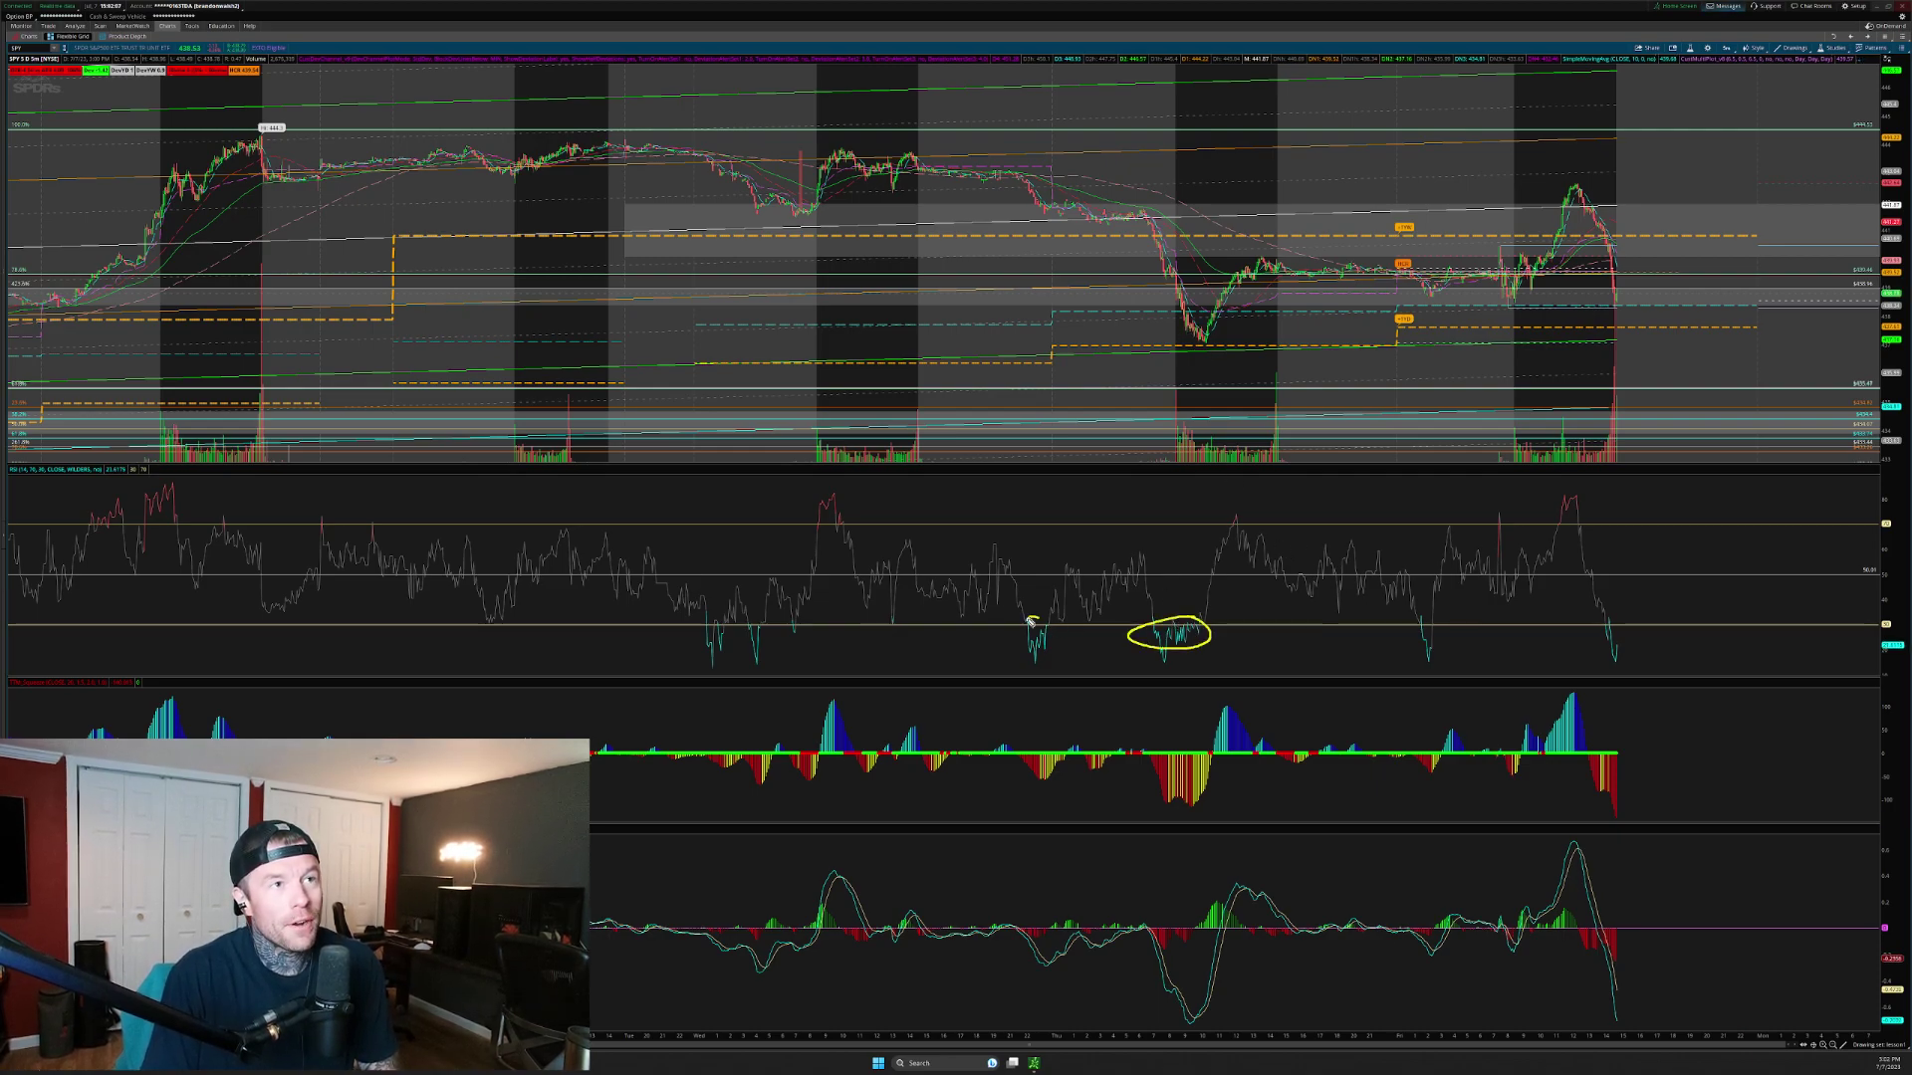
{"action": "left_click_drag", "start_coordinate": [1013, 626], "coordinate": [1041, 620]}
{"action": "mouse_move", "coordinate": [1223, 326]}
{"action": "left_mouse_down"}
{"action": "mouse_move", "coordinate": [1246, 249]}
{"action": "mouse_move", "coordinate": [1509, 269]}
{"action": "mouse_move", "coordinate": [1571, 187]}
{"action": "left_mouse_up"}
{"action": "mouse_move", "coordinate": [1210, 589]}
{"action": "left_mouse_down"}
{"action": "mouse_move", "coordinate": [1239, 531]}
{"action": "mouse_move", "coordinate": [1326, 543]}
{"action": "mouse_move", "coordinate": [1384, 582]}
{"action": "mouse_move", "coordinate": [1466, 543]}
{"action": "mouse_move", "coordinate": [1491, 595]}
{"action": "mouse_move", "coordinate": [1568, 399]}
{"action": "mouse_move", "coordinate": [1570, 503]}
{"action": "left_mouse_up"}
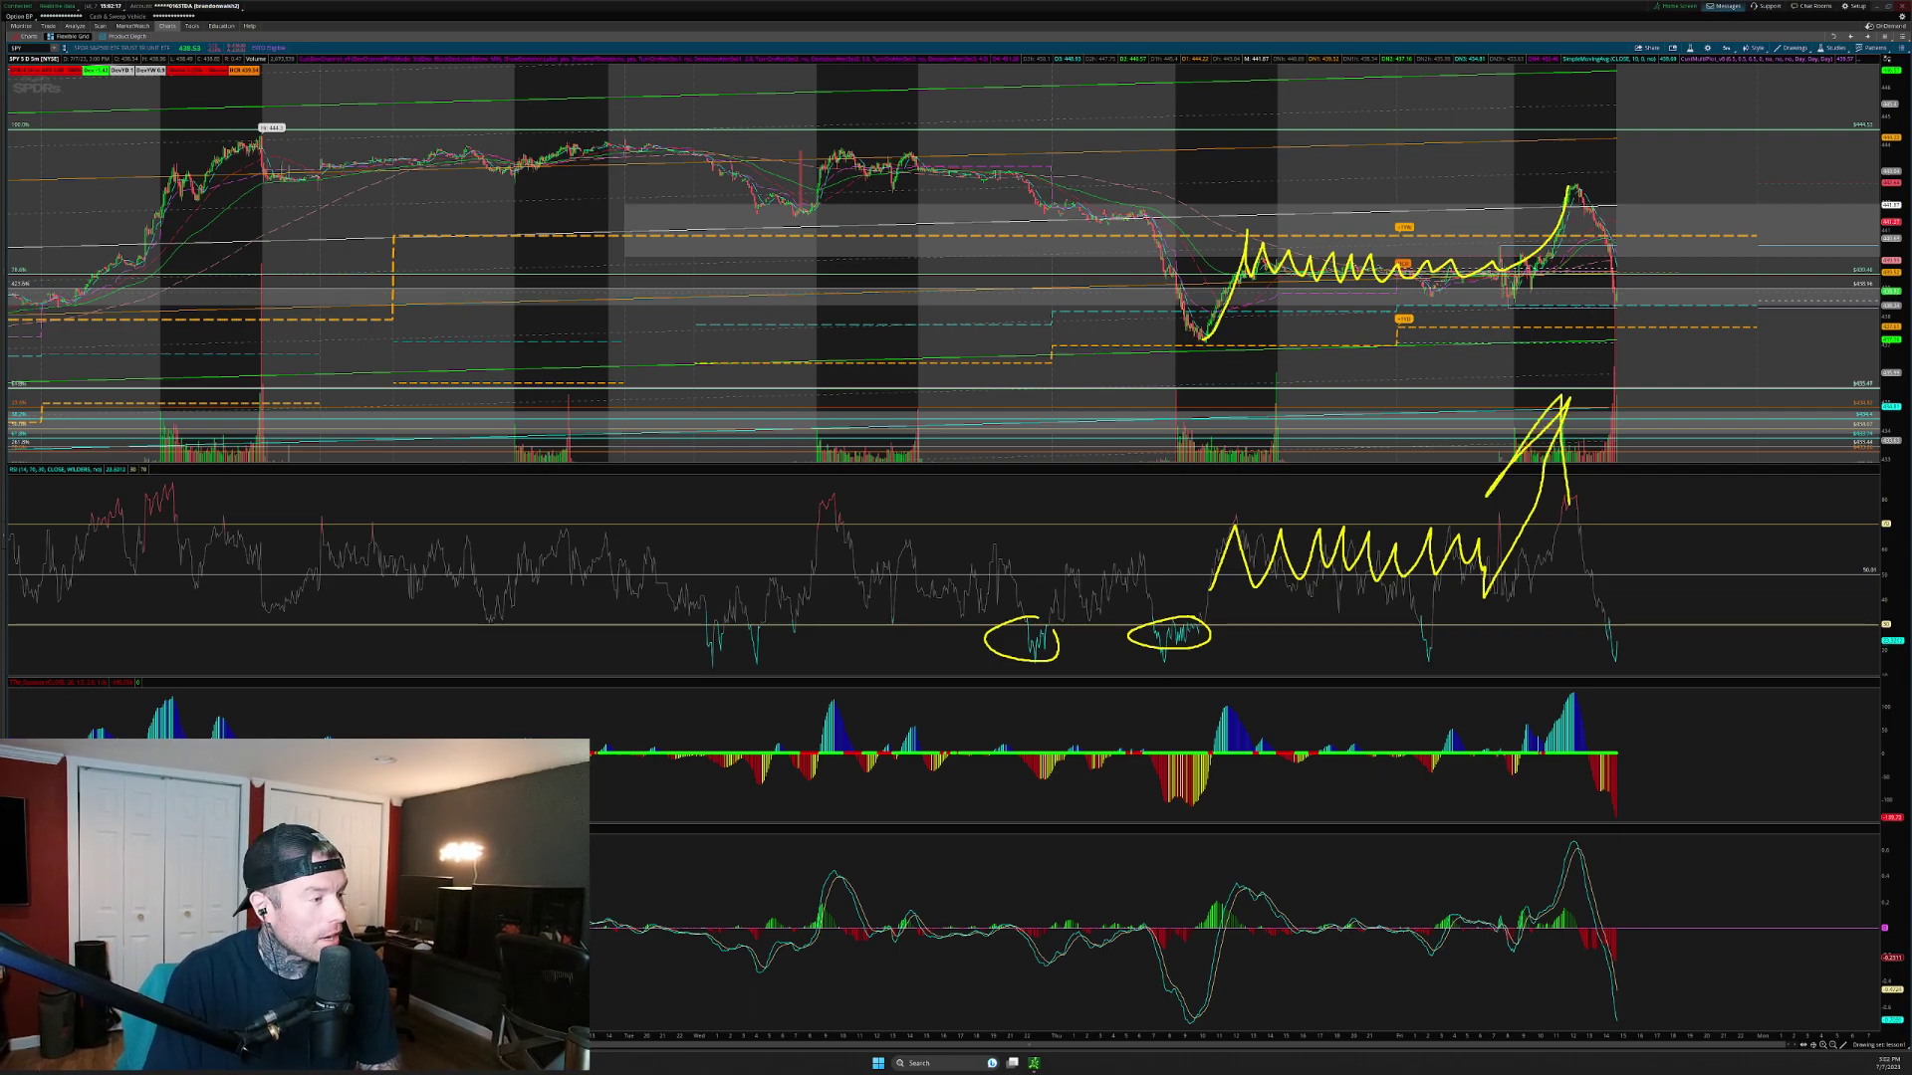
{"action": "key", "text": "Escape"}
Trace the RSI and MACD moves before the latest rally and mark the price breakout with an upward arrow, clearing the drawings at the end
{"action": "mouse_move", "coordinate": [1101, 99]}
{"action": "left_mouse_down"}
{"action": "mouse_move", "coordinate": [1217, 206]}
{"action": "mouse_move", "coordinate": [1896, 405]}
{"action": "left_mouse_up"}
{"action": "left_click_drag", "start_coordinate": [1103, 406], "coordinate": [1102, 406]}
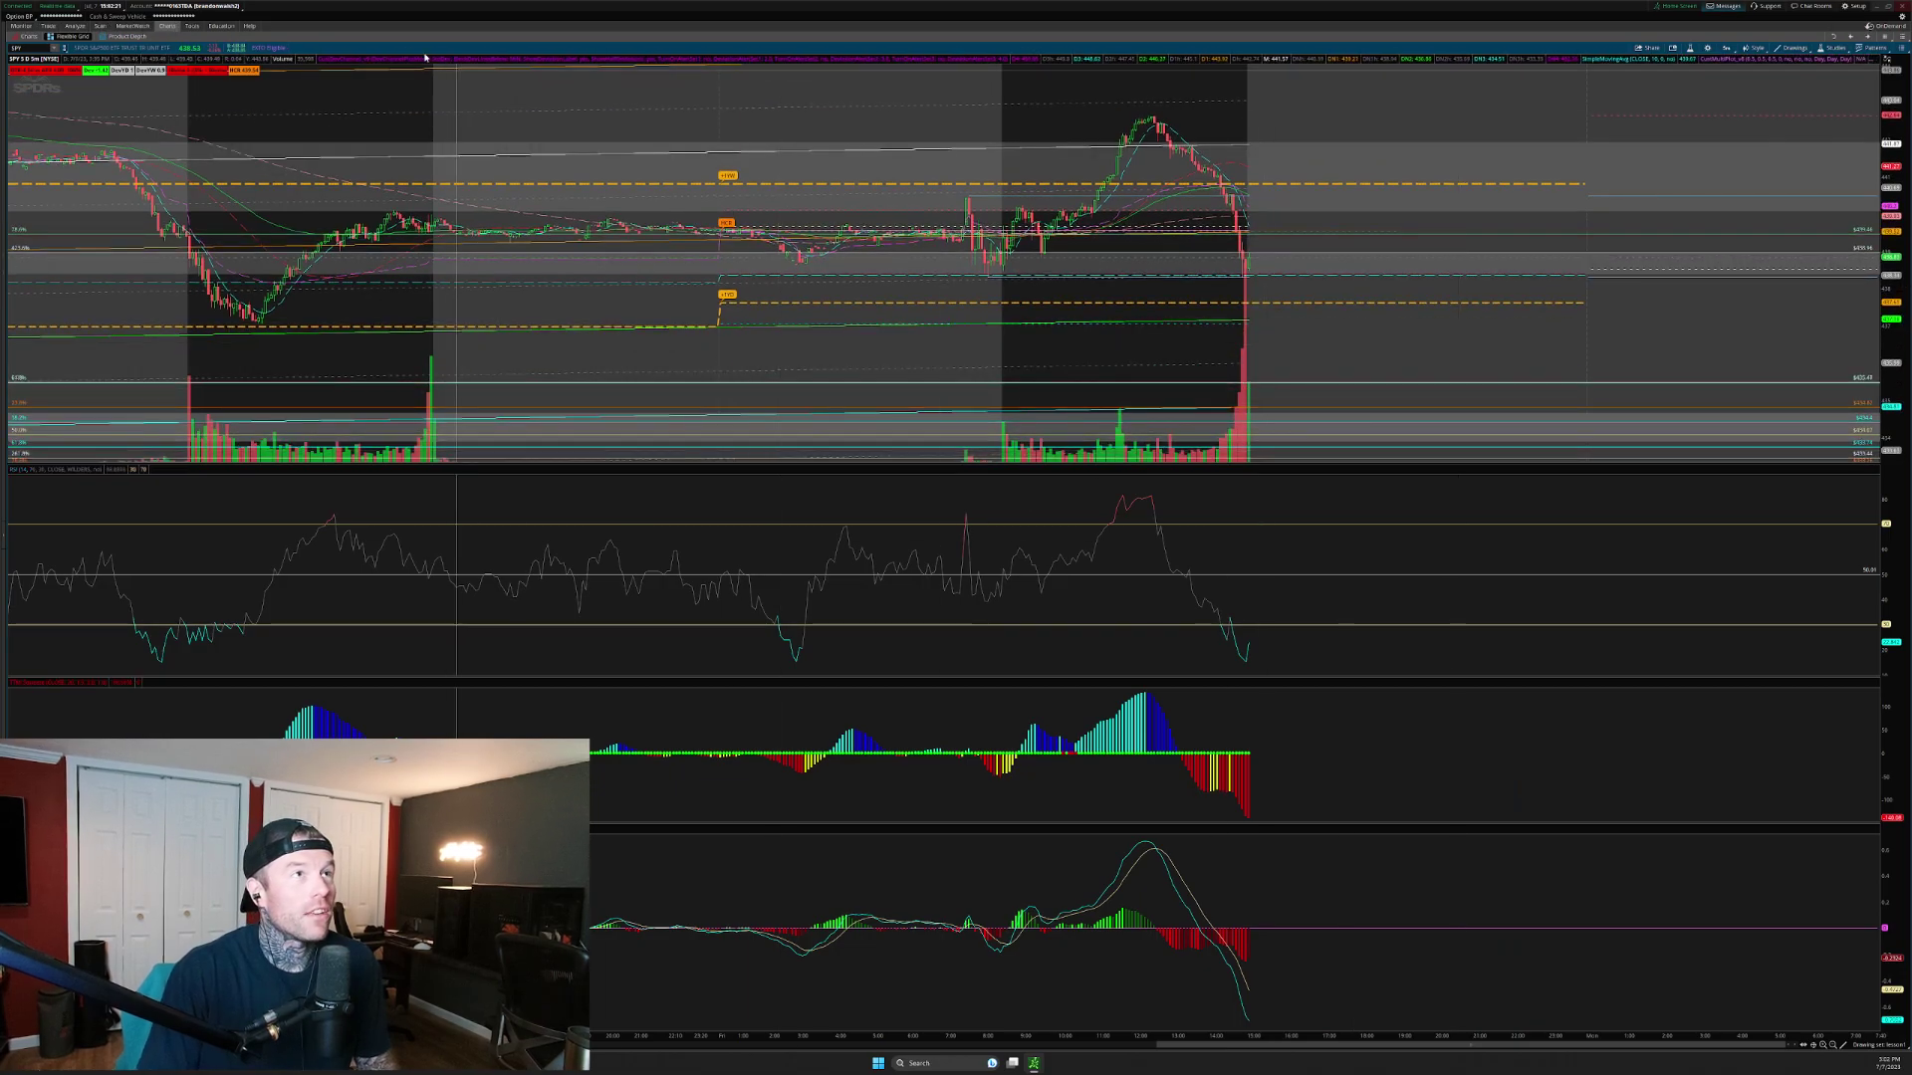
{"action": "left_click_drag", "start_coordinate": [286, 64], "coordinate": [1593, 388]}
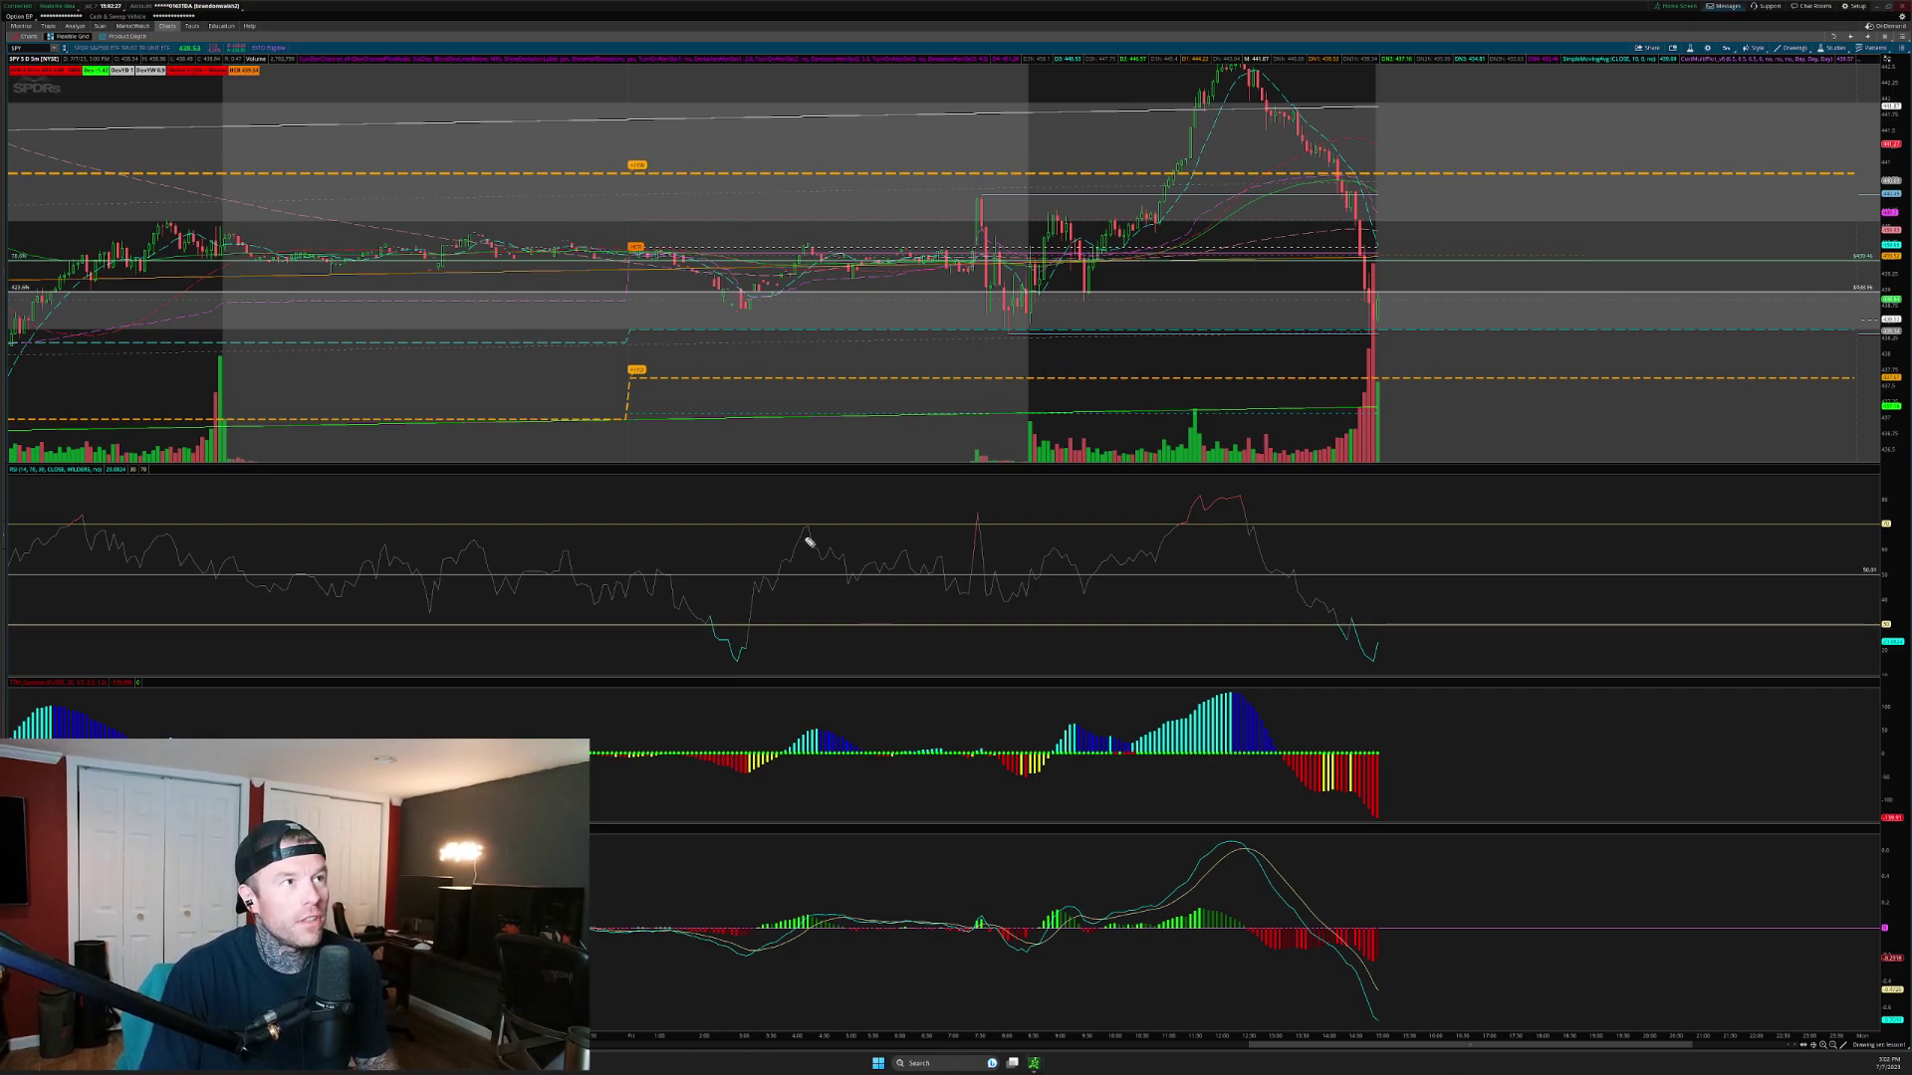
{"action": "mouse_move", "coordinate": [804, 538]}
{"action": "left_mouse_down"}
{"action": "mouse_move", "coordinate": [896, 574]}
{"action": "mouse_move", "coordinate": [968, 548]}
{"action": "left_mouse_up"}
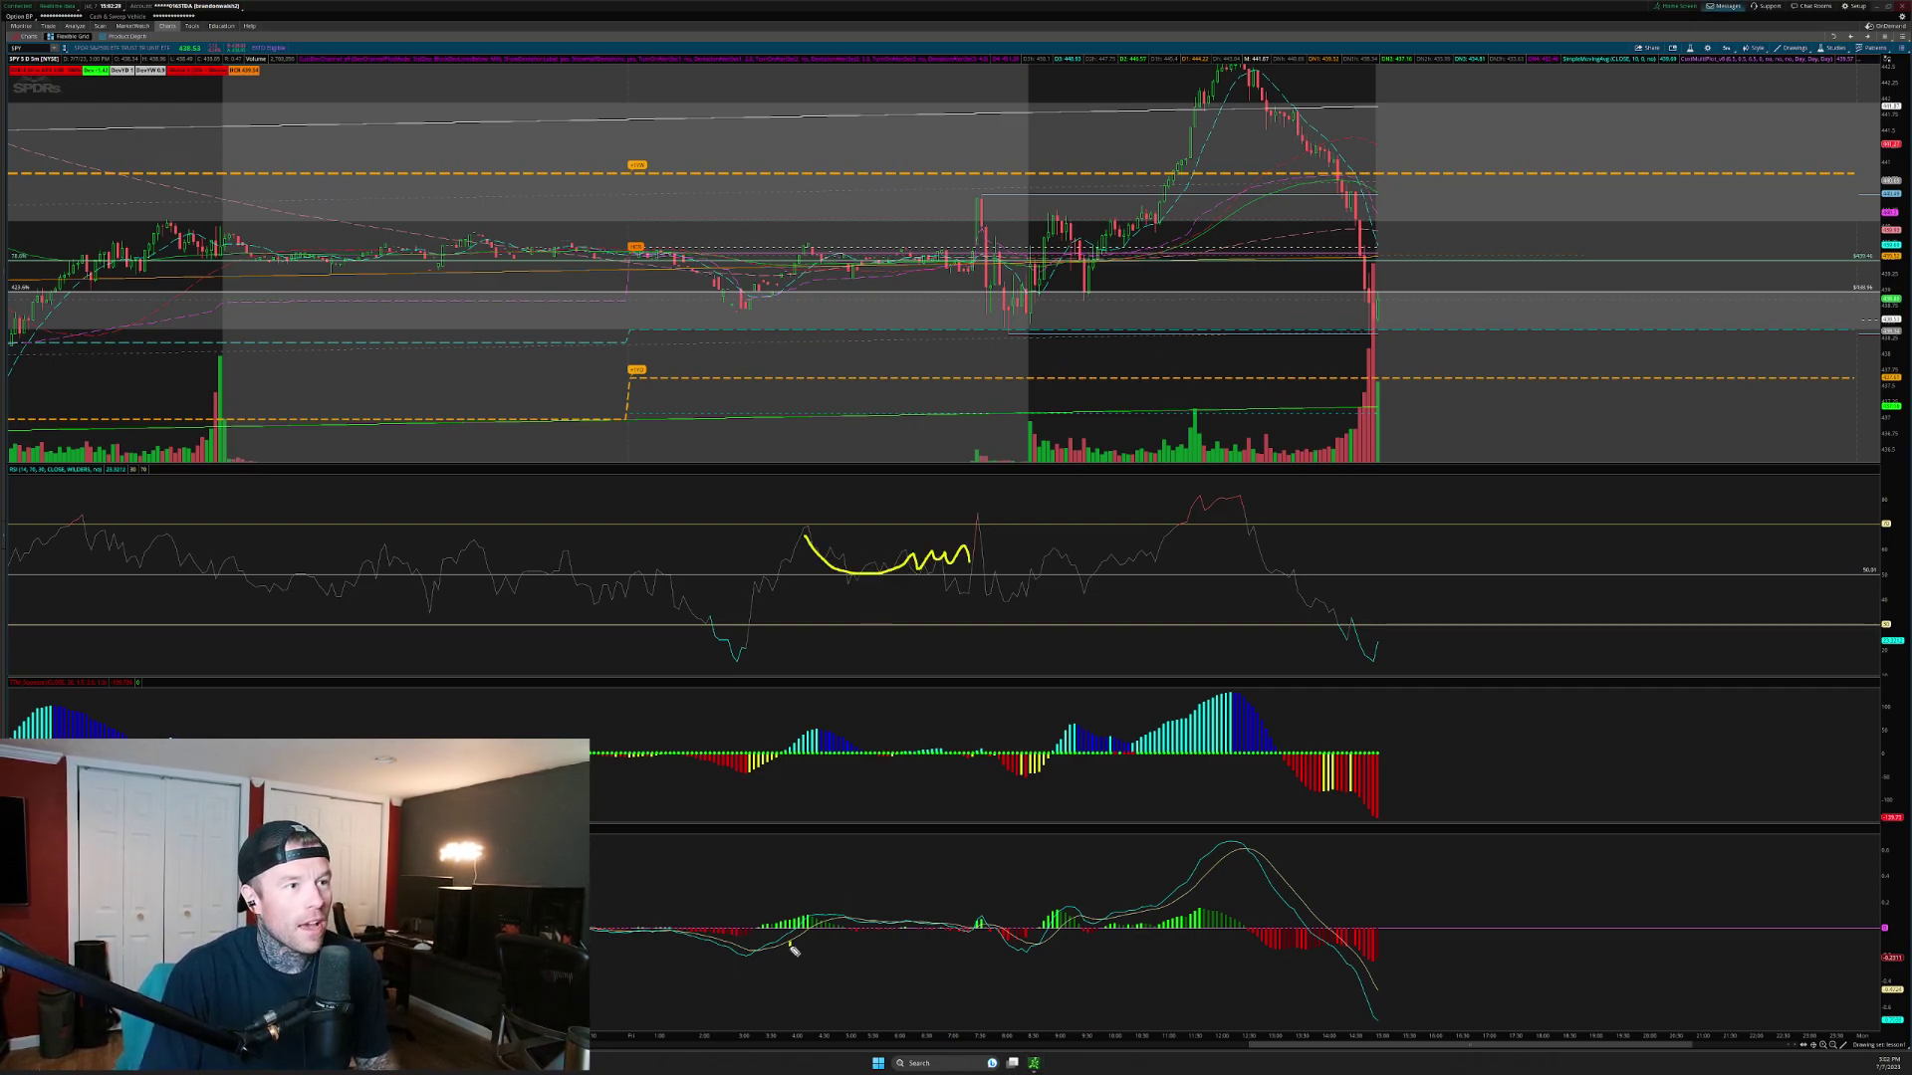
{"action": "mouse_move", "coordinate": [789, 944]}
{"action": "left_mouse_down"}
{"action": "mouse_move", "coordinate": [961, 946]}
{"action": "mouse_move", "coordinate": [1056, 914]}
{"action": "mouse_move", "coordinate": [1088, 941]}
{"action": "left_mouse_up"}
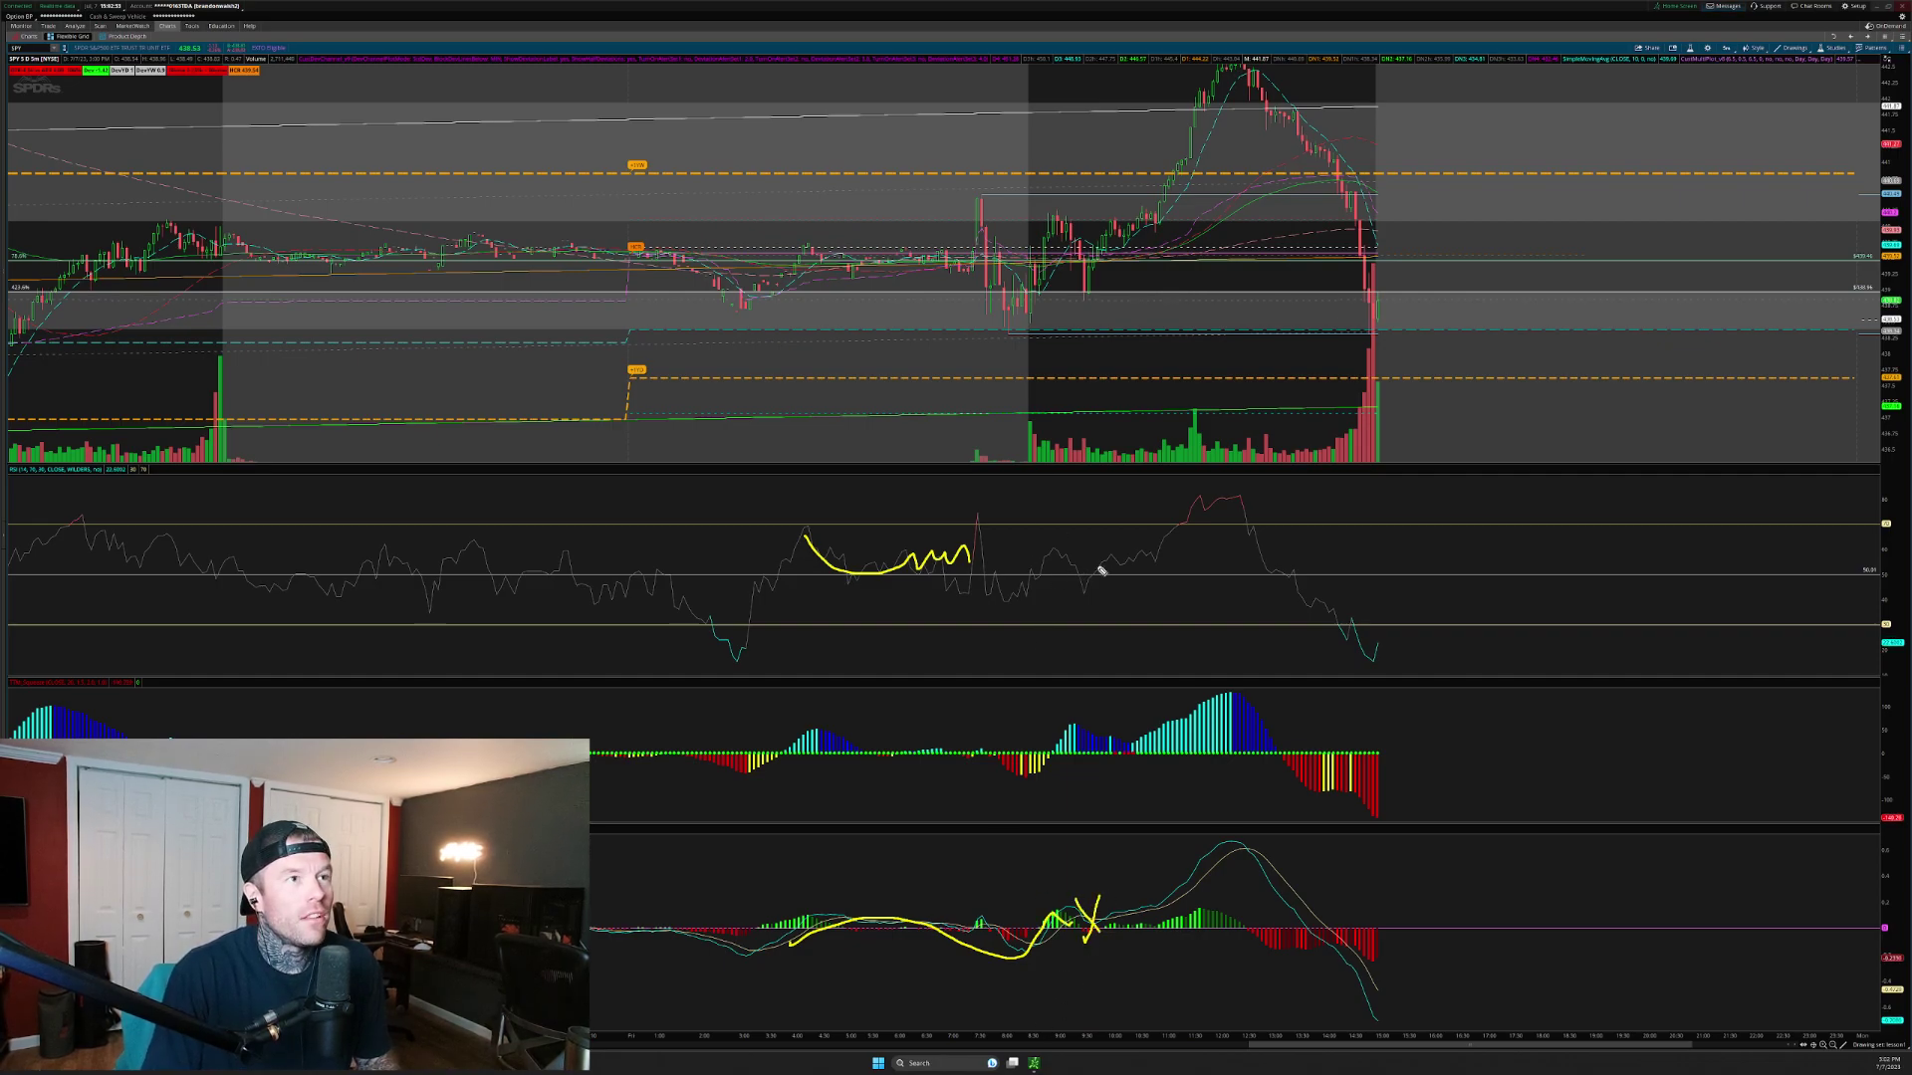
{"action": "mouse_move", "coordinate": [1081, 289]}
{"action": "left_mouse_down"}
{"action": "mouse_move", "coordinate": [1185, 171]}
{"action": "mouse_move", "coordinate": [1203, 212]}
{"action": "left_mouse_up"}
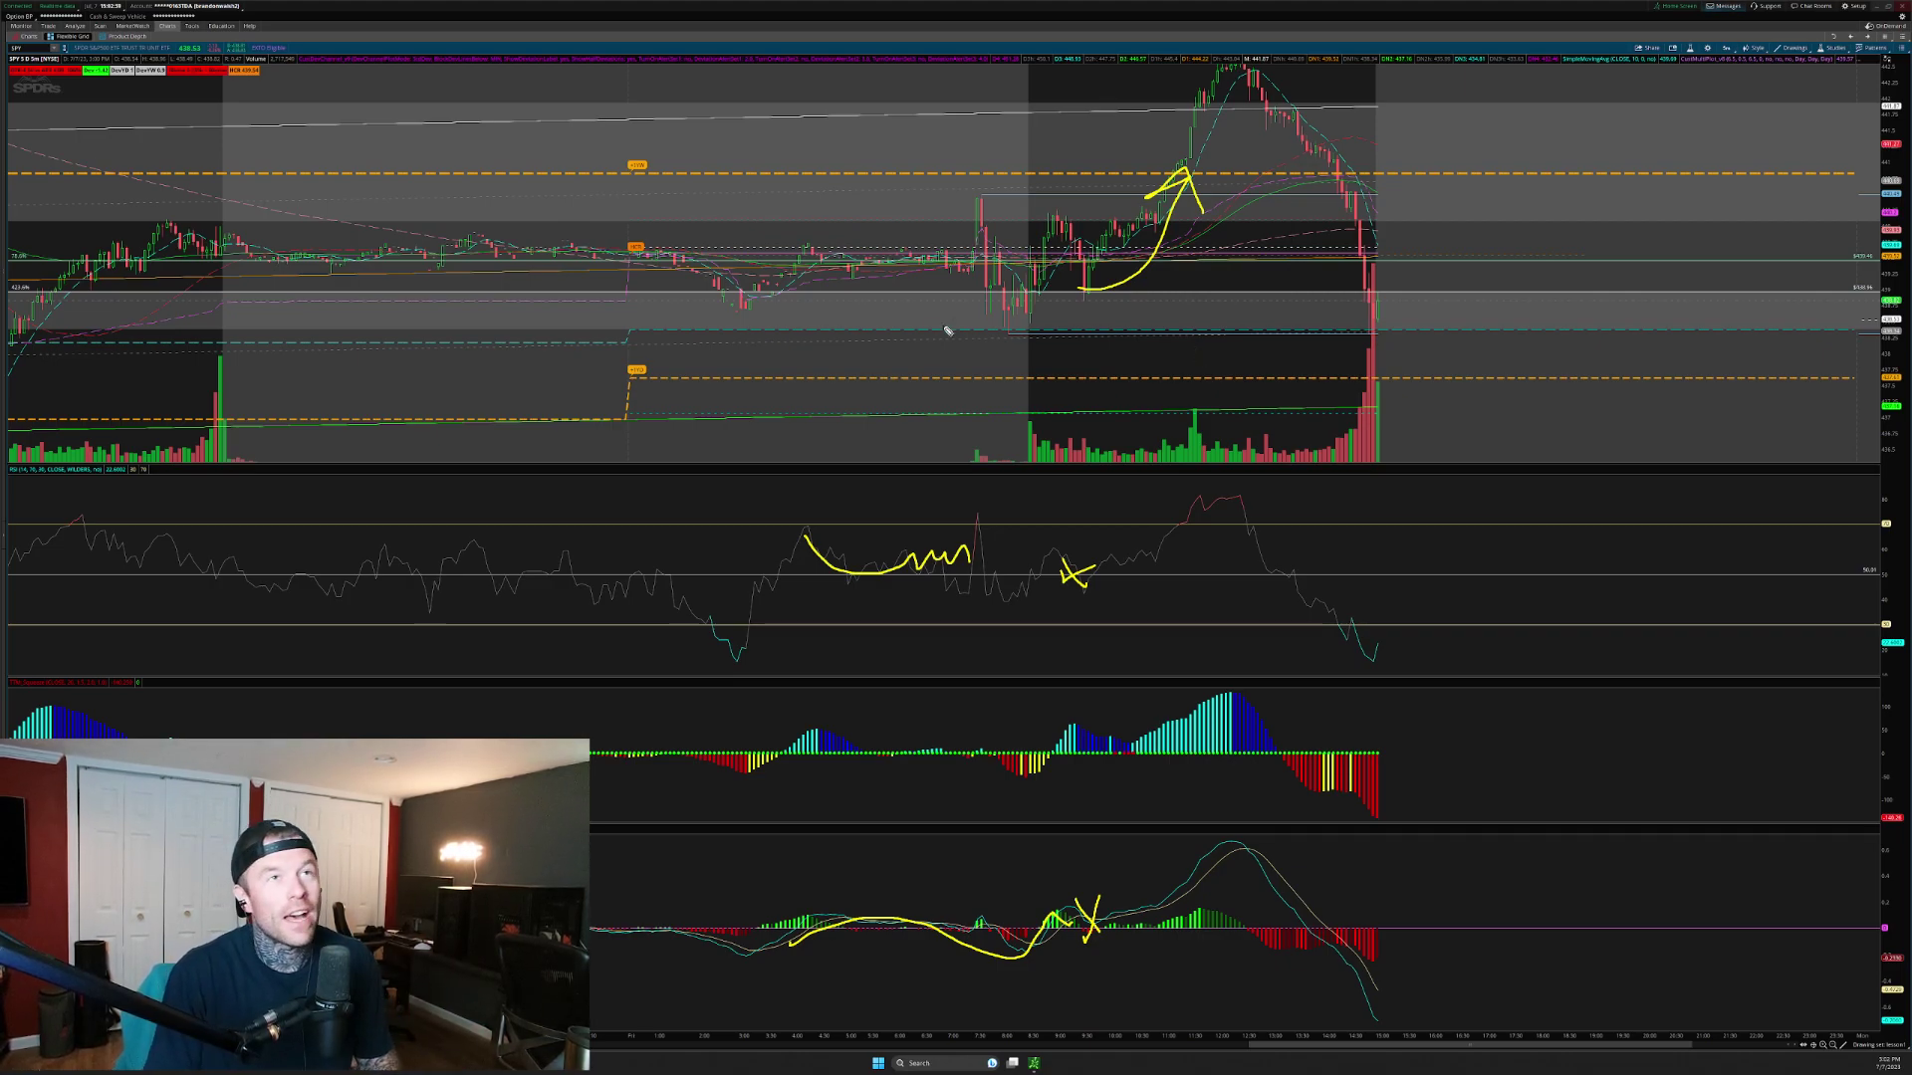
{"action": "key", "text": "ctrl+shift+7"}
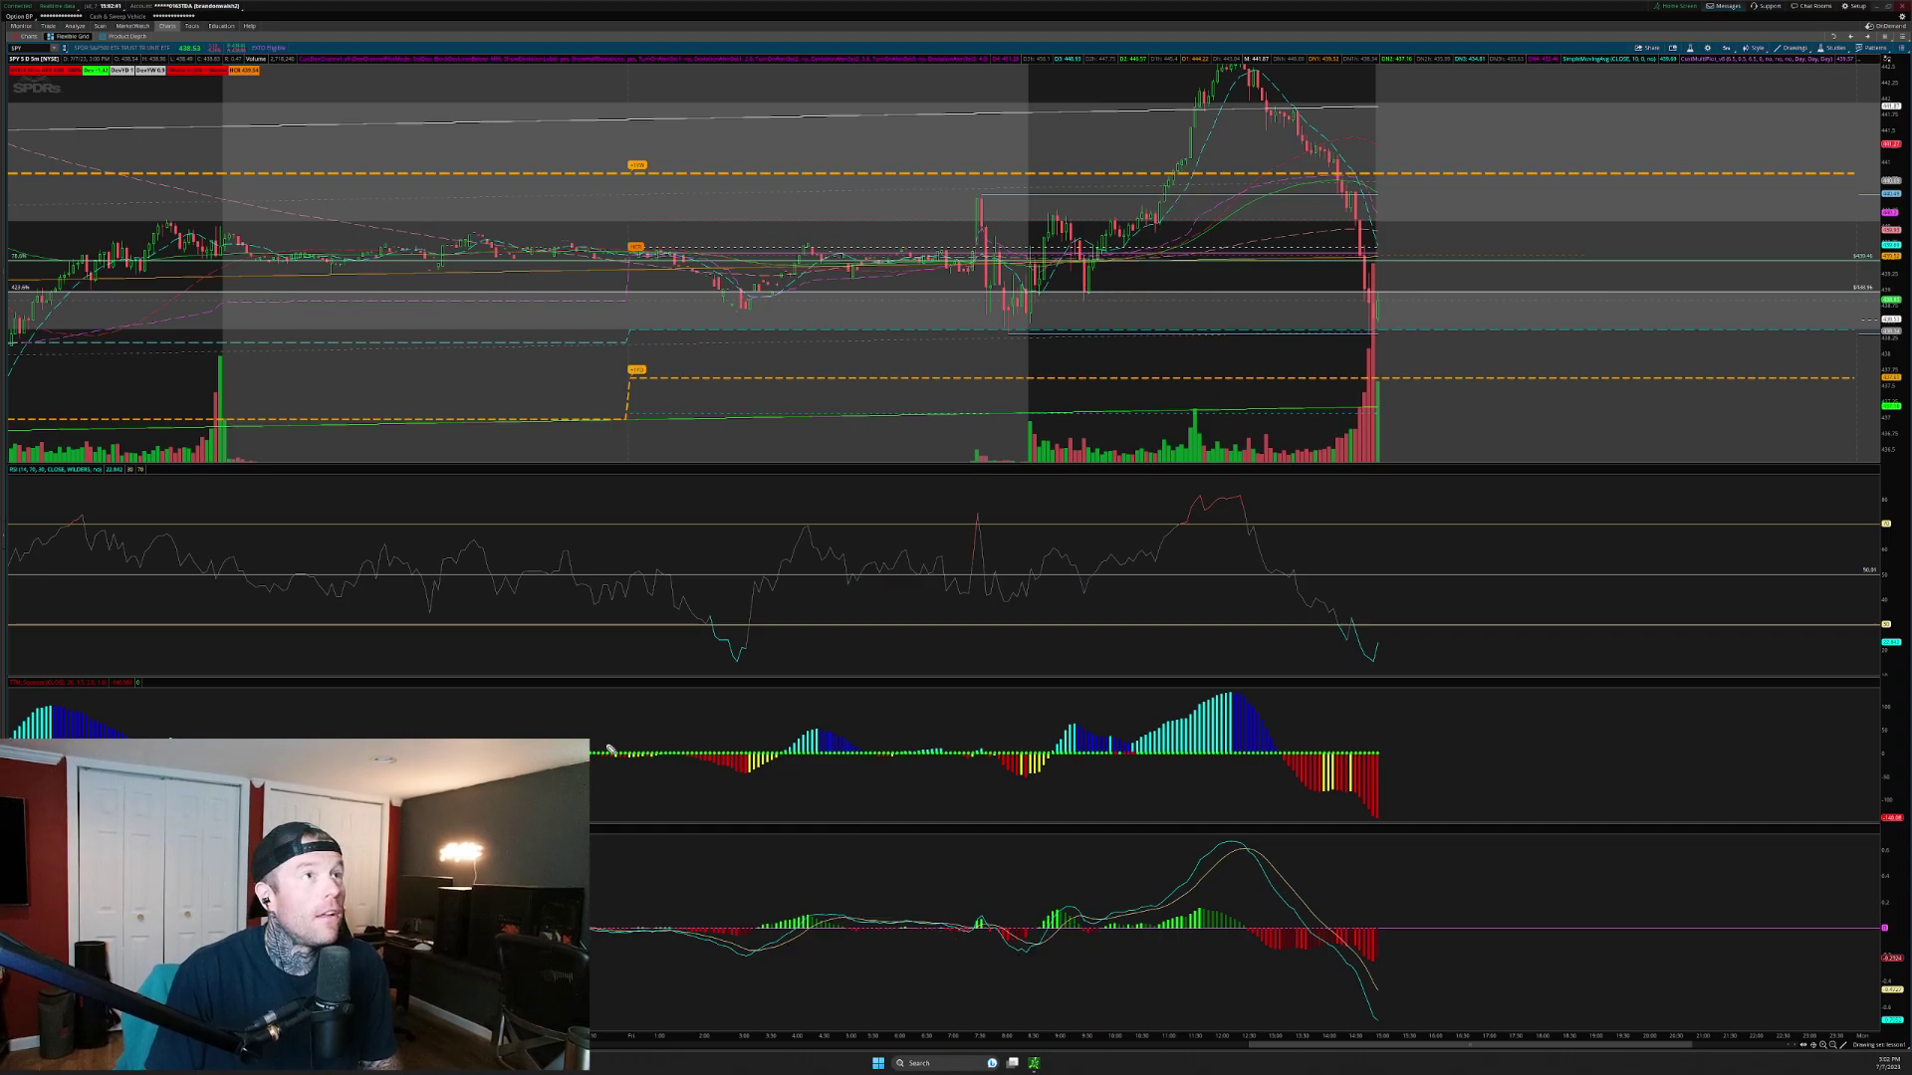
Draw a horizontal line along the price consolidation level and trace the rally from the morning low, and clear both
{"action": "left_click_drag", "start_coordinate": [885, 263], "coordinate": [1546, 257]}
{"action": "mouse_move", "coordinate": [999, 339]}
{"action": "left_mouse_down"}
{"action": "mouse_move", "coordinate": [1035, 221]}
{"action": "mouse_move", "coordinate": [1078, 314]}
{"action": "mouse_move", "coordinate": [1170, 194]}
{"action": "mouse_move", "coordinate": [1209, 85]}
{"action": "left_mouse_up"}
{"action": "key", "text": "Escape"}
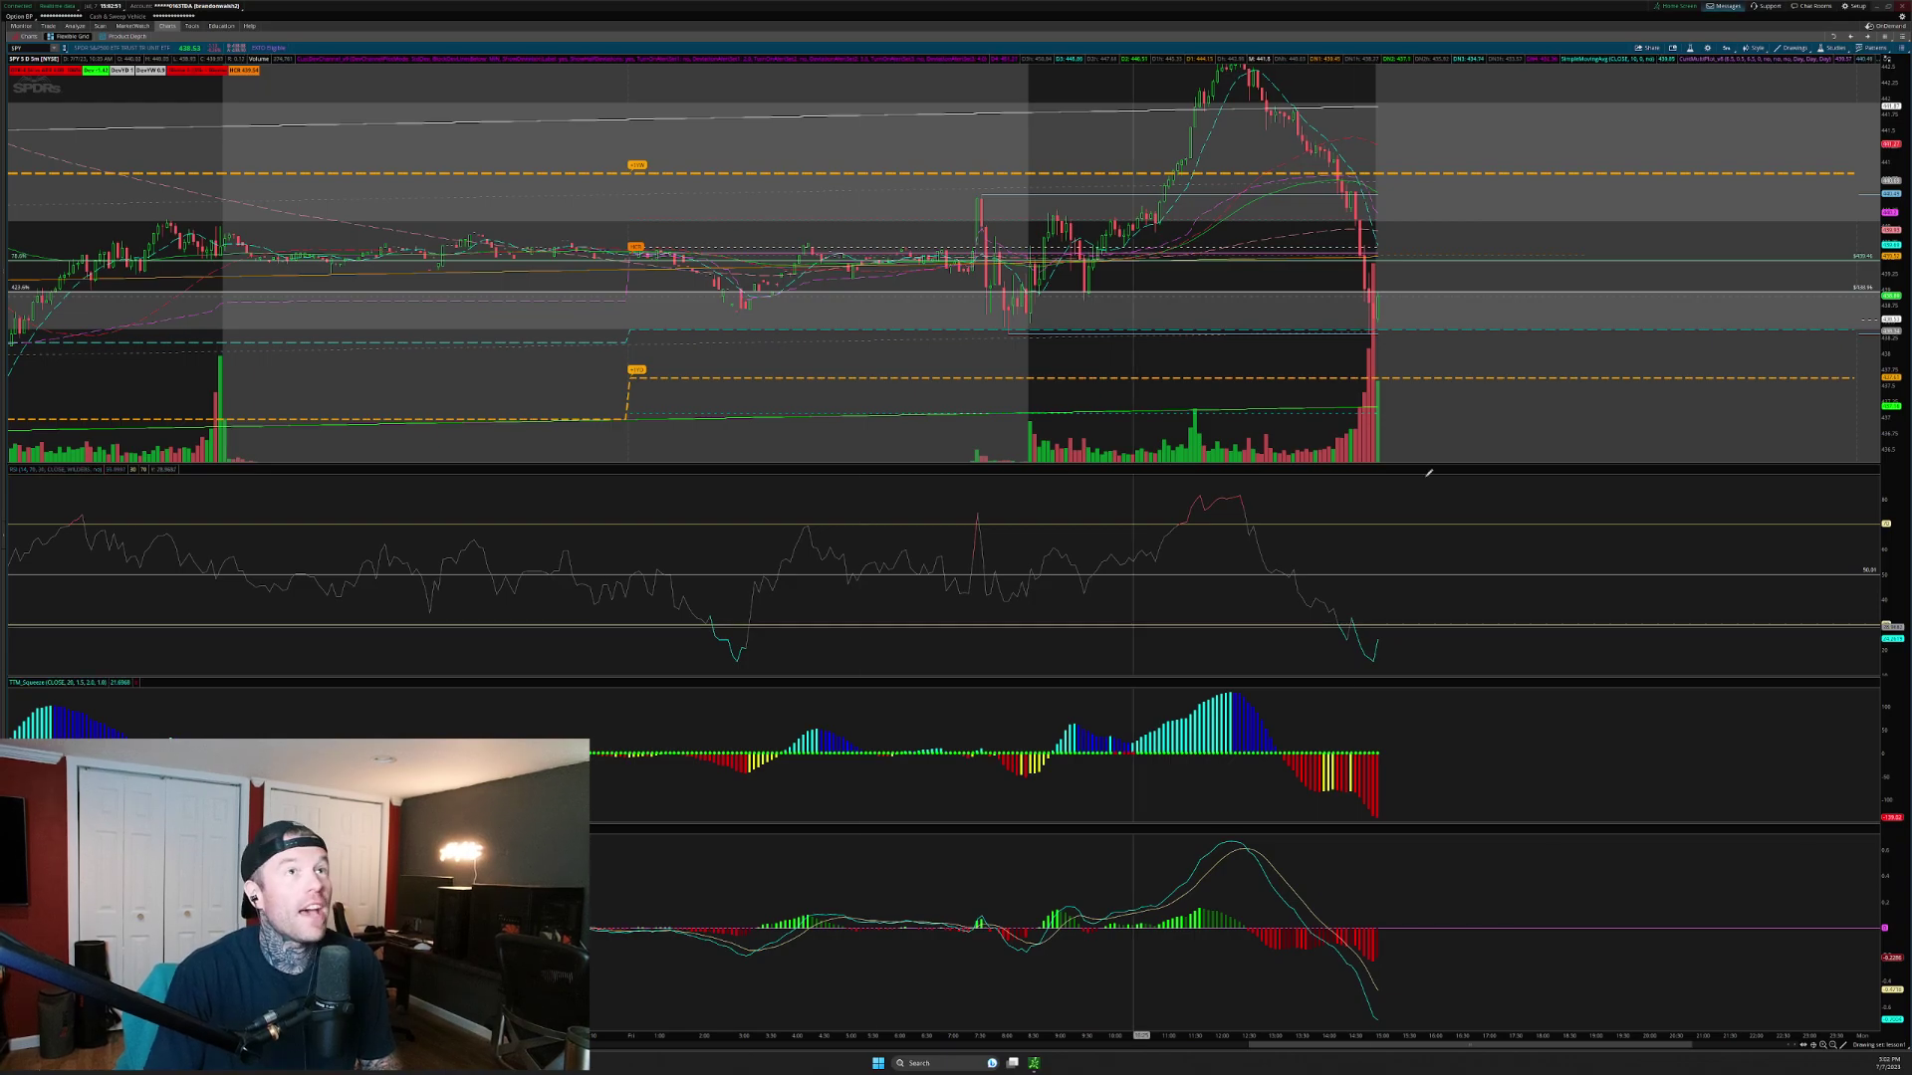
Trace the price path from the major low through a higher low to a projected higher high, and circle that projected area
{"action": "left_click_drag", "start_coordinate": [1891, 140], "coordinate": [1905, 249]}
{"action": "double_click", "coordinate": [1903, 187]}
{"action": "left_click_drag", "start_coordinate": [649, 70], "coordinate": [1895, 331]}
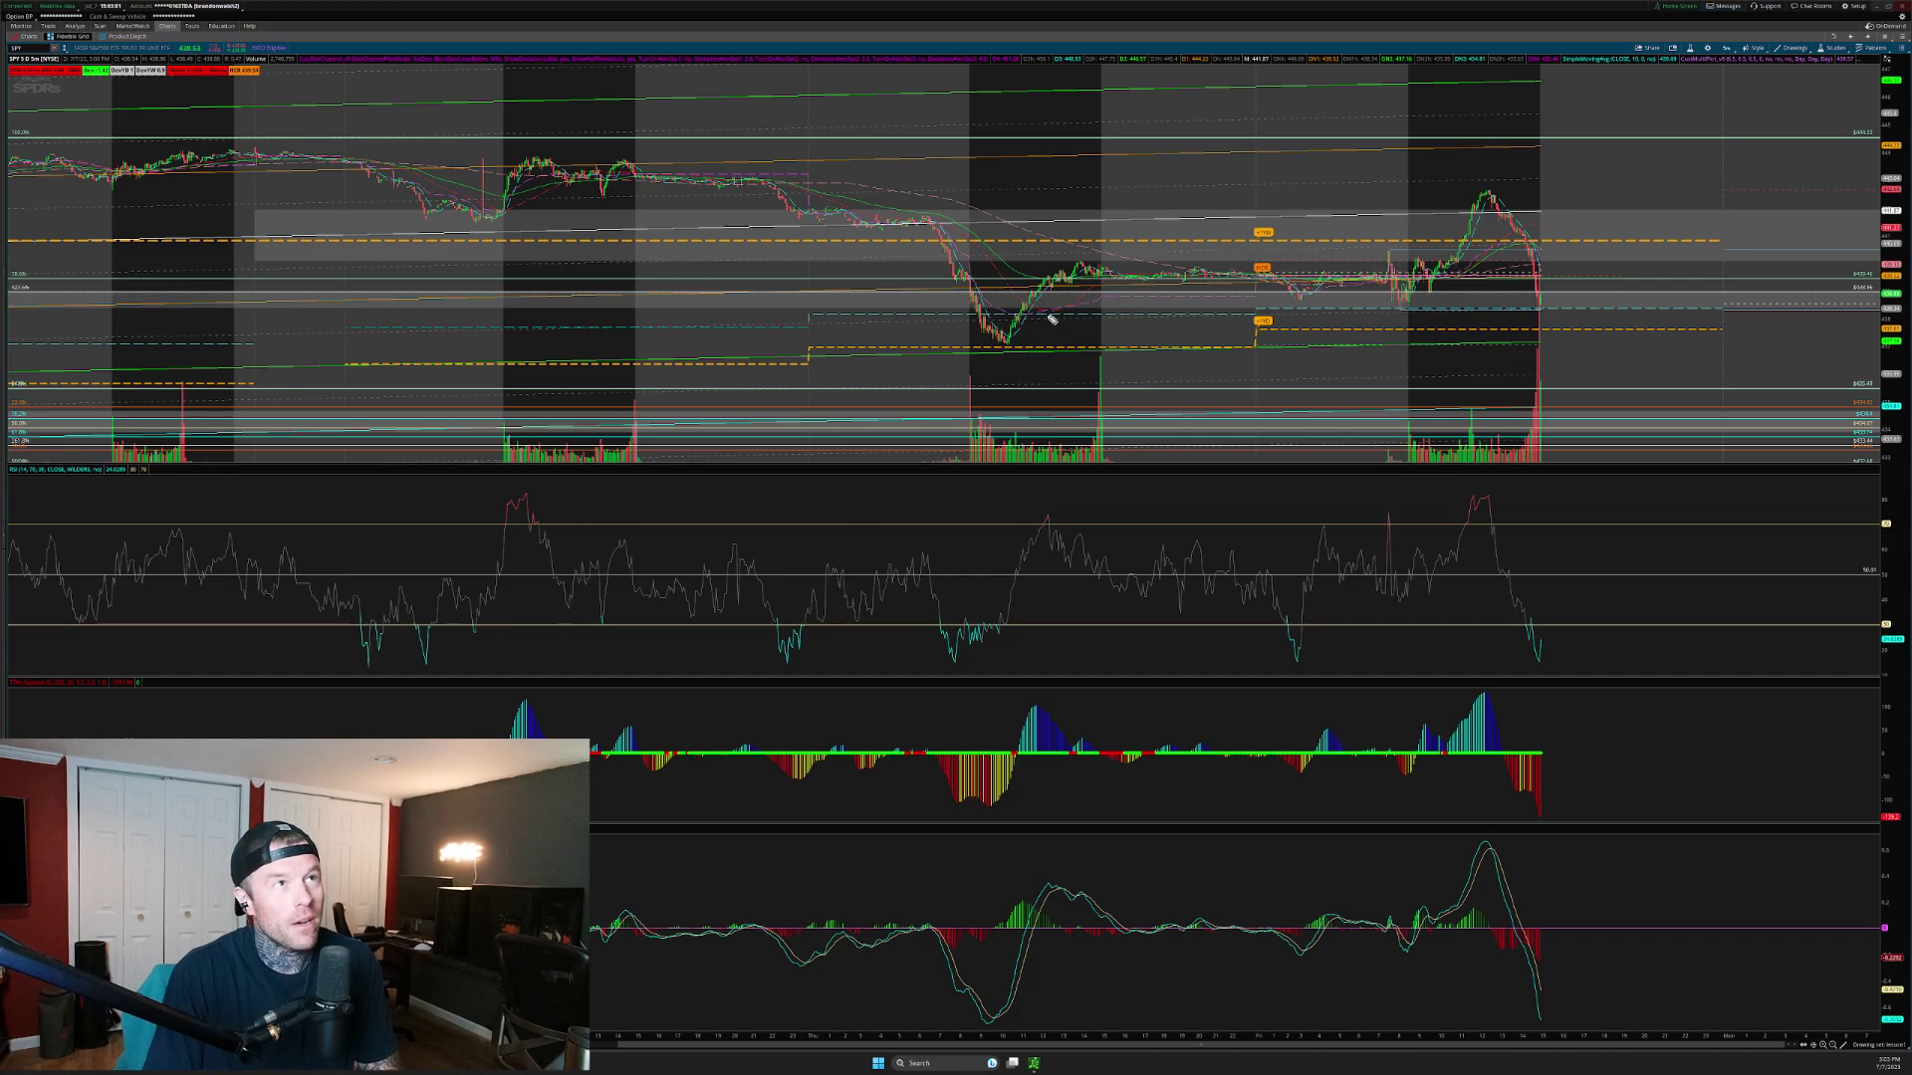
{"action": "mouse_move", "coordinate": [1008, 331]}
{"action": "left_mouse_down"}
{"action": "mouse_move", "coordinate": [1114, 264]}
{"action": "mouse_move", "coordinate": [1429, 267]}
{"action": "mouse_move", "coordinate": [1600, 138]}
{"action": "left_mouse_up"}
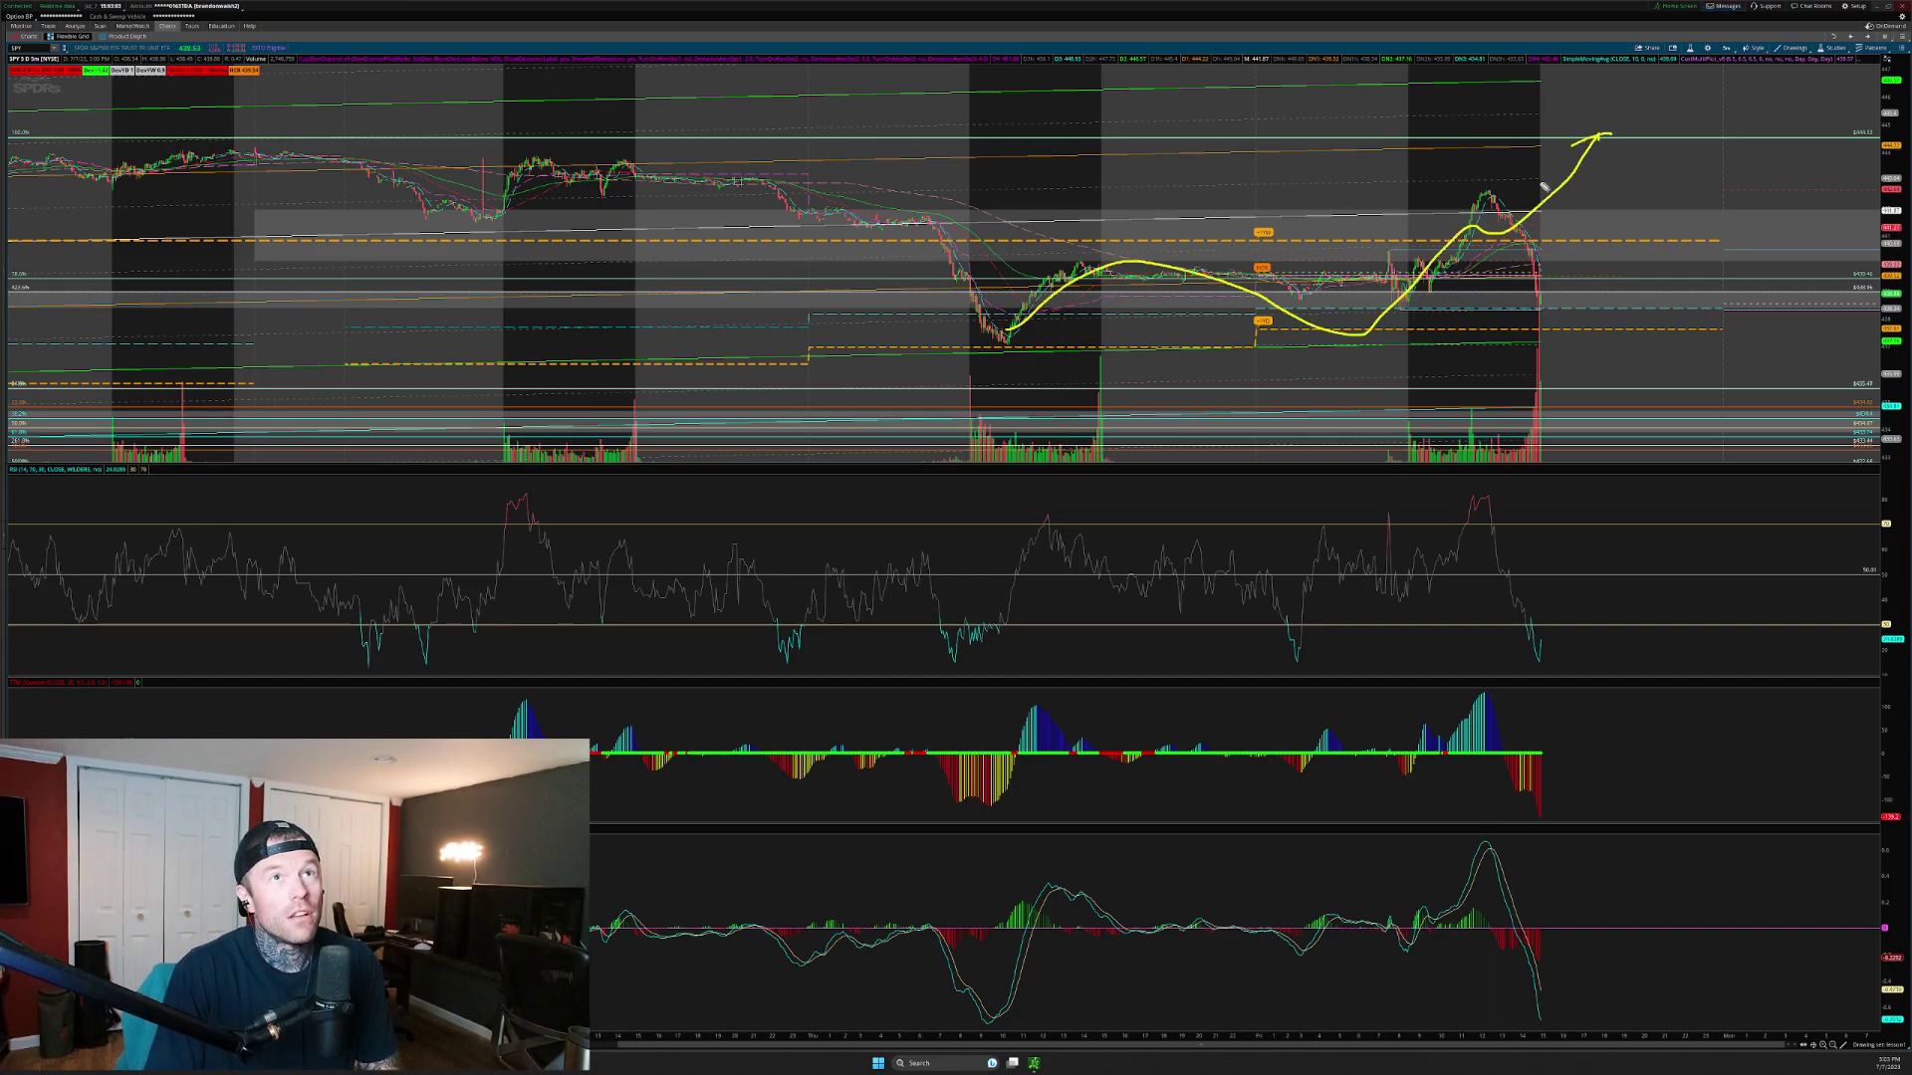
{"action": "left_click_drag", "start_coordinate": [1550, 214], "coordinate": [1620, 147]}
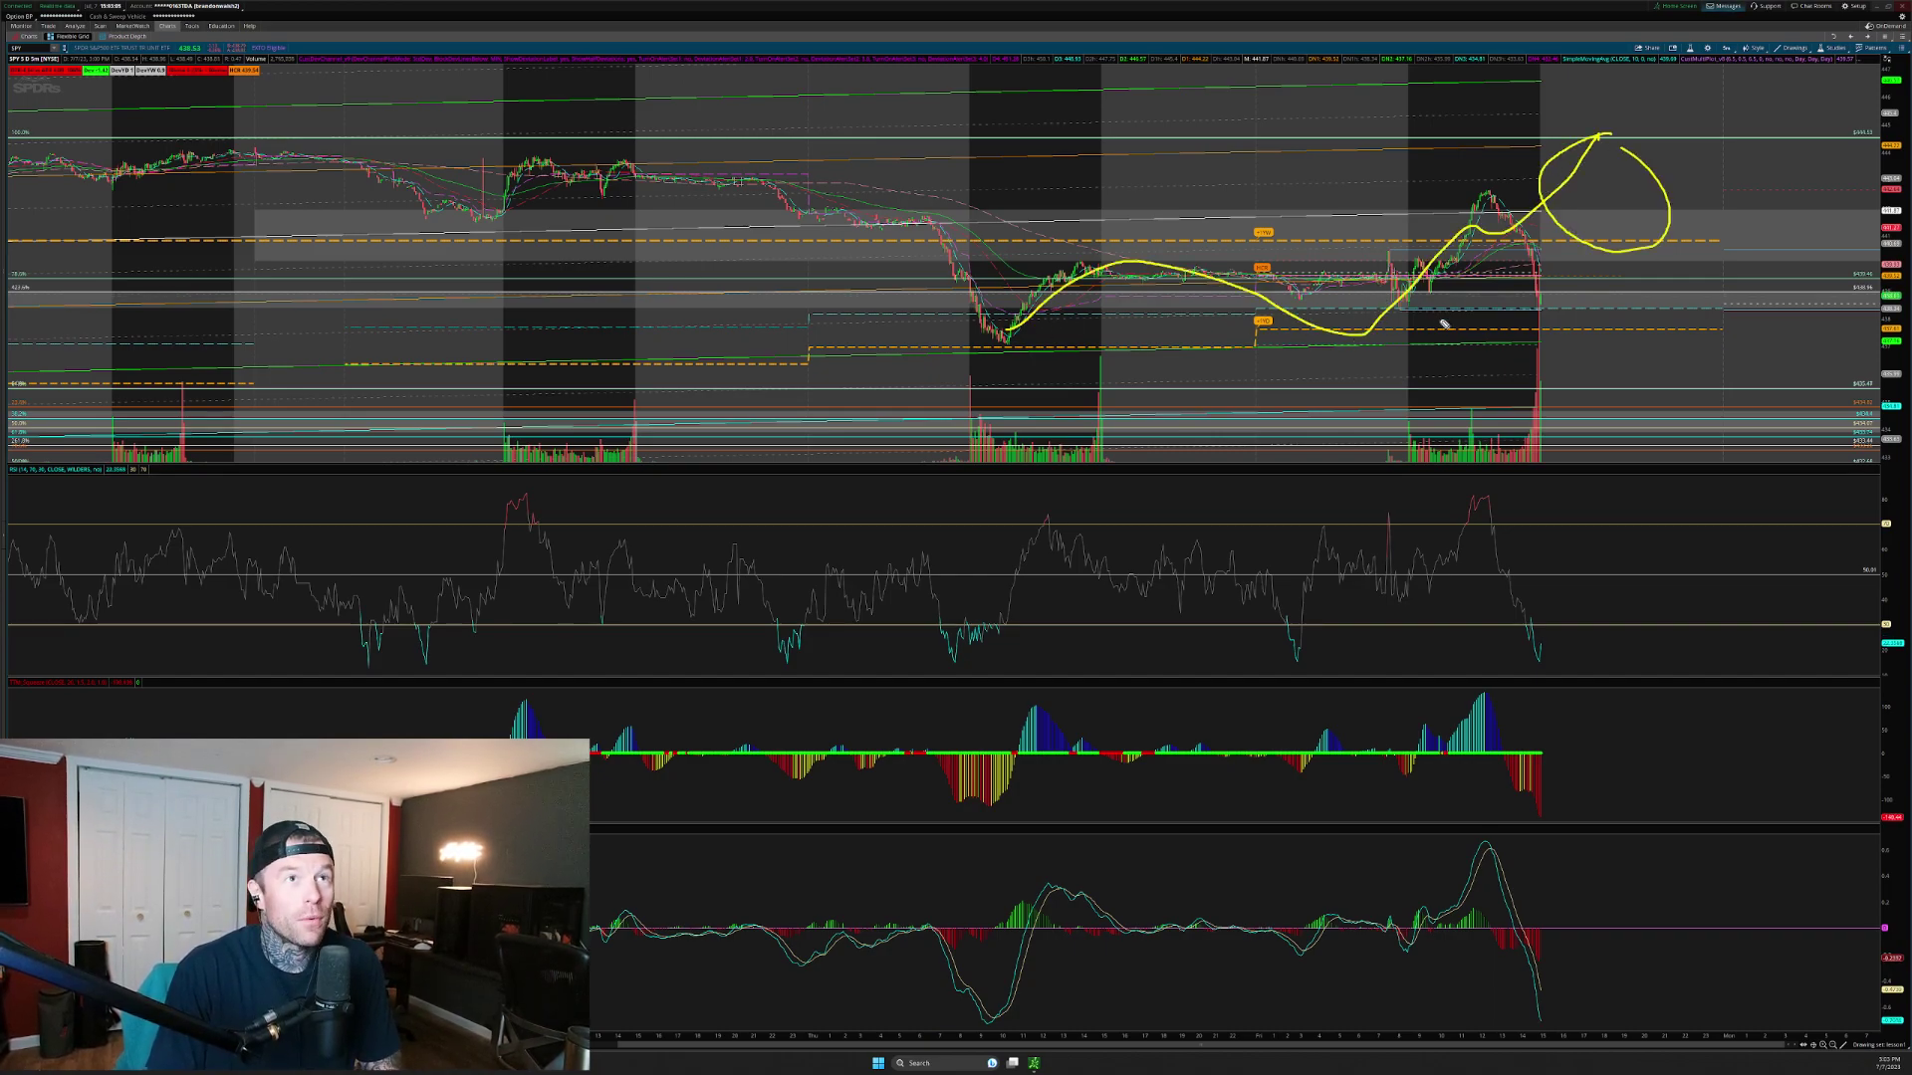
Mark the latest sell-off with a vertical line and sketch the support area beneath it, and clear all the drawings
{"action": "left_click_drag", "start_coordinate": [1556, 257], "coordinate": [1558, 365]}
{"action": "mouse_move", "coordinate": [1506, 331]}
{"action": "left_mouse_down"}
{"action": "mouse_move", "coordinate": [1529, 382]}
{"action": "mouse_move", "coordinate": [1606, 347]}
{"action": "left_mouse_up"}
{"action": "left_click_drag", "start_coordinate": [1481, 319], "coordinate": [1658, 347]}
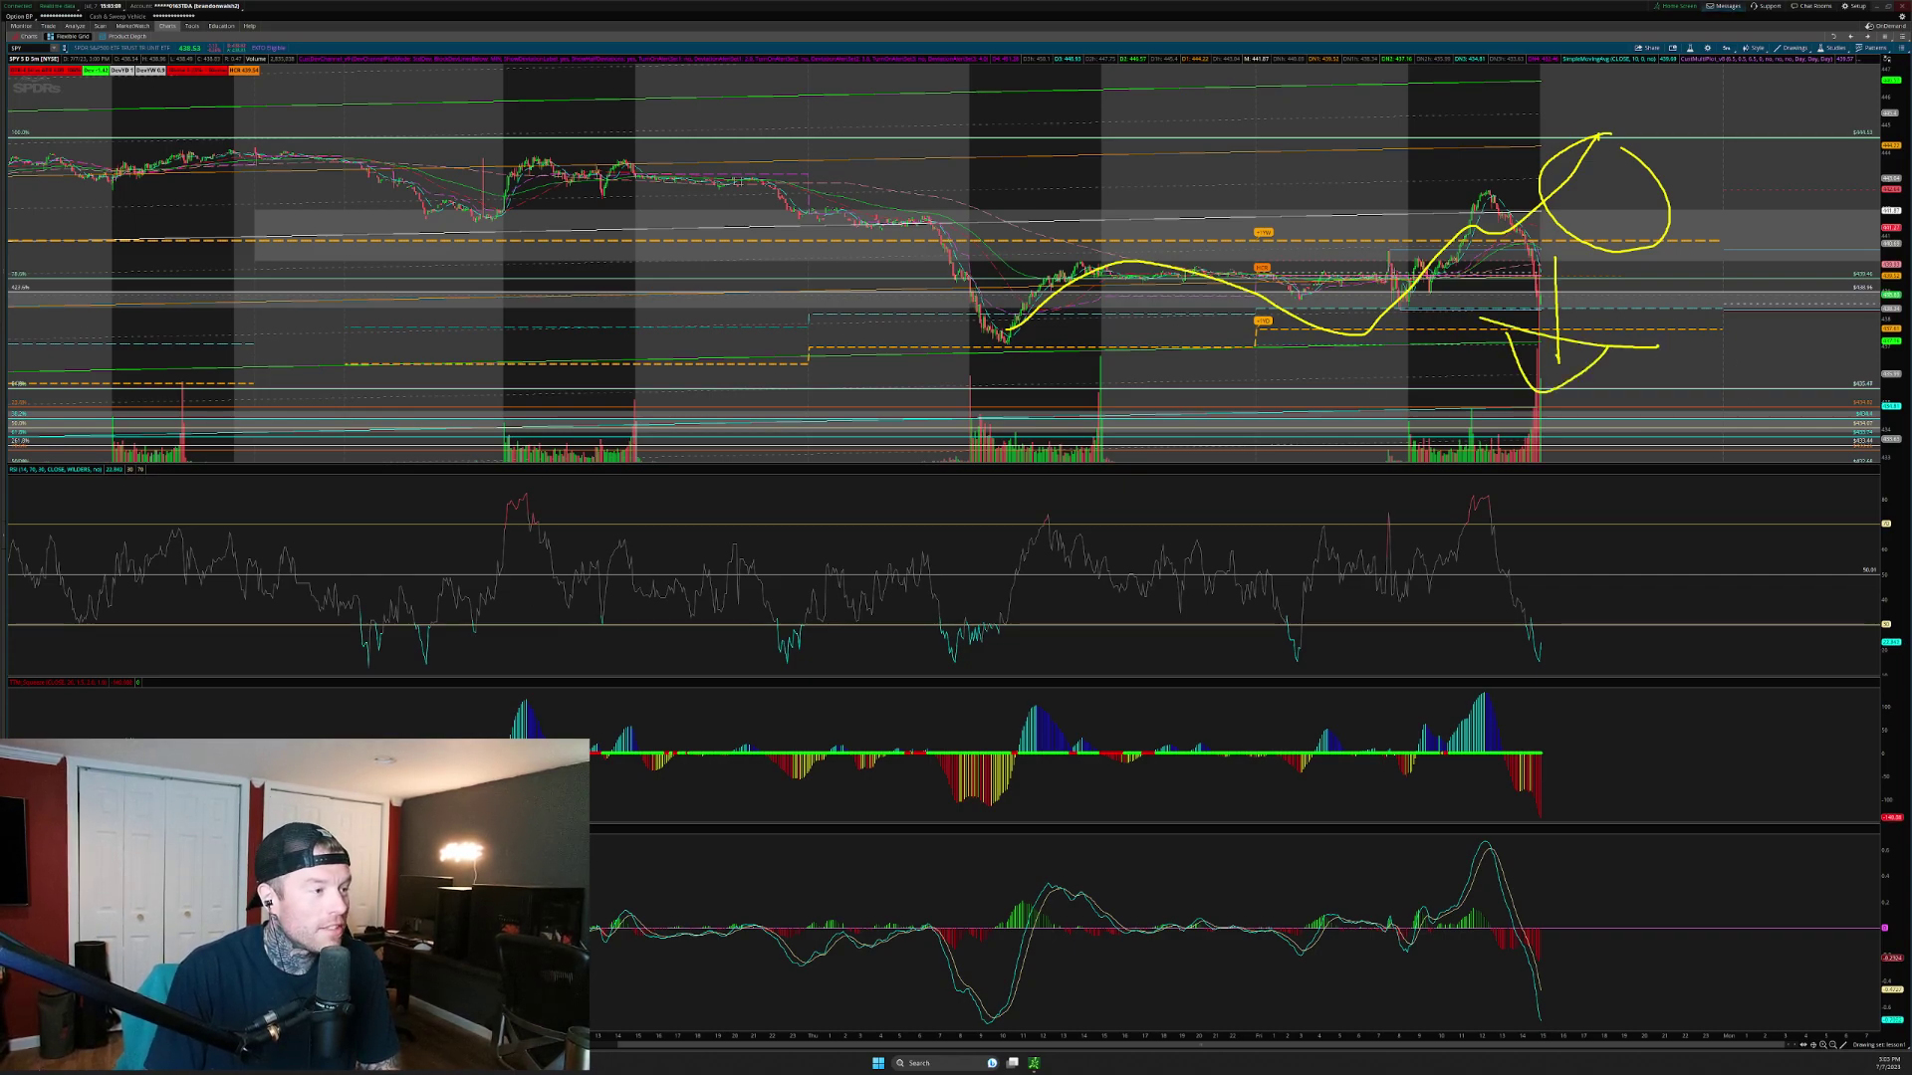
{"action": "key", "text": "Escape"}
Trace the dashed teal support level and circle the label of the upper horizontal price level, and clear the drawings
{"action": "left_click_drag", "start_coordinate": [1265, 310], "coordinate": [1398, 315]}
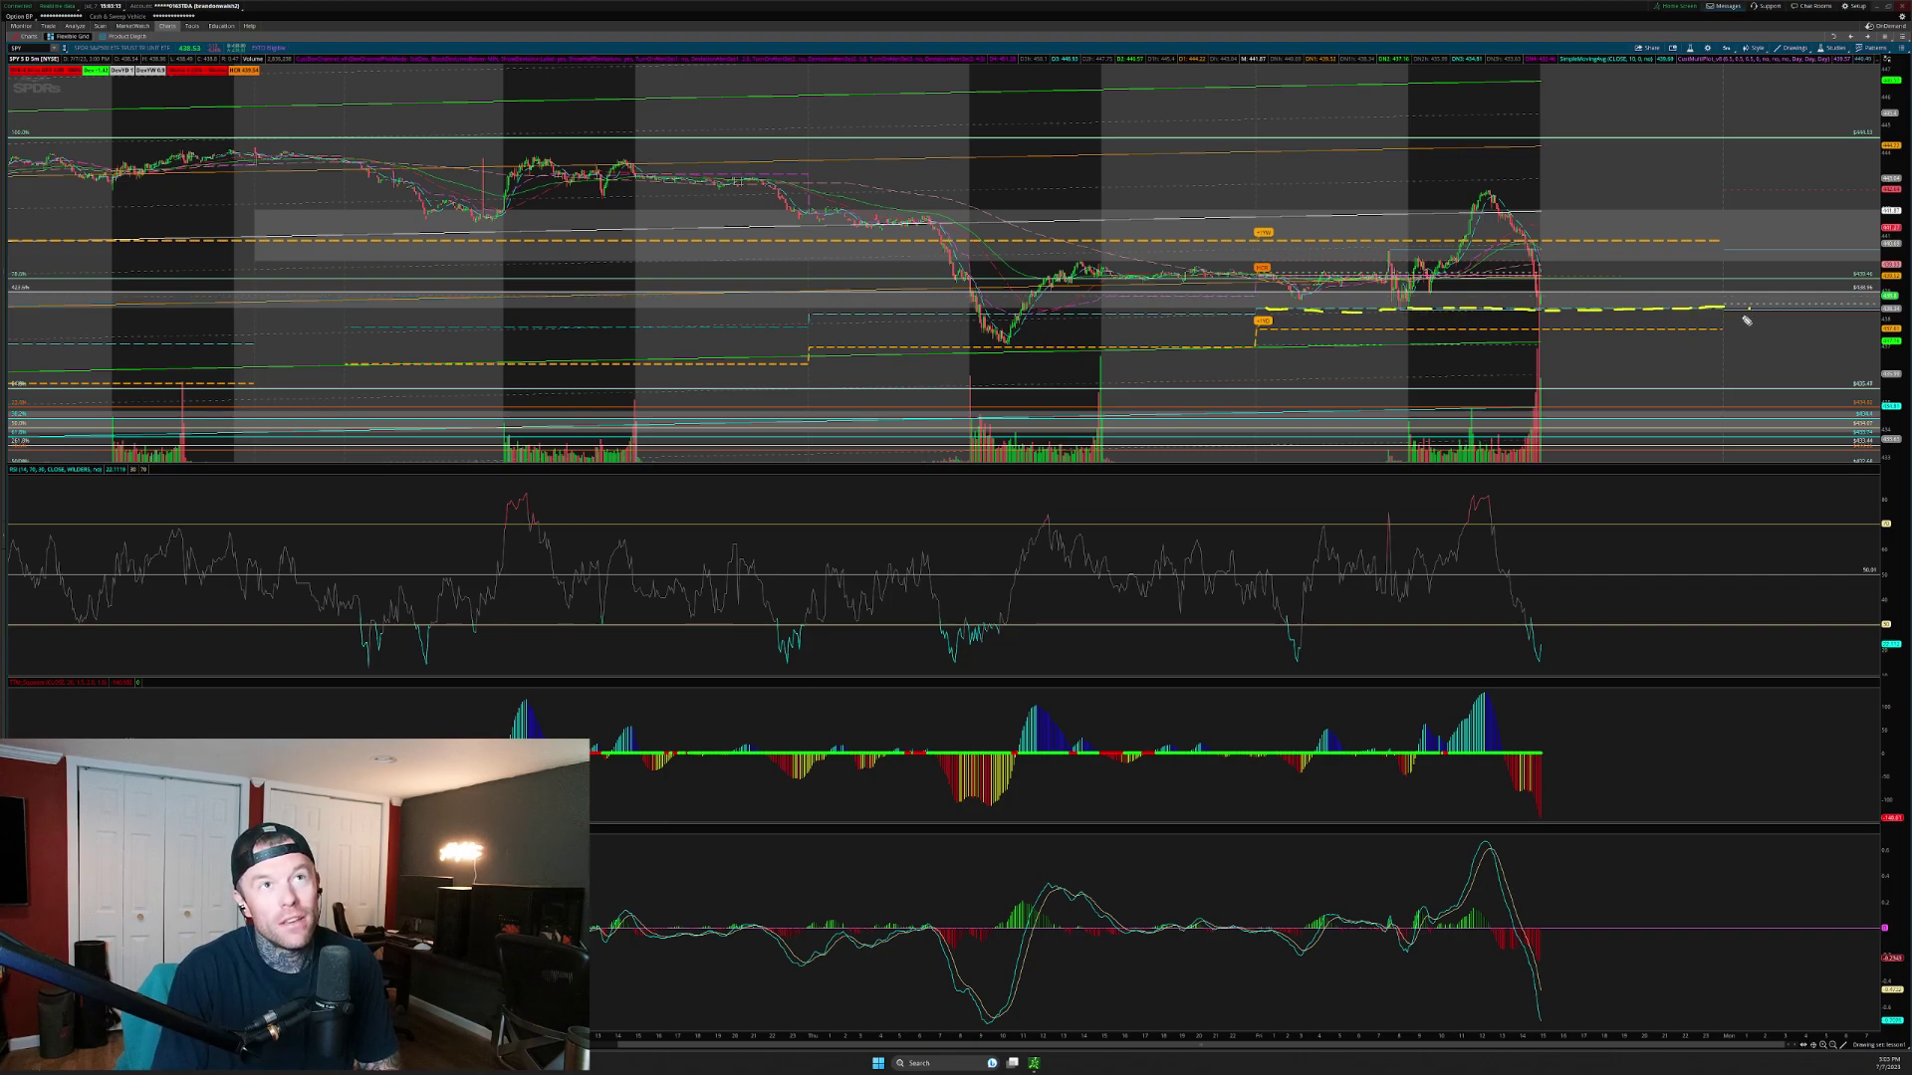
{"action": "left_click_drag", "start_coordinate": [1474, 132], "coordinate": [1402, 108]}
{"action": "key", "text": "Escape"}
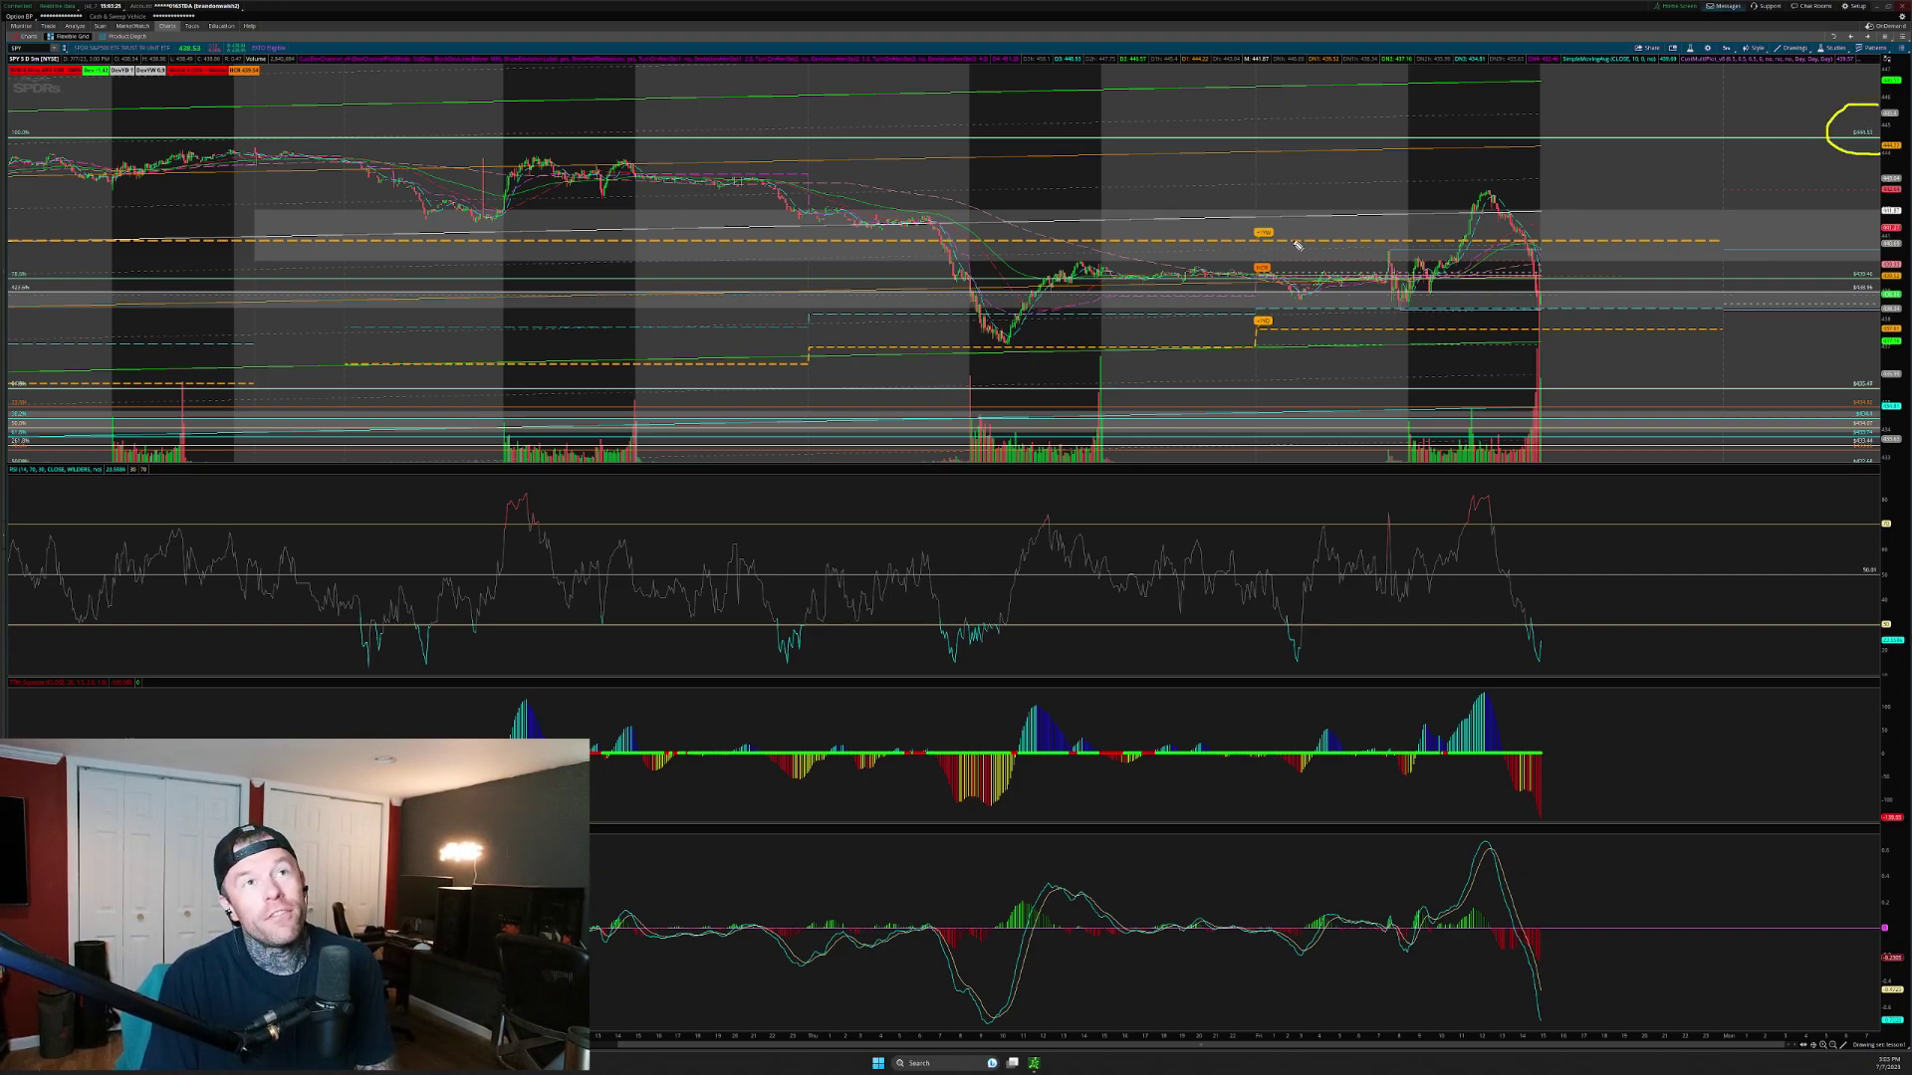
{"action": "mouse_move", "coordinate": [764, 175]}
{"action": "left_mouse_down"}
{"action": "mouse_move", "coordinate": [1558, 585]}
{"action": "mouse_move", "coordinate": [1570, 557]}
{"action": "mouse_move", "coordinate": [1434, 538]}
{"action": "left_mouse_up"}
{"action": "key", "text": "Escape"}
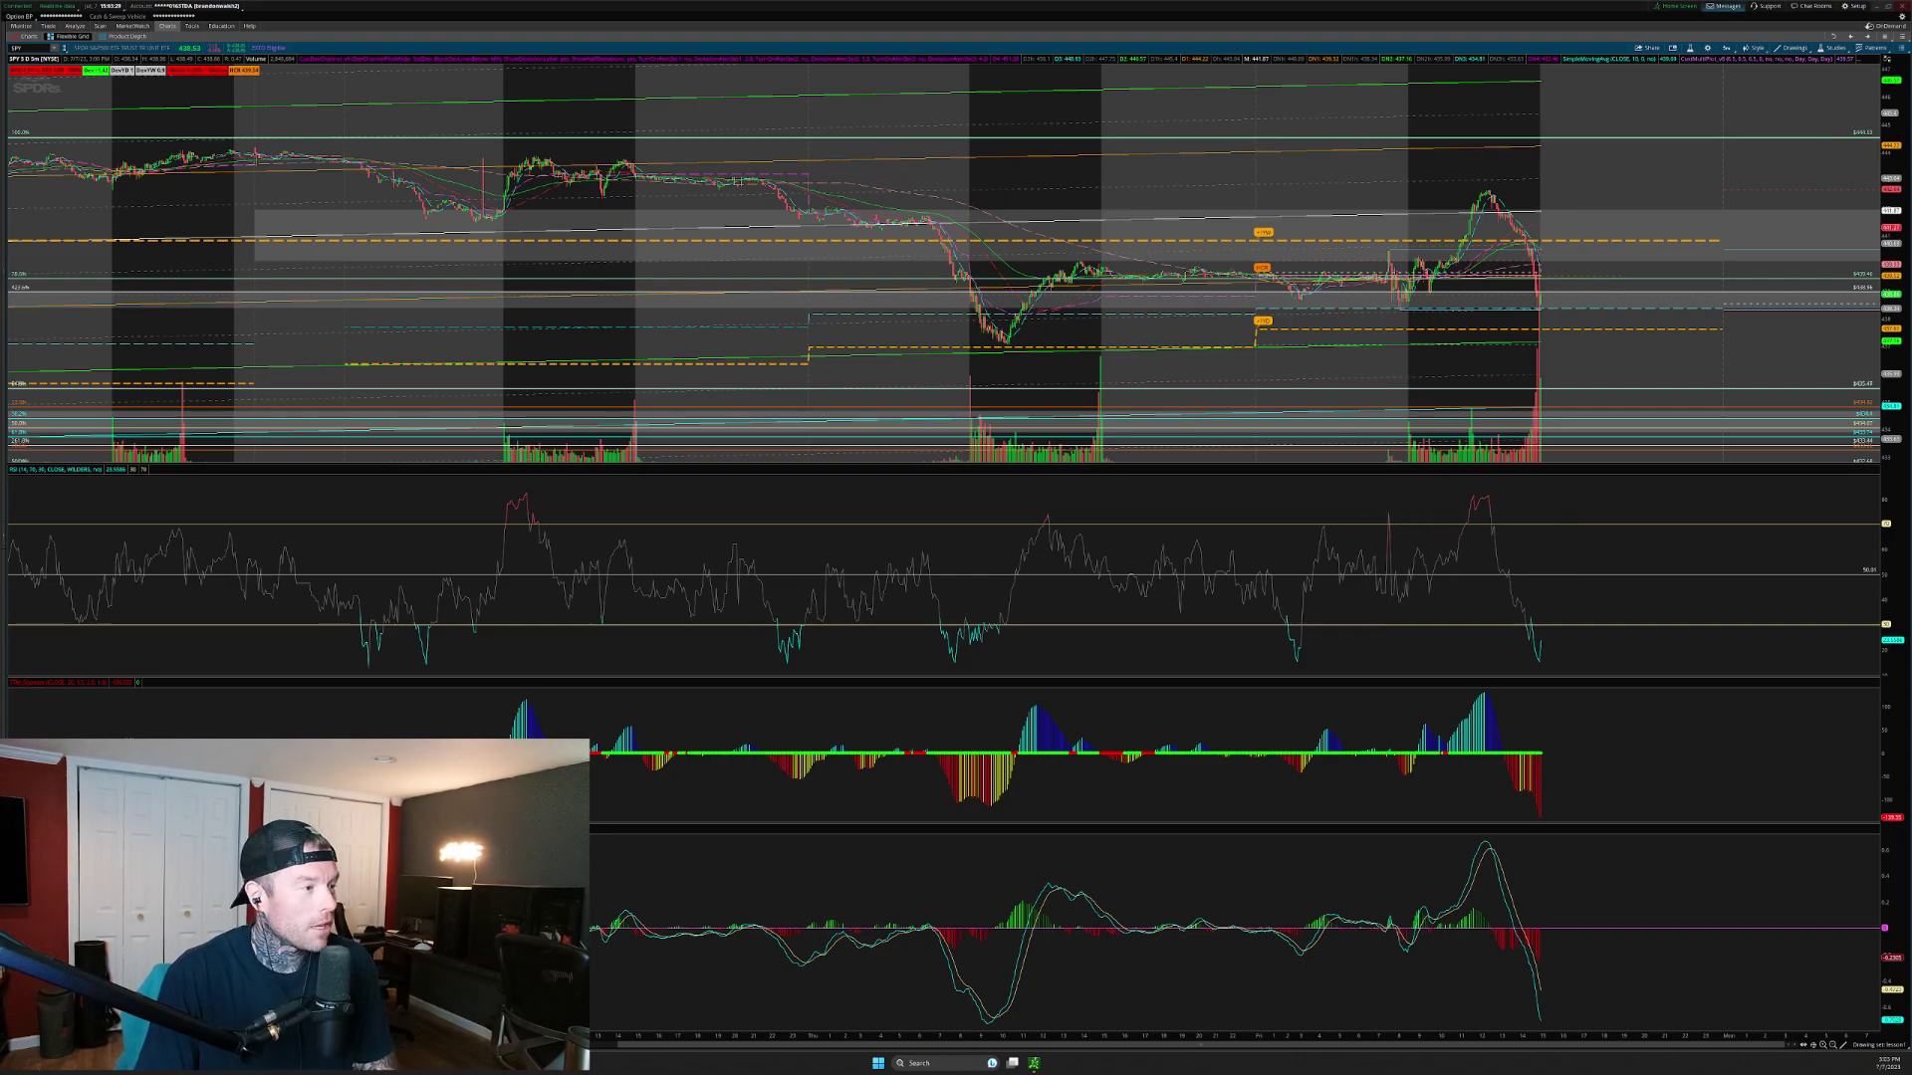
Switch the SPY chart to the daily time frame
{"action": "right_click", "coordinate": [1451, 122]}
{"action": "left_click", "coordinate": [1475, 217]}
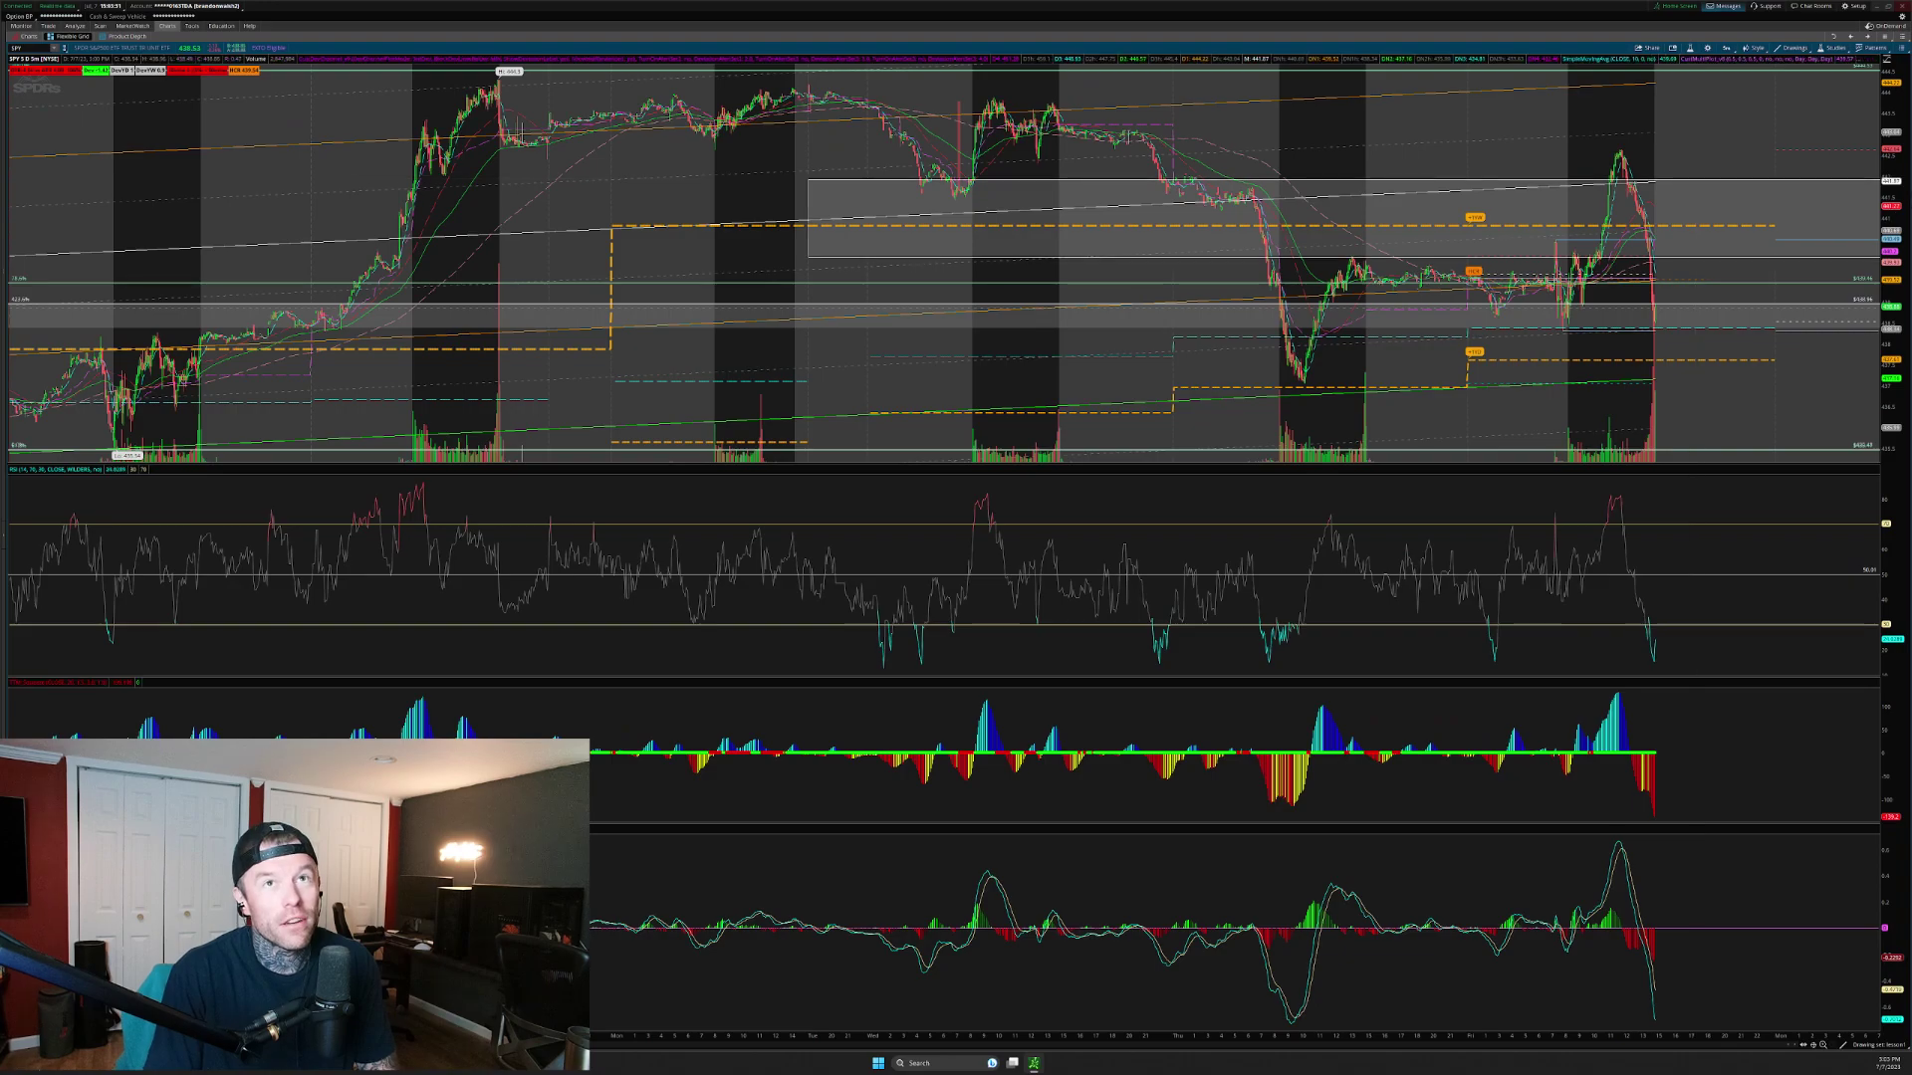
{"action": "scroll", "coordinate": [1592, 179], "scroll_direction": "down", "scroll_amount": 3}
{"action": "left_click_drag", "start_coordinate": [1114, 106], "coordinate": [1869, 460]}
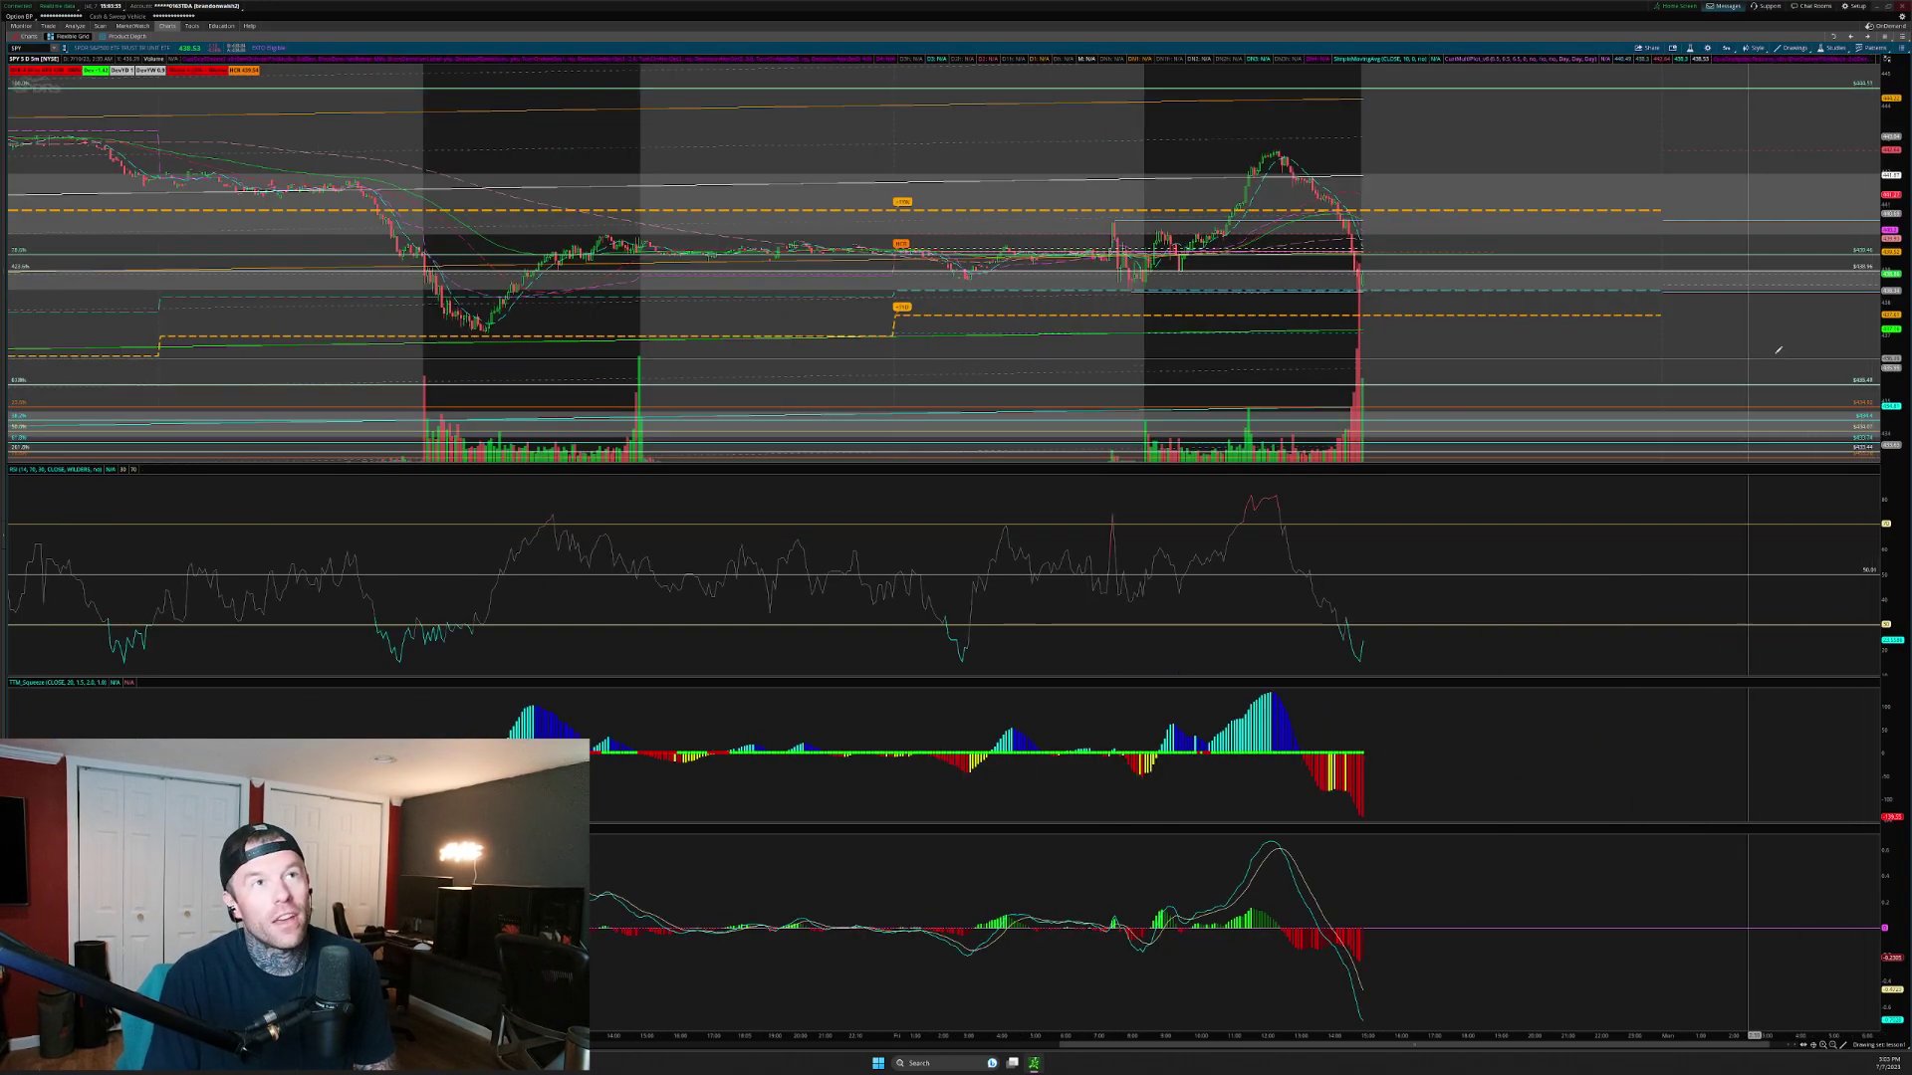
{"action": "left_click", "coordinate": [1732, 50]}
{"action": "left_click", "coordinate": [1661, 191]}
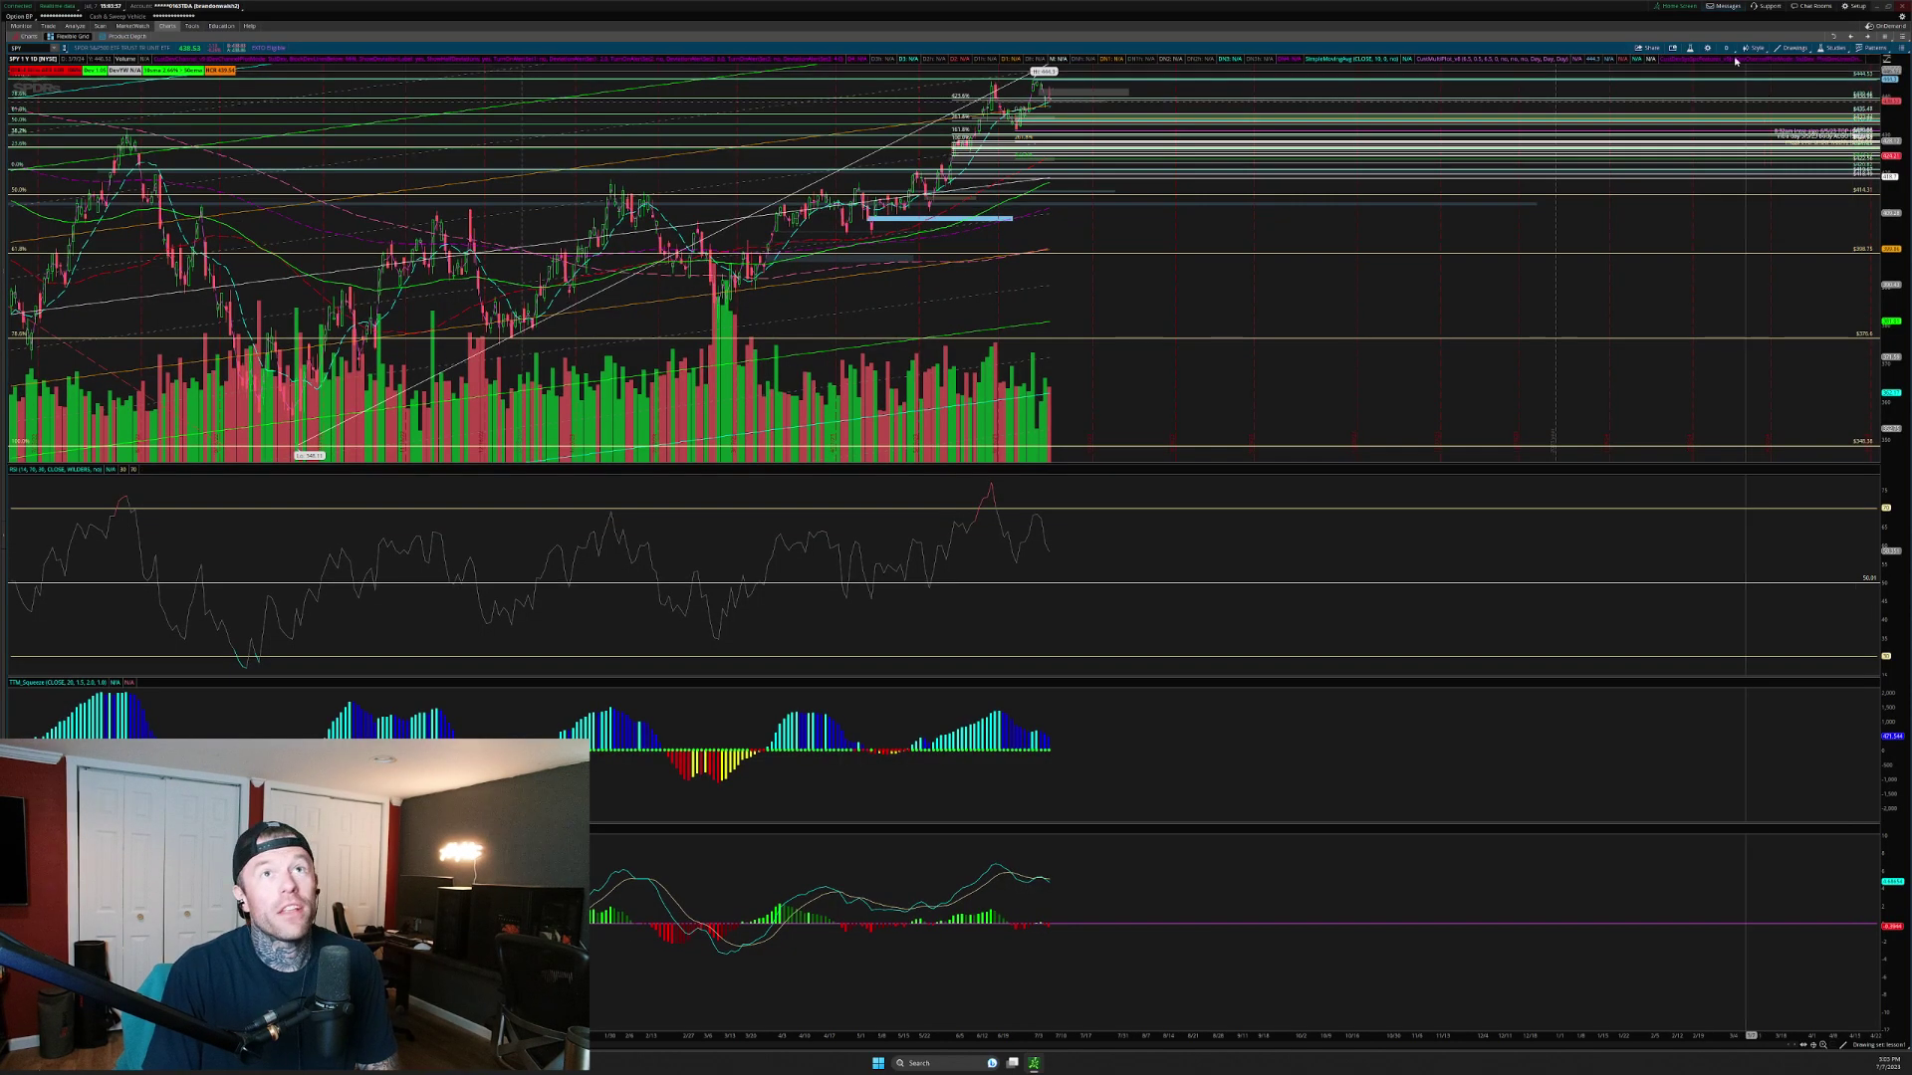
Return the SPY chart to the intraday time frame, focused on the last session's rally and sell-off
{"action": "left_click", "coordinate": [1727, 49]}
{"action": "left_click", "coordinate": [1688, 159]}
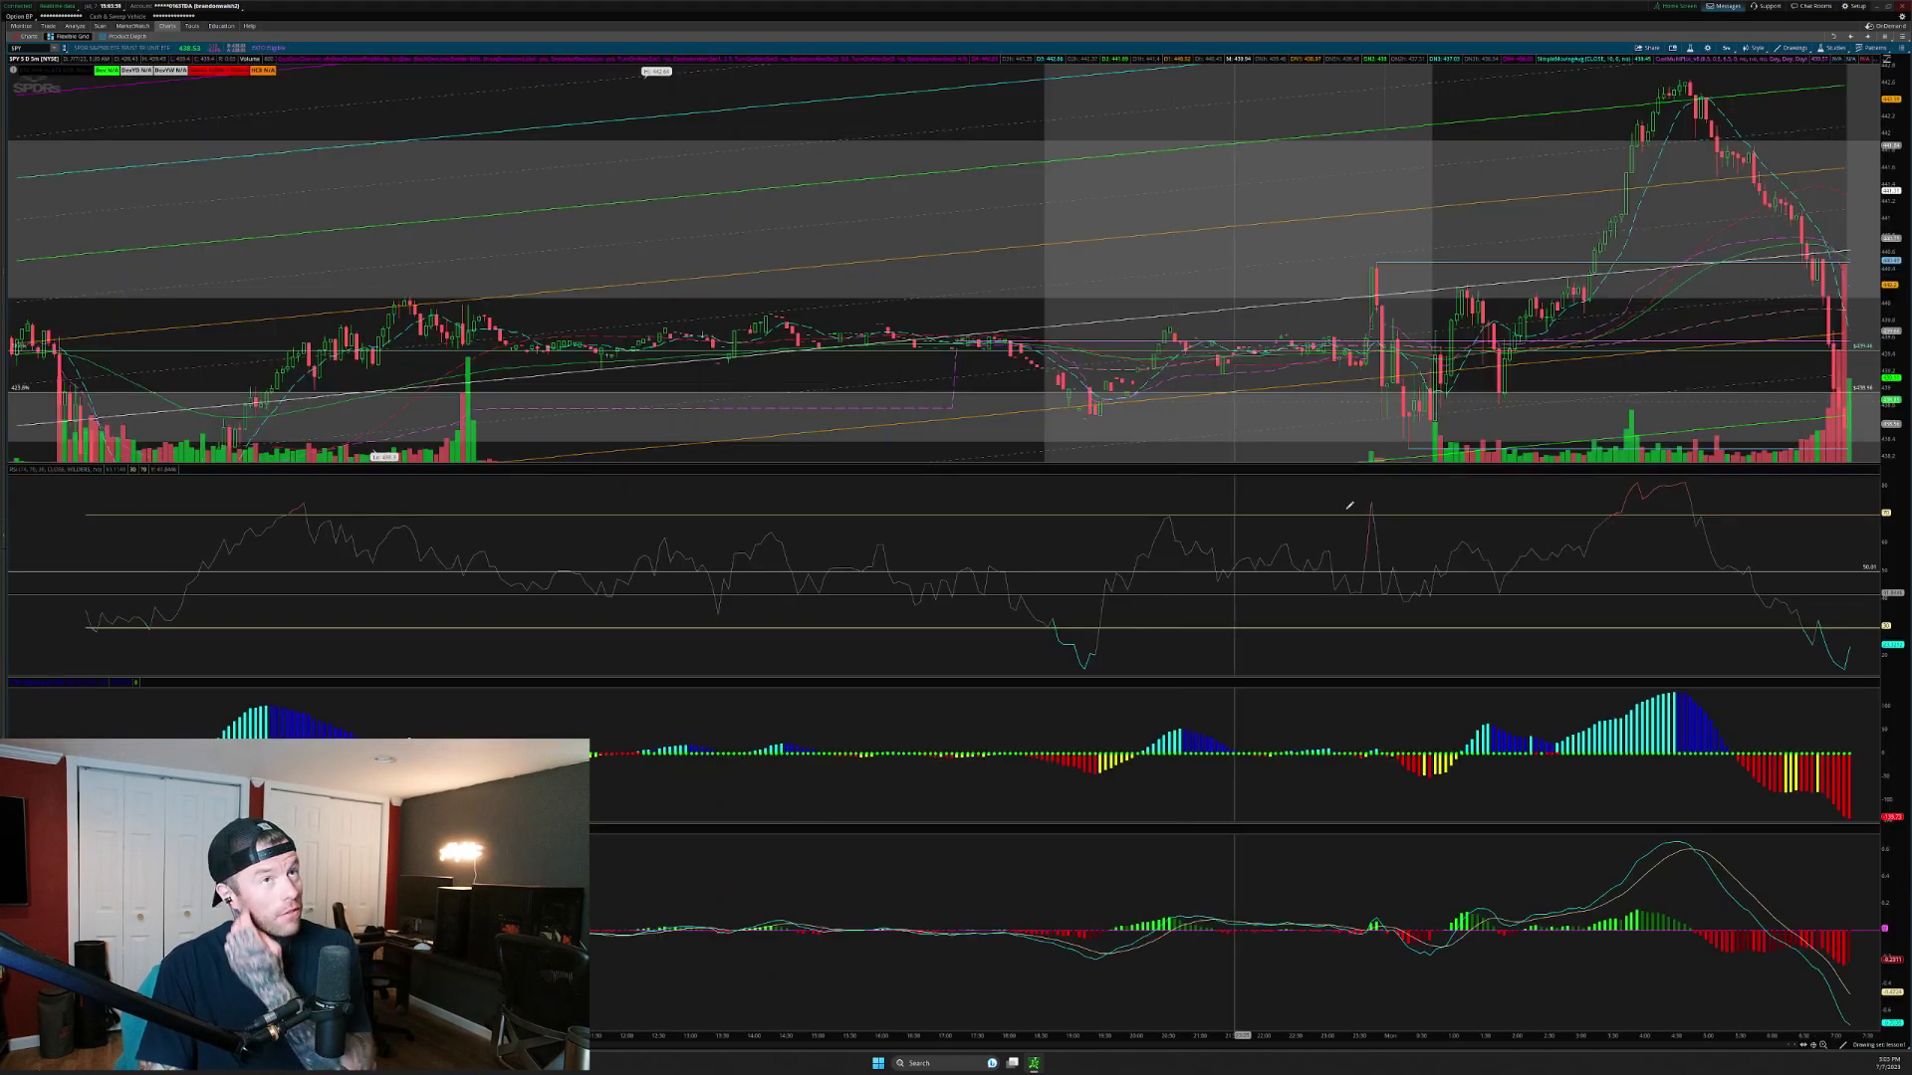
{"action": "left_click_drag", "start_coordinate": [1168, 124], "coordinate": [1852, 413]}
{"action": "left_click_drag", "start_coordinate": [654, 180], "coordinate": [1621, 448]}
{"action": "left_click_drag", "start_coordinate": [1884, 368], "coordinate": [1883, 200]}
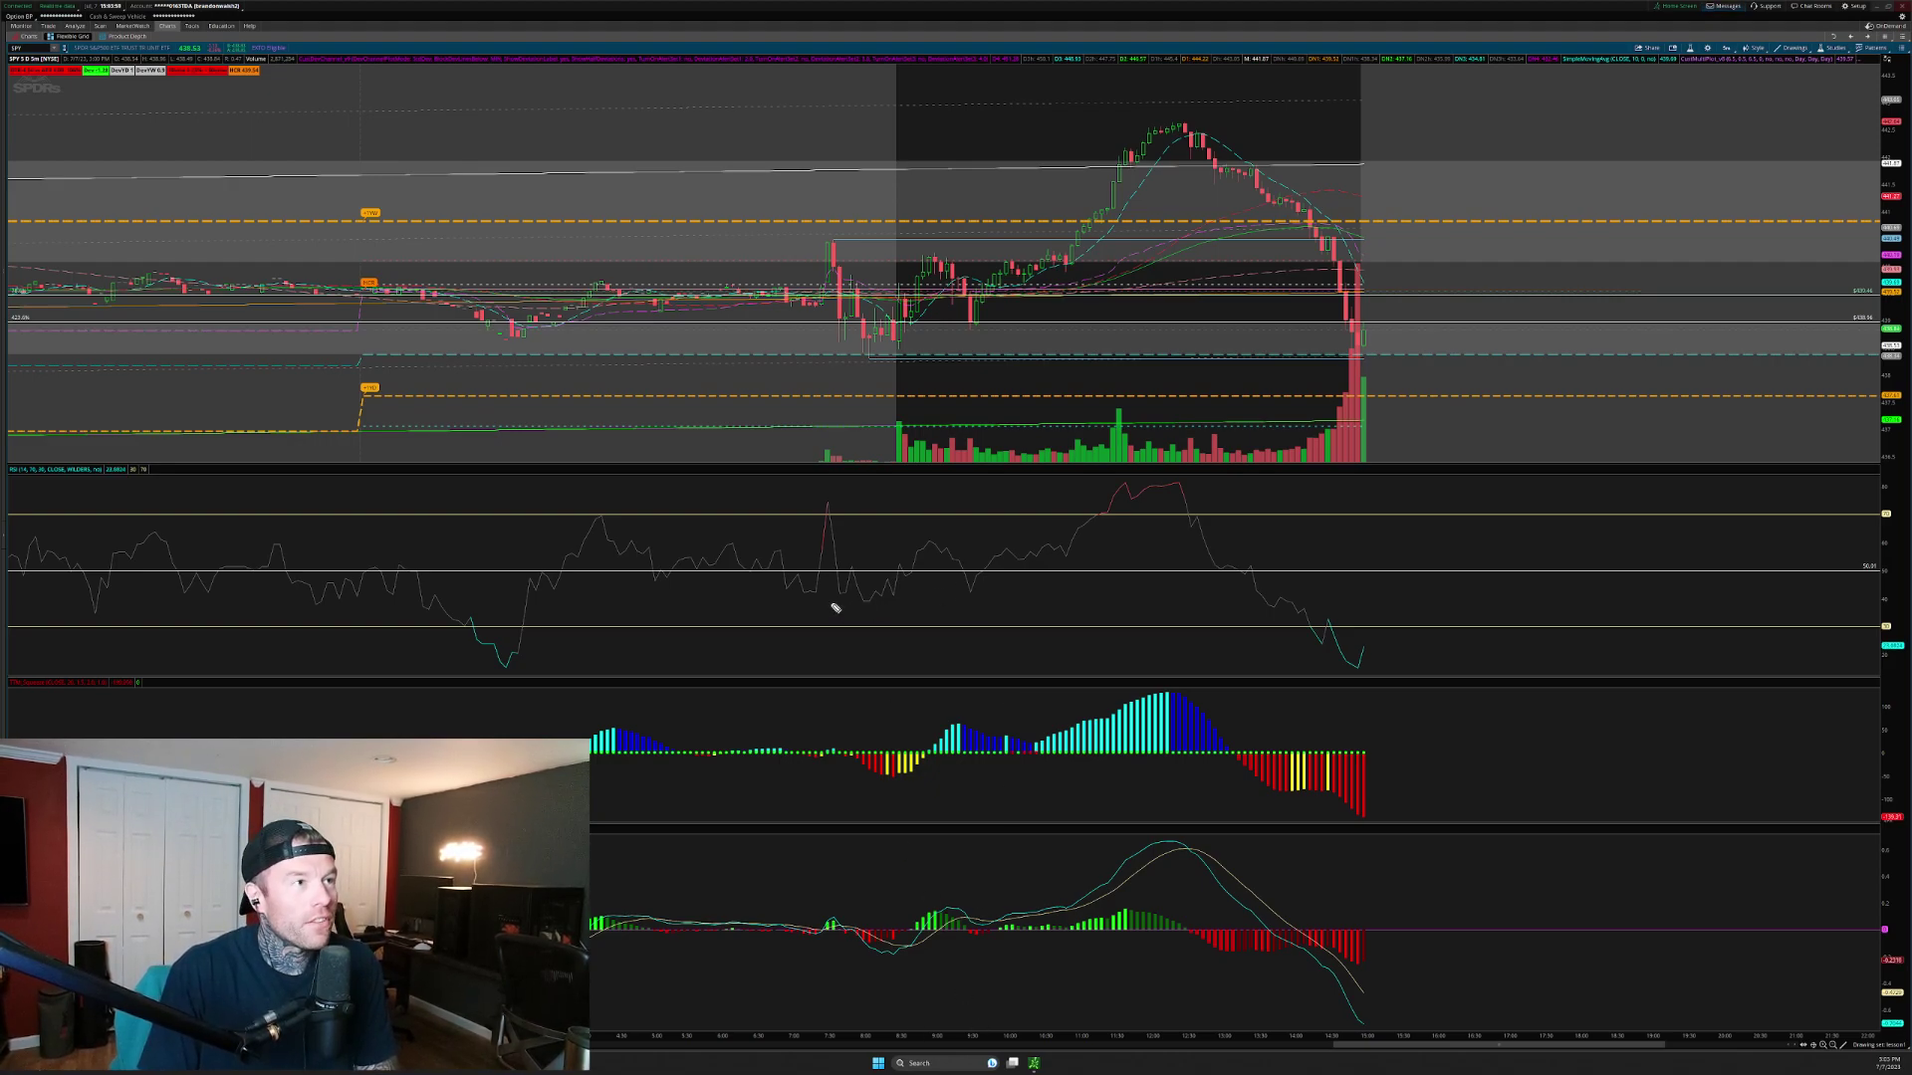
Underline the RSI low, label the following one HL, and mark the TTM Squeeze histogram's renewed upward shift
{"action": "left_click_drag", "start_coordinate": [817, 602], "coordinate": [998, 594]}
{"action": "left_click_drag", "start_coordinate": [1009, 583], "coordinate": [1029, 609]}
{"action": "mouse_move", "coordinate": [1041, 715]}
{"action": "left_mouse_down"}
{"action": "mouse_move", "coordinate": [1061, 715]}
{"action": "mouse_move", "coordinate": [1058, 776]}
{"action": "left_mouse_up"}
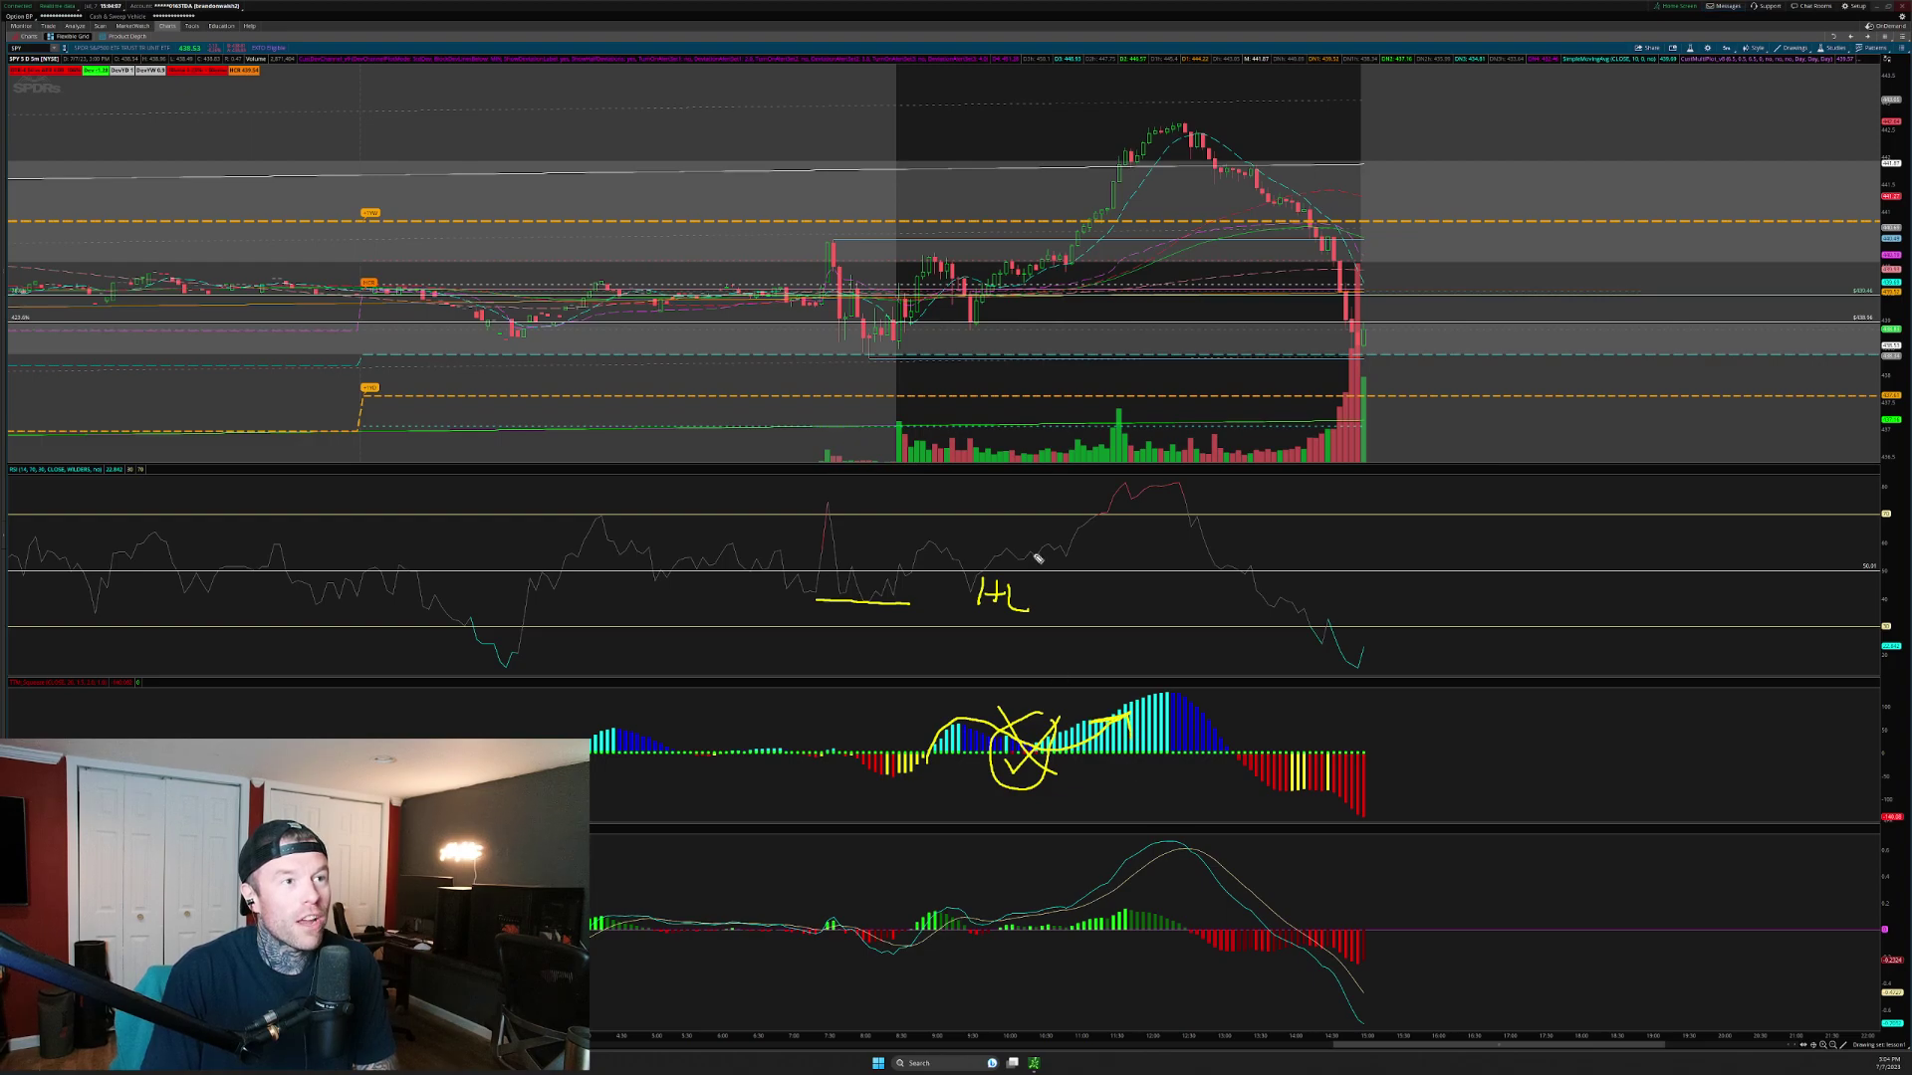
Trace the price's climb from its higher low and draw a horizontal support line with an upward arrow beside it
{"action": "left_click_drag", "start_coordinate": [981, 324], "coordinate": [1125, 233]}
{"action": "mouse_move", "coordinate": [1038, 298]}
{"action": "left_mouse_down"}
{"action": "mouse_move", "coordinate": [1309, 287]}
{"action": "mouse_move", "coordinate": [1282, 211]}
{"action": "left_mouse_up"}
{"action": "left_click_drag", "start_coordinate": [1255, 244], "coordinate": [1306, 254]}
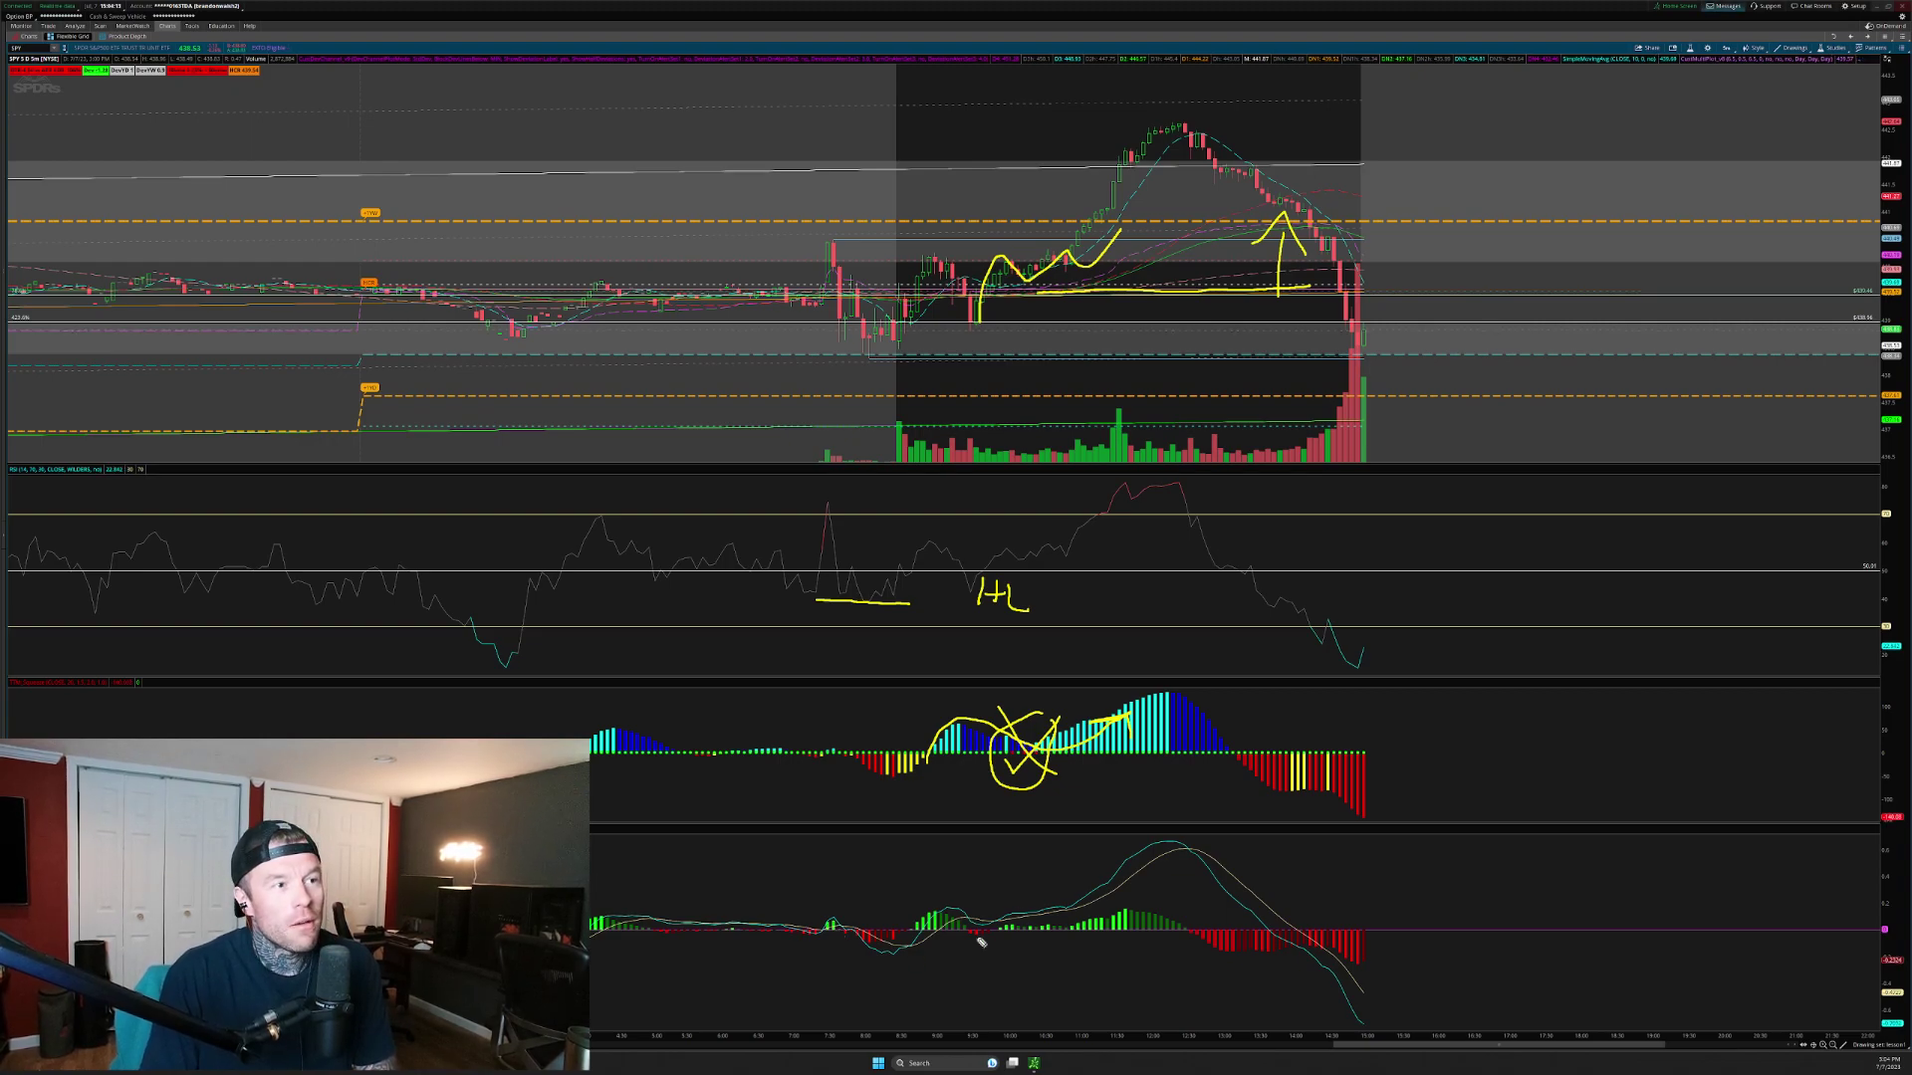
Circle the MACD pullback near the zero line and trace its curve up to the peak, and clear all the drawings
{"action": "left_click_drag", "start_coordinate": [975, 914], "coordinate": [1000, 914]}
{"action": "mouse_move", "coordinate": [901, 962]}
{"action": "left_mouse_down"}
{"action": "mouse_move", "coordinate": [966, 910]}
{"action": "mouse_move", "coordinate": [1055, 918]}
{"action": "mouse_move", "coordinate": [1163, 858]}
{"action": "left_mouse_up"}
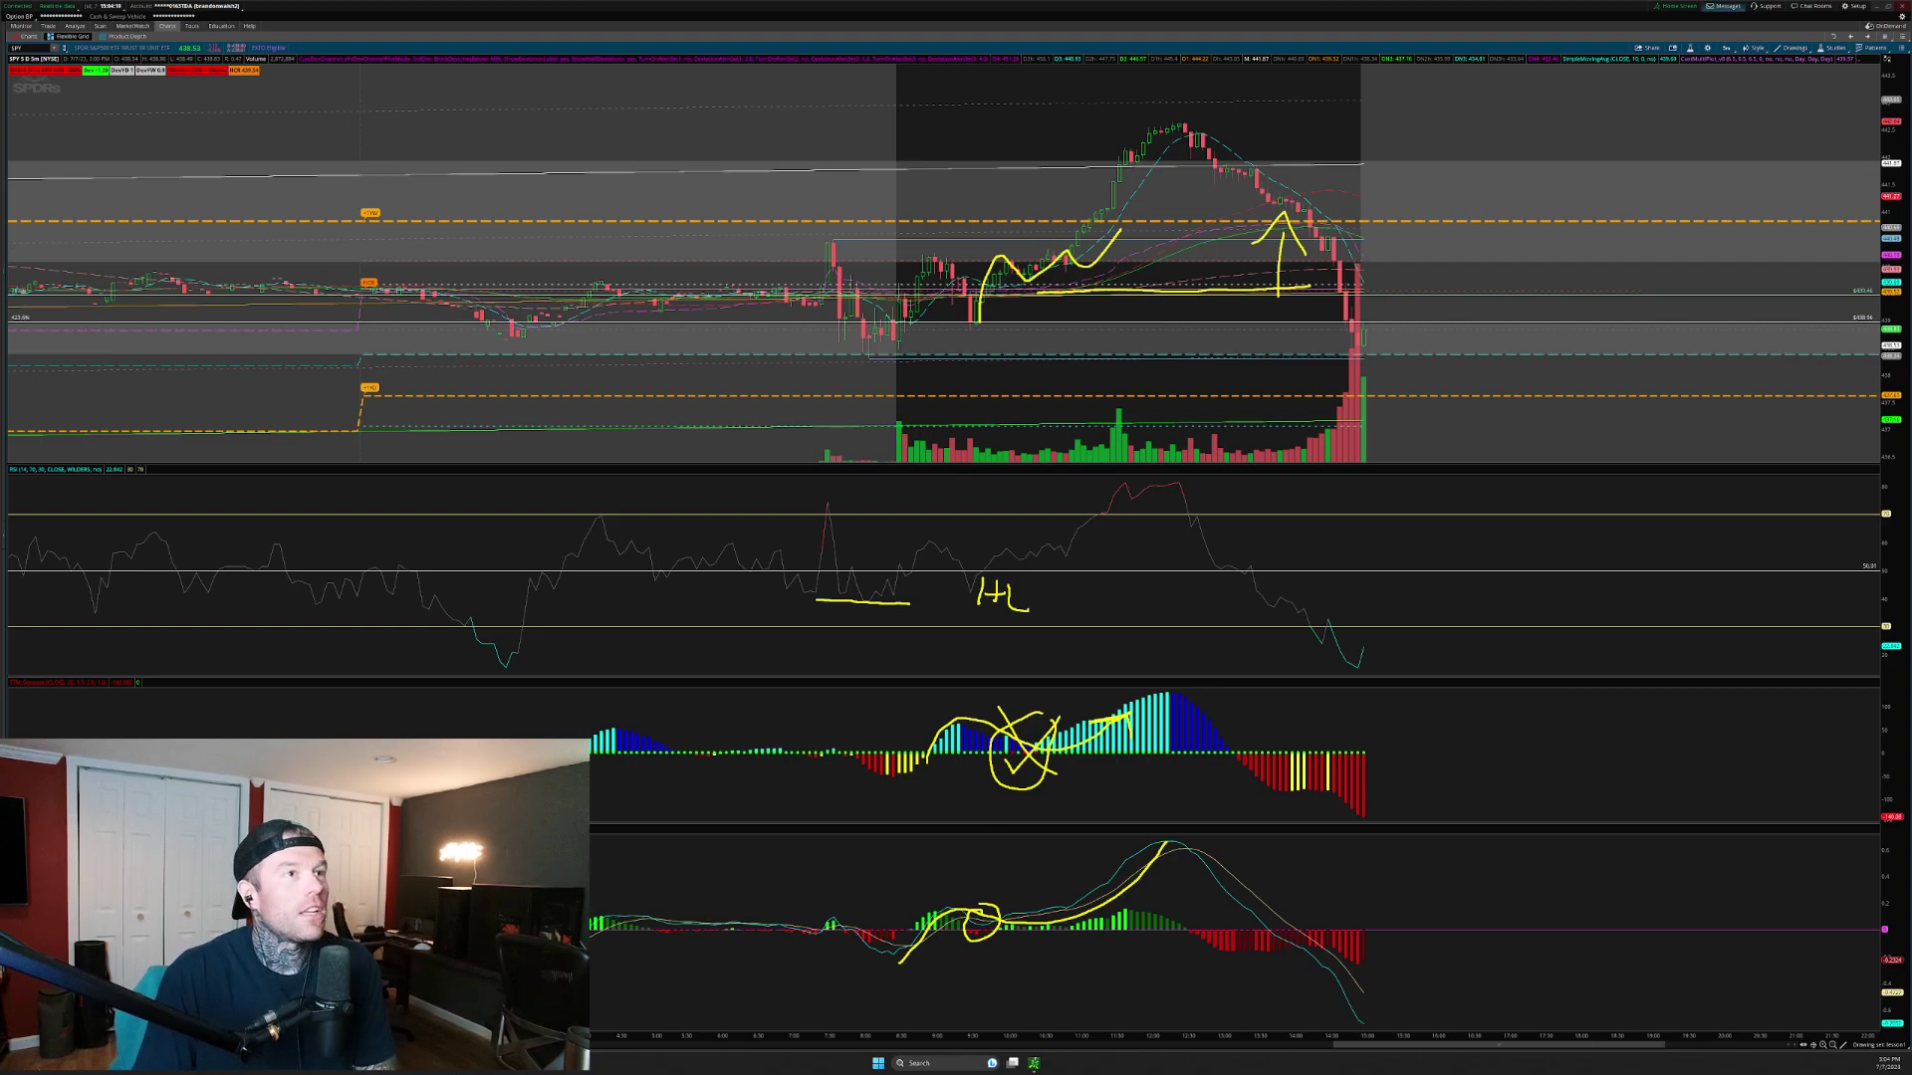
{"action": "key", "text": "ctrl+shift+7"}
Circle the matching peaks on the RSI, the TTM Squeeze histogram and the MACD lines
{"action": "left_click_drag", "start_coordinate": [1191, 472], "coordinate": [1183, 468]}
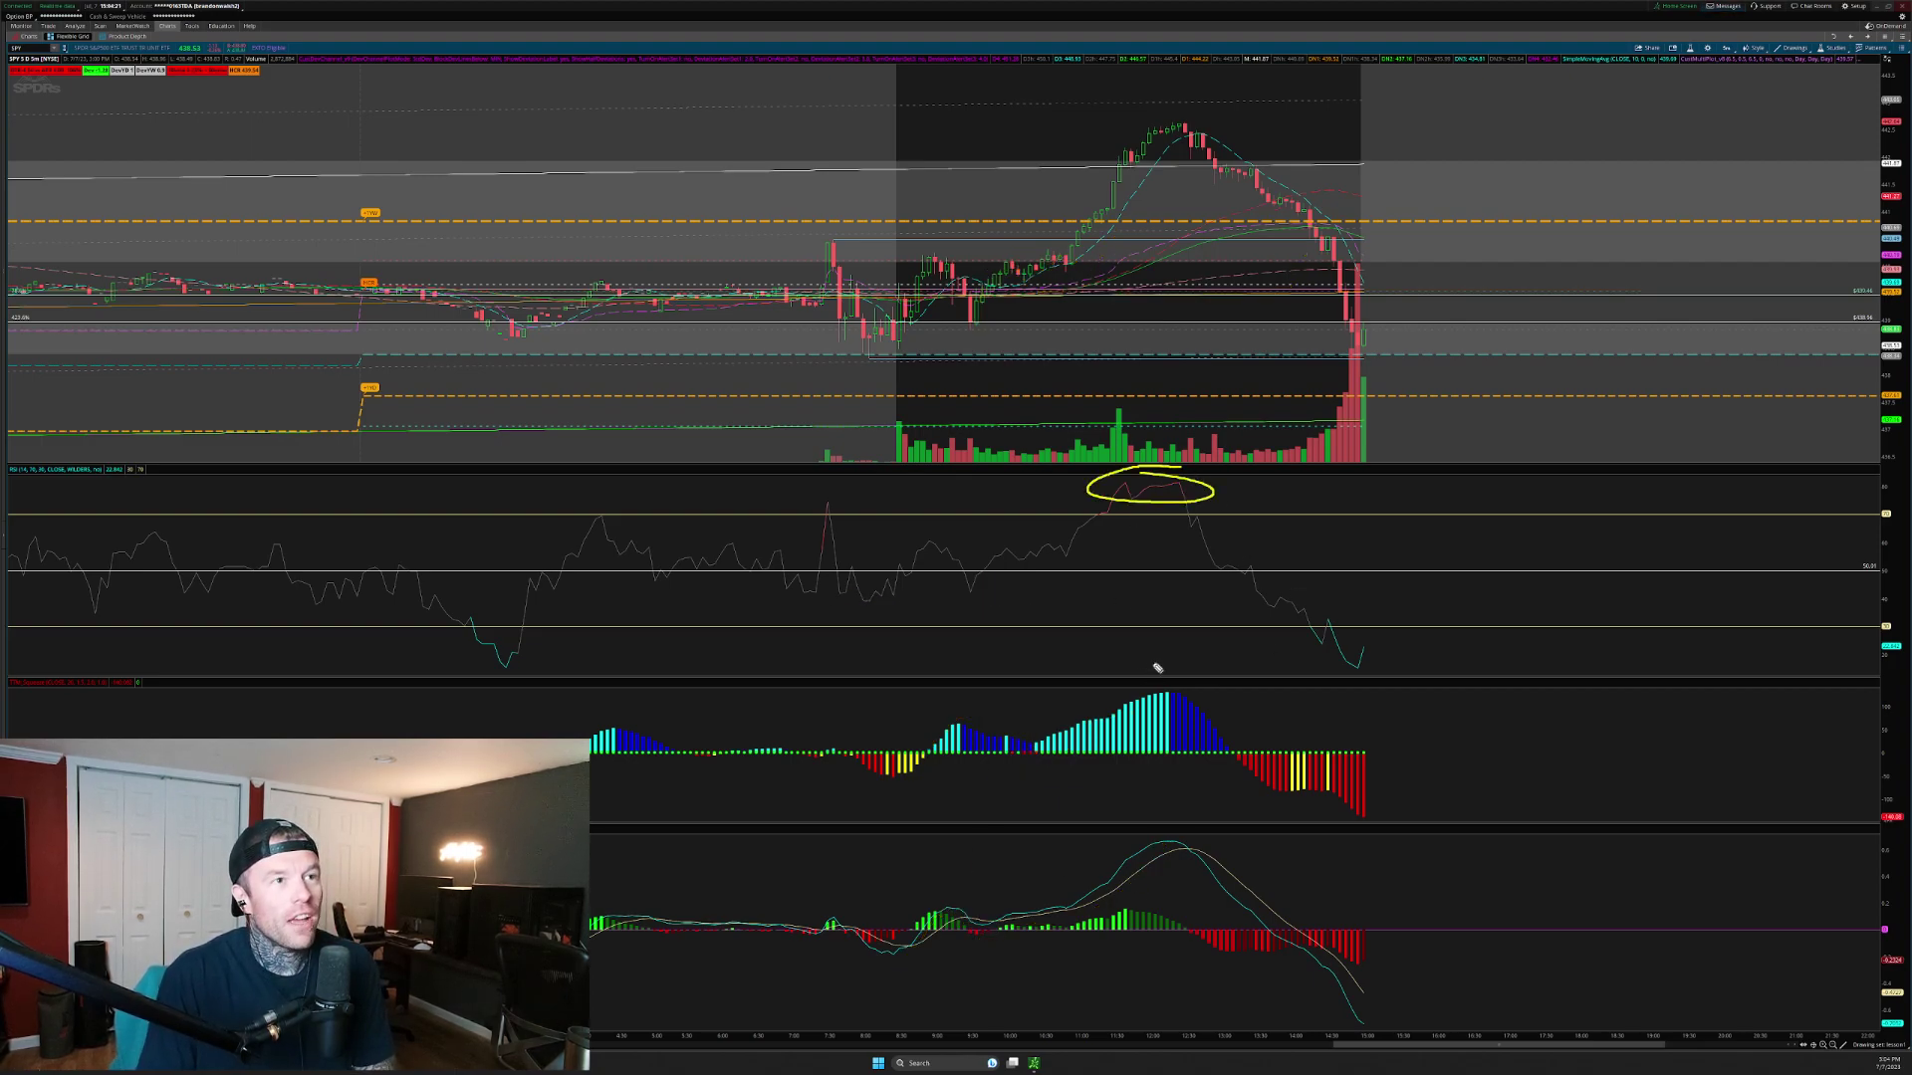
{"action": "mouse_move", "coordinate": [1190, 686]}
{"action": "left_mouse_down"}
{"action": "mouse_move", "coordinate": [1143, 703]}
{"action": "mouse_move", "coordinate": [1189, 689]}
{"action": "left_mouse_up"}
{"action": "left_click_drag", "start_coordinate": [1194, 830], "coordinate": [1190, 849]}
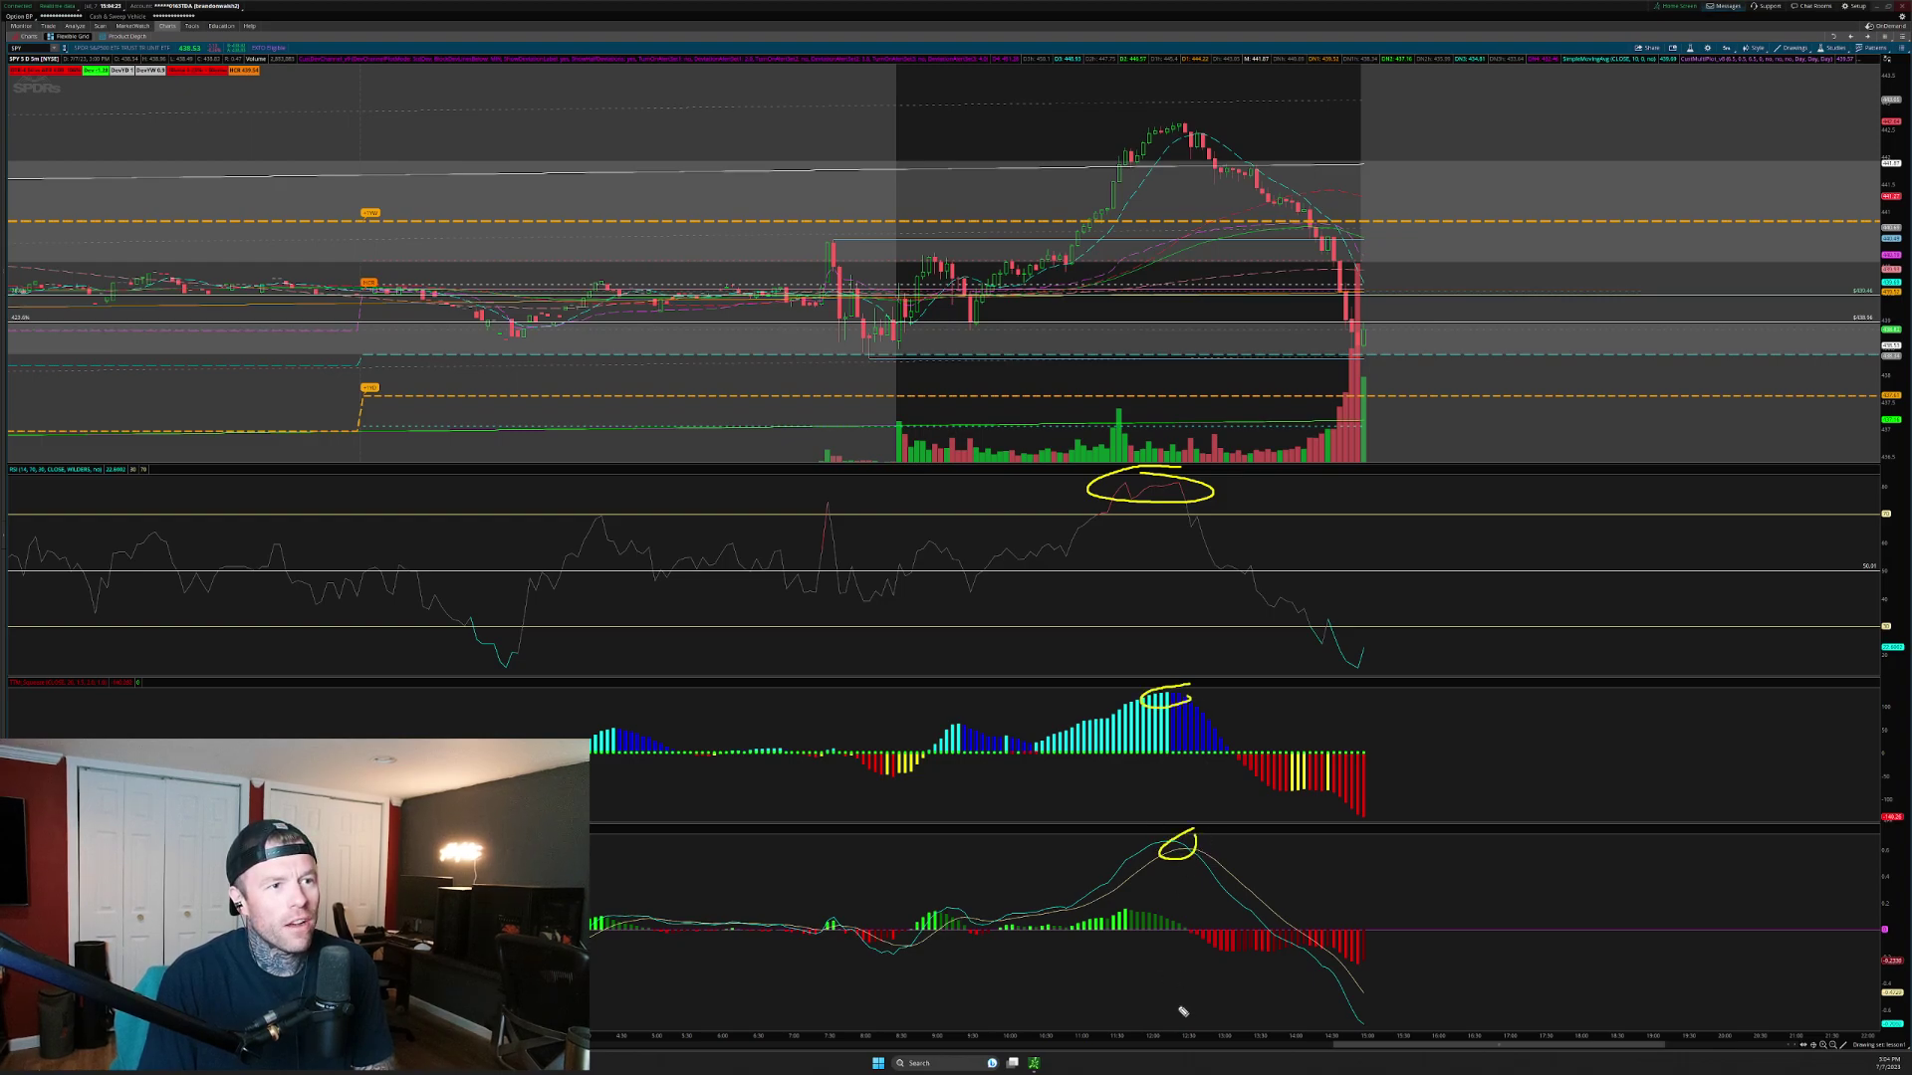
Draw a vertical line through the aligned indicator peaks and the price top, reset the chart to its full range, and clear the drawings
{"action": "left_click_drag", "start_coordinate": [1192, 949], "coordinate": [1212, 104]}
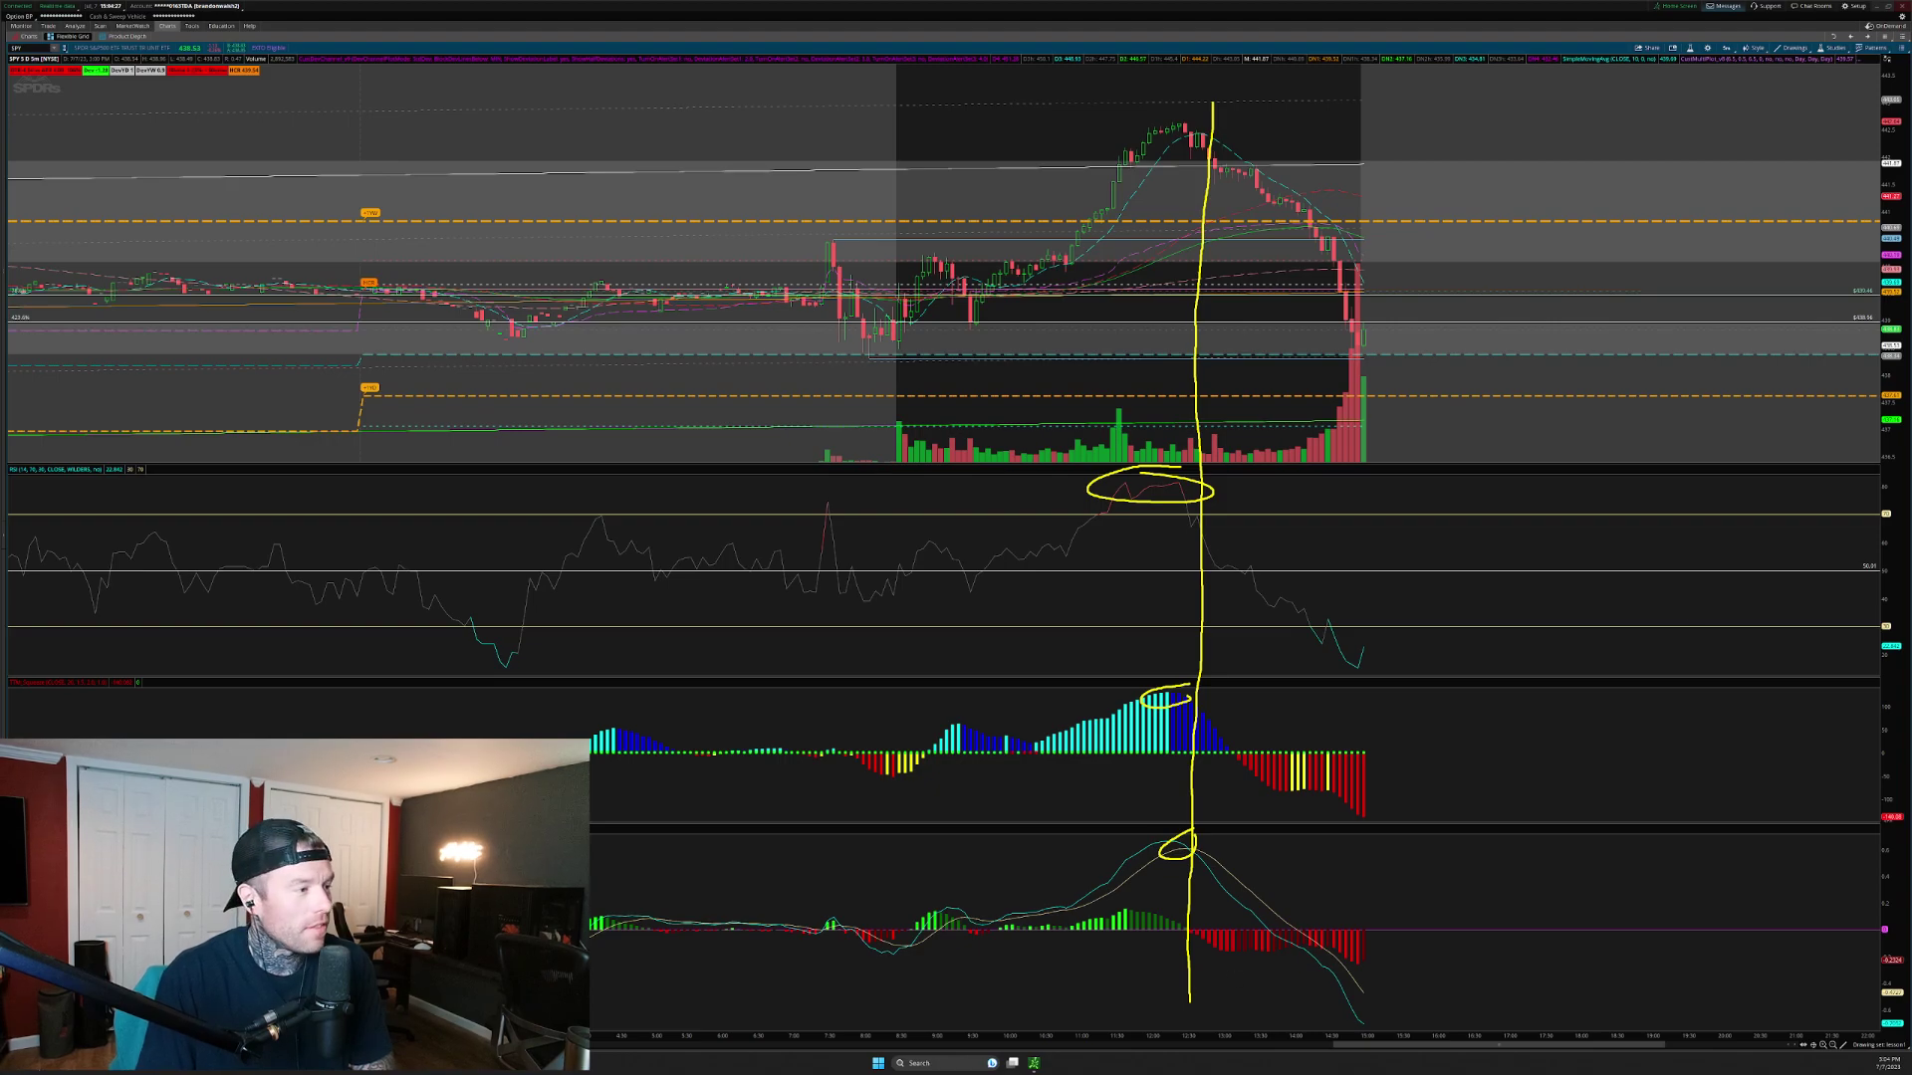
{"action": "key", "text": "ctrl+z"}
{"action": "right_click", "coordinate": [1088, 128]}
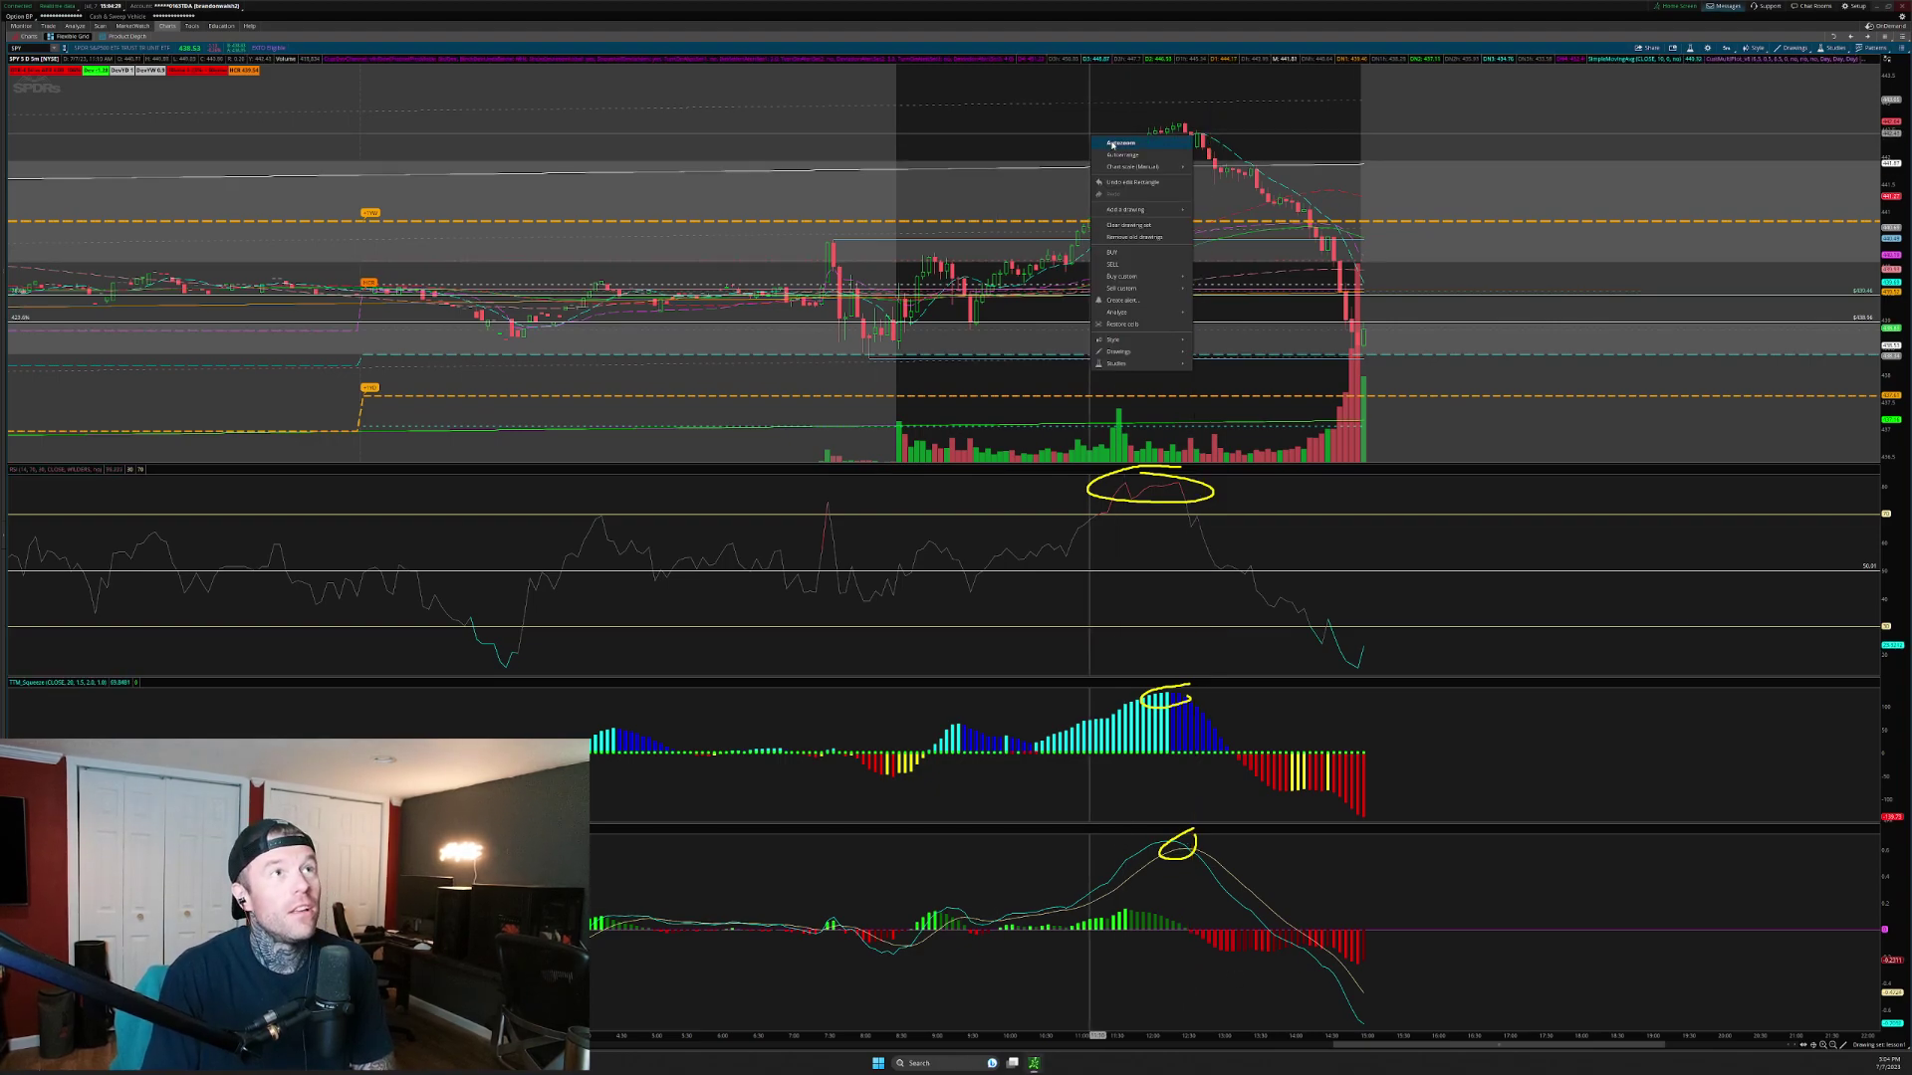
{"action": "left_click", "coordinate": [1116, 145]}
{"action": "left_click_drag", "start_coordinate": [1905, 228], "coordinate": [1904, 331]}
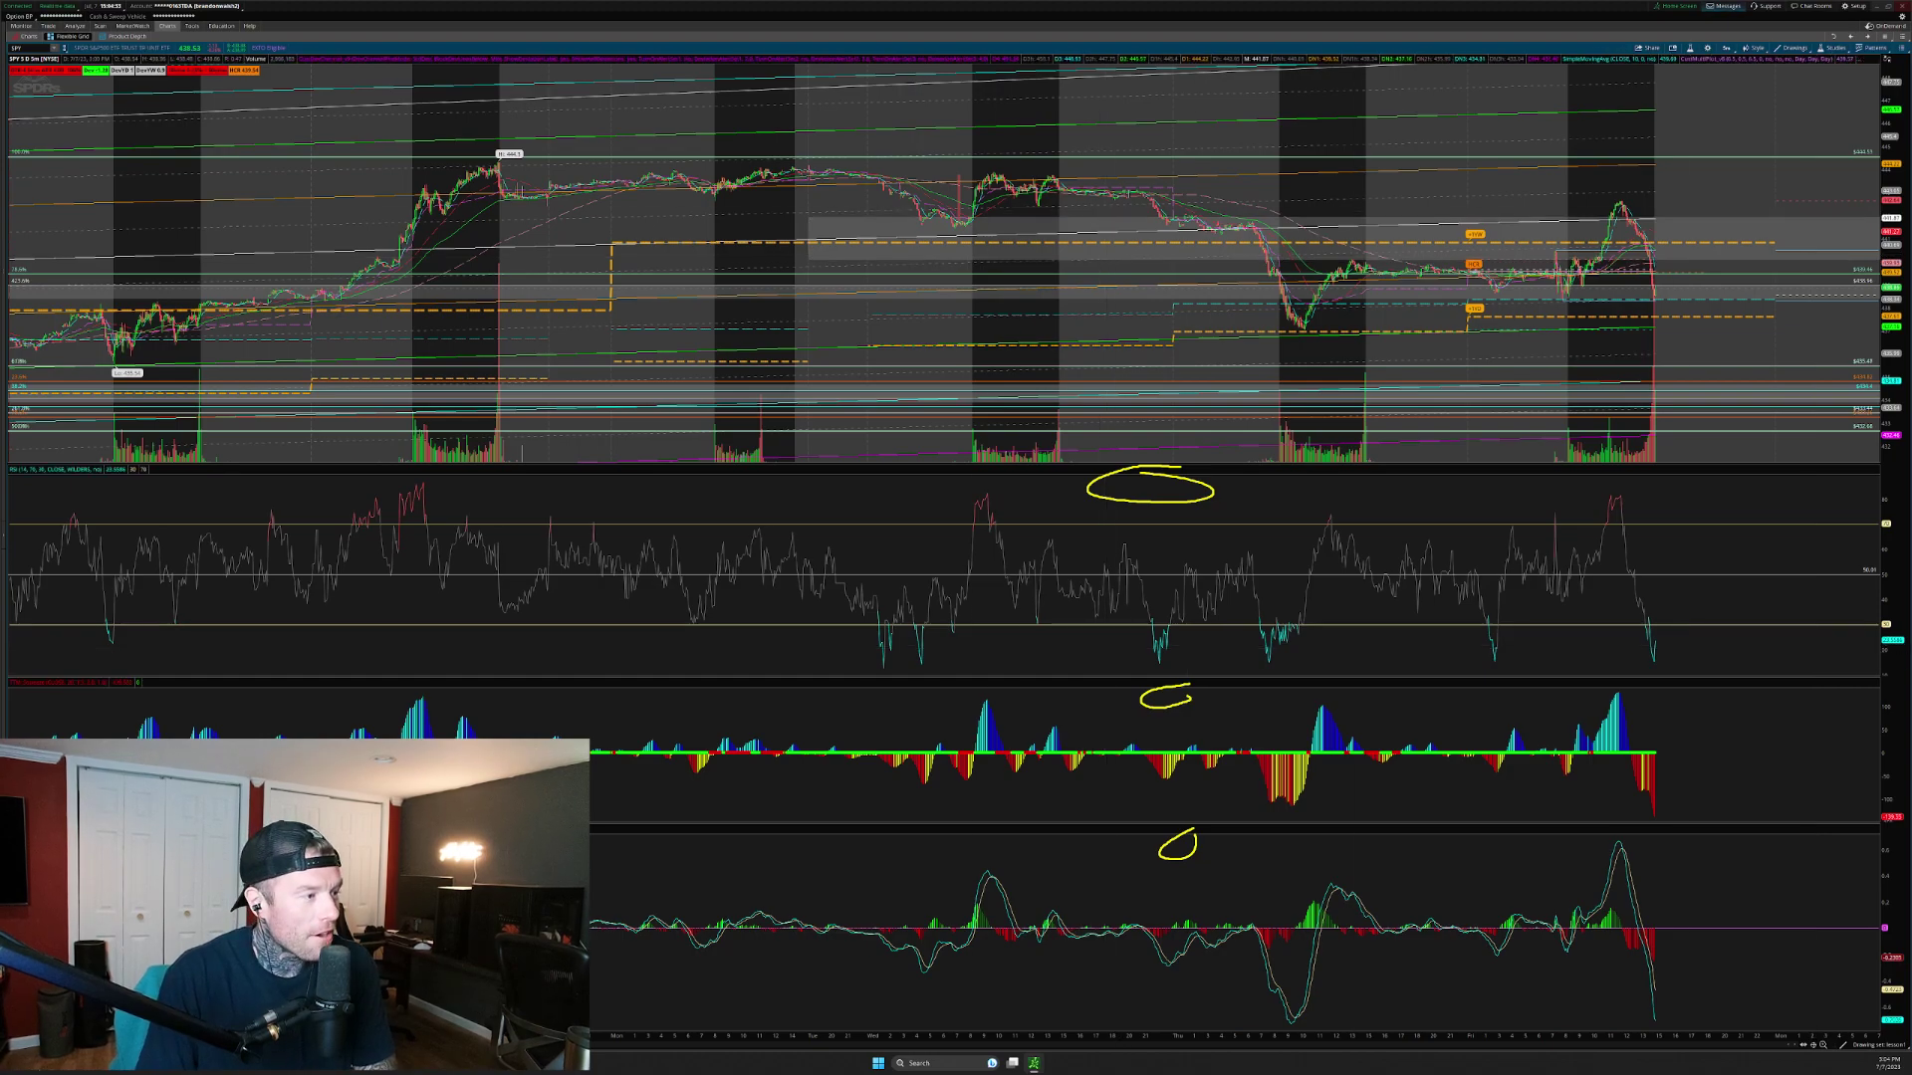
{"action": "key", "text": "Escape"}
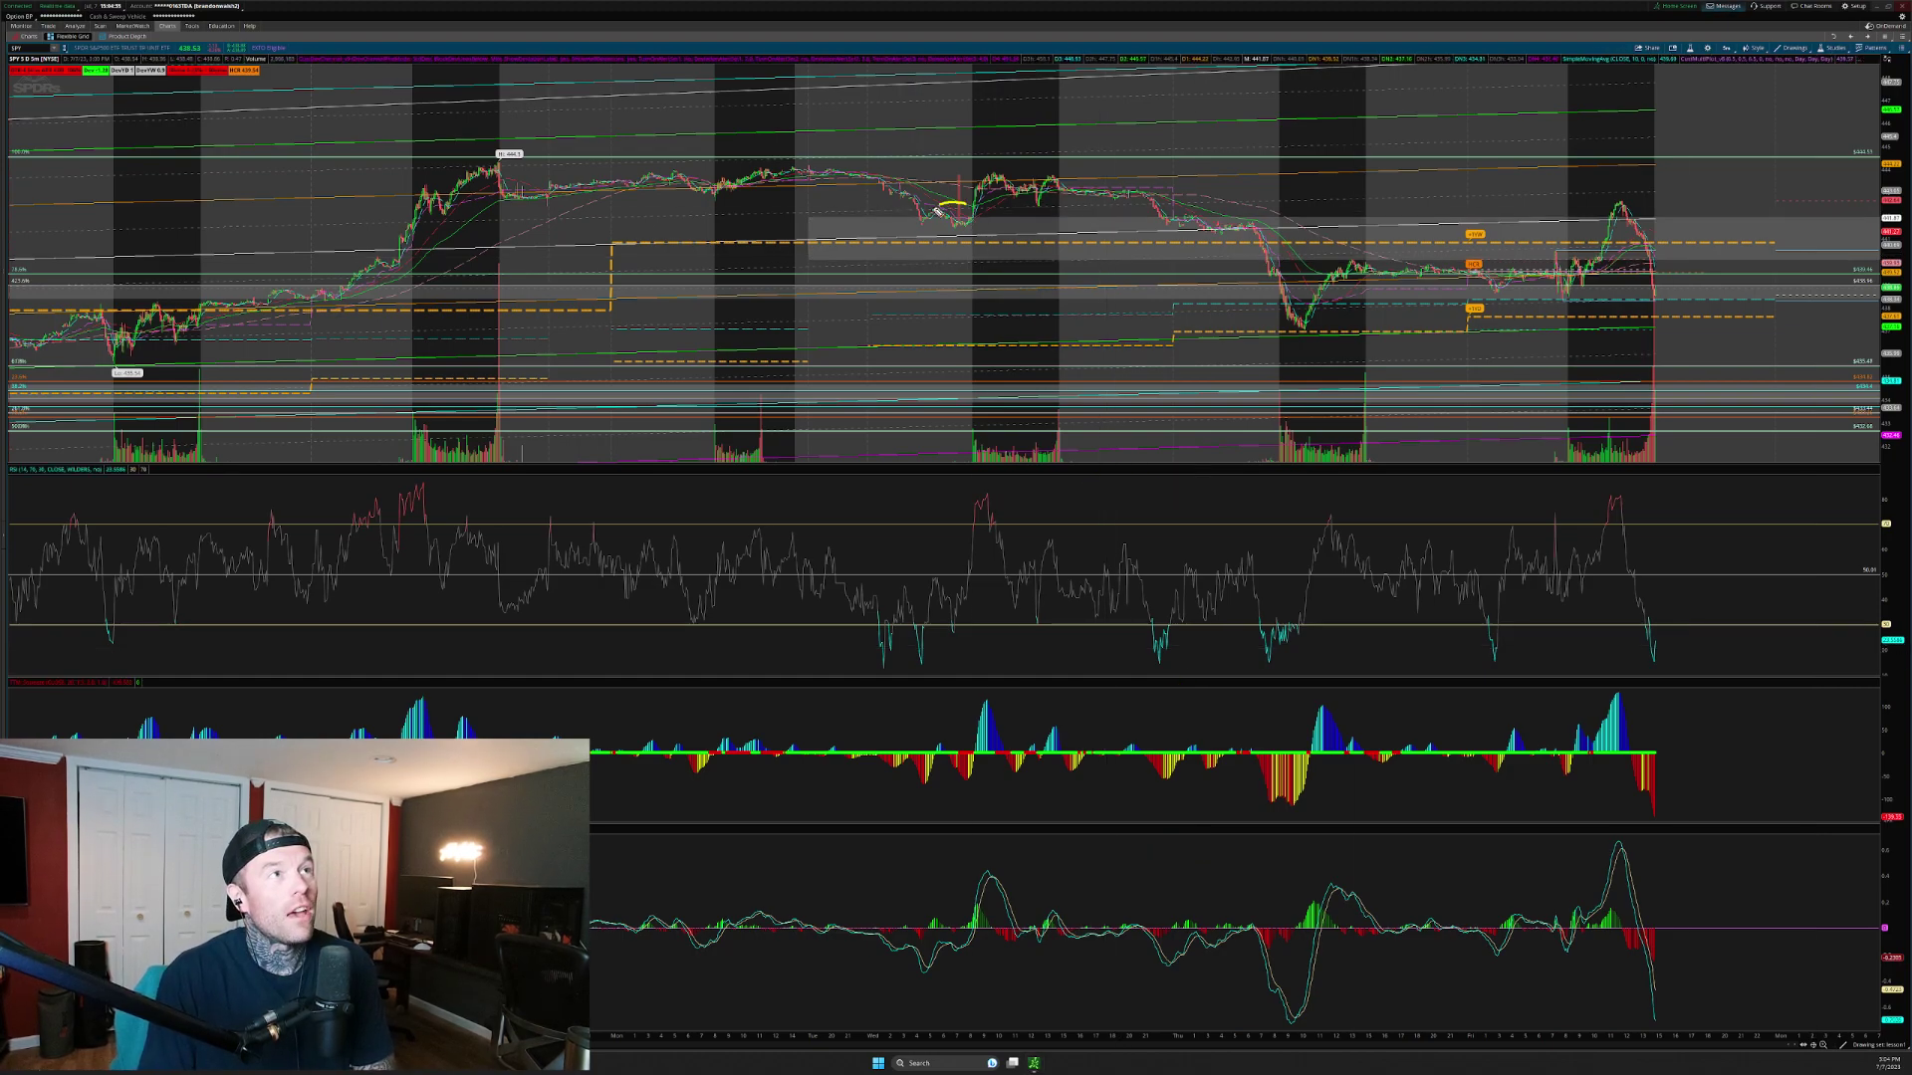
Circle the two previous swing lows, trace price to its circled latest peak and project a further drop with a downward arrow, and clear everything
{"action": "mouse_move", "coordinate": [928, 217]}
{"action": "left_mouse_down"}
{"action": "mouse_move", "coordinate": [971, 234]}
{"action": "mouse_move", "coordinate": [996, 184]}
{"action": "mouse_move", "coordinate": [1250, 244]}
{"action": "mouse_move", "coordinate": [1258, 334]}
{"action": "mouse_move", "coordinate": [1329, 291]}
{"action": "mouse_move", "coordinate": [1483, 307]}
{"action": "mouse_move", "coordinate": [1617, 221]}
{"action": "left_mouse_up"}
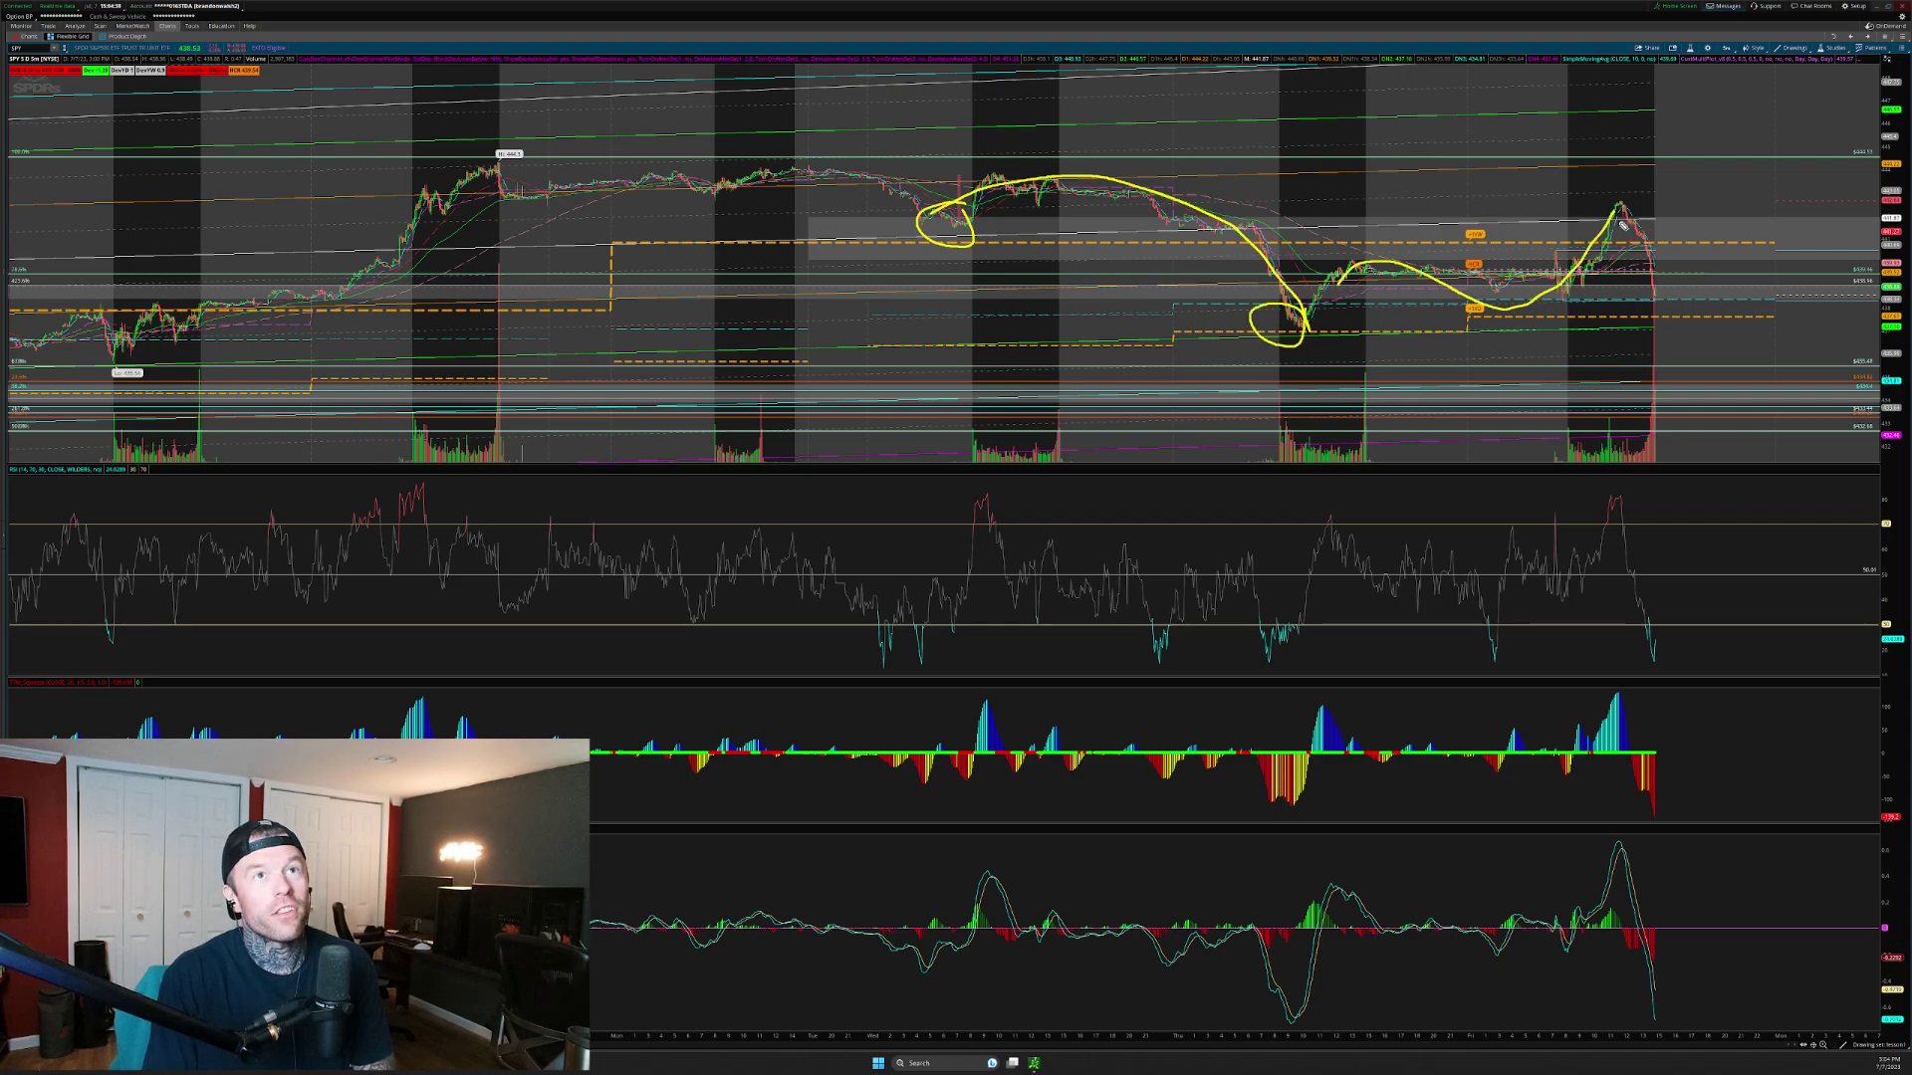
{"action": "mouse_move", "coordinate": [1625, 225]}
{"action": "left_mouse_down"}
{"action": "mouse_move", "coordinate": [1600, 202]}
{"action": "mouse_move", "coordinate": [1660, 283]}
{"action": "mouse_move", "coordinate": [1713, 290]}
{"action": "mouse_move", "coordinate": [1754, 379]}
{"action": "mouse_move", "coordinate": [1790, 375]}
{"action": "left_mouse_up"}
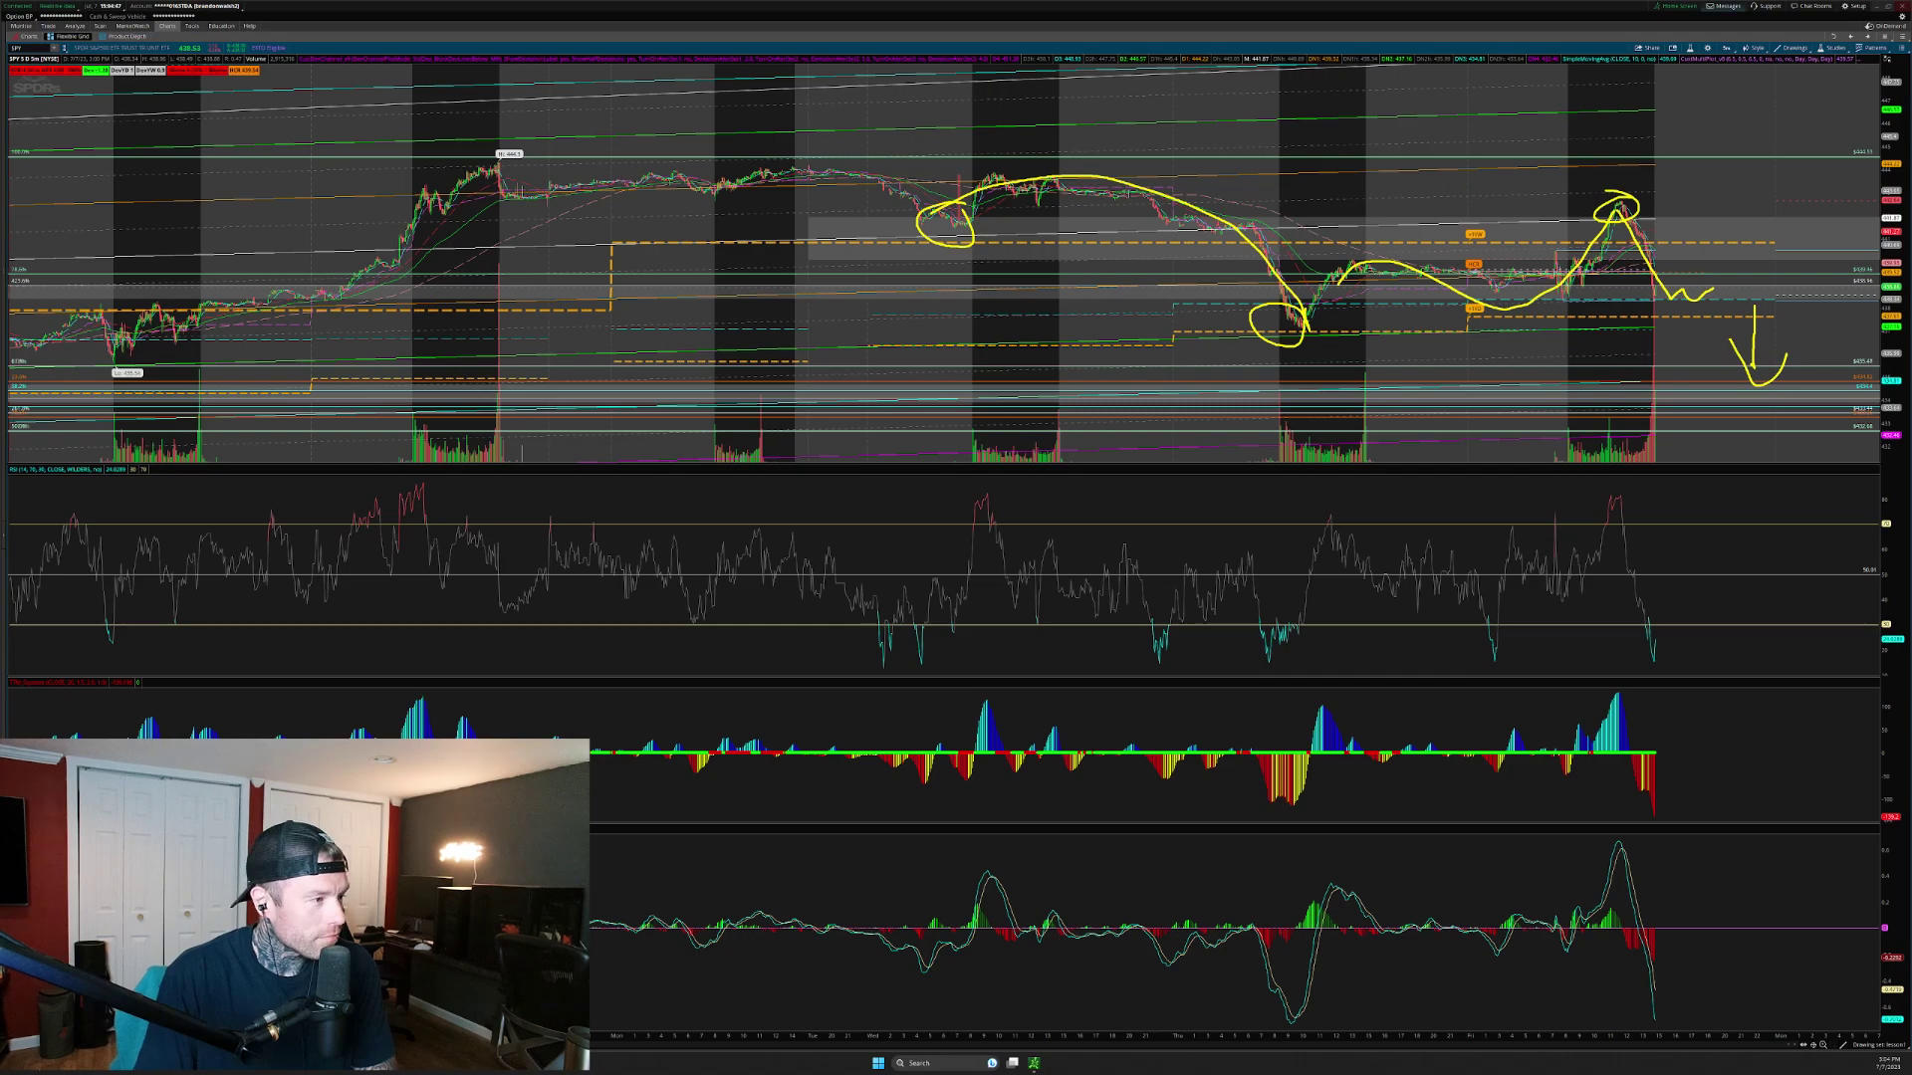
{"action": "key", "text": "Escape"}
Trace the latest session's sell-off to its circled low, sketch a projected bounce and zigzag decline towards the lower support levels, and clear the drawings
{"action": "left_click_drag", "start_coordinate": [1158, 156], "coordinate": [1879, 364]}
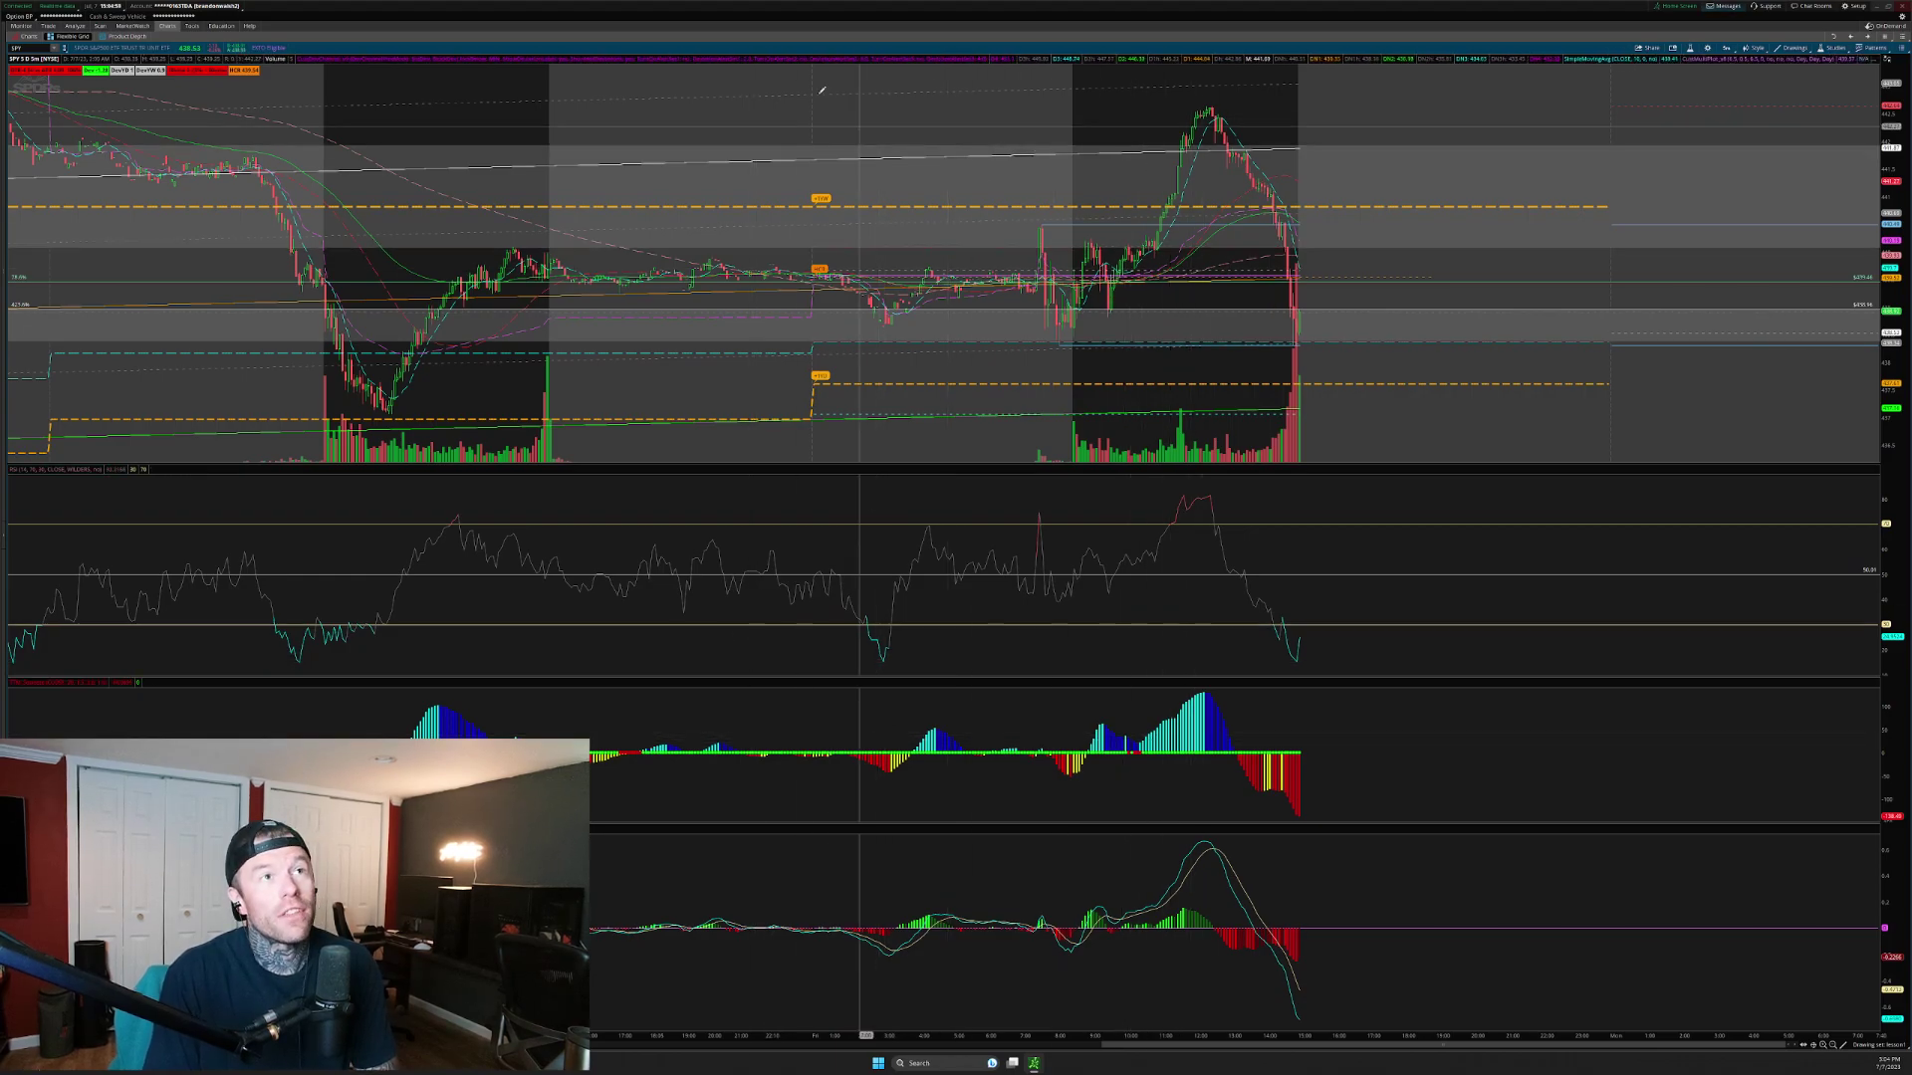
{"action": "scroll", "coordinate": [1294, 388], "scroll_direction": "up", "scroll_amount": 5}
{"action": "mouse_move", "coordinate": [1889, 333]}
{"action": "left_mouse_down"}
{"action": "mouse_move", "coordinate": [1889, 252]}
{"action": "mouse_move", "coordinate": [1889, 320]}
{"action": "left_mouse_up"}
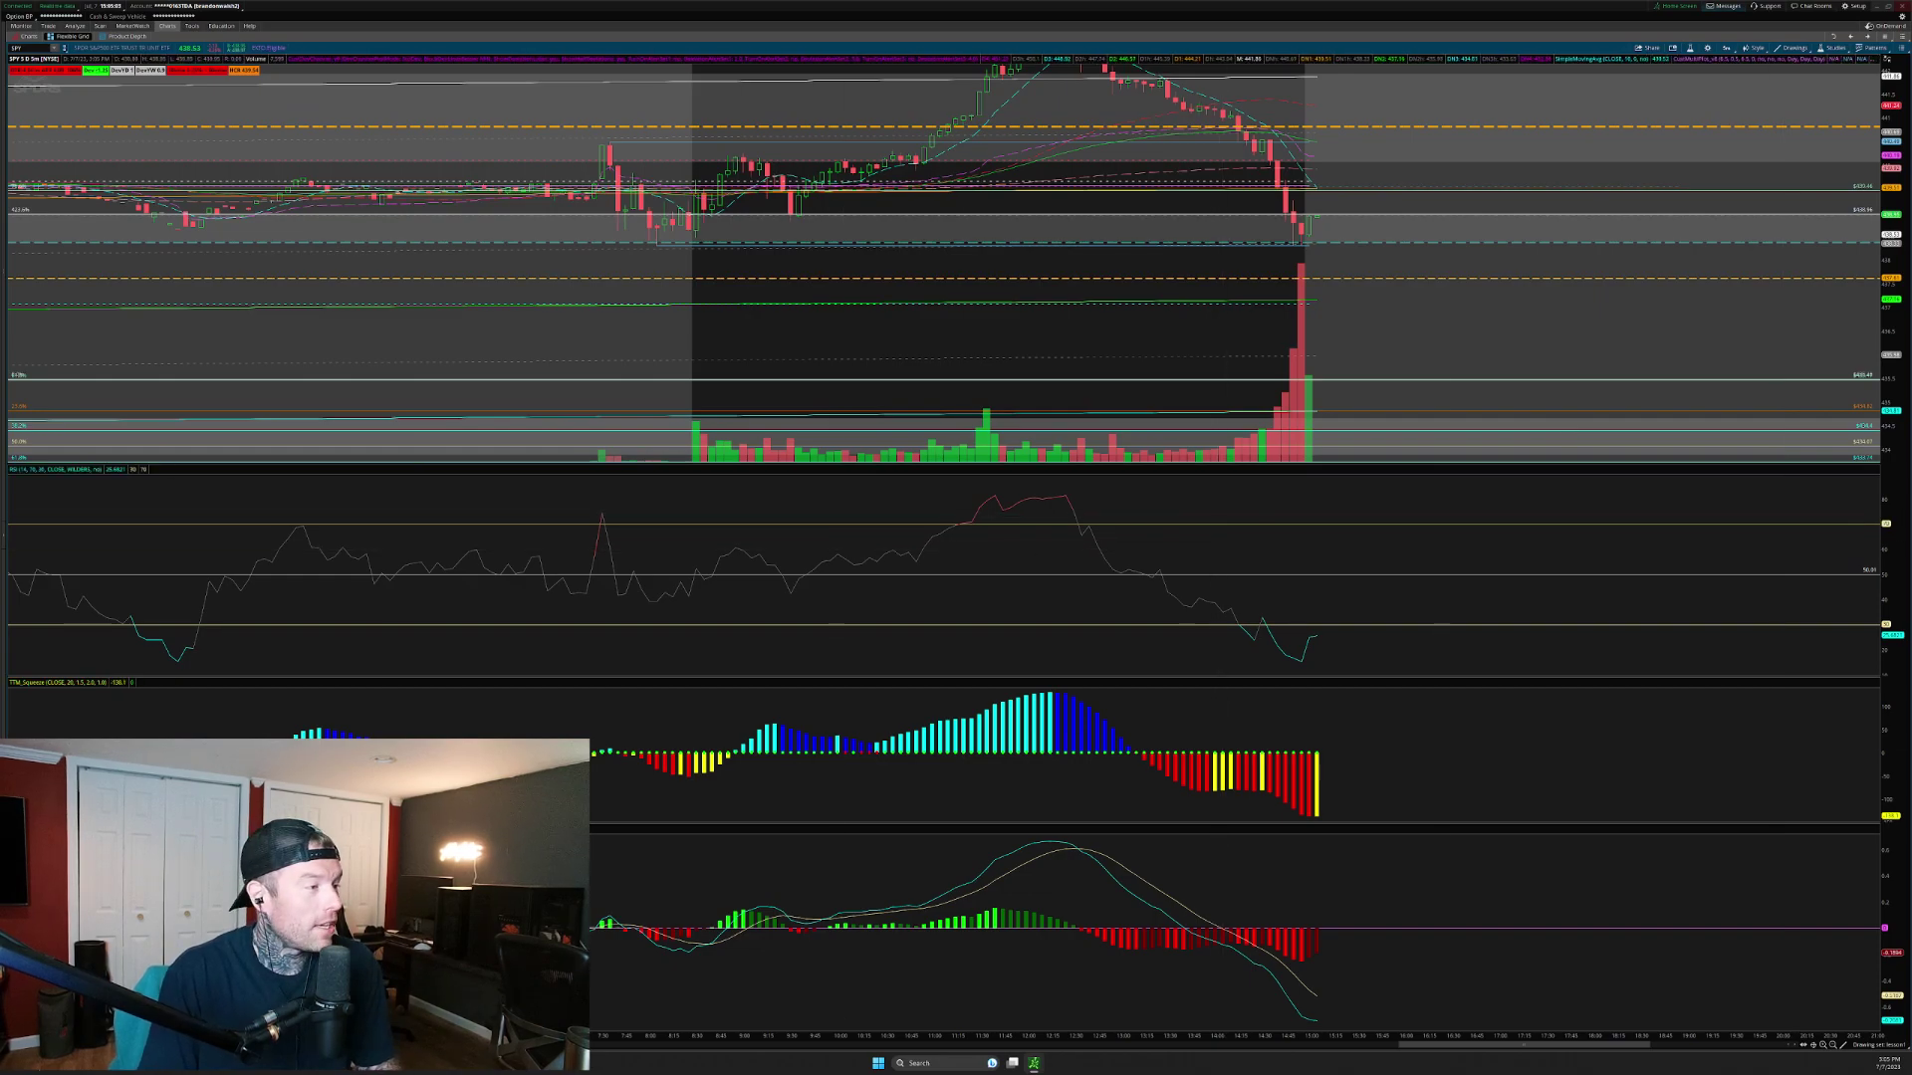
{"action": "mouse_move", "coordinate": [1040, 61]}
{"action": "left_mouse_down"}
{"action": "mouse_move", "coordinate": [1292, 219]}
{"action": "mouse_move", "coordinate": [1284, 267]}
{"action": "mouse_move", "coordinate": [1260, 244]}
{"action": "mouse_move", "coordinate": [1399, 118]}
{"action": "mouse_move", "coordinate": [1469, 147]}
{"action": "left_mouse_up"}
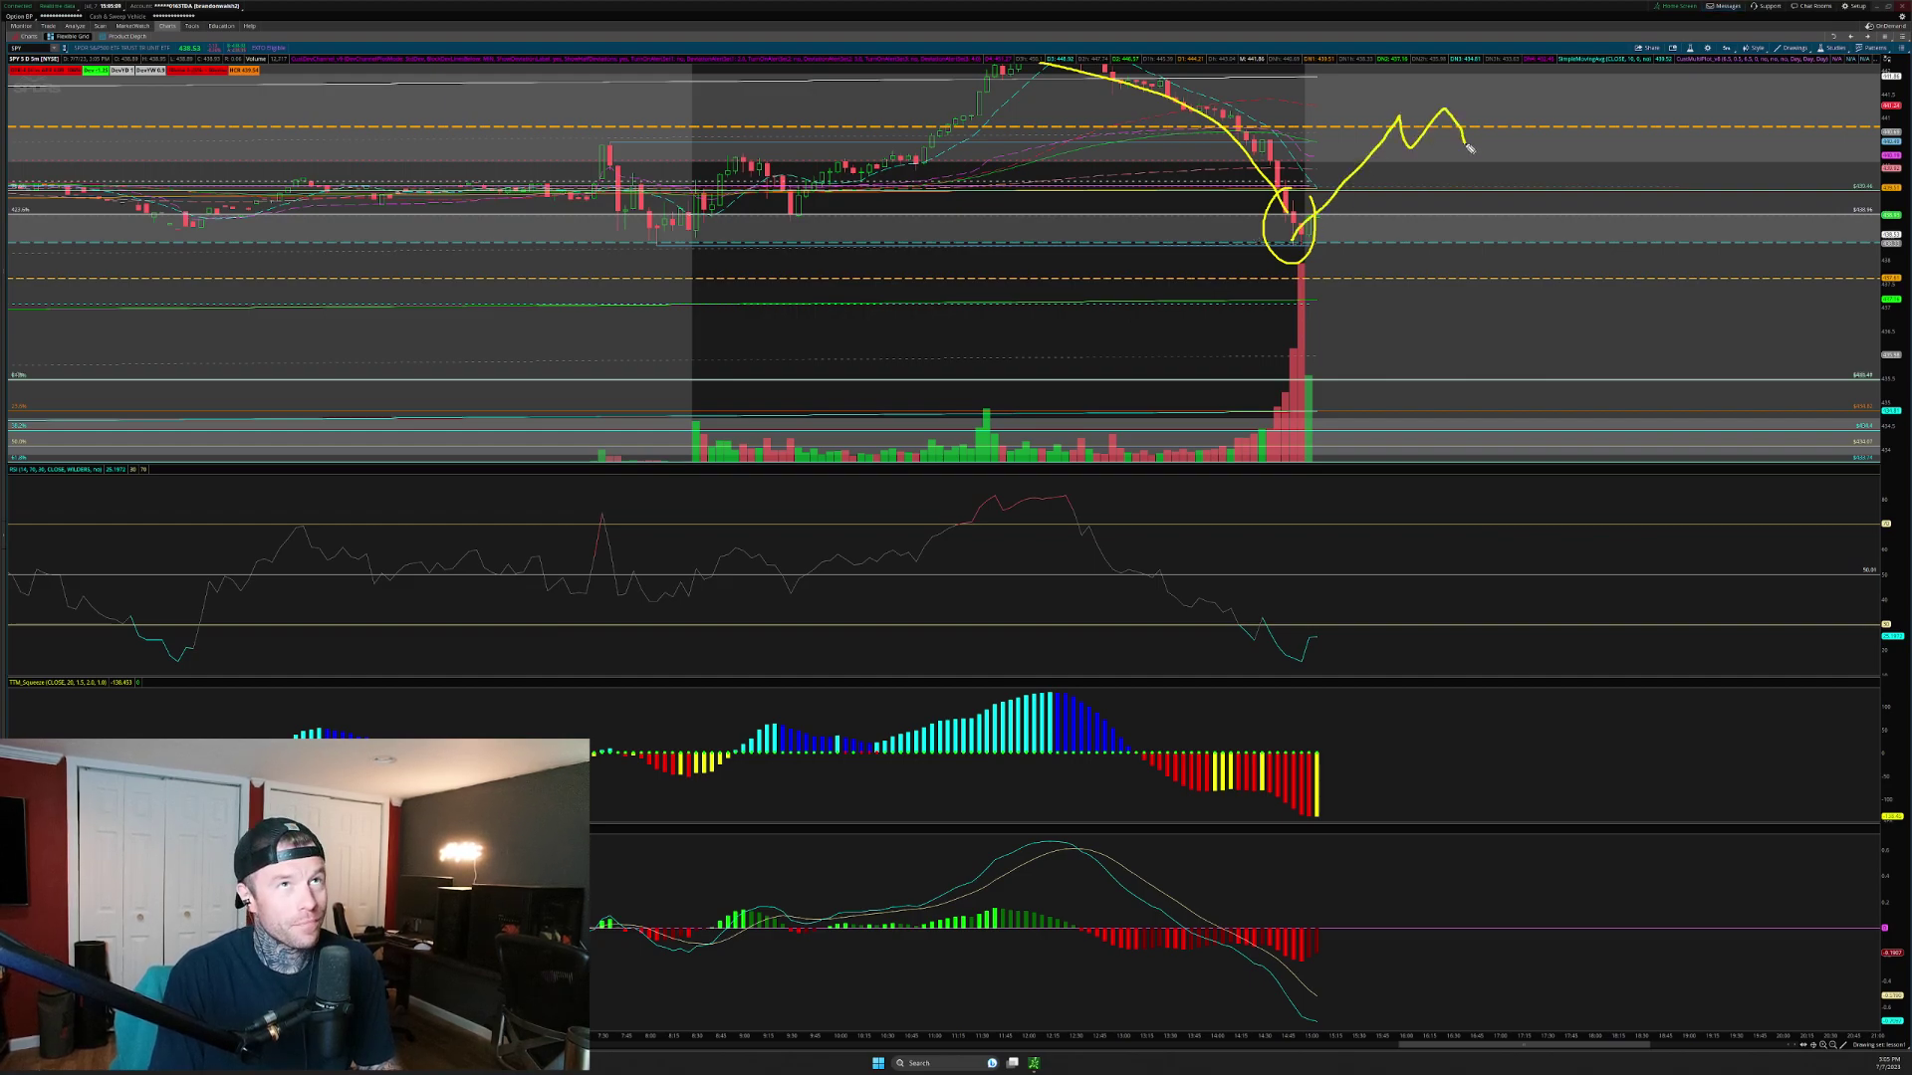
{"action": "mouse_move", "coordinate": [1494, 219]}
{"action": "left_mouse_down"}
{"action": "mouse_move", "coordinate": [1543, 299]}
{"action": "mouse_move", "coordinate": [1631, 195]}
{"action": "mouse_move", "coordinate": [1671, 258]}
{"action": "left_mouse_up"}
{"action": "left_click_drag", "start_coordinate": [1703, 330], "coordinate": [1850, 424]}
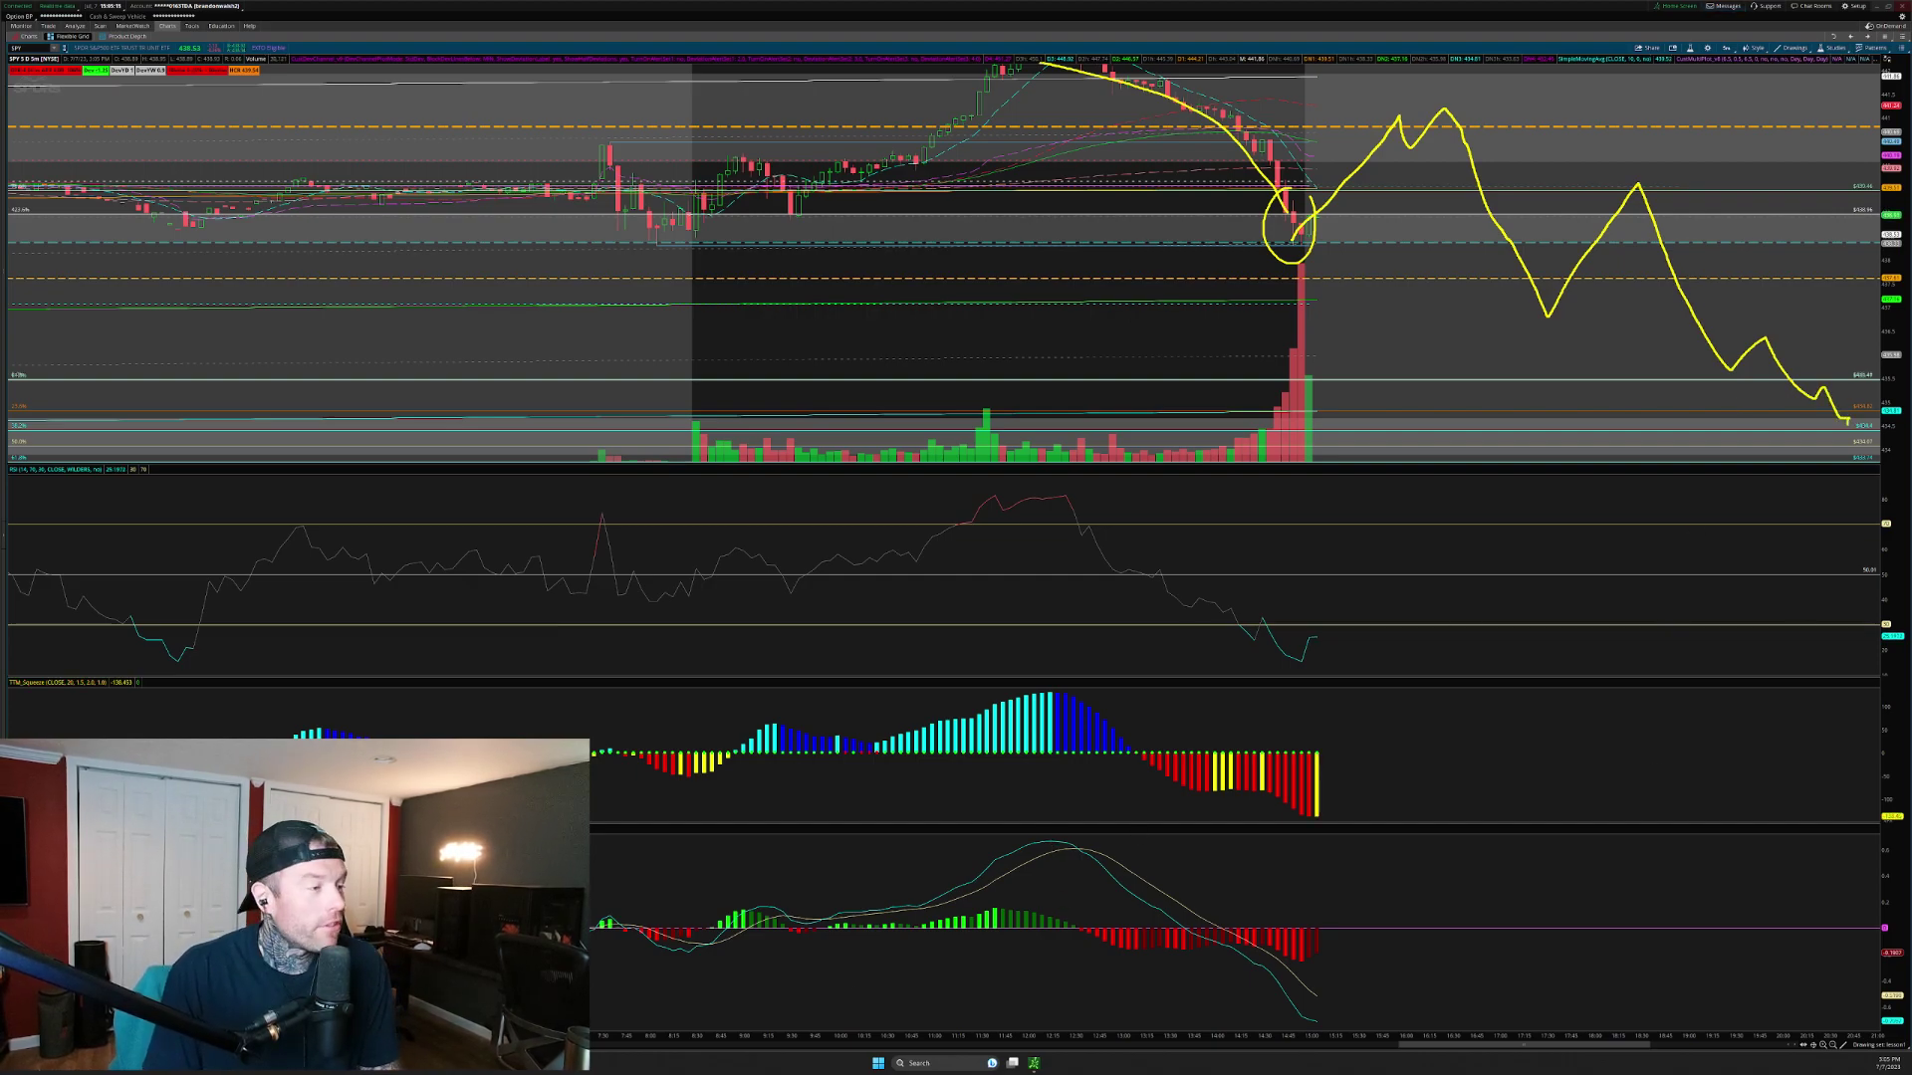
{"action": "key", "text": "Escape"}
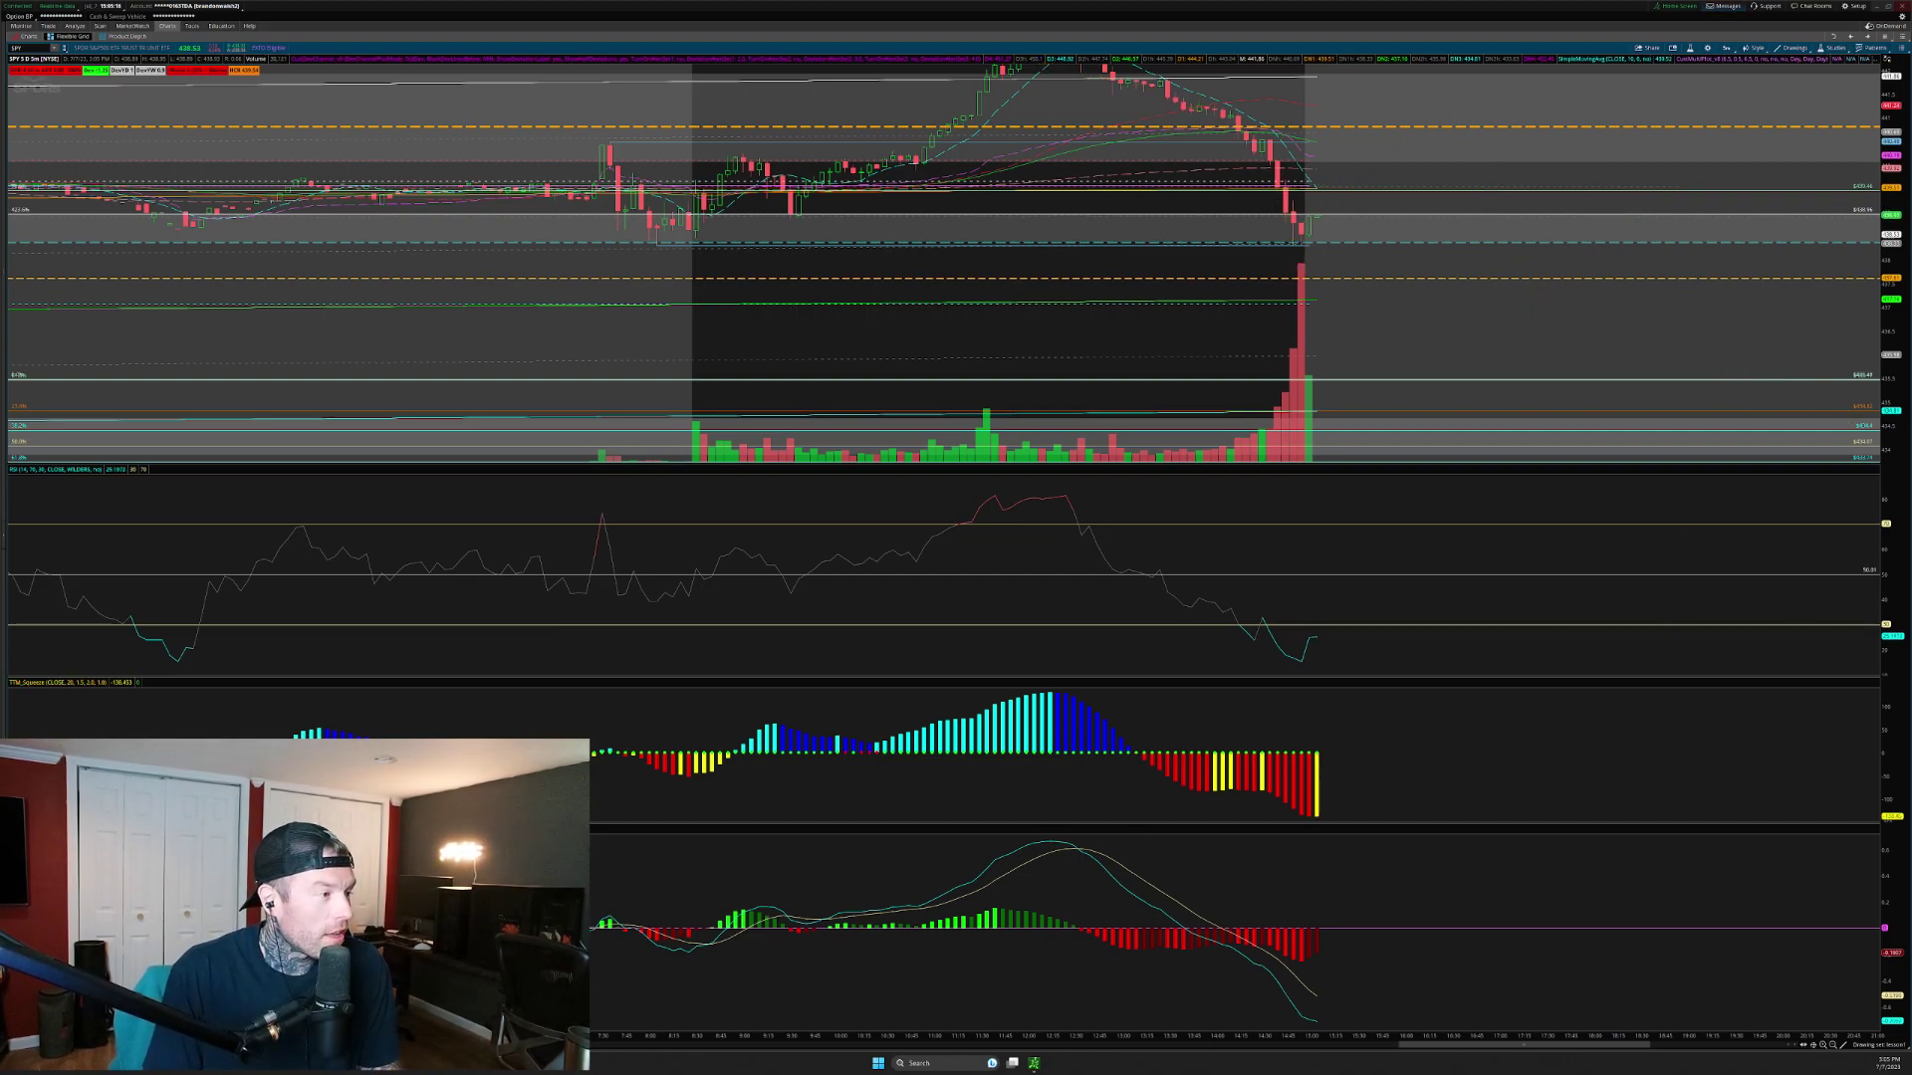
Switch SPY to the daily chart and frame the most recent candles together with the support levels below them
{"action": "left_click", "coordinate": [1726, 48]}
{"action": "left_click", "coordinate": [1710, 139]}
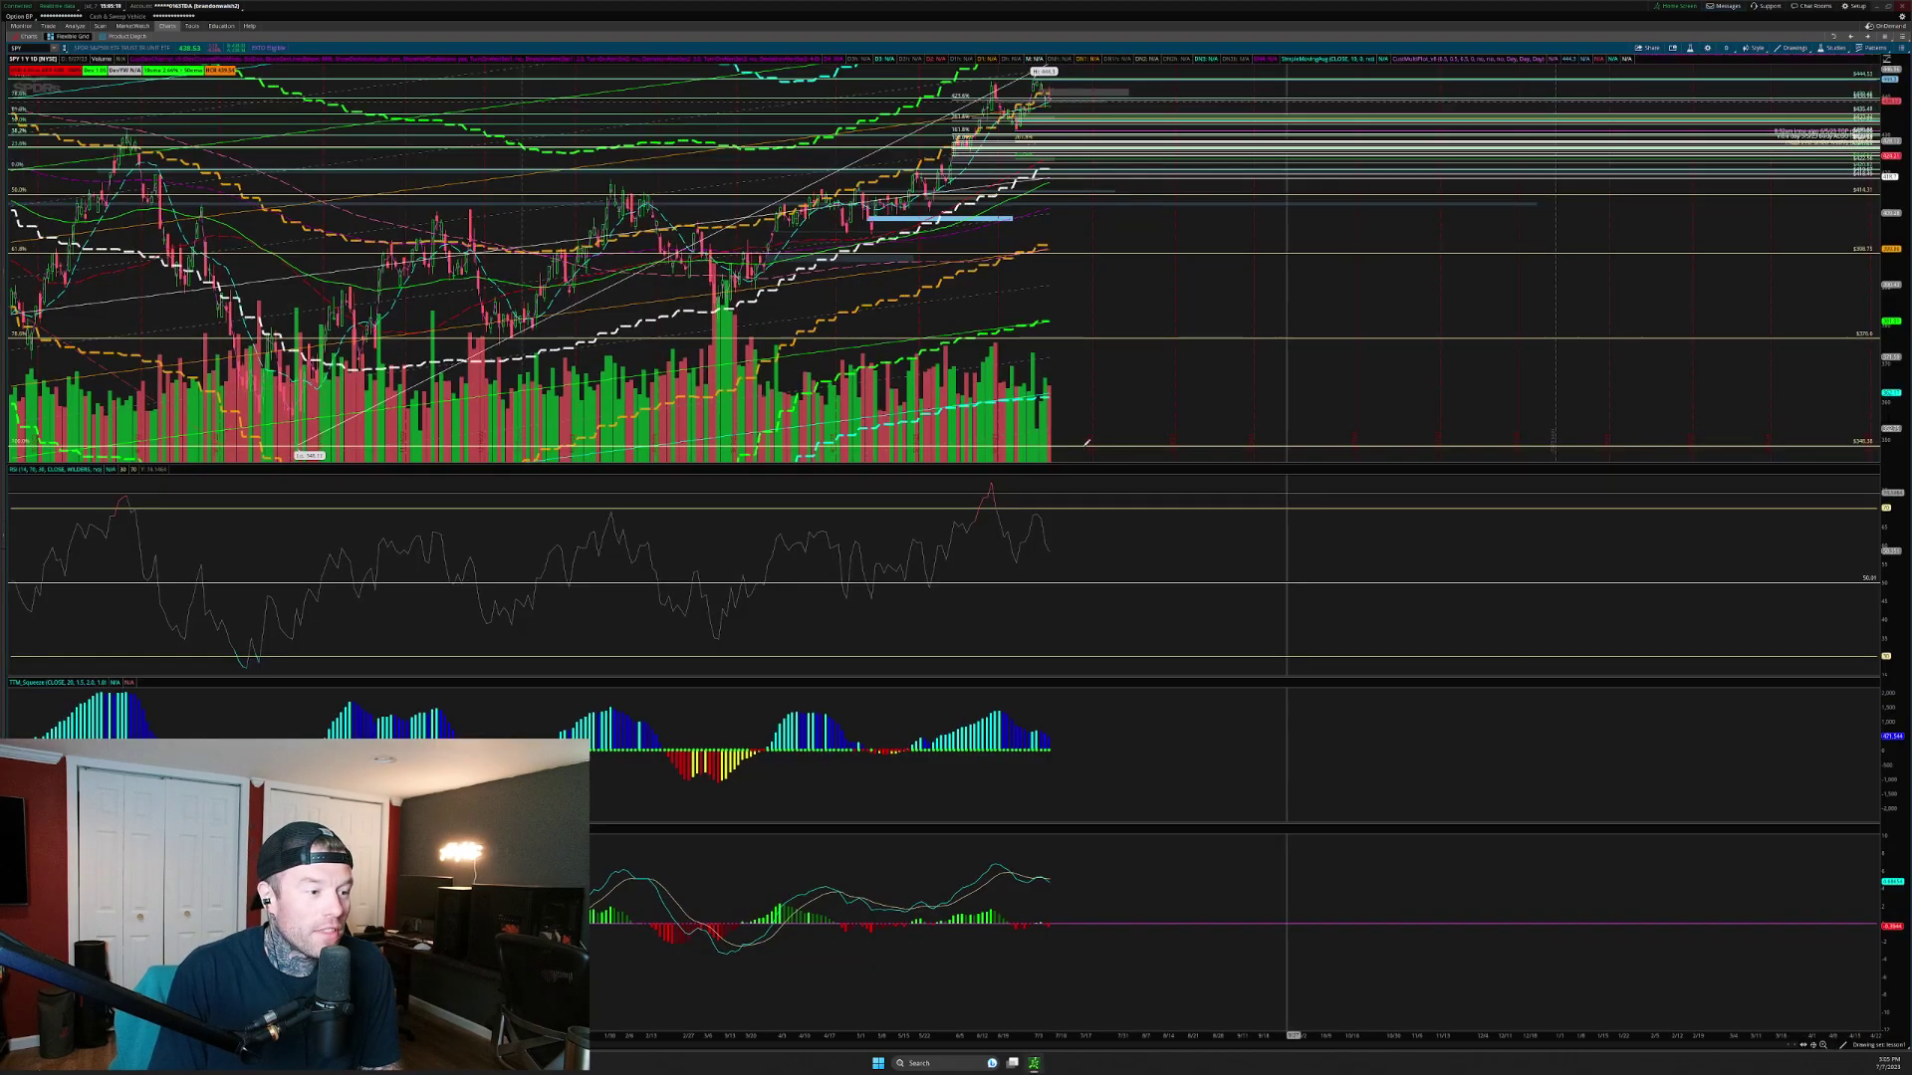
{"action": "left_click_drag", "start_coordinate": [618, 290], "coordinate": [1421, 538]}
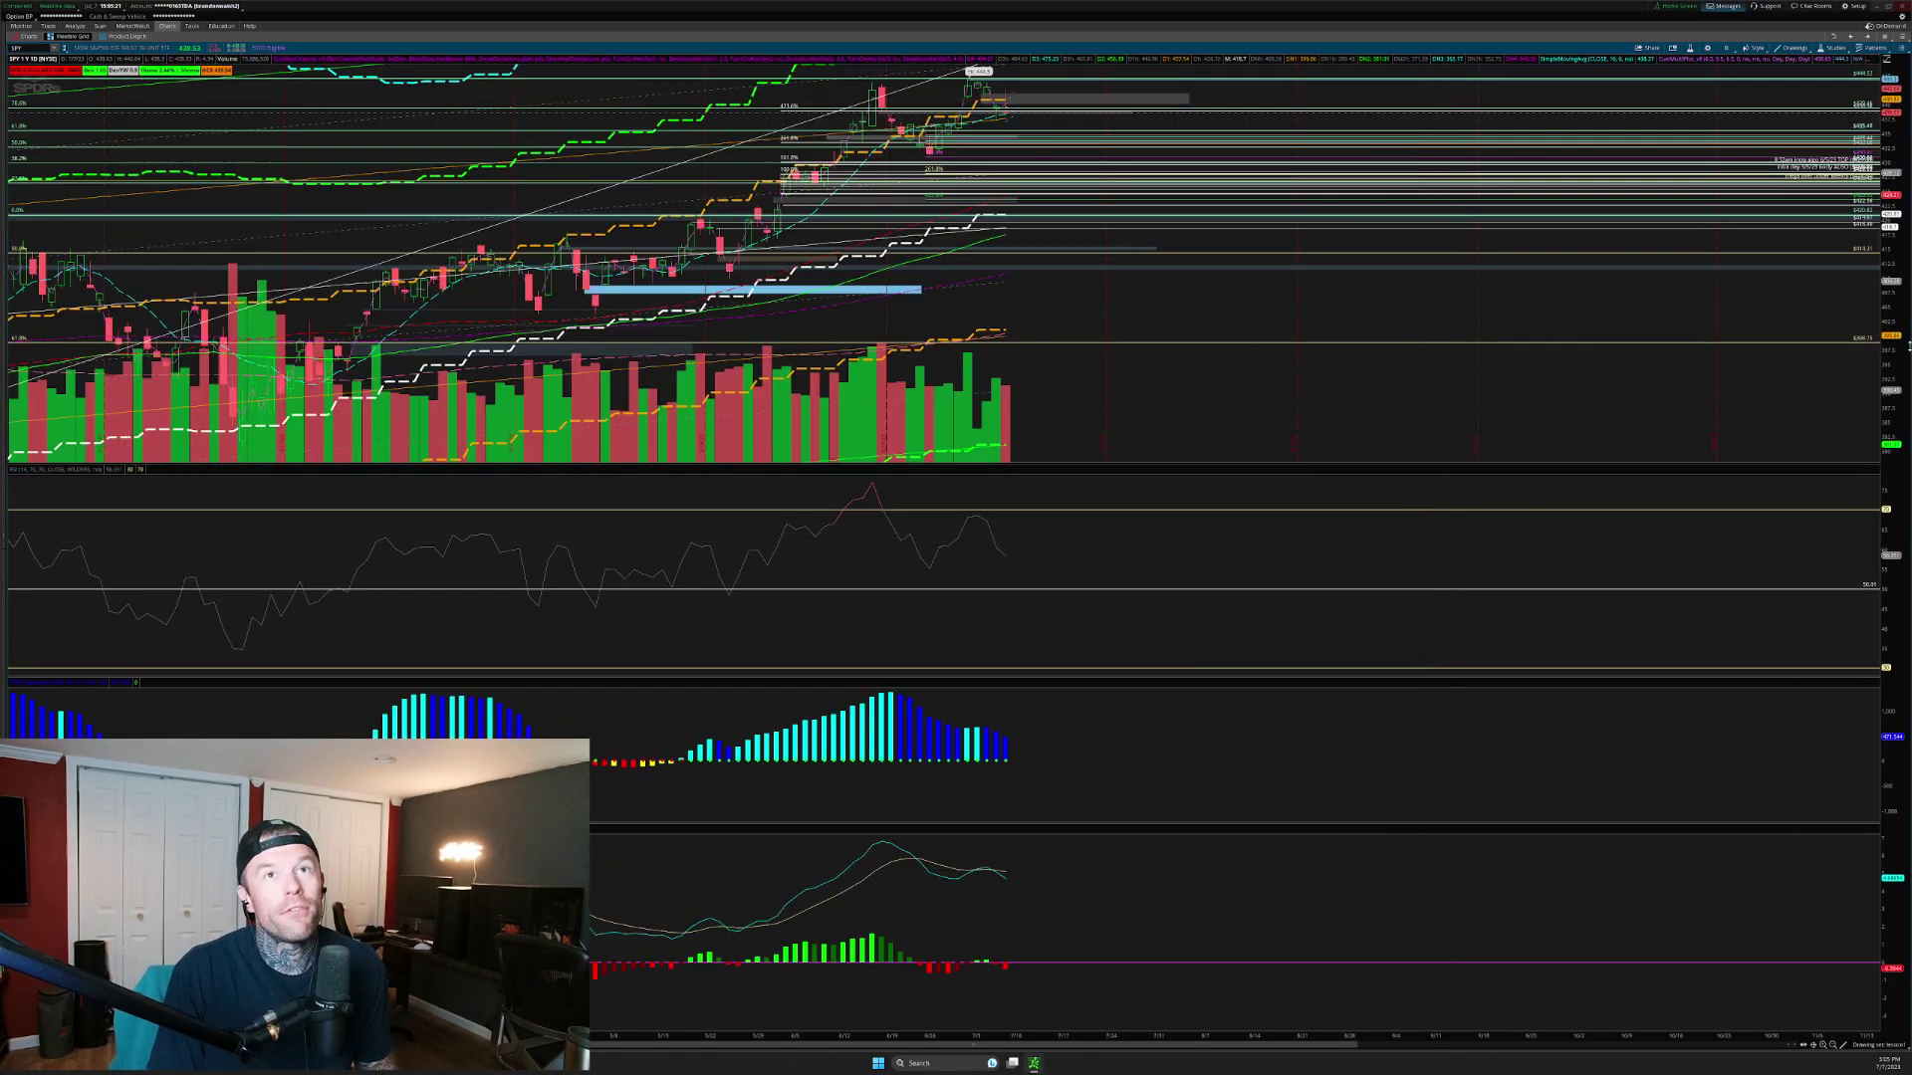
{"action": "left_click_drag", "start_coordinate": [1891, 189], "coordinate": [1891, 334]}
{"action": "scroll", "coordinate": [776, 299], "scroll_direction": "up", "scroll_amount": 2}
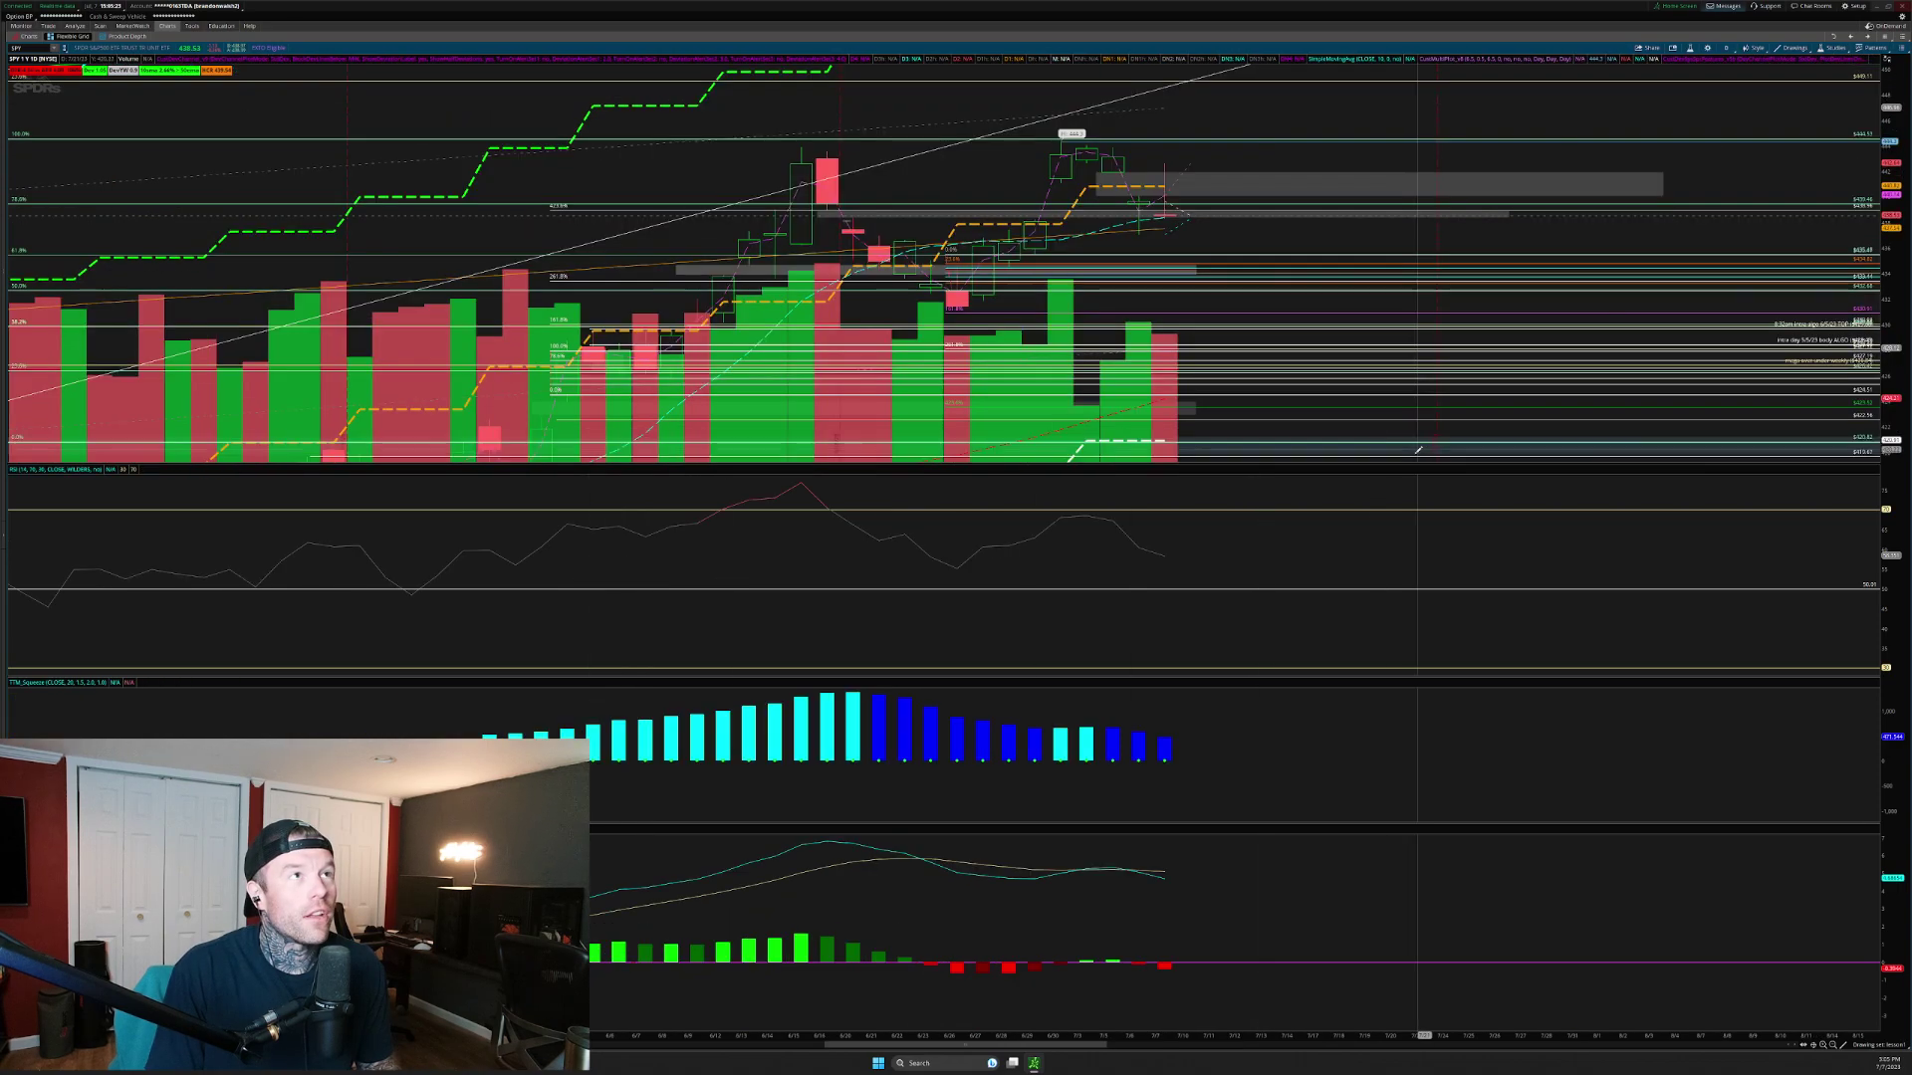
{"action": "right_click", "coordinate": [1890, 260]}
{"action": "left_click_drag", "start_coordinate": [1891, 260], "coordinate": [1900, 207]}
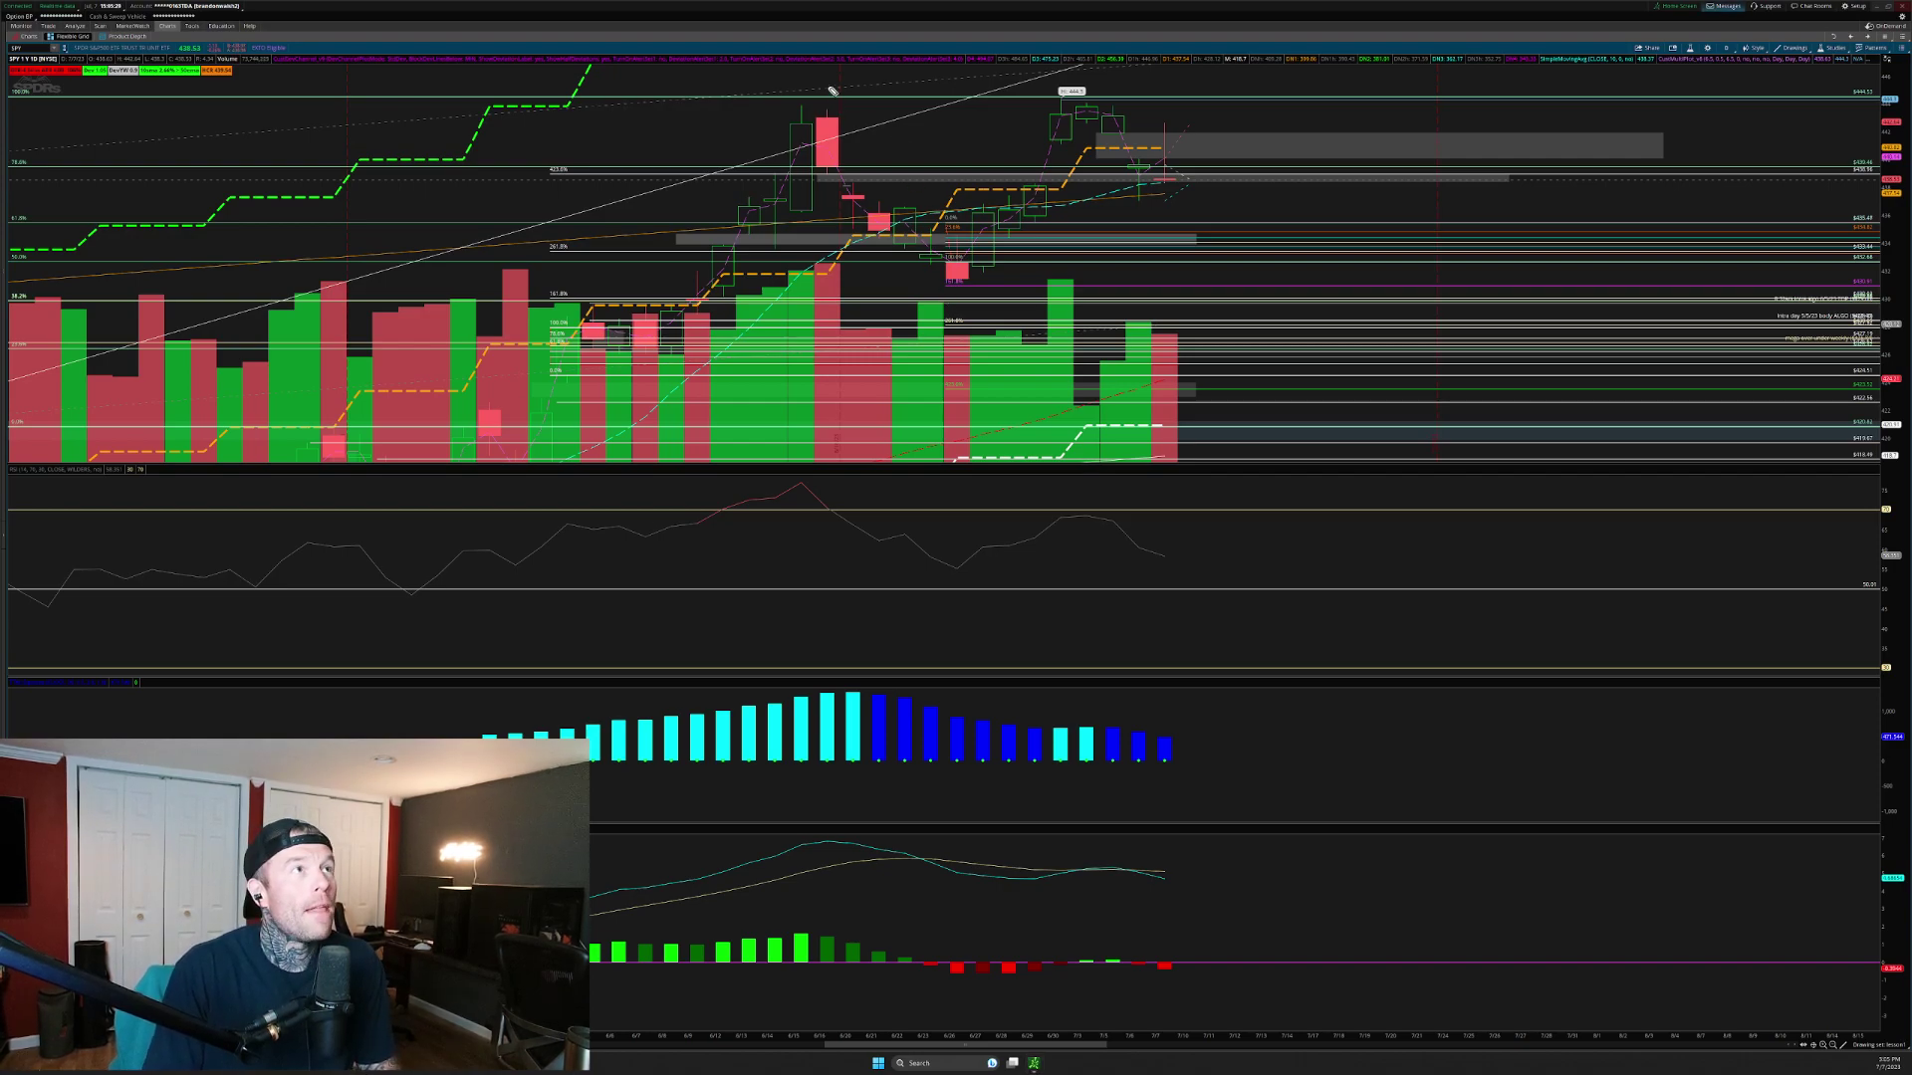
Mark the two recent daily swing highs and the grey zone, sketch a downward curve from the latest candle, and clear the drawings
{"action": "left_click_drag", "start_coordinate": [802, 79], "coordinate": [848, 64]}
{"action": "mouse_move", "coordinate": [1054, 78]}
{"action": "left_mouse_down"}
{"action": "mouse_move", "coordinate": [1084, 68]}
{"action": "mouse_move", "coordinate": [1225, 126]}
{"action": "mouse_move", "coordinate": [1337, 118]}
{"action": "left_mouse_up"}
{"action": "left_click_drag", "start_coordinate": [1097, 159], "coordinate": [1360, 155]}
{"action": "key", "text": "Escape"}
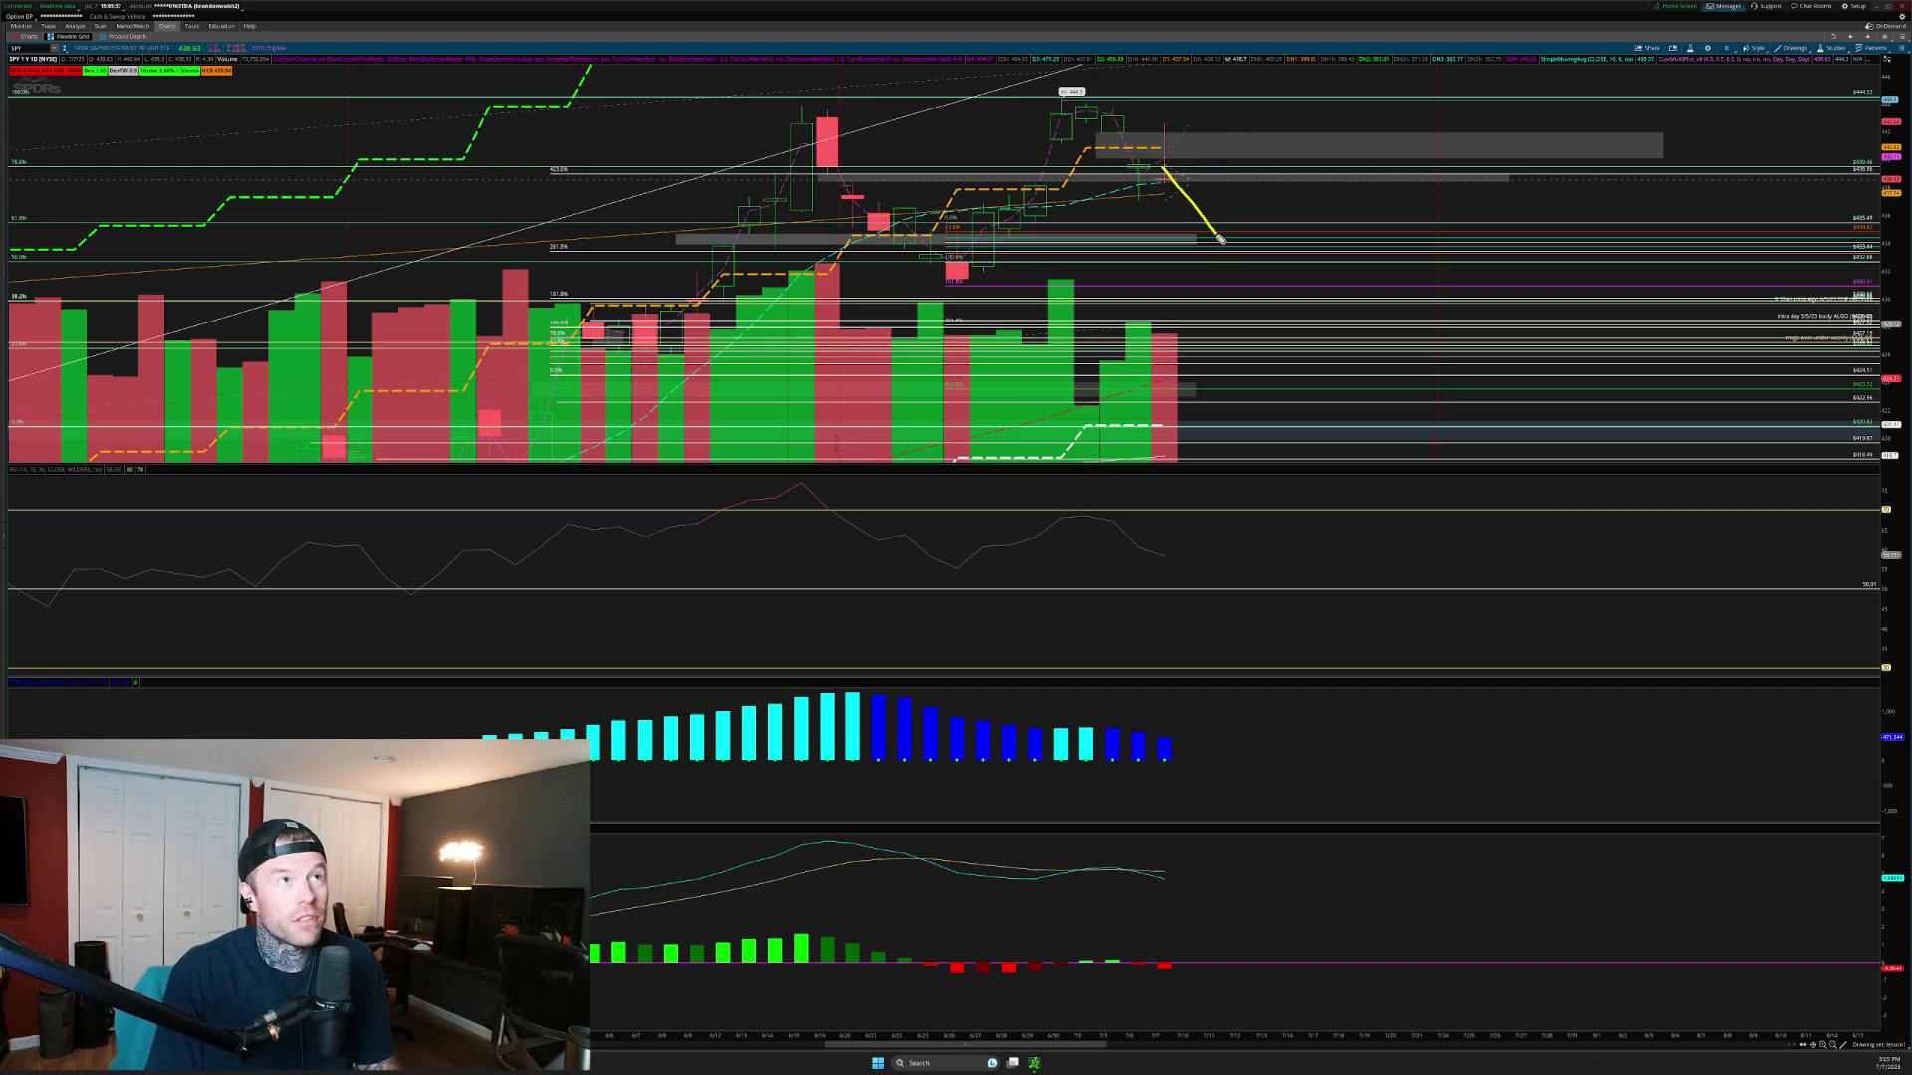
{"action": "left_click_drag", "start_coordinate": [1282, 352], "coordinate": [1295, 383]}
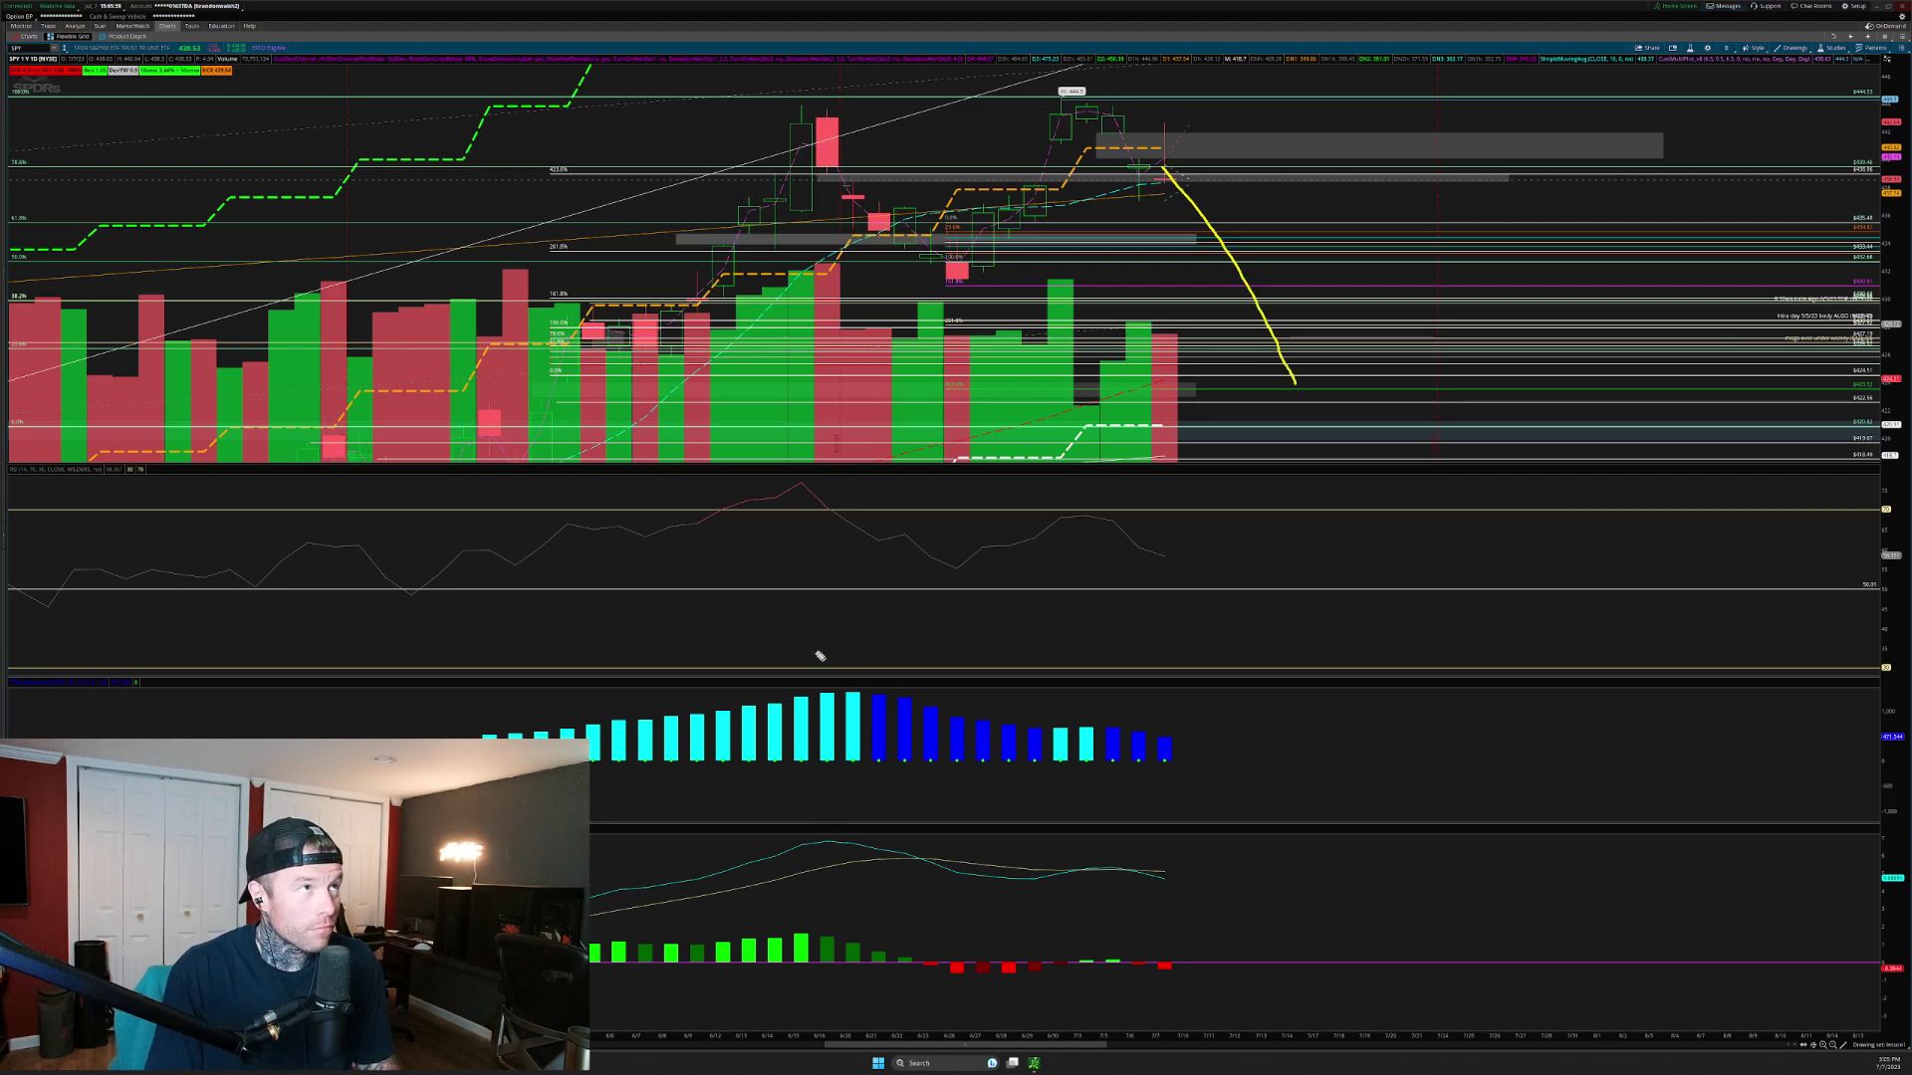
{"action": "key", "text": "Escape"}
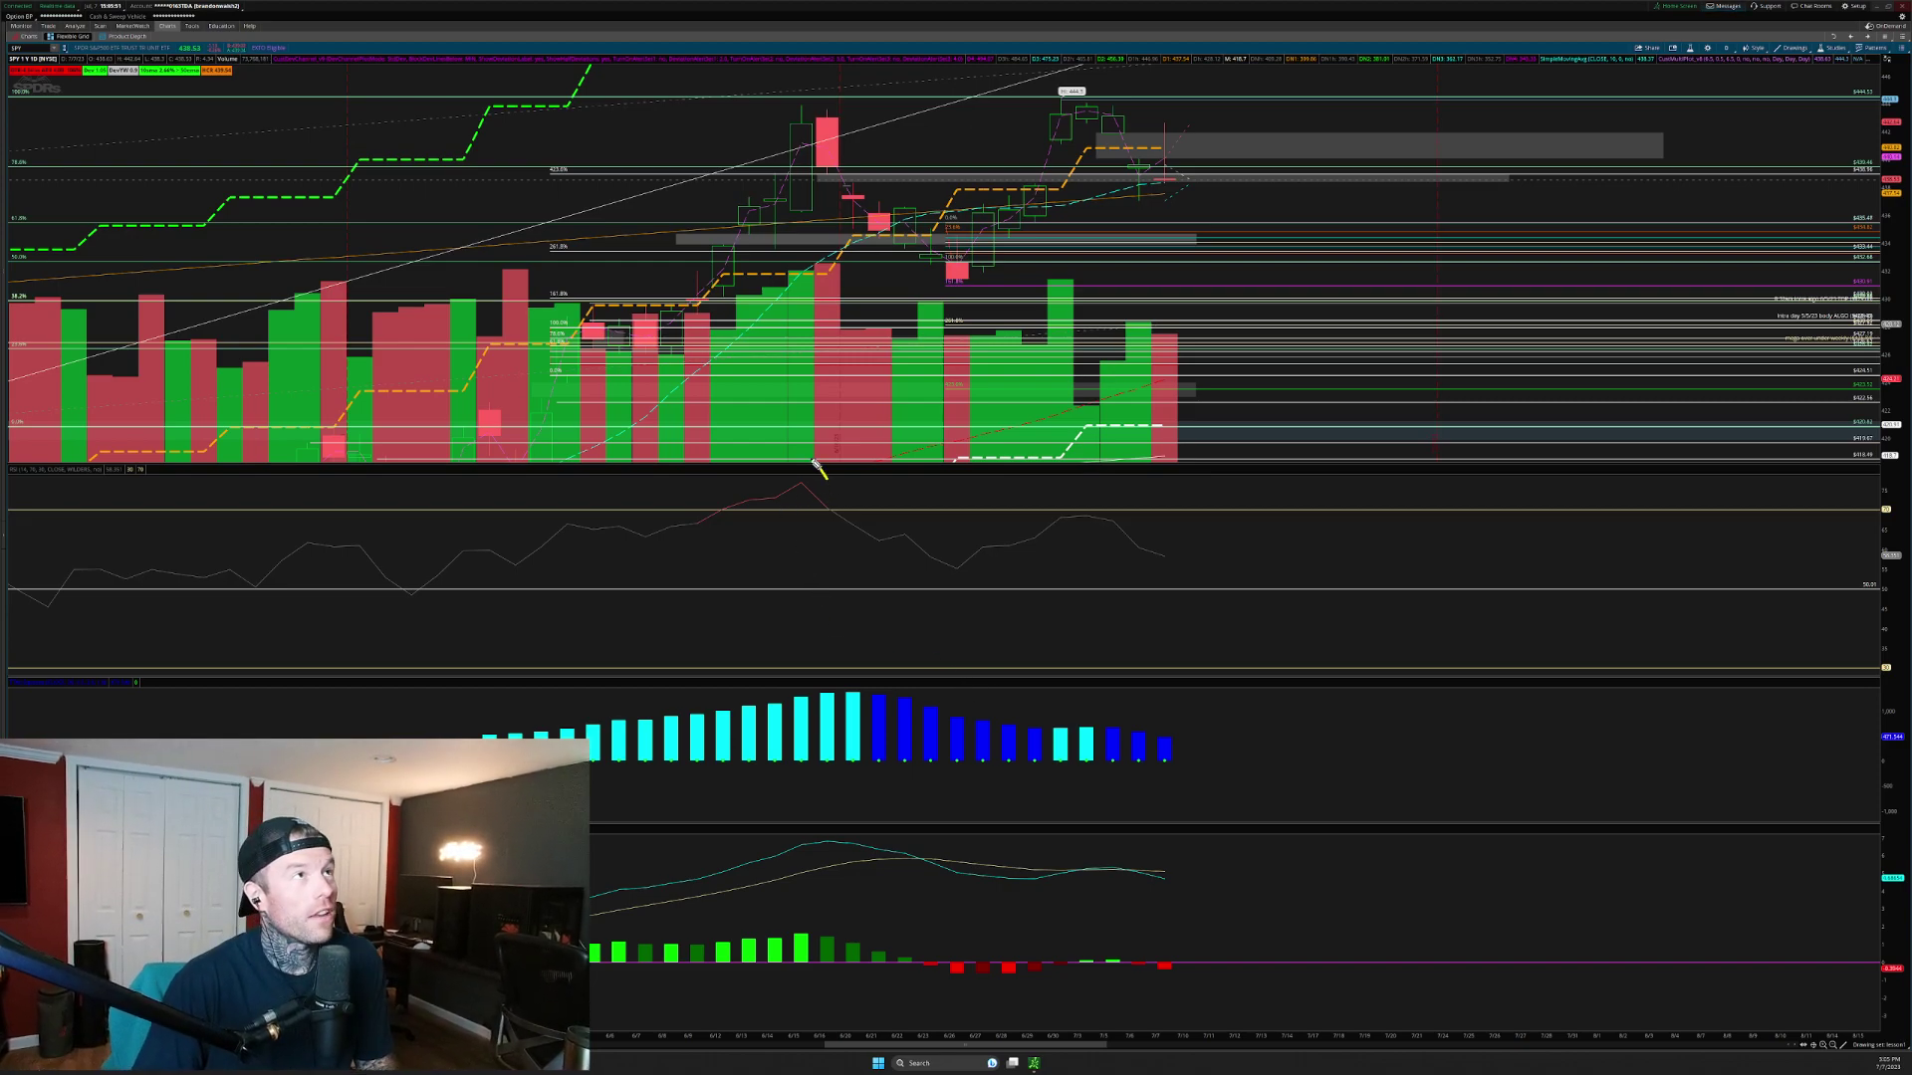
Annotate the daily RSI peaks with circles and LH, circle the fading TTM Squeeze bars, mark the MACD curve and histogram, and clear the drawings
{"action": "left_click_drag", "start_coordinate": [816, 465], "coordinate": [832, 483]}
{"action": "left_click_drag", "start_coordinate": [1106, 504], "coordinate": [1103, 498]}
{"action": "left_click_drag", "start_coordinate": [1160, 485], "coordinate": [1177, 543]}
{"action": "left_click_drag", "start_coordinate": [1216, 485], "coordinate": [1211, 546]}
{"action": "left_click_drag", "start_coordinate": [1140, 680], "coordinate": [1044, 745]}
{"action": "mouse_move", "coordinate": [889, 829]}
{"action": "left_mouse_down"}
{"action": "mouse_move", "coordinate": [1135, 869]}
{"action": "mouse_move", "coordinate": [1199, 899]}
{"action": "mouse_move", "coordinate": [1135, 936]}
{"action": "left_mouse_up"}
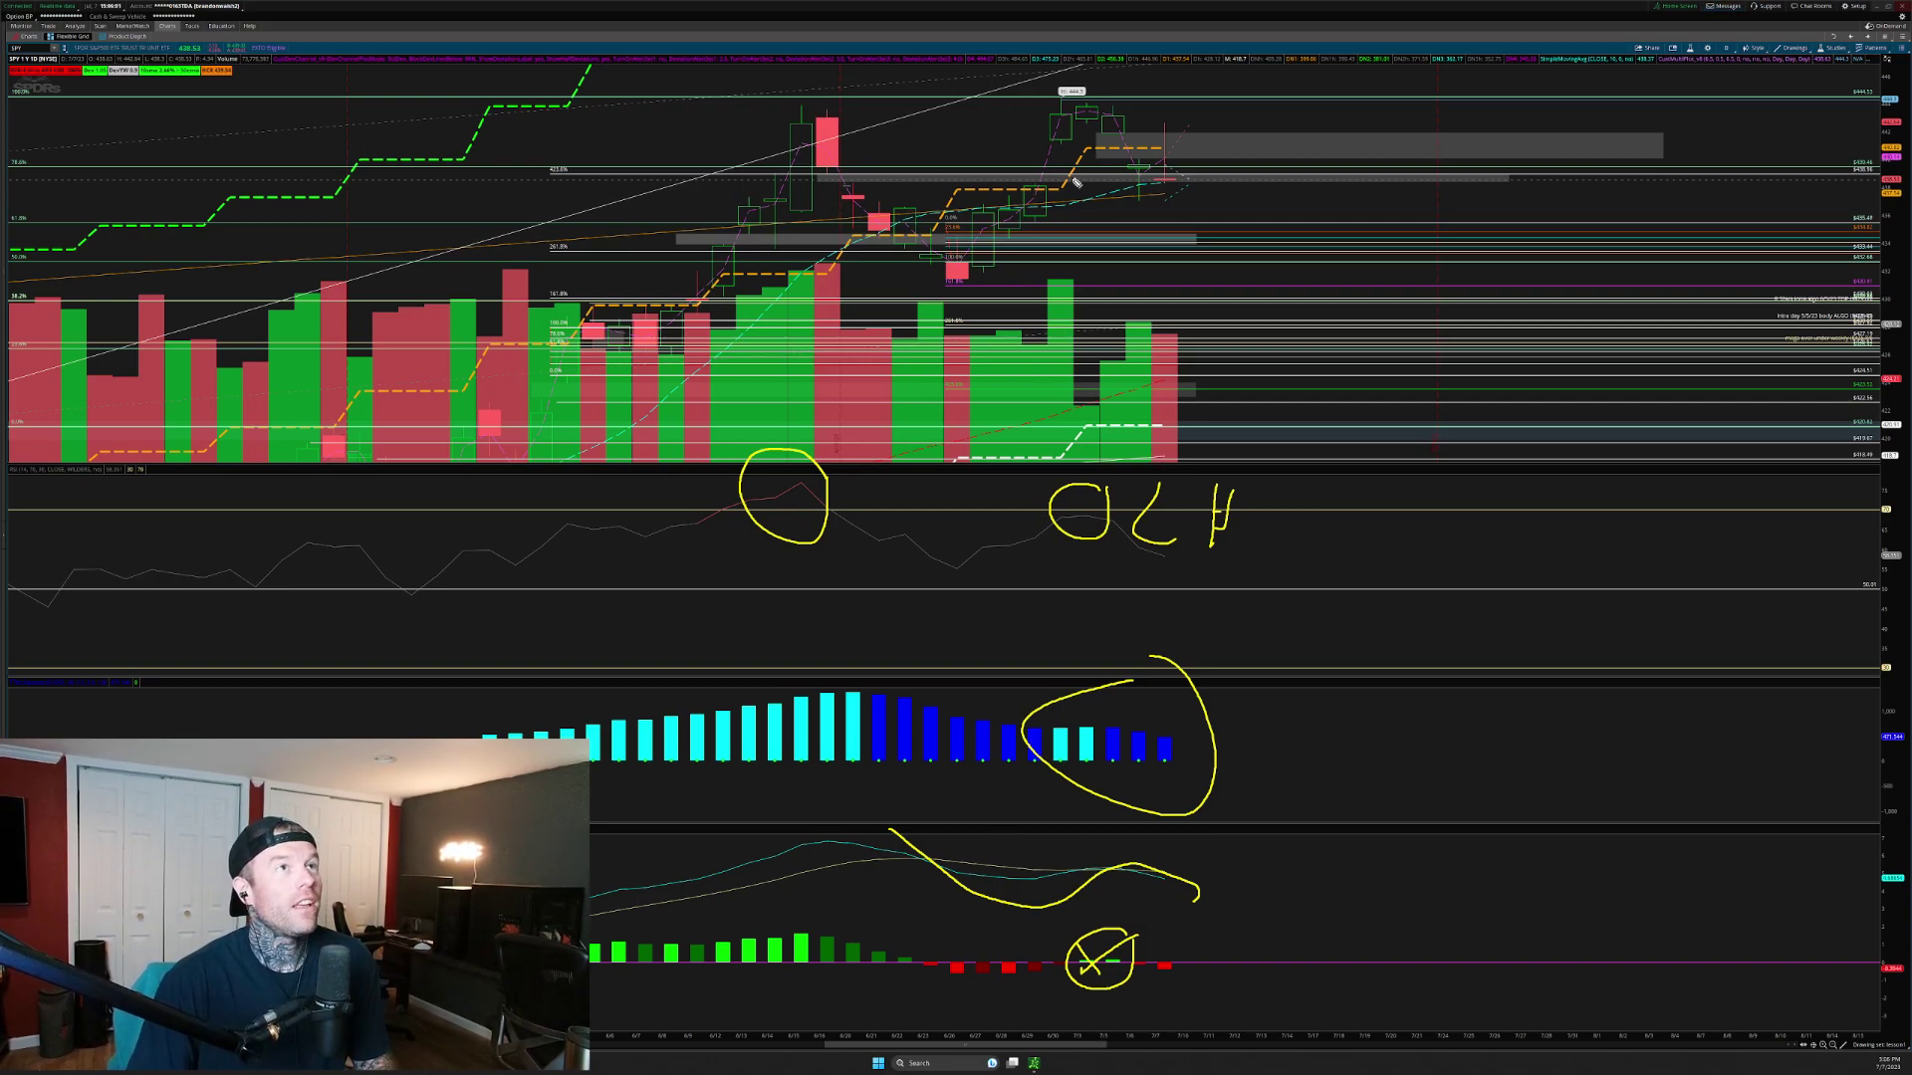
{"action": "key", "text": "Escape"}
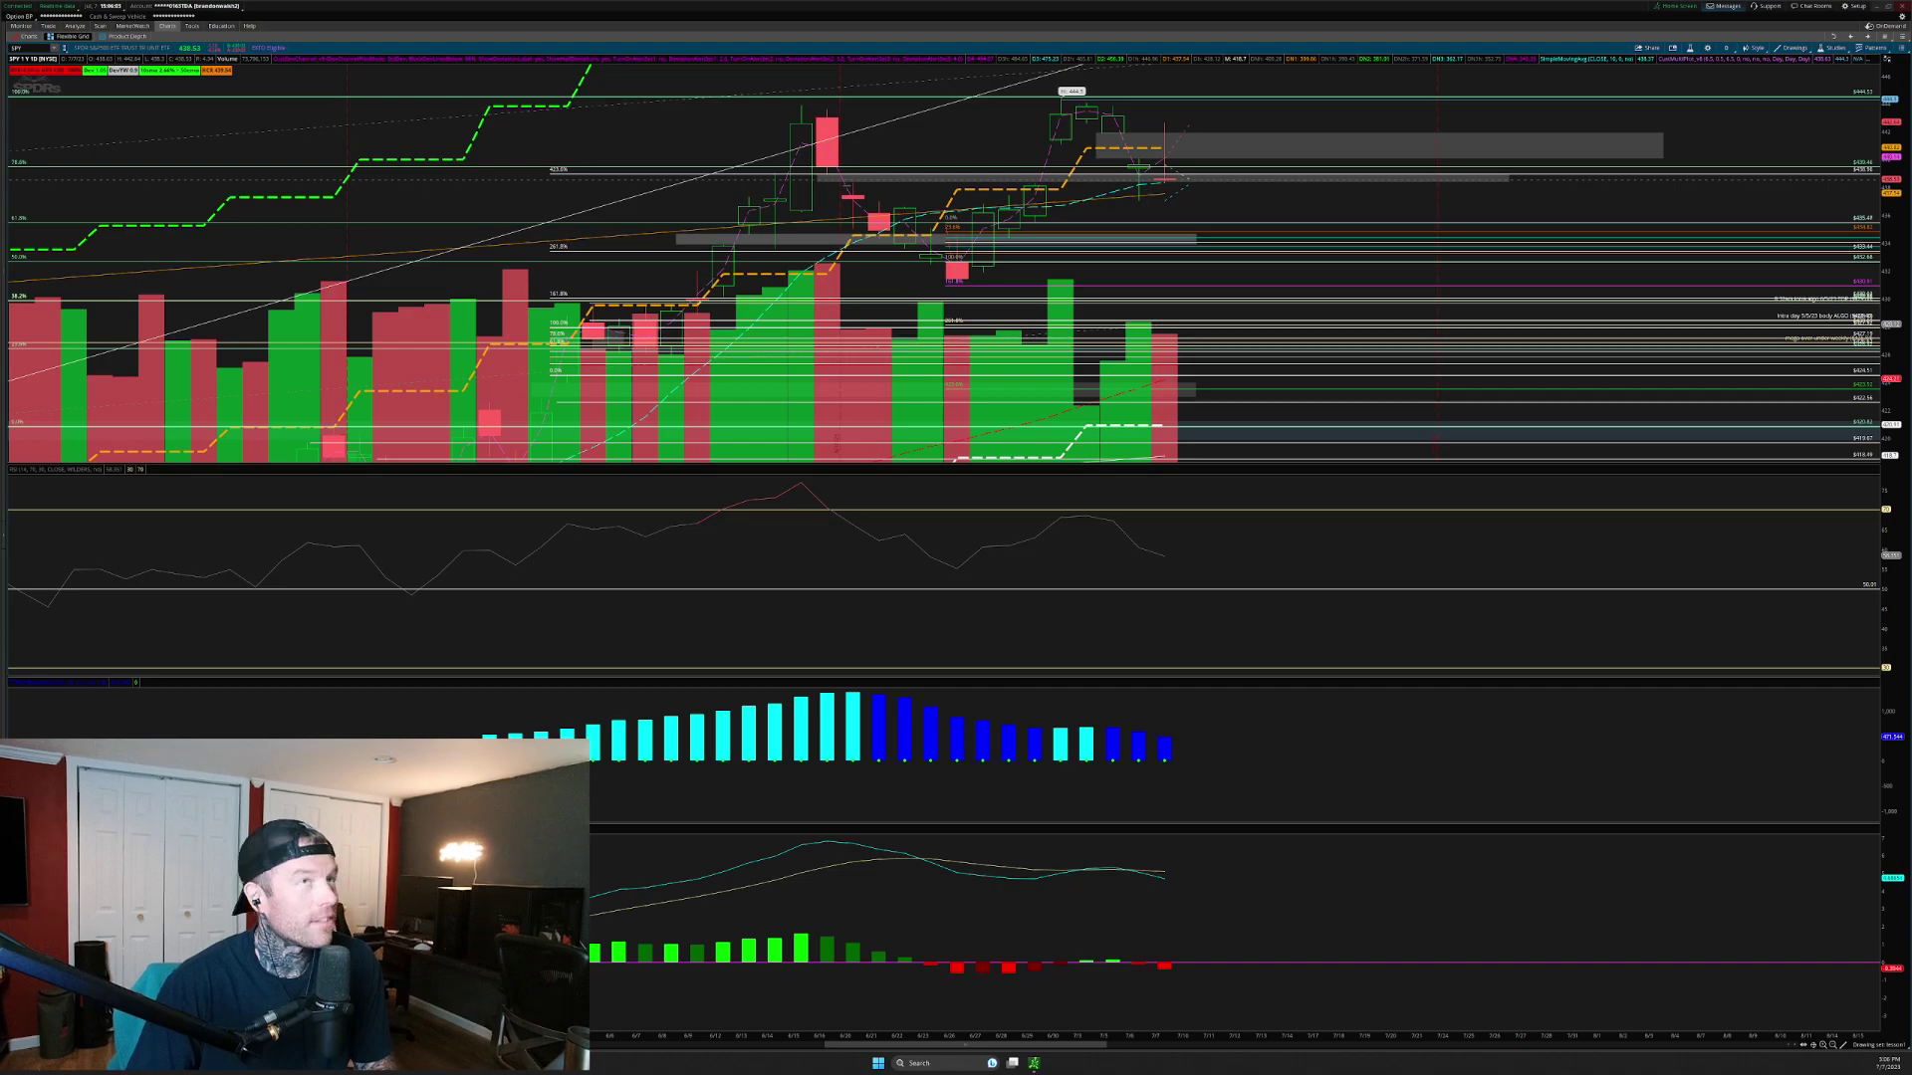
Switch to the 5-minute chart, circle the upper level's price label, the latest peak and the lower support zone, and clear the drawings
{"action": "left_click", "coordinate": [1726, 48]}
{"action": "left_click", "coordinate": [1712, 114]}
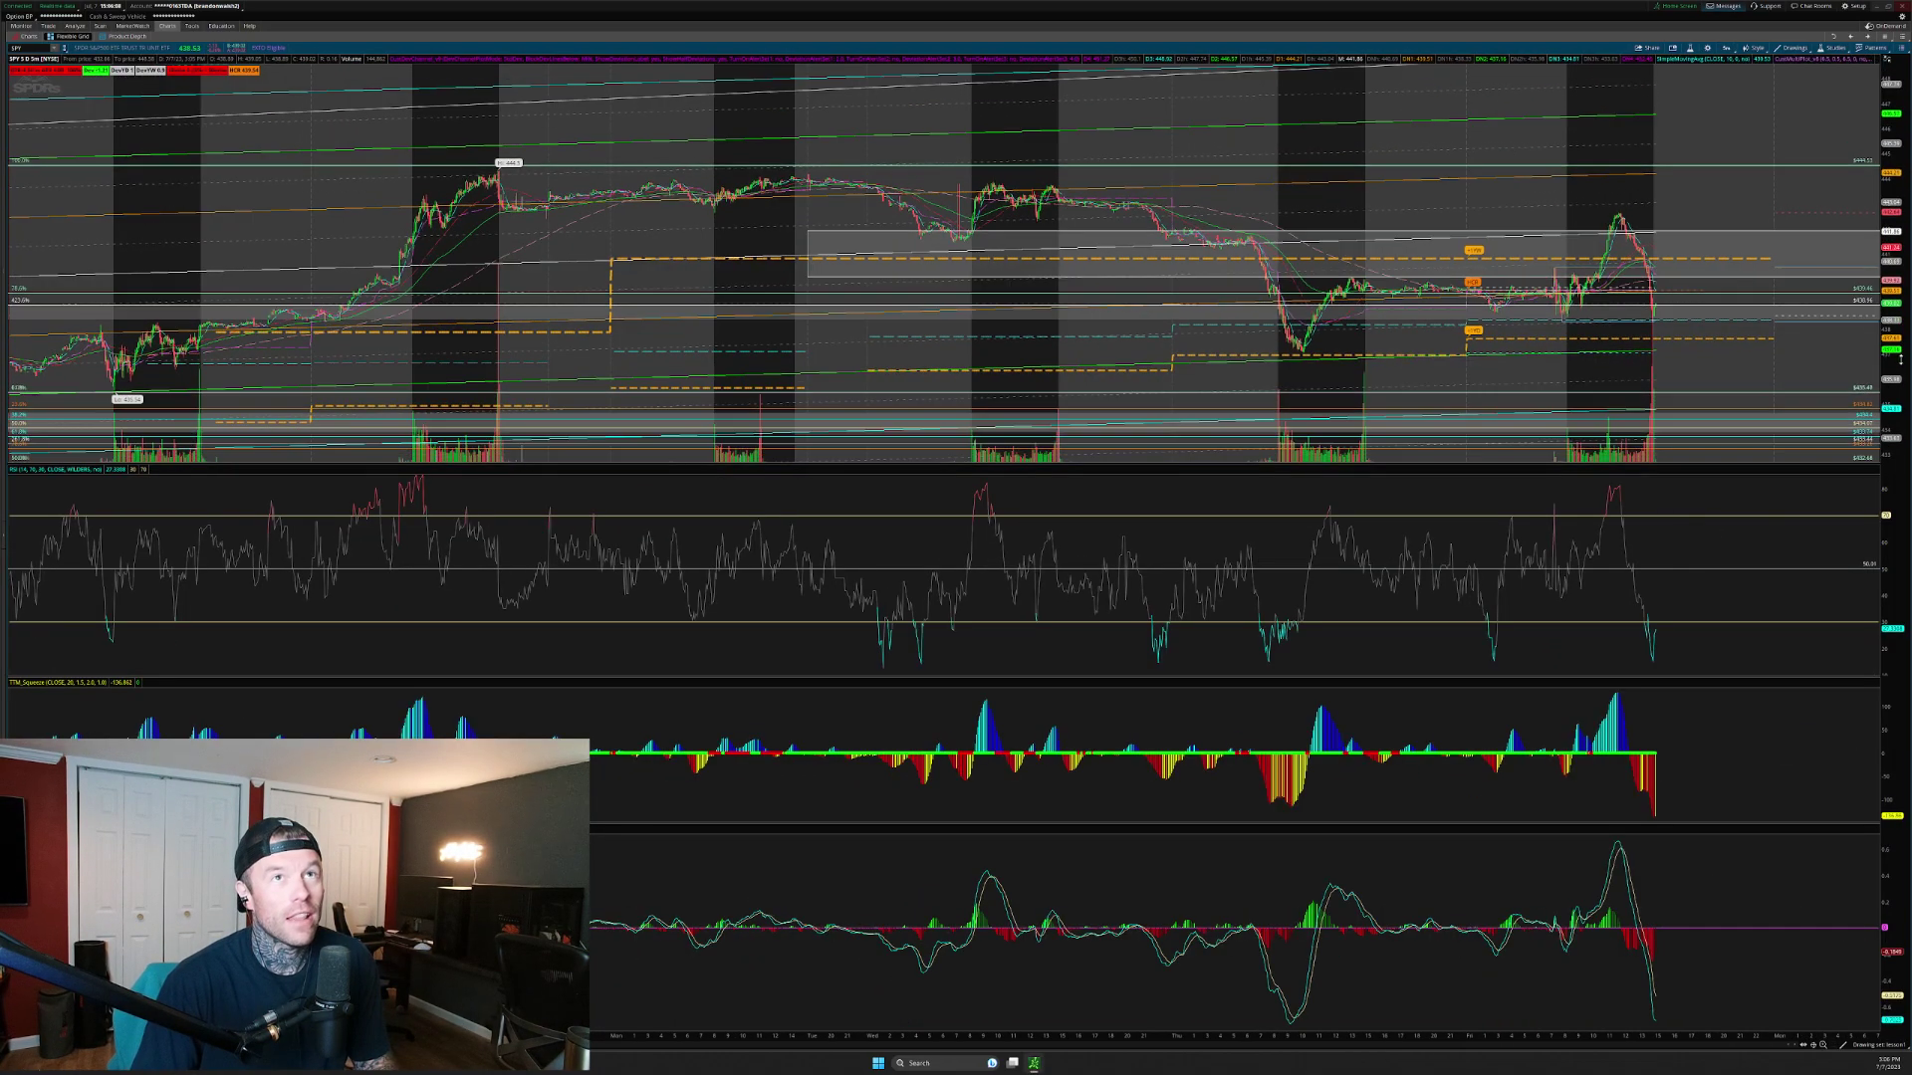
{"action": "left_click_drag", "start_coordinate": [485, 112], "coordinate": [1815, 455]}
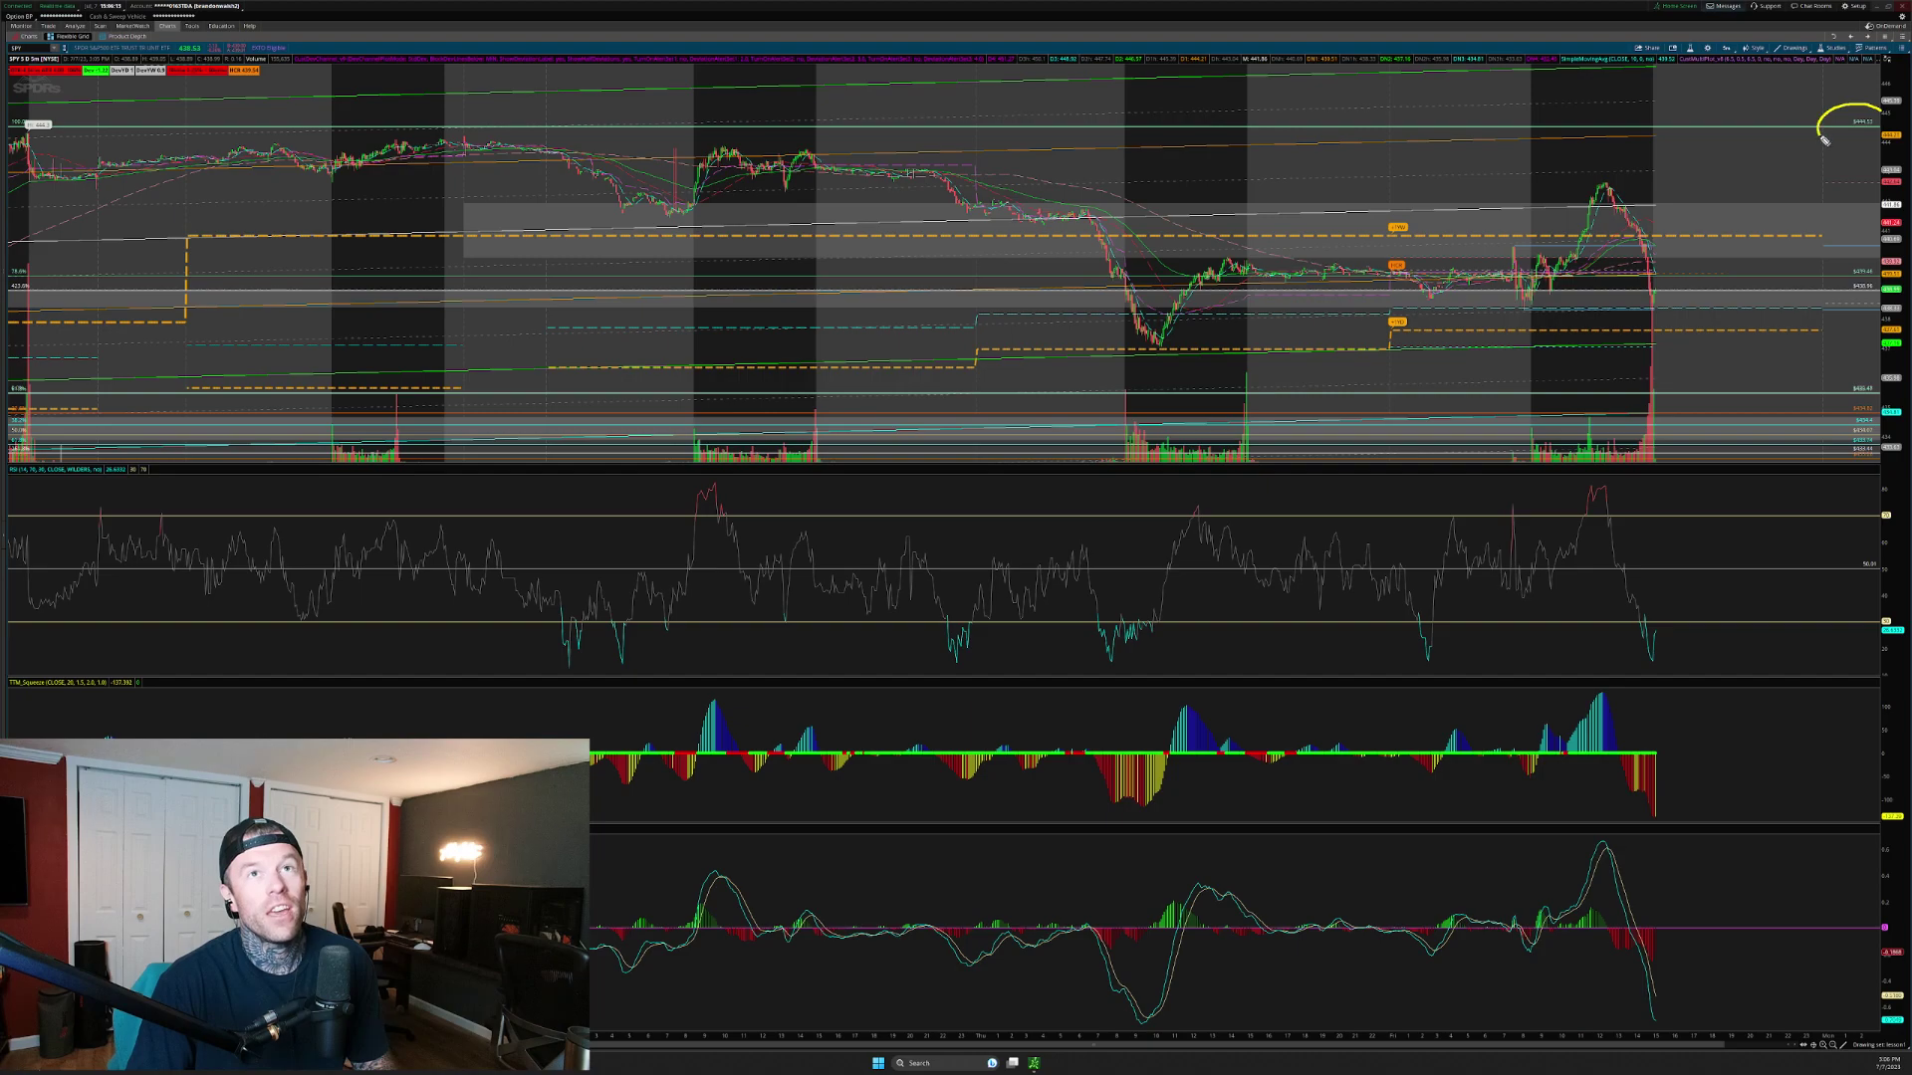
{"action": "left_click_drag", "start_coordinate": [1818, 130], "coordinate": [1889, 138]}
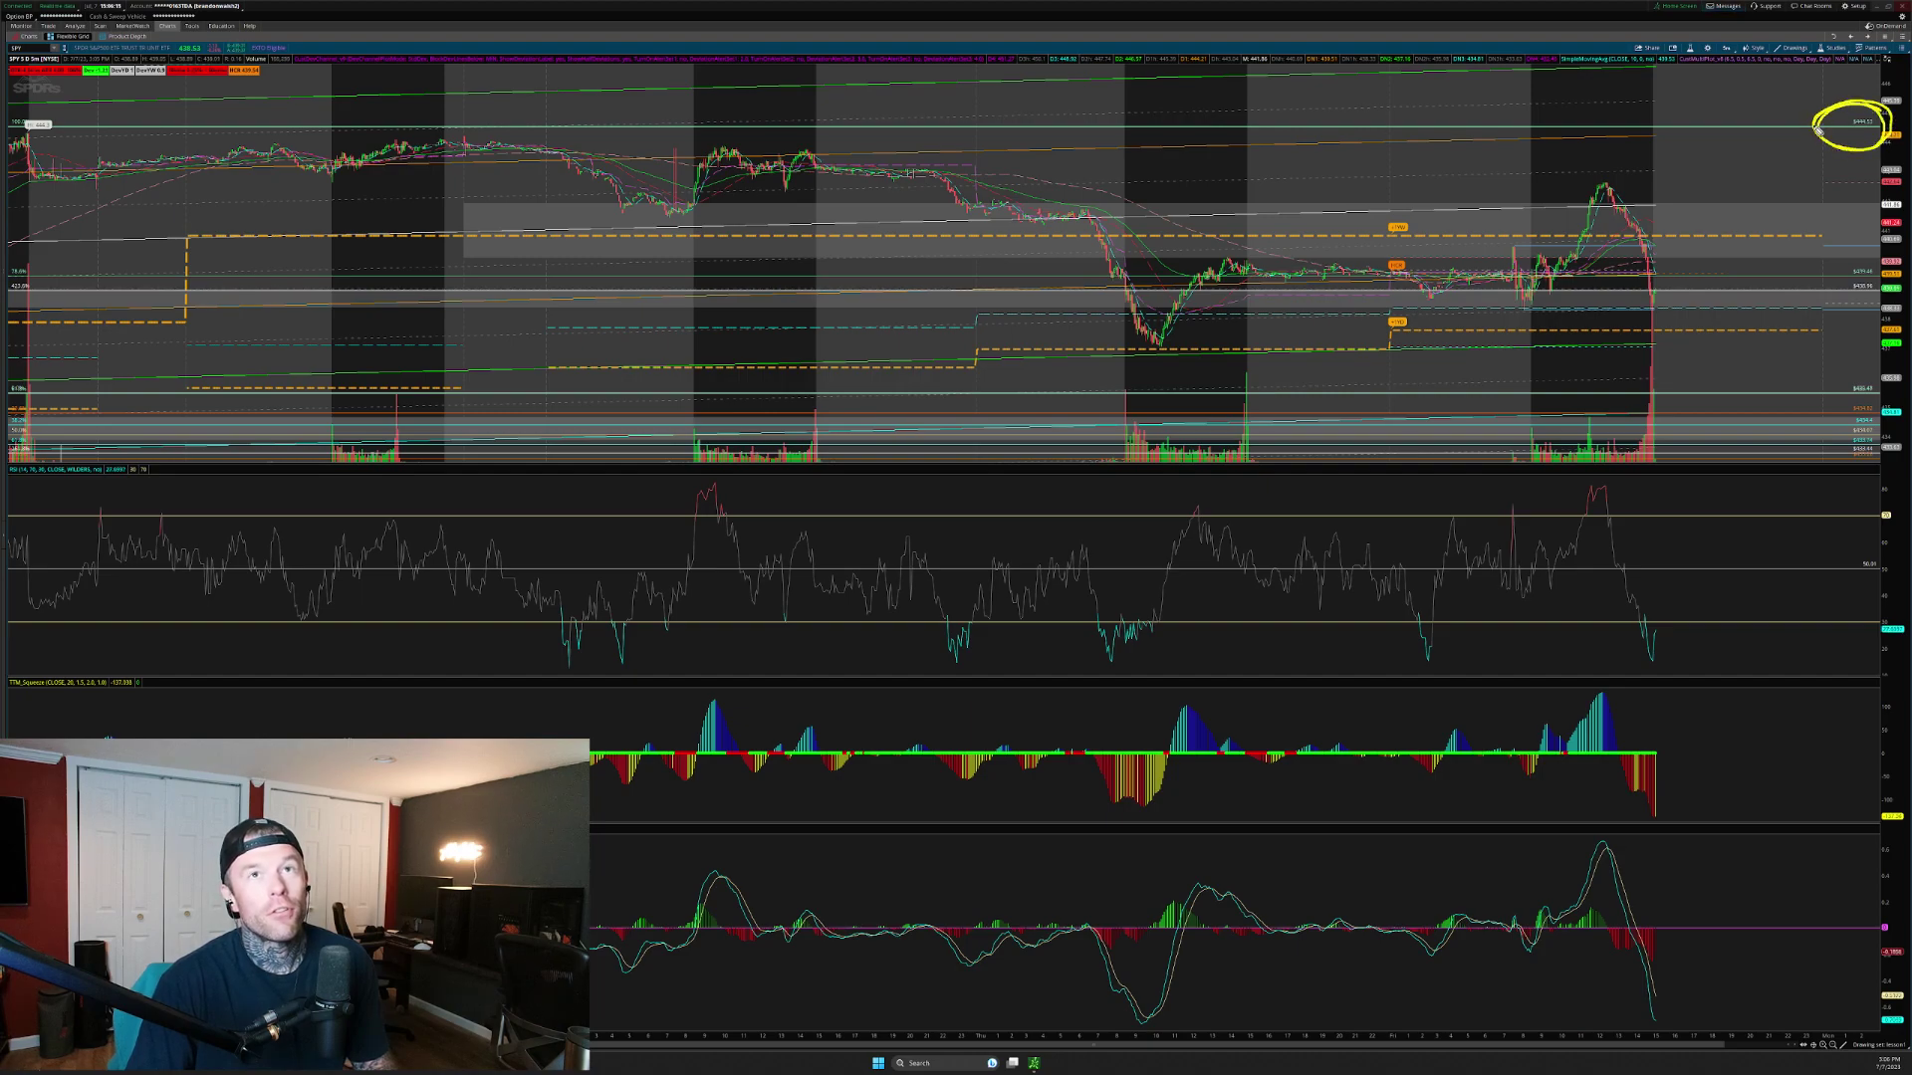
{"action": "left_click_drag", "start_coordinate": [1600, 204], "coordinate": [1563, 160]}
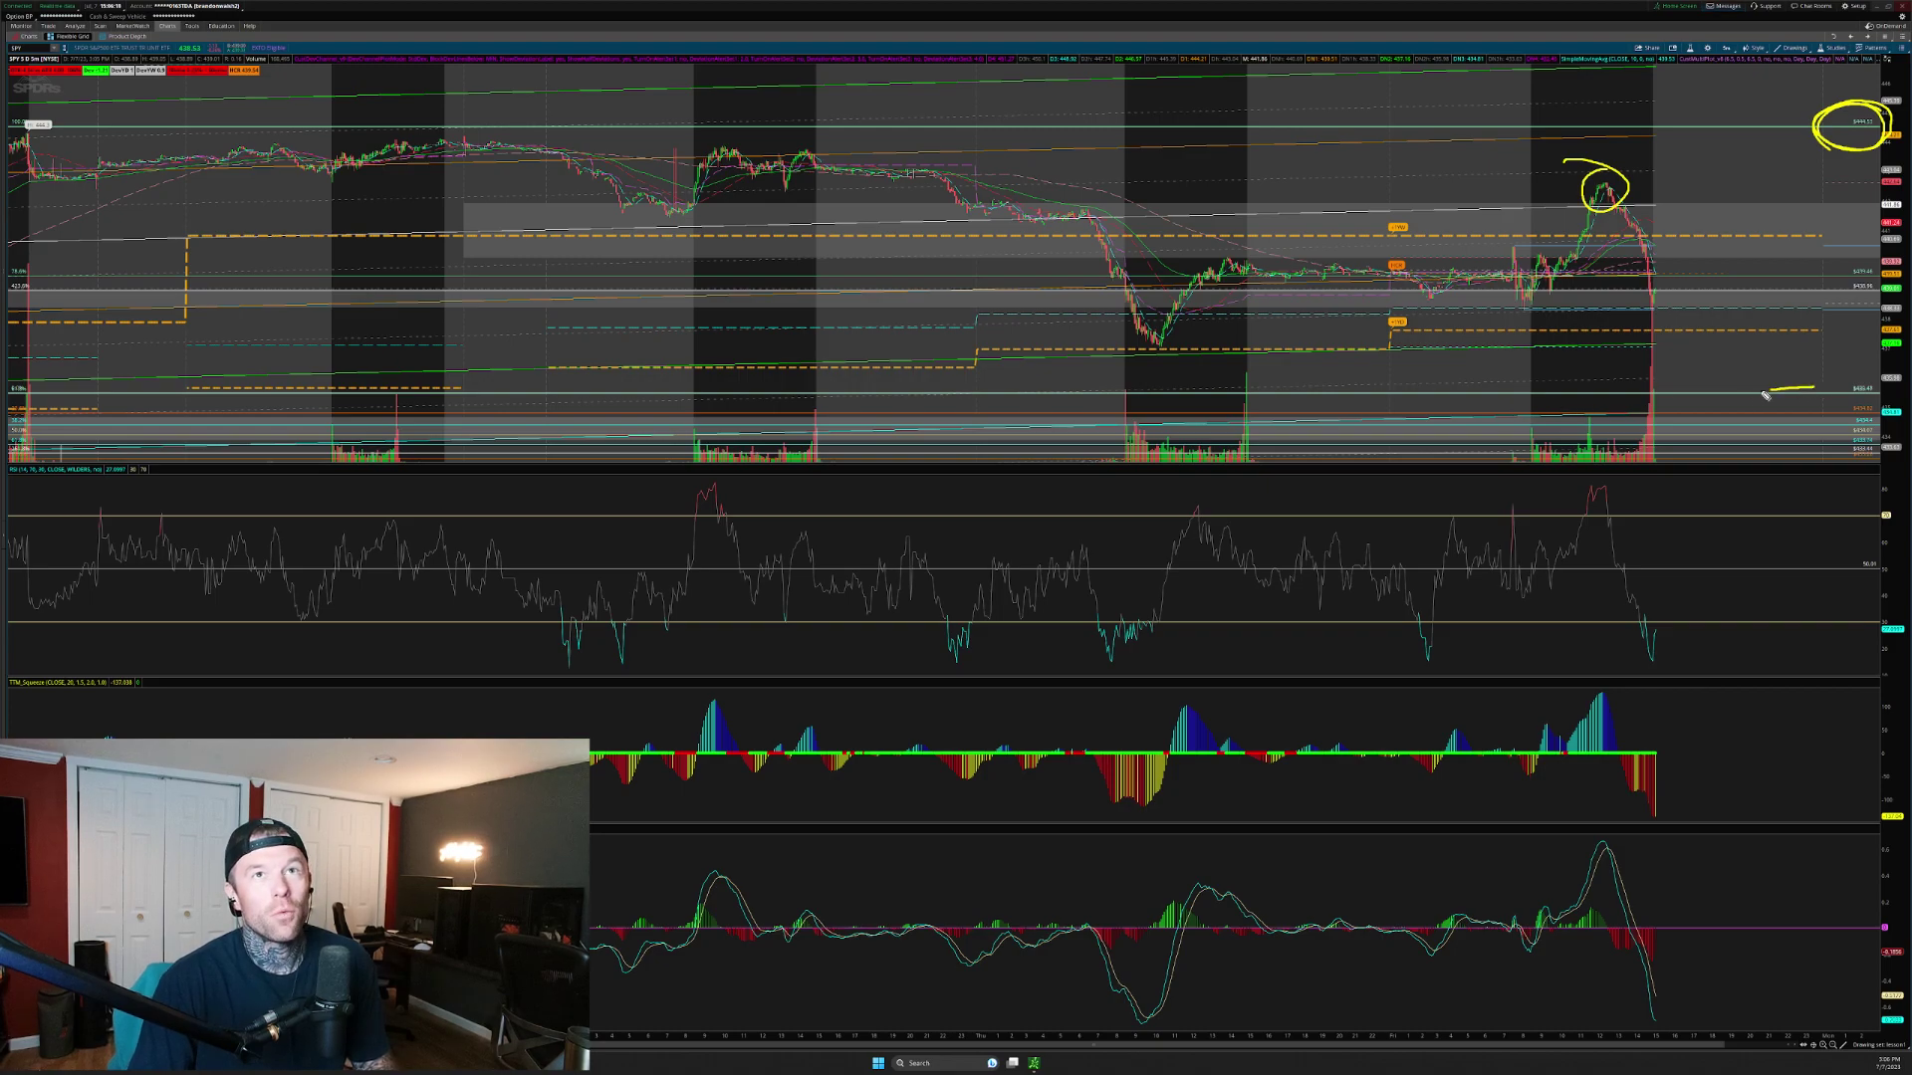
{"action": "mouse_move", "coordinate": [1755, 396]}
{"action": "left_mouse_down"}
{"action": "mouse_move", "coordinate": [1544, 404]}
{"action": "mouse_move", "coordinate": [1769, 398]}
{"action": "left_mouse_up"}
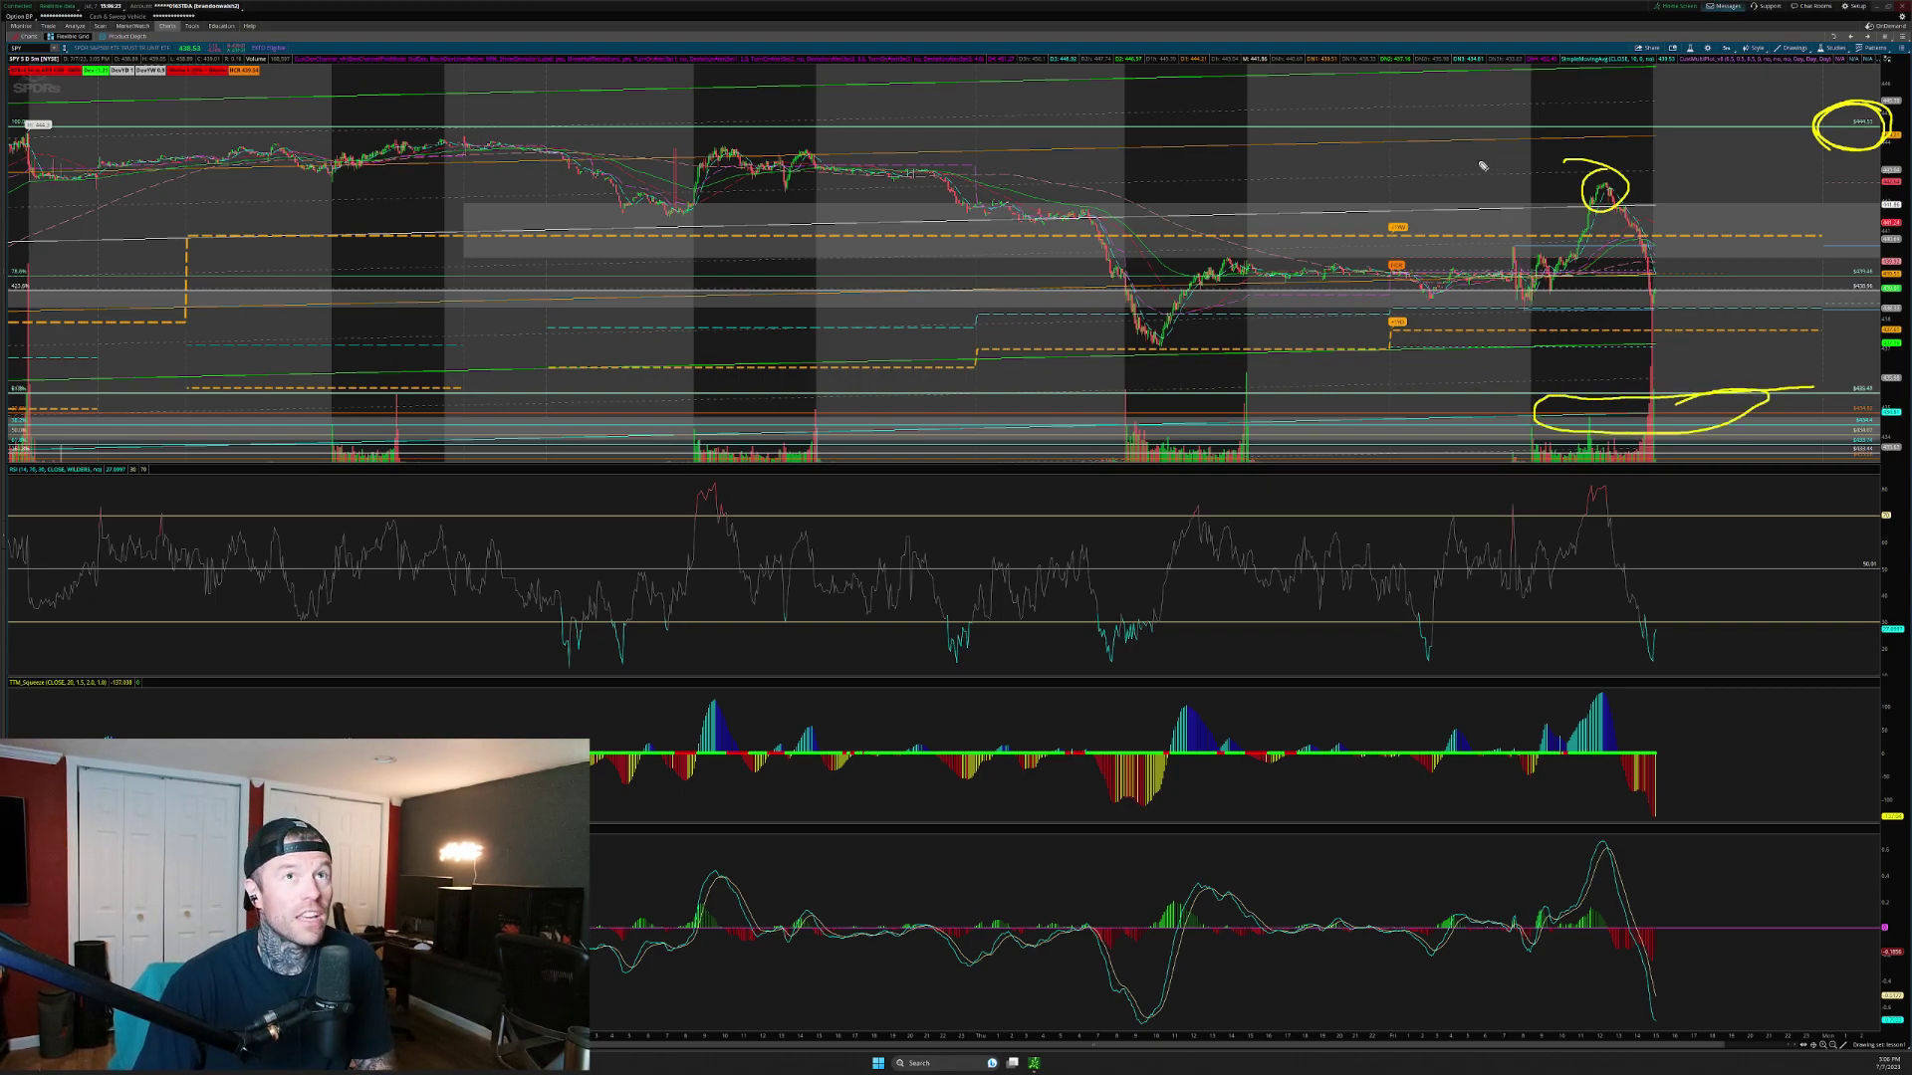
{"action": "key", "text": "ctrl+shift+6"}
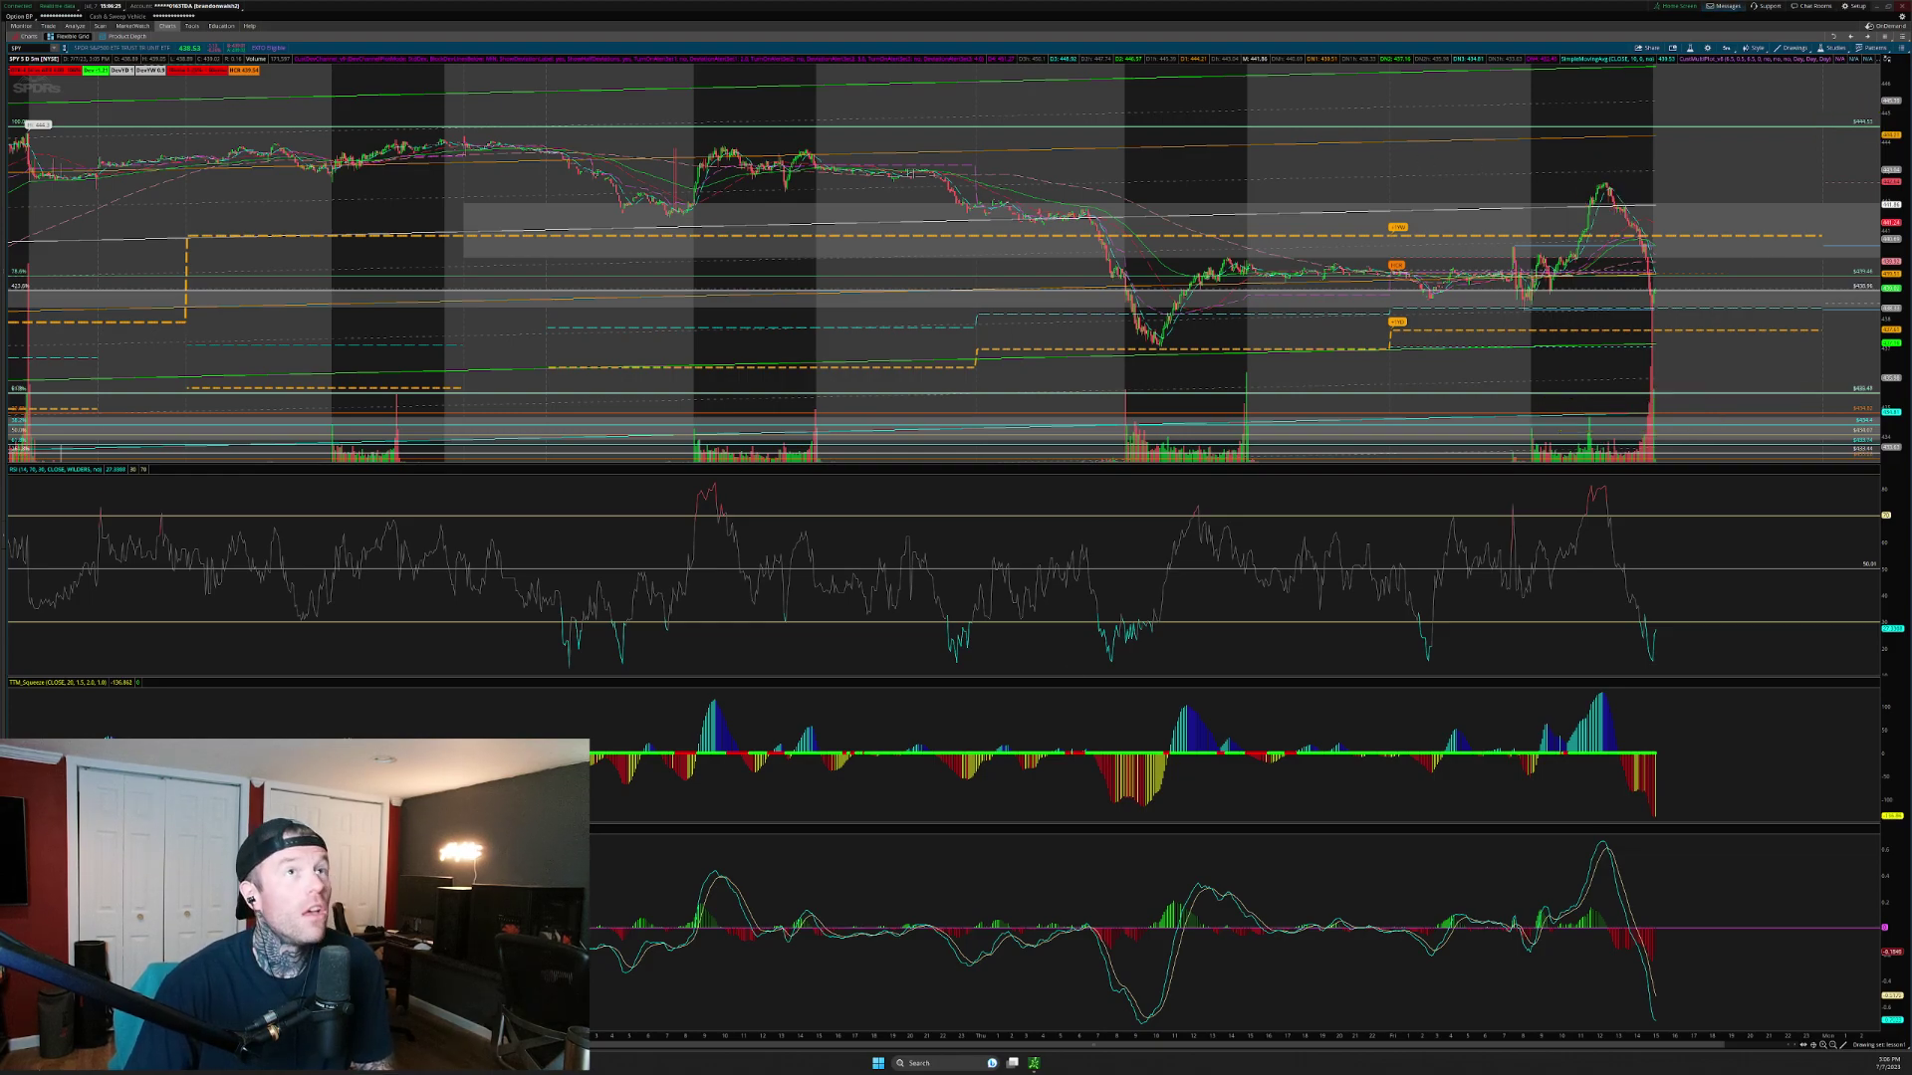
Circle the upper level above the latest rally and the rally's peak beneath it, and clear both circles
{"action": "left_click_drag", "start_coordinate": [1623, 124], "coordinate": [1593, 126]}
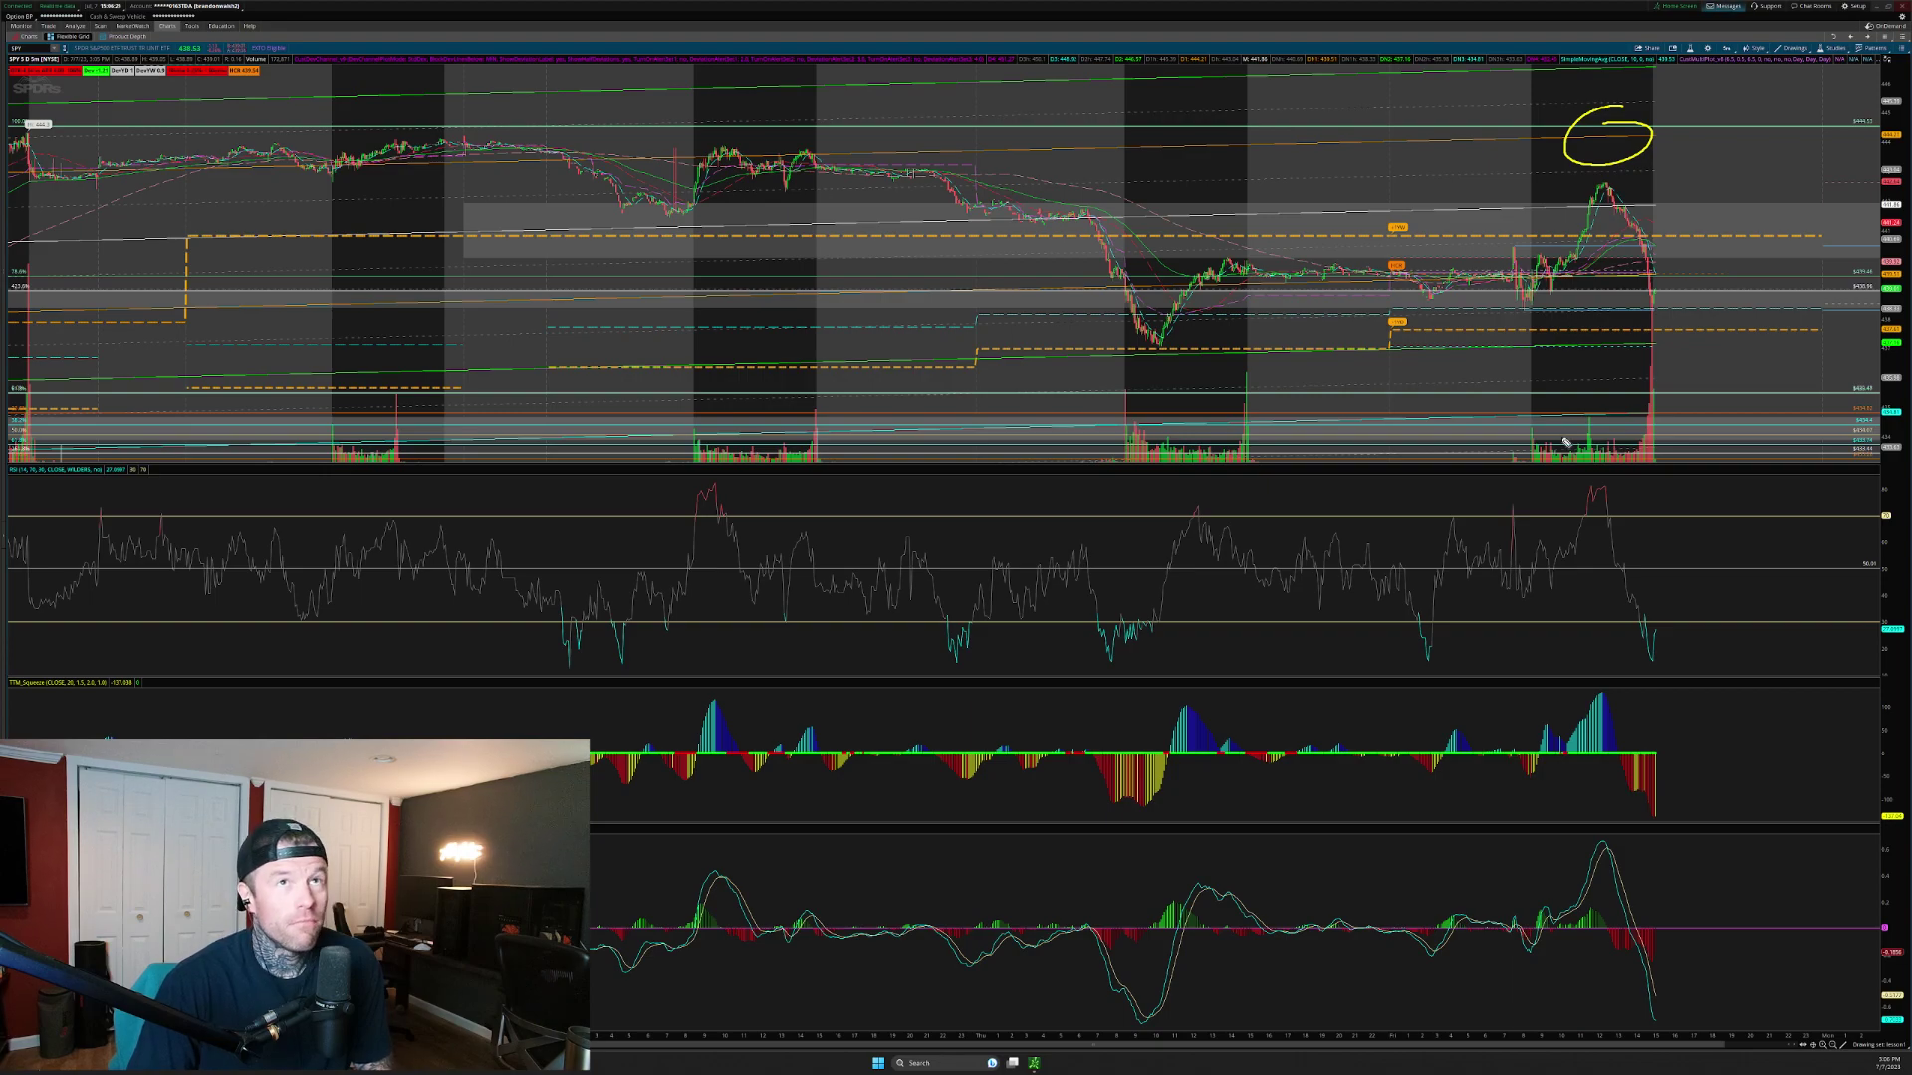
{"action": "left_click_drag", "start_coordinate": [1573, 192], "coordinate": [1605, 181]}
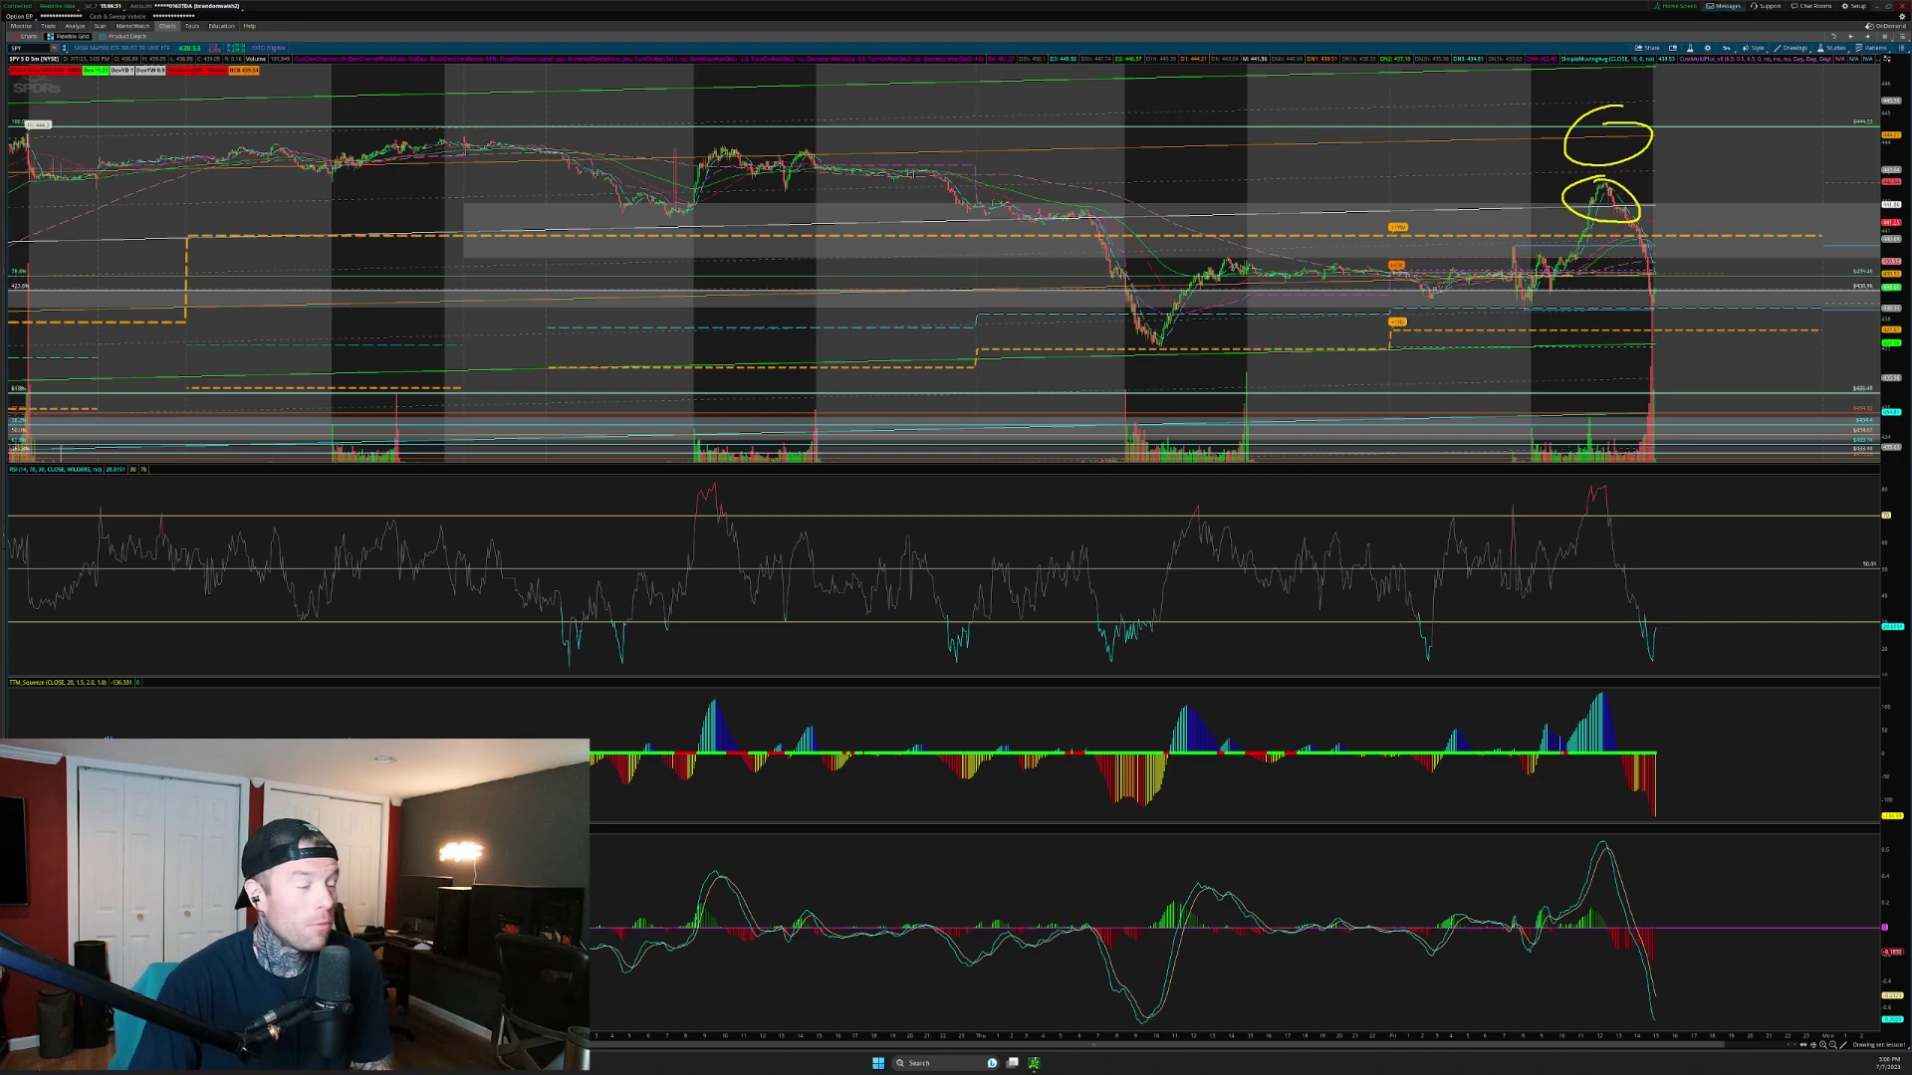
{"action": "key", "text": "Escape"}
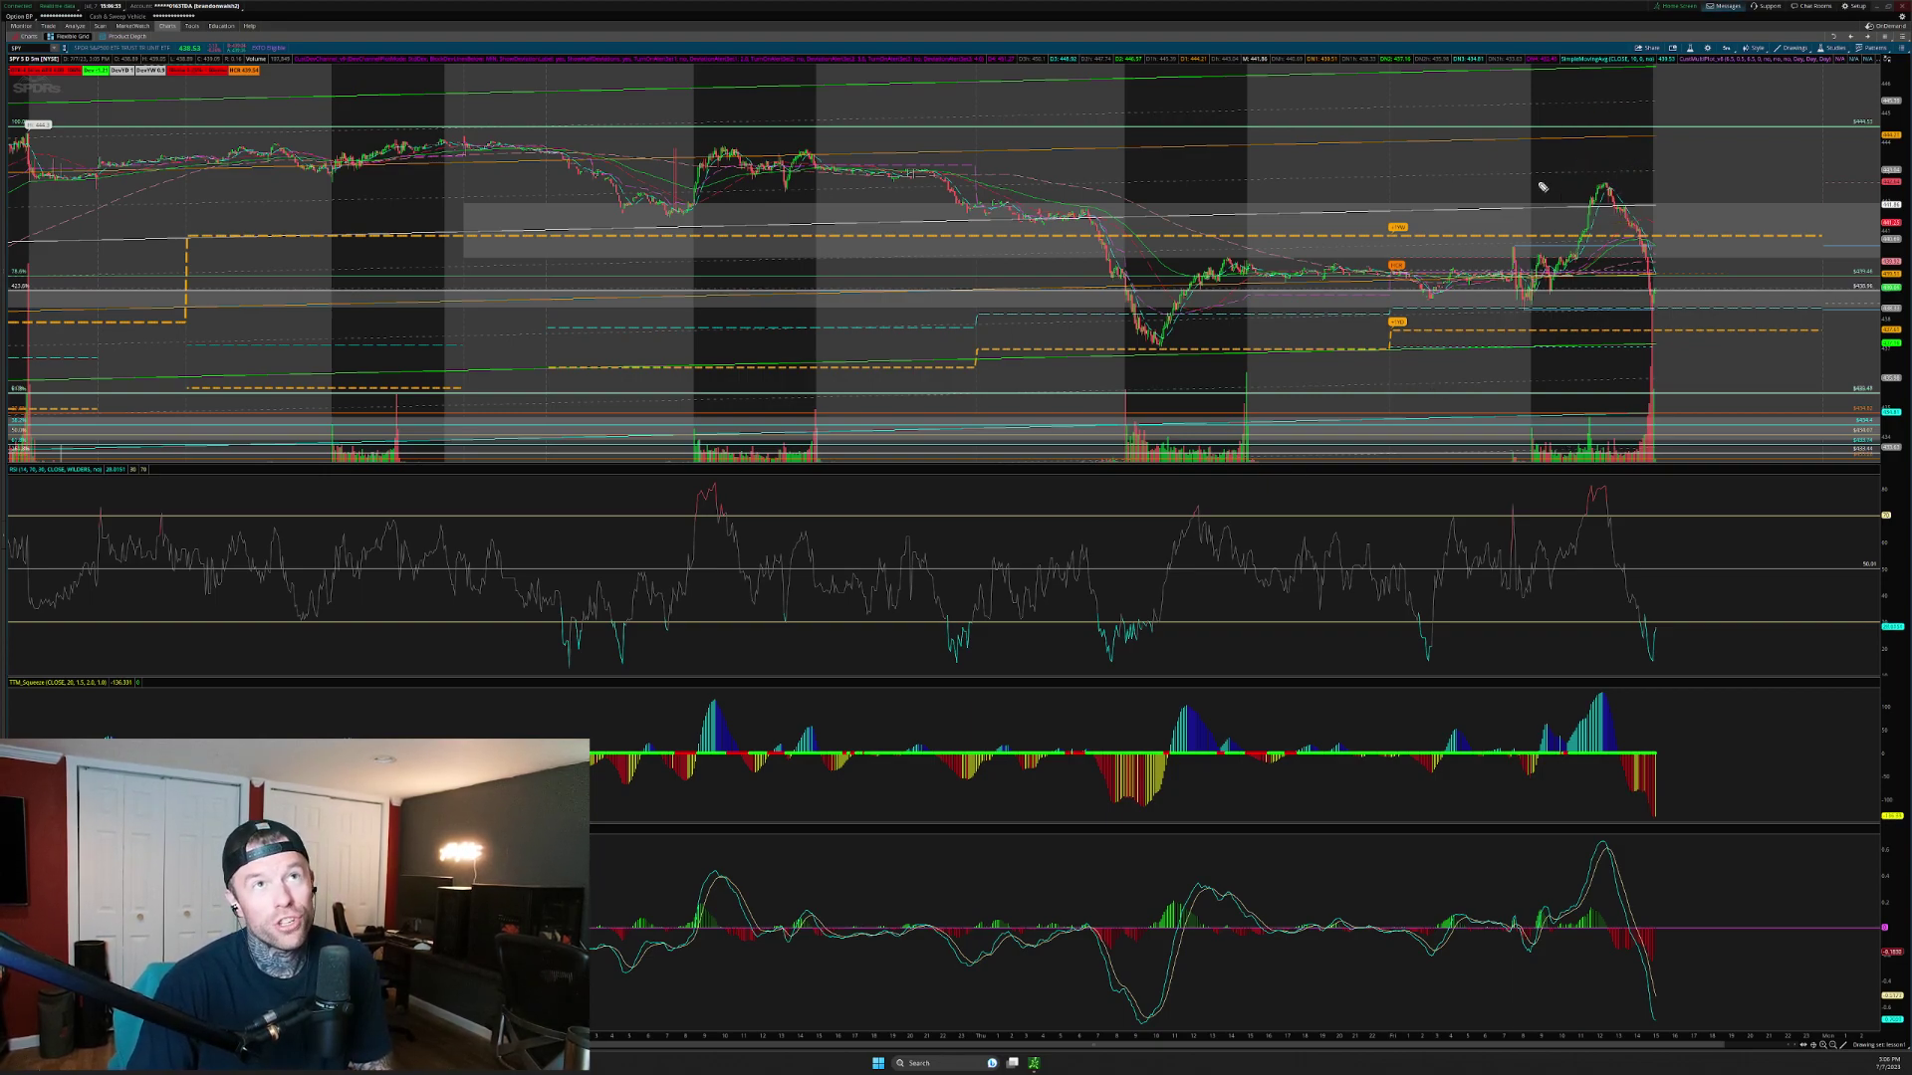
Trace the rally and sell-off between the circled upper level, peak and low, draw a line along the upper level, and clear the drawings
{"action": "left_click_drag", "start_coordinate": [1617, 116], "coordinate": [1613, 108]}
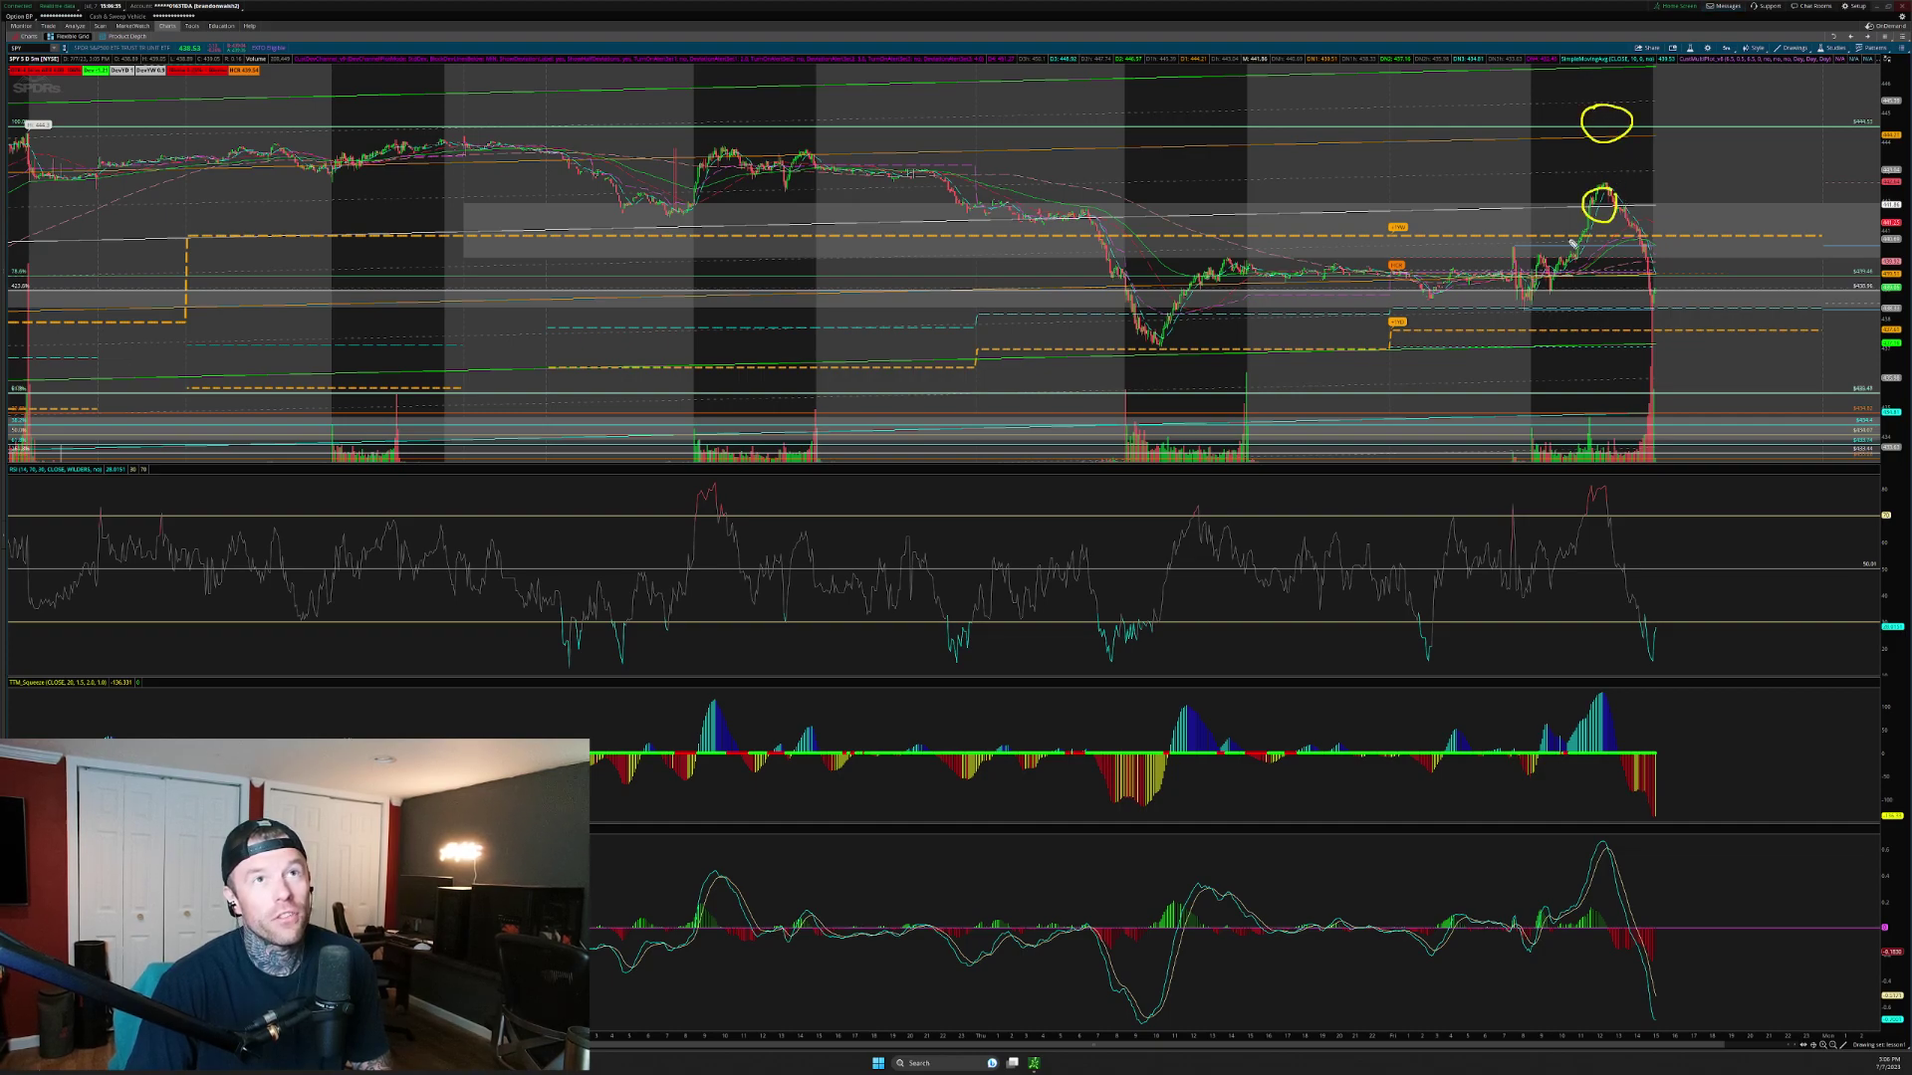
{"action": "mouse_move", "coordinate": [1510, 292]}
{"action": "left_mouse_down"}
{"action": "mouse_move", "coordinate": [1583, 262]}
{"action": "mouse_move", "coordinate": [1607, 189]}
{"action": "mouse_move", "coordinate": [1661, 296]}
{"action": "mouse_move", "coordinate": [1698, 277]}
{"action": "mouse_move", "coordinate": [1639, 332]}
{"action": "left_mouse_up"}
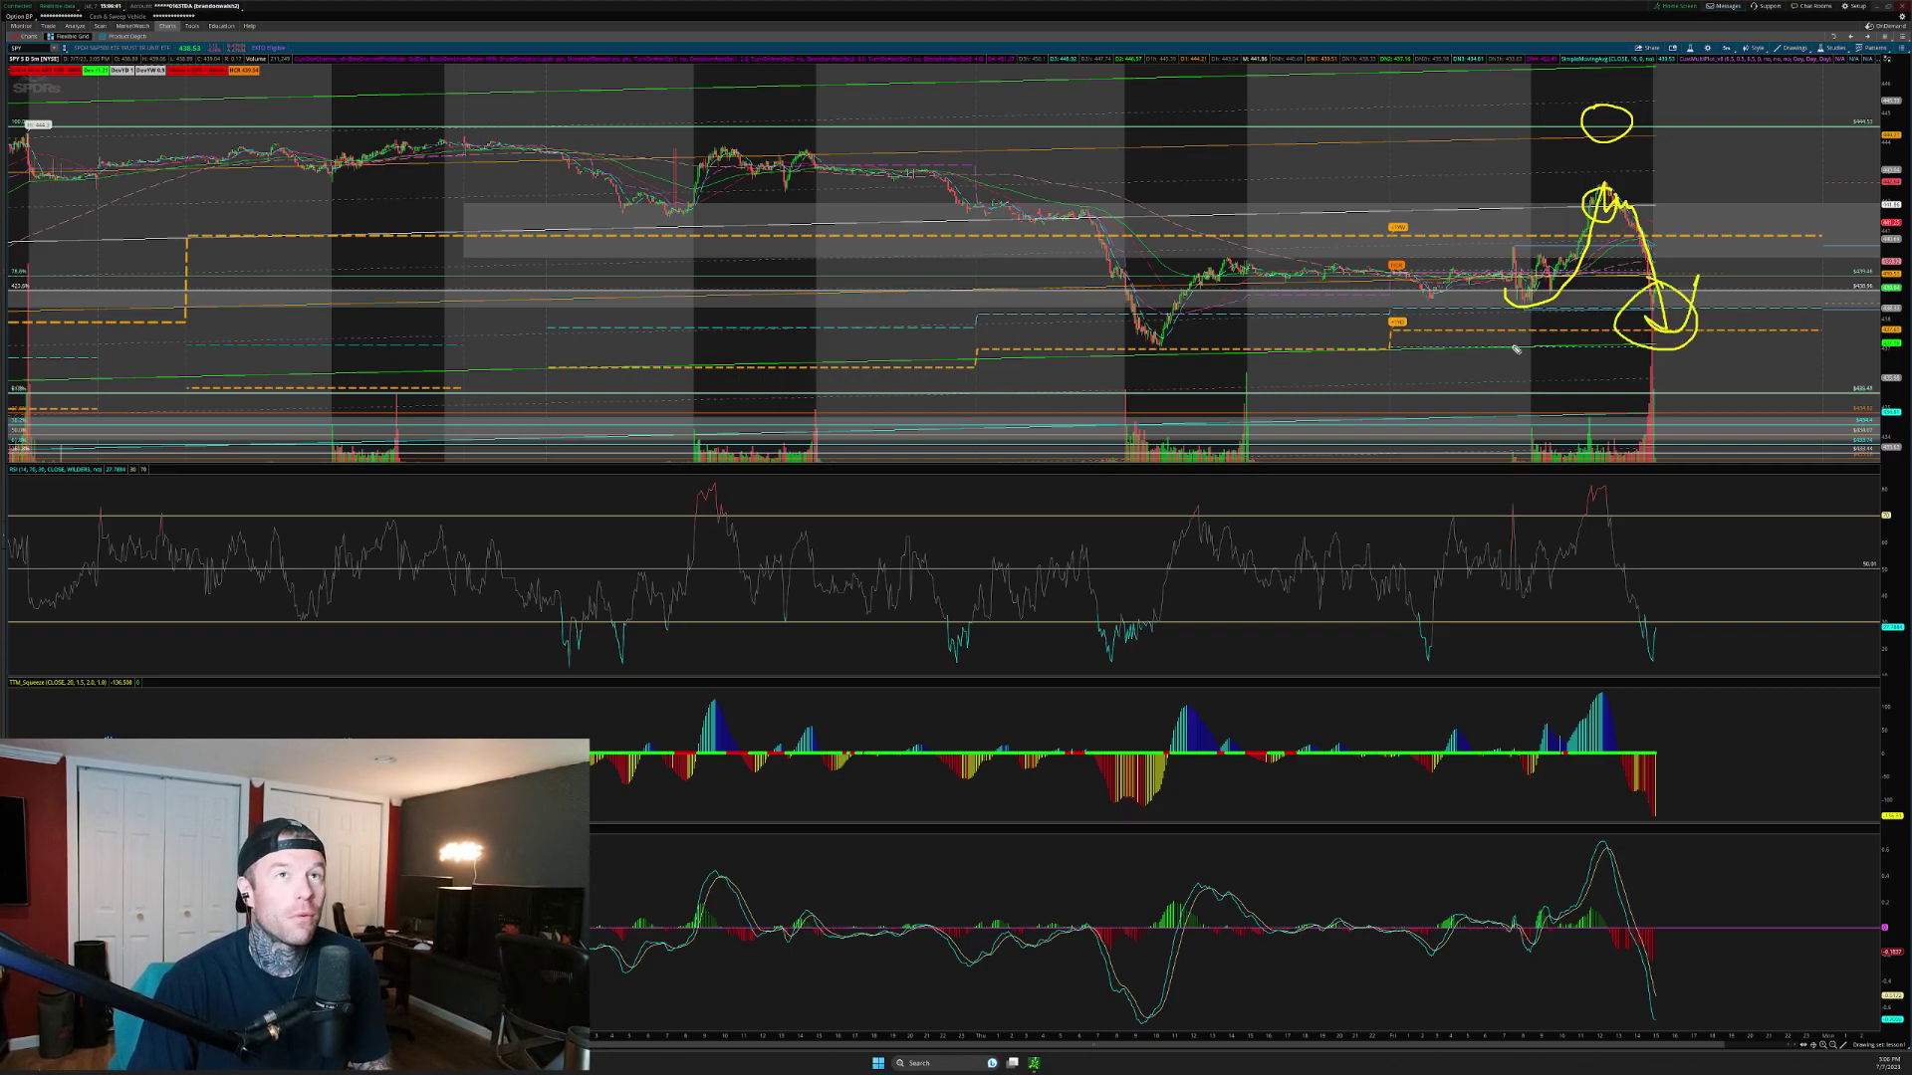
{"action": "mouse_move", "coordinate": [1879, 96]}
{"action": "left_mouse_down"}
{"action": "mouse_move", "coordinate": [1852, 154]}
{"action": "mouse_move", "coordinate": [1563, 126]}
{"action": "mouse_move", "coordinate": [1133, 132]}
{"action": "left_mouse_up"}
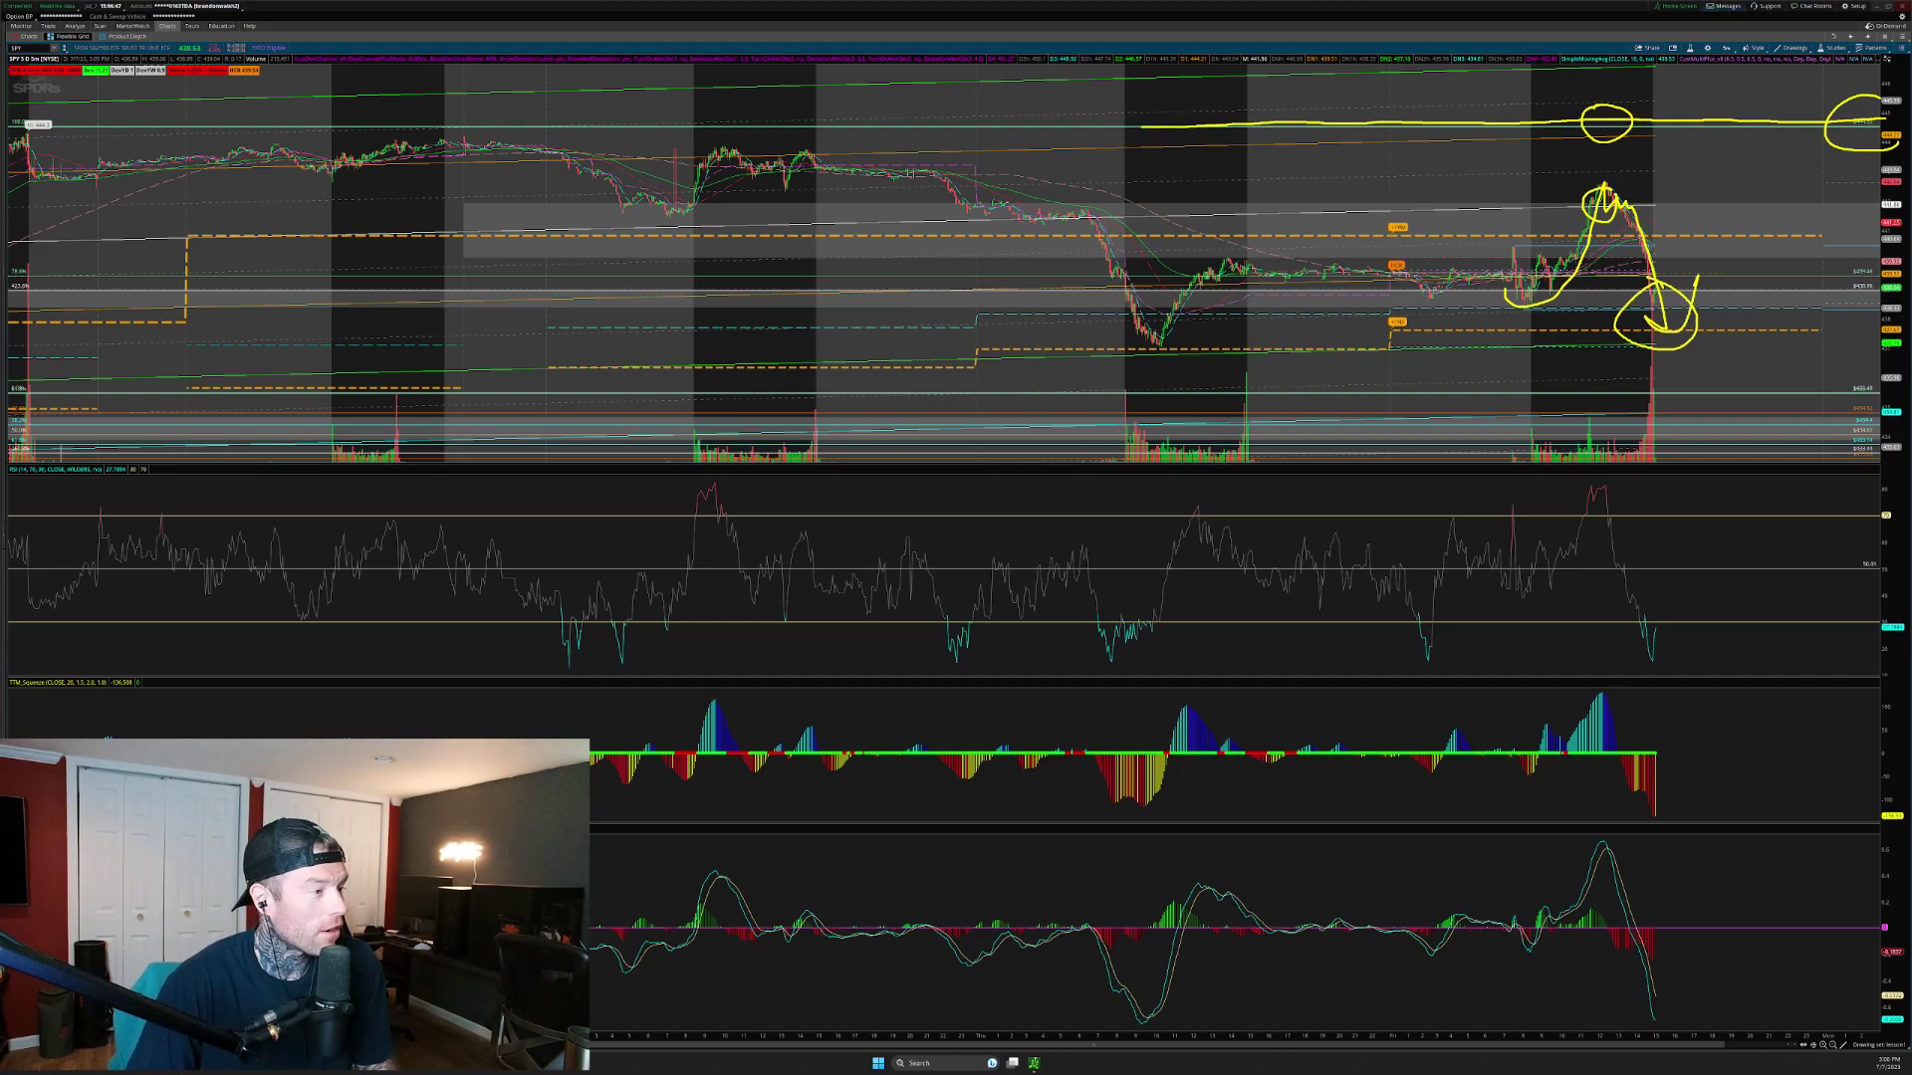
{"action": "key", "text": "Escape"}
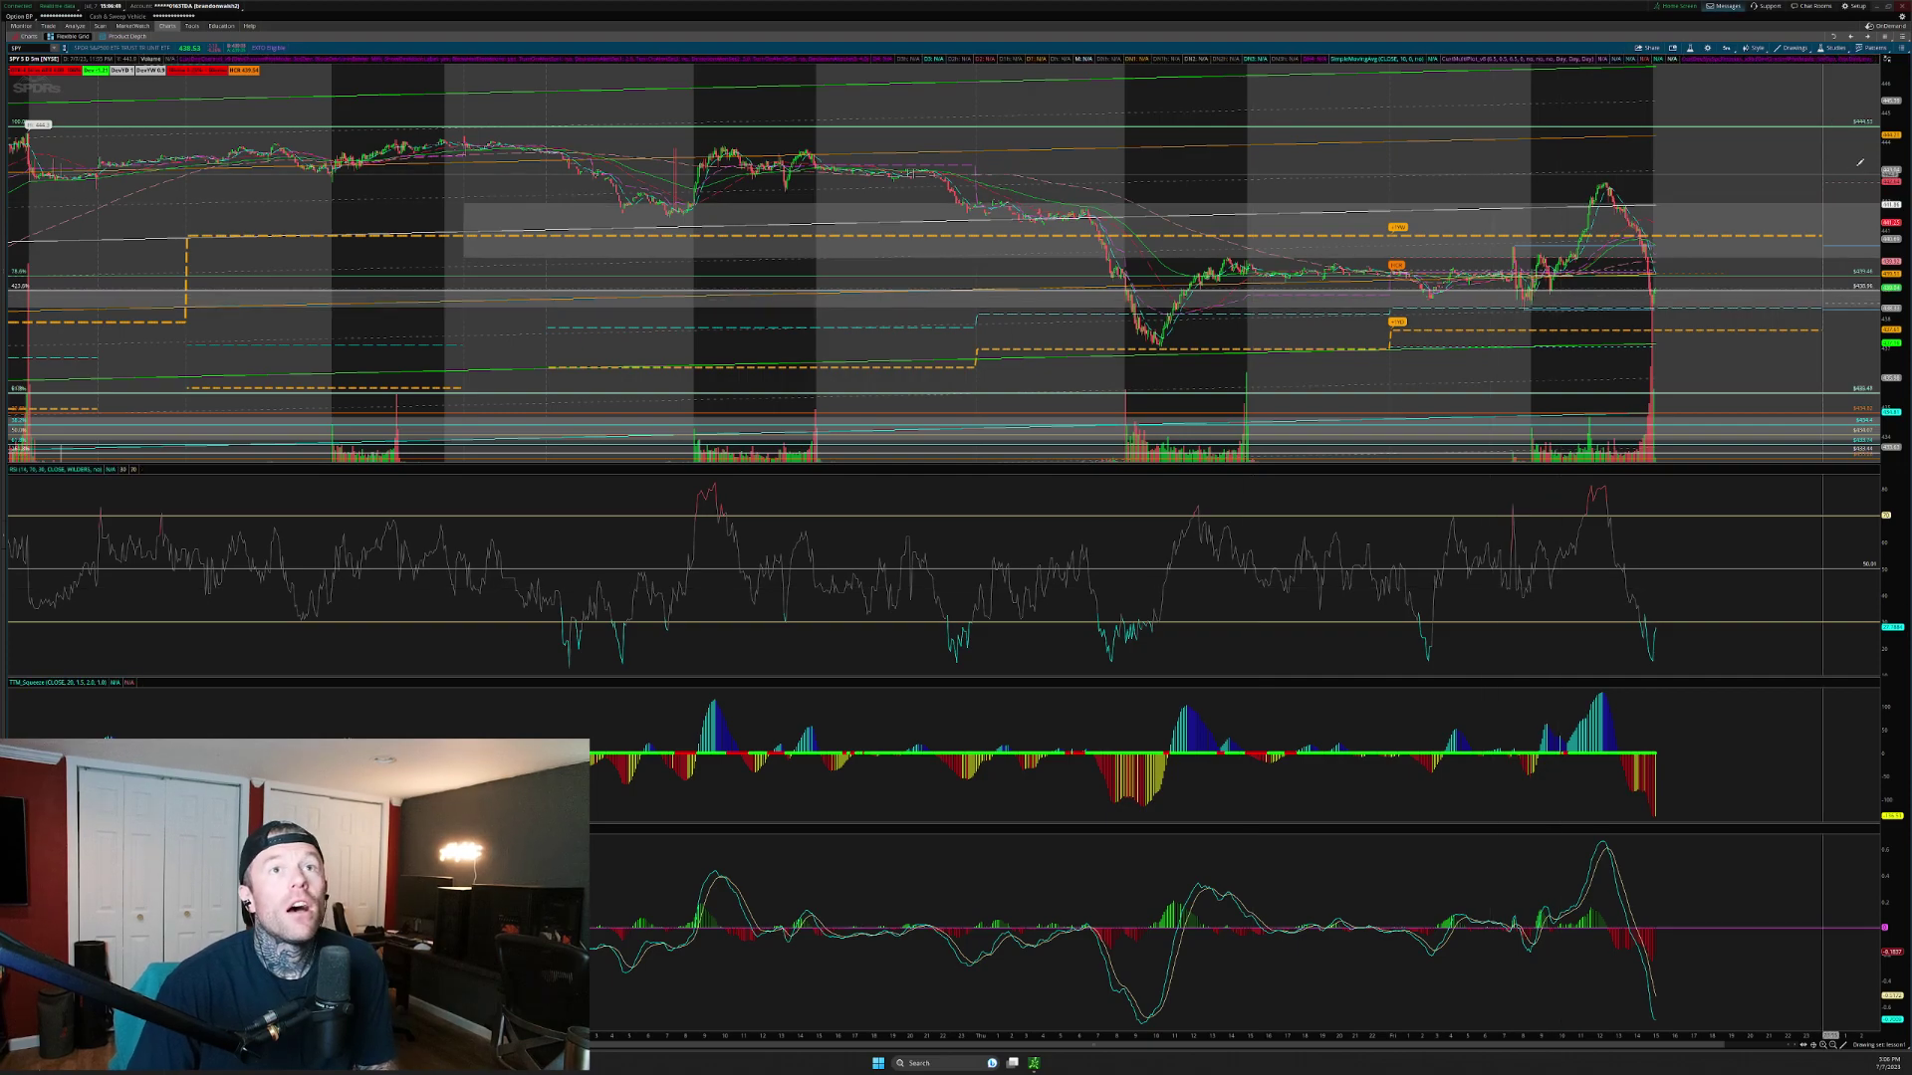
Examine the latest session's candles on the 5-minute chart and switch SPY back to the daily chart
{"action": "double_click", "coordinate": [1894, 165]}
{"action": "left_click_drag", "start_coordinate": [878, 100], "coordinate": [1900, 257]}
{"action": "left_click_drag", "start_coordinate": [831, 103], "coordinate": [1885, 125]}
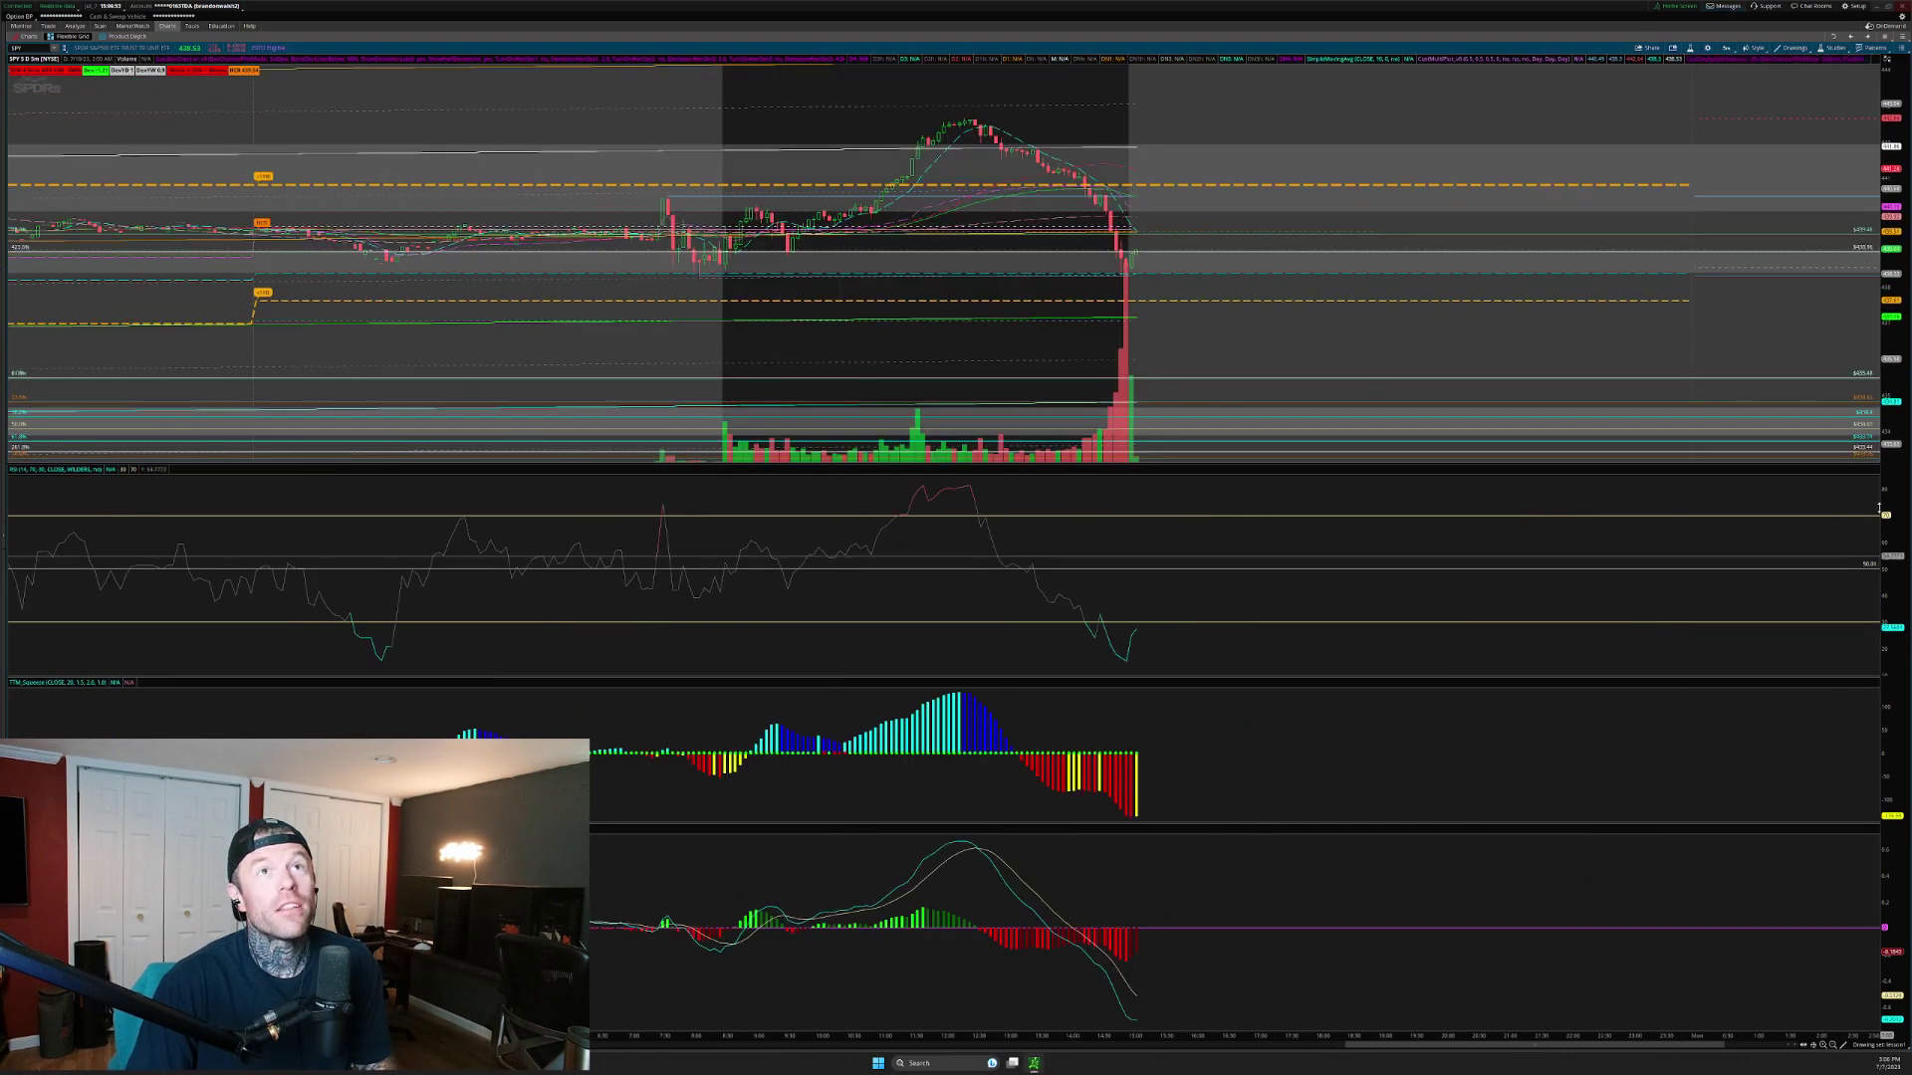
{"action": "left_click", "coordinate": [1728, 48]}
{"action": "left_click", "coordinate": [1702, 131]}
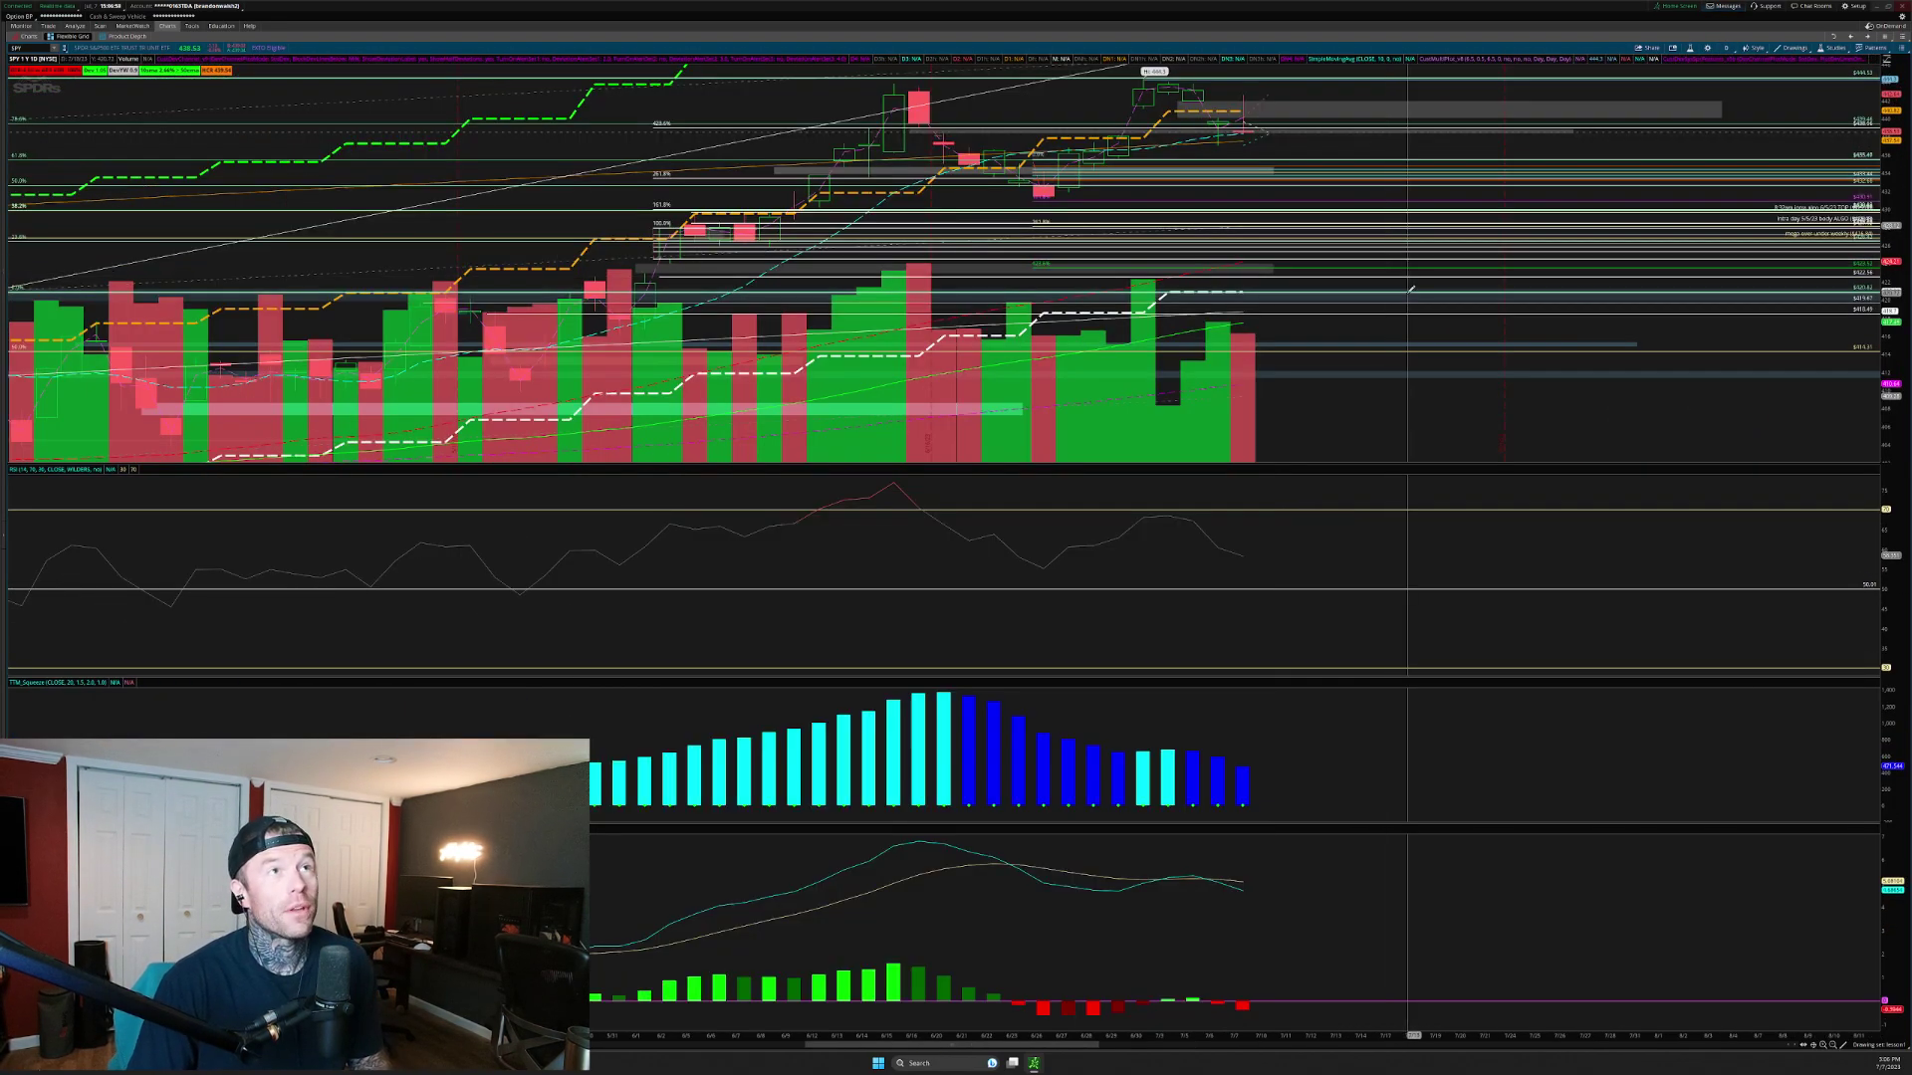
Remove the horizontal line and the gray zone just below SPY's latest daily candles
{"action": "left_click_drag", "start_coordinate": [1882, 289], "coordinate": [1879, 227]}
{"action": "right_click", "coordinate": [1099, 268]}
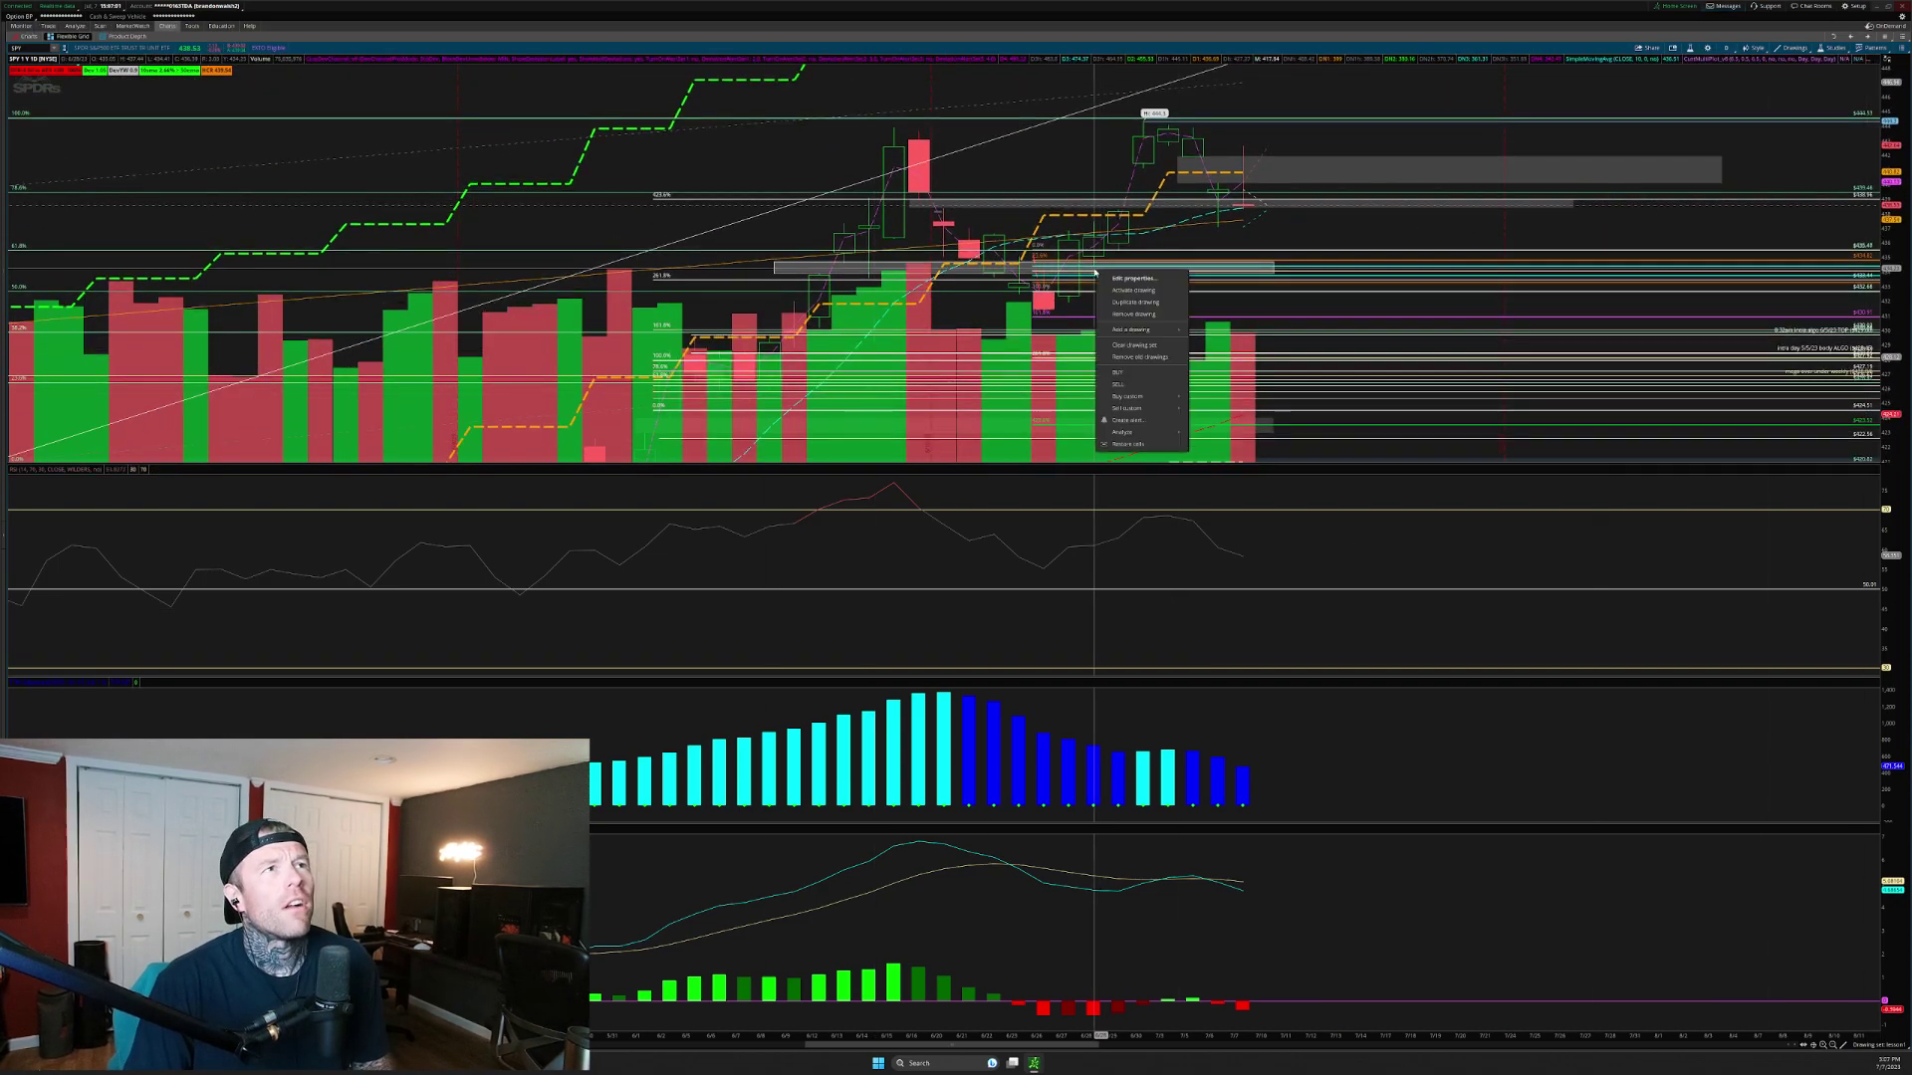
{"action": "right_click", "coordinate": [1339, 274]}
{"action": "left_click", "coordinate": [1365, 320]}
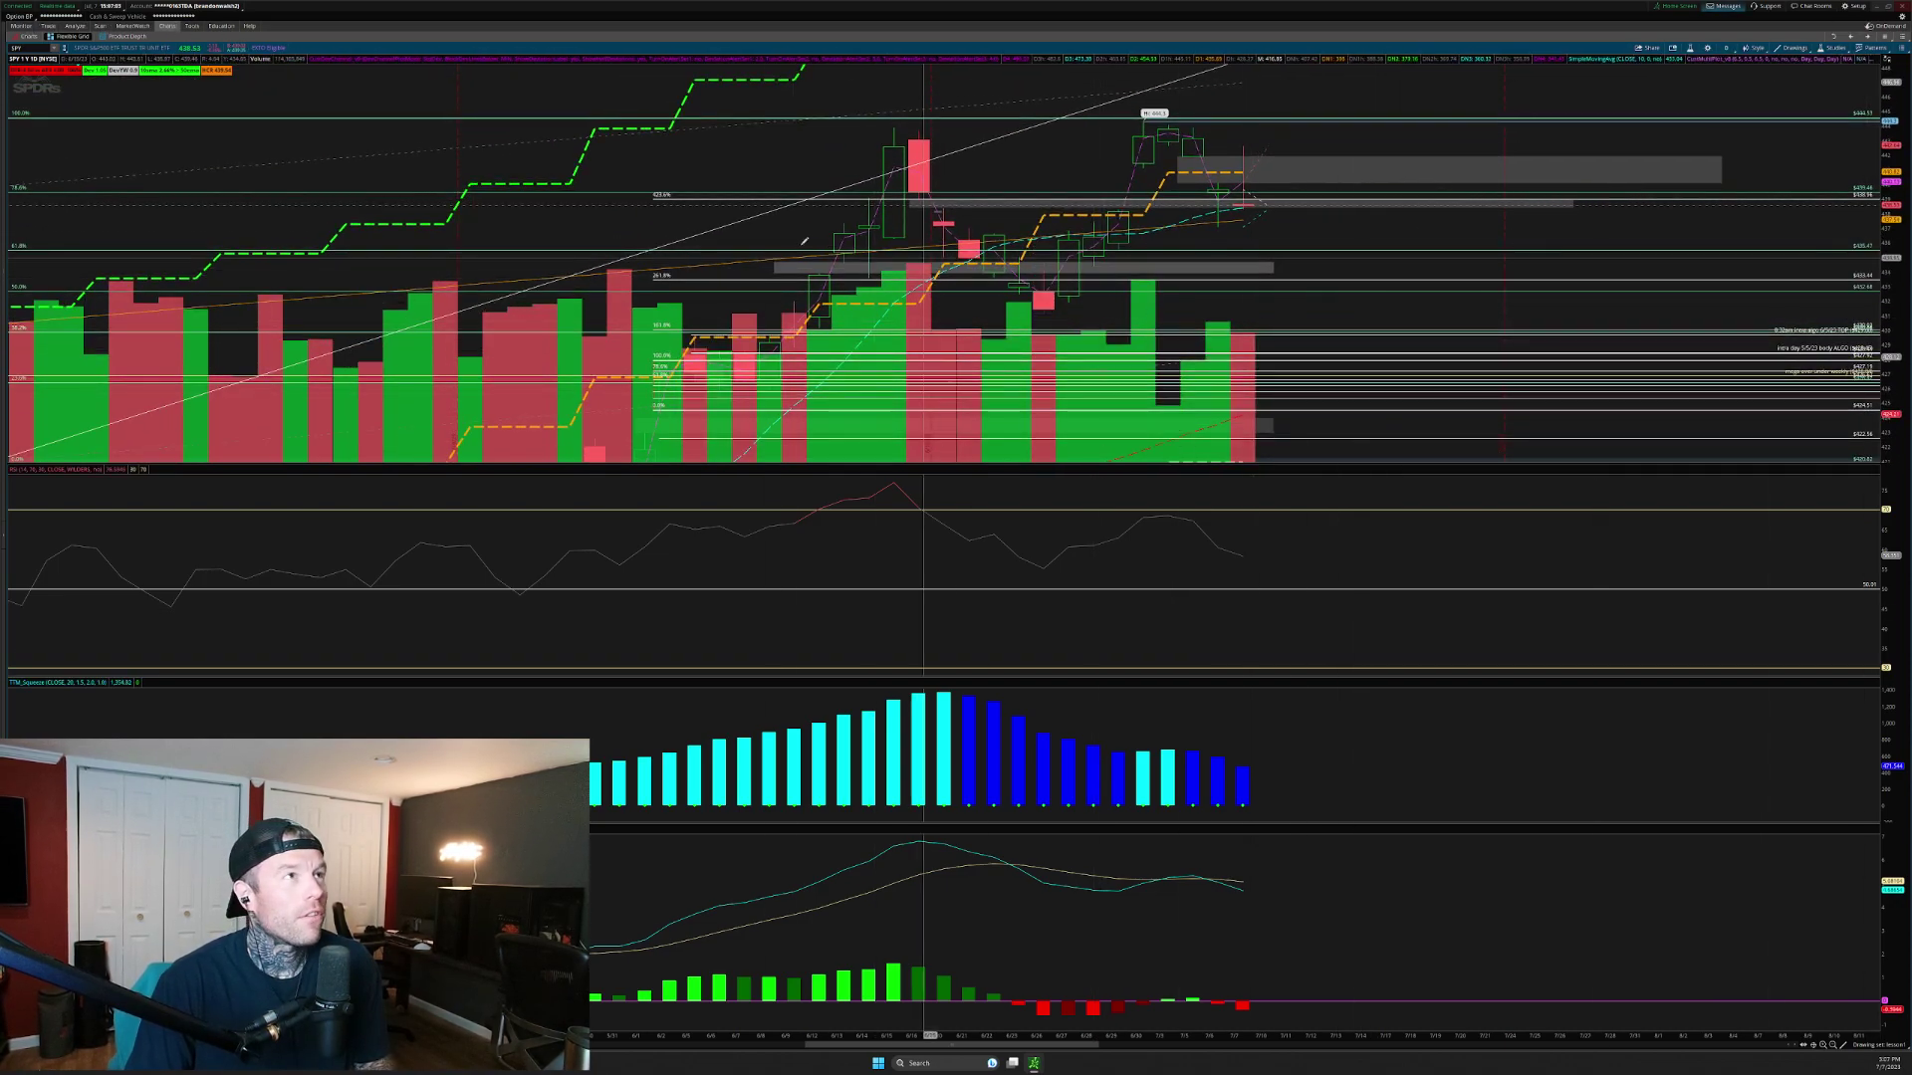
{"action": "right_click", "coordinate": [1148, 272]}
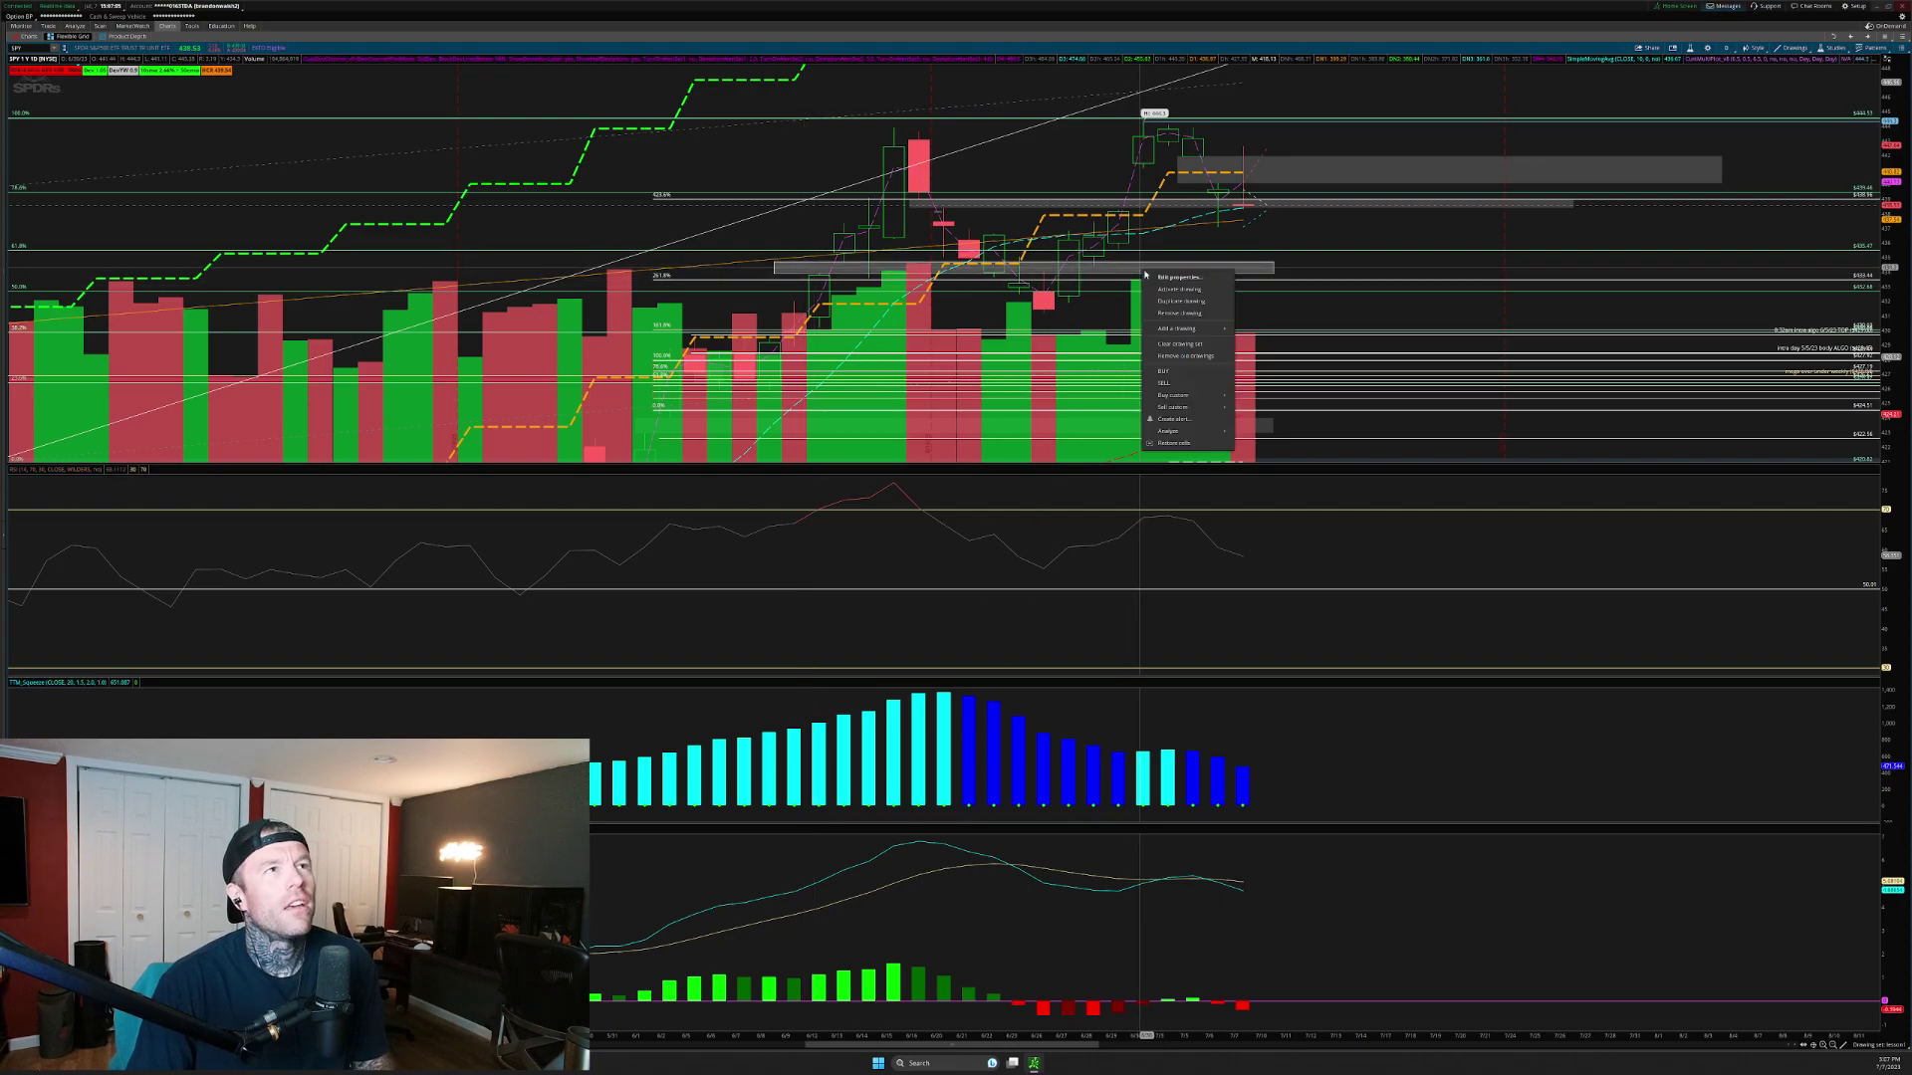
{"action": "left_click", "coordinate": [1178, 313]}
{"action": "mouse_move", "coordinate": [1892, 299]}
{"action": "left_mouse_down"}
{"action": "mouse_move", "coordinate": [1893, 261]}
{"action": "mouse_move", "coordinate": [1893, 339]}
{"action": "left_mouse_up"}
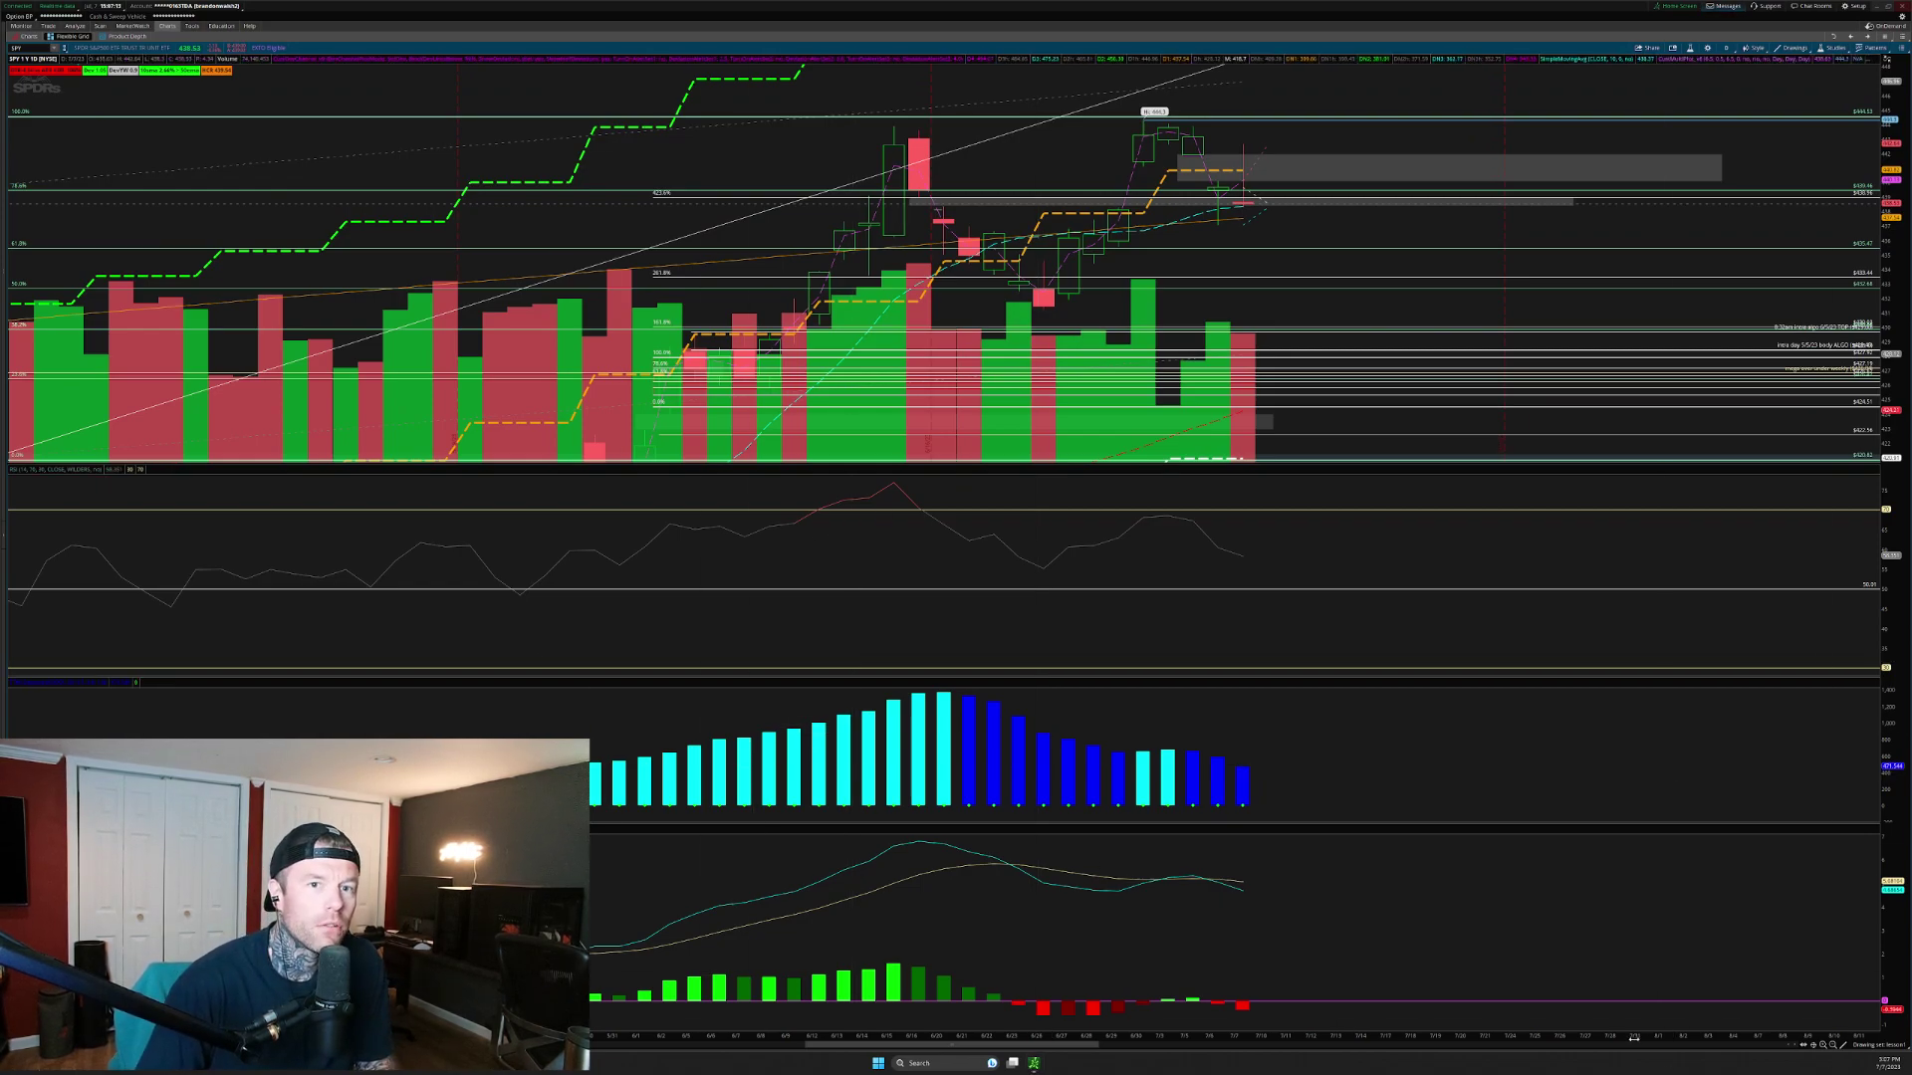
Switch SPY's daily chart to the Default drawing set and compress the price scale to include the lower support zones
{"action": "left_click", "coordinate": [1874, 1044]}
{"action": "left_click", "coordinate": [1838, 914]}
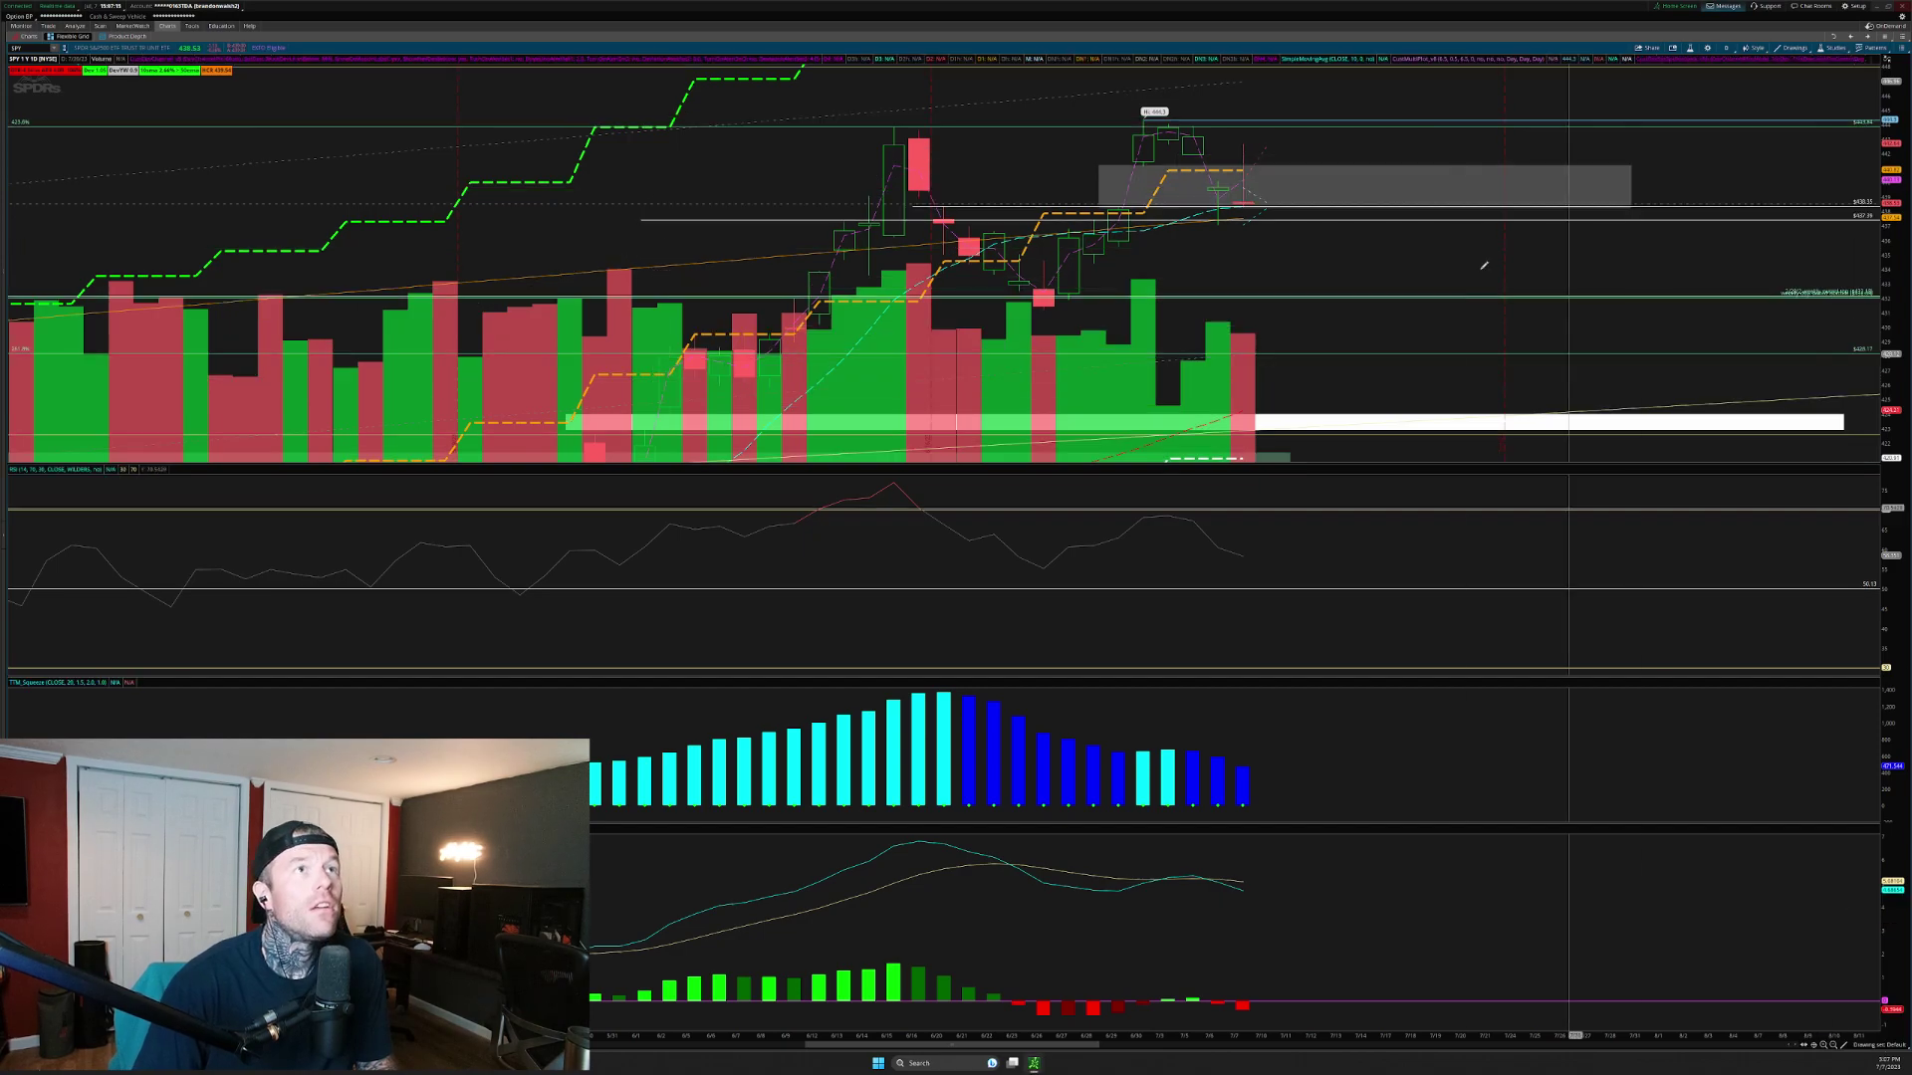
{"action": "left_click_drag", "start_coordinate": [1890, 304], "coordinate": [1890, 249]}
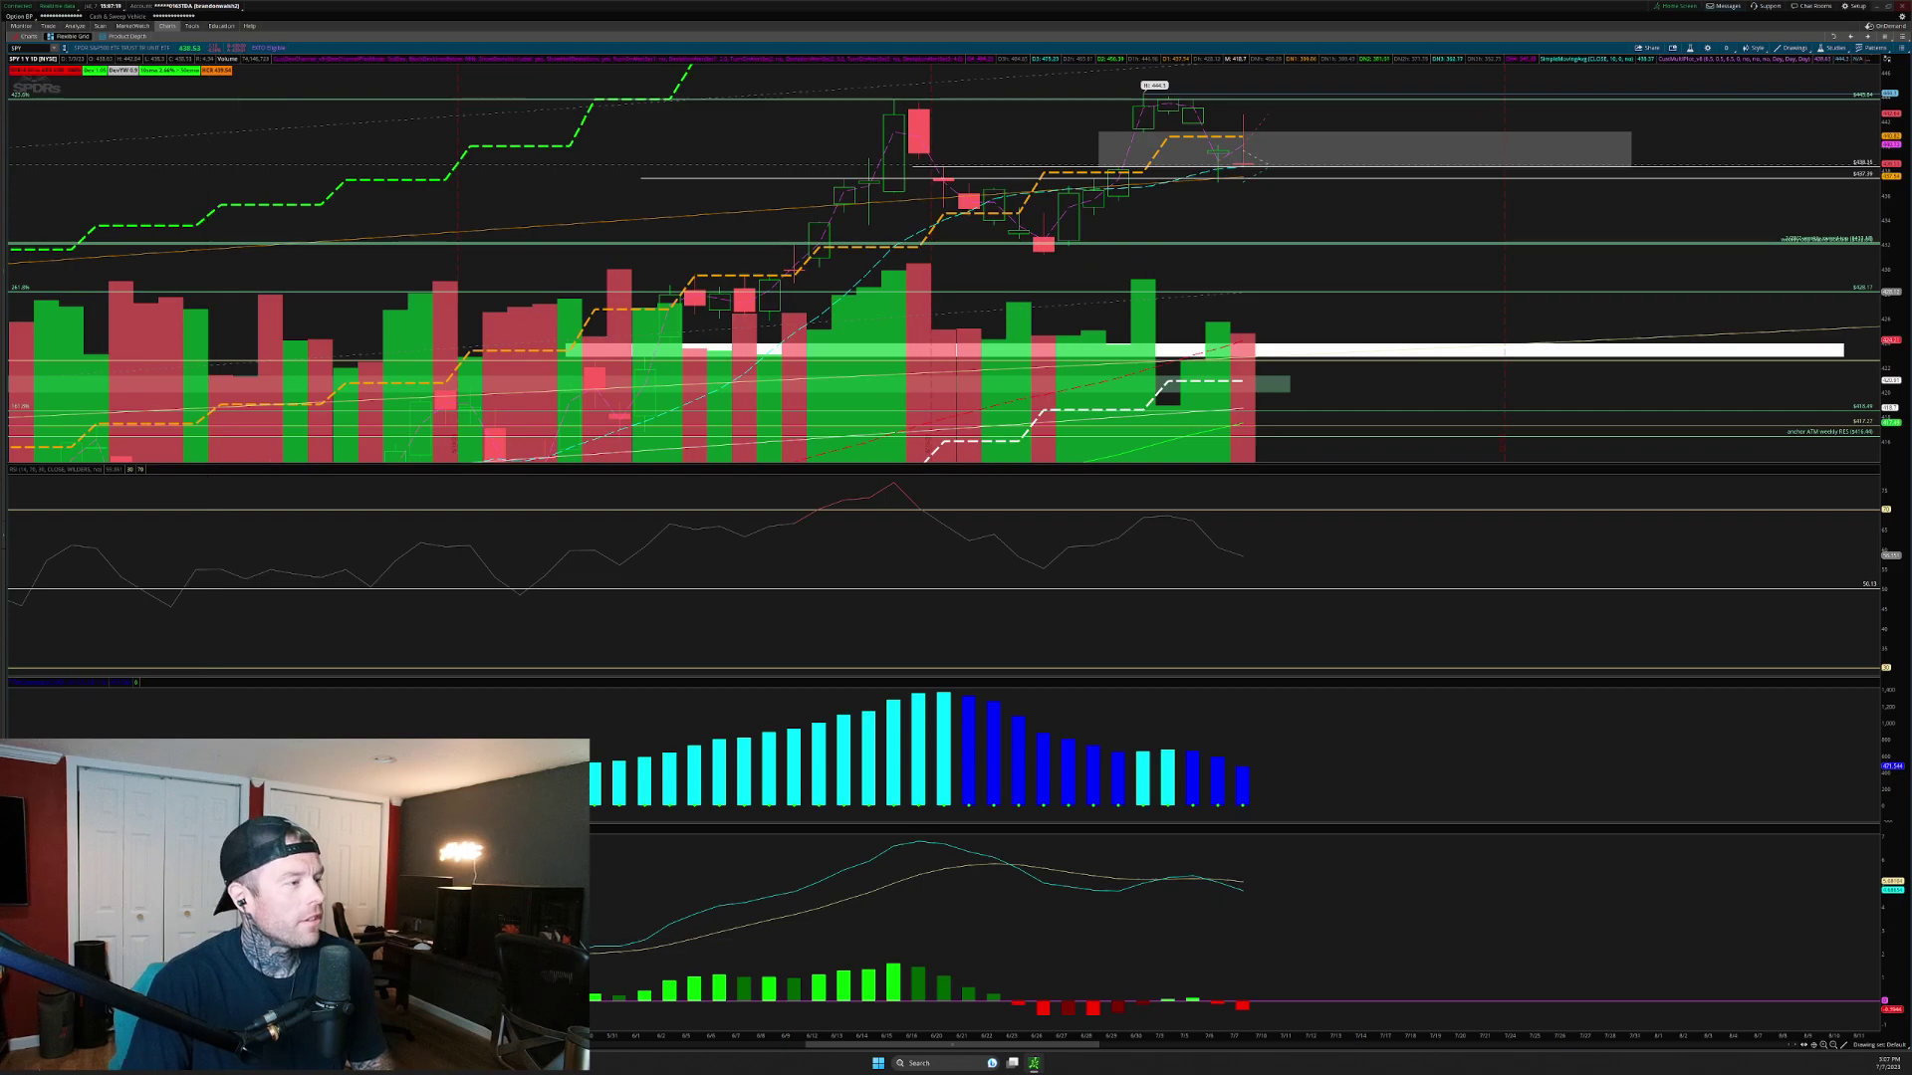
Sketch a decline from the circled peak to the circled lower level, mark the white support zone, and clear the drawings
{"action": "mouse_move", "coordinate": [1142, 87]}
{"action": "left_mouse_down"}
{"action": "mouse_move", "coordinate": [1406, 283]}
{"action": "mouse_move", "coordinate": [1883, 311]}
{"action": "left_mouse_up"}
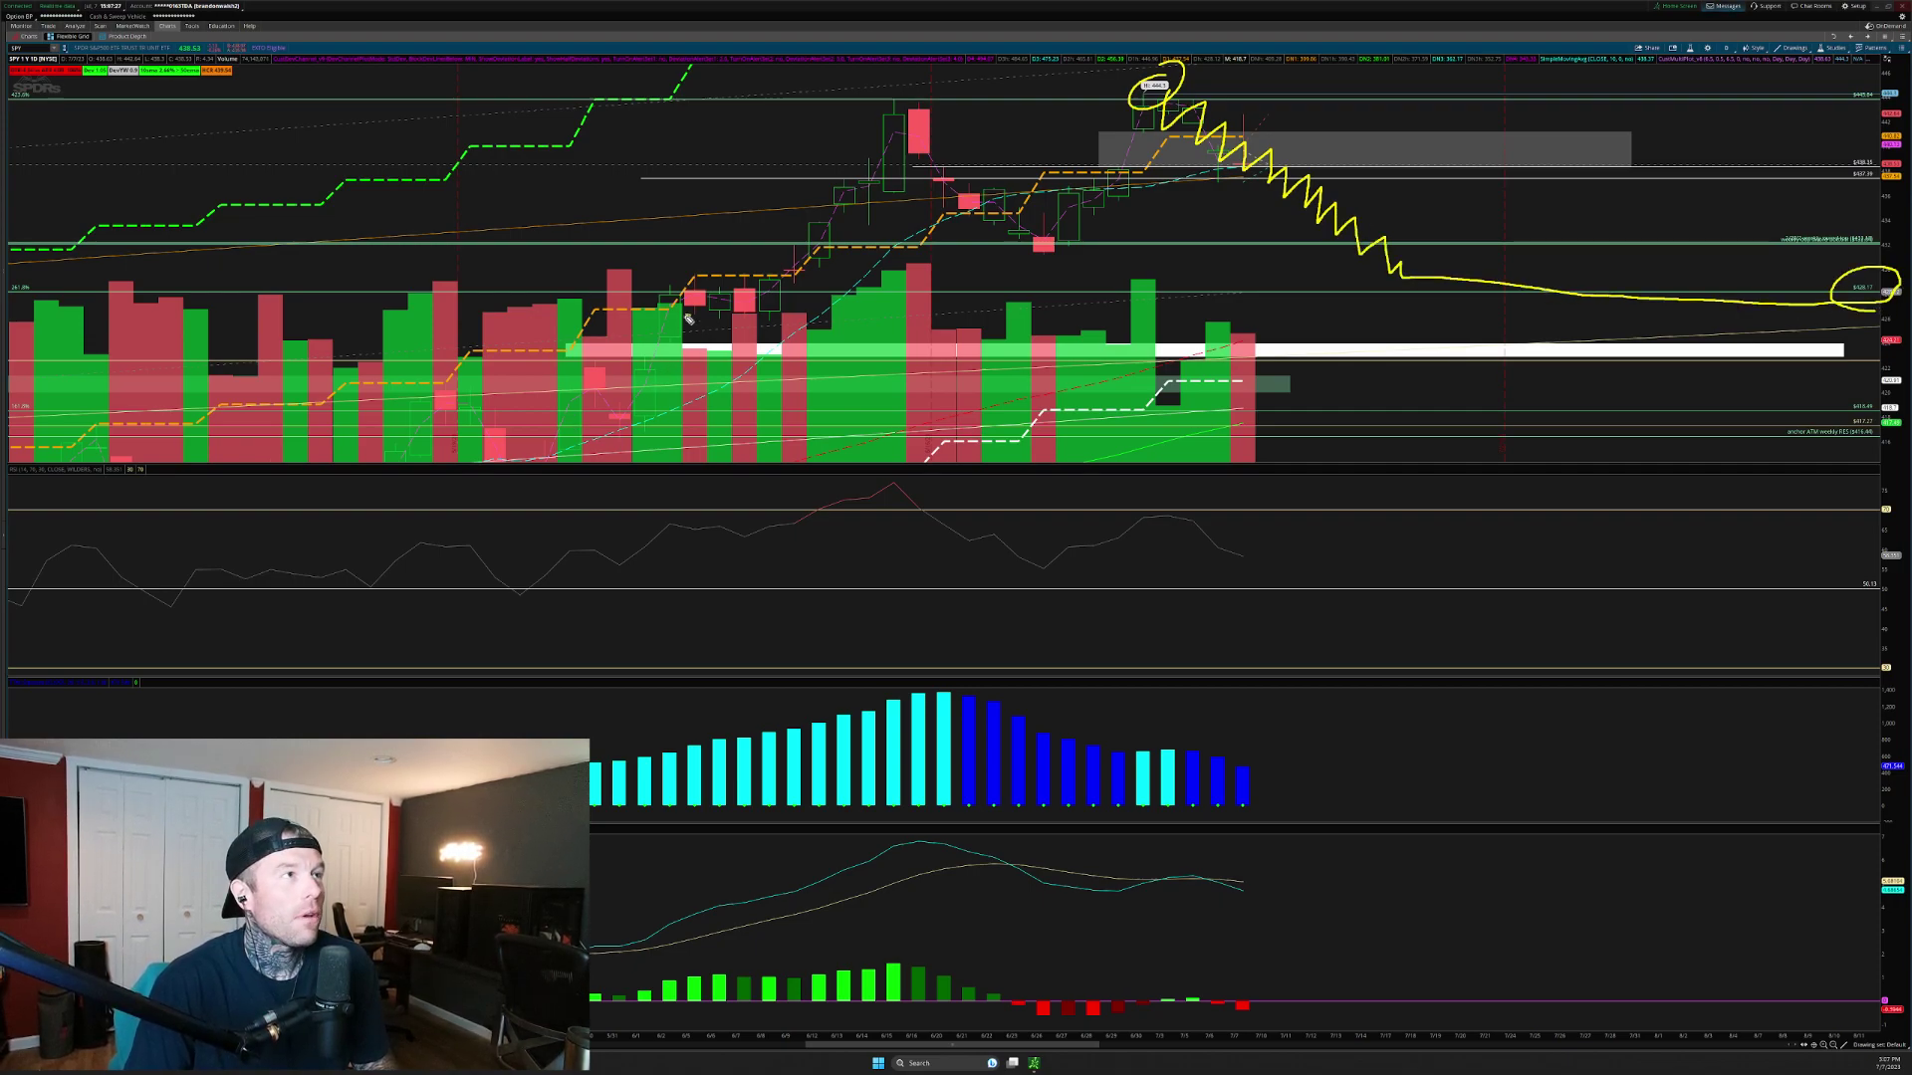
{"action": "mouse_move", "coordinate": [670, 318]}
{"action": "left_mouse_down"}
{"action": "mouse_move", "coordinate": [702, 376]}
{"action": "mouse_move", "coordinate": [1768, 359]}
{"action": "mouse_move", "coordinate": [1813, 335]}
{"action": "left_mouse_up"}
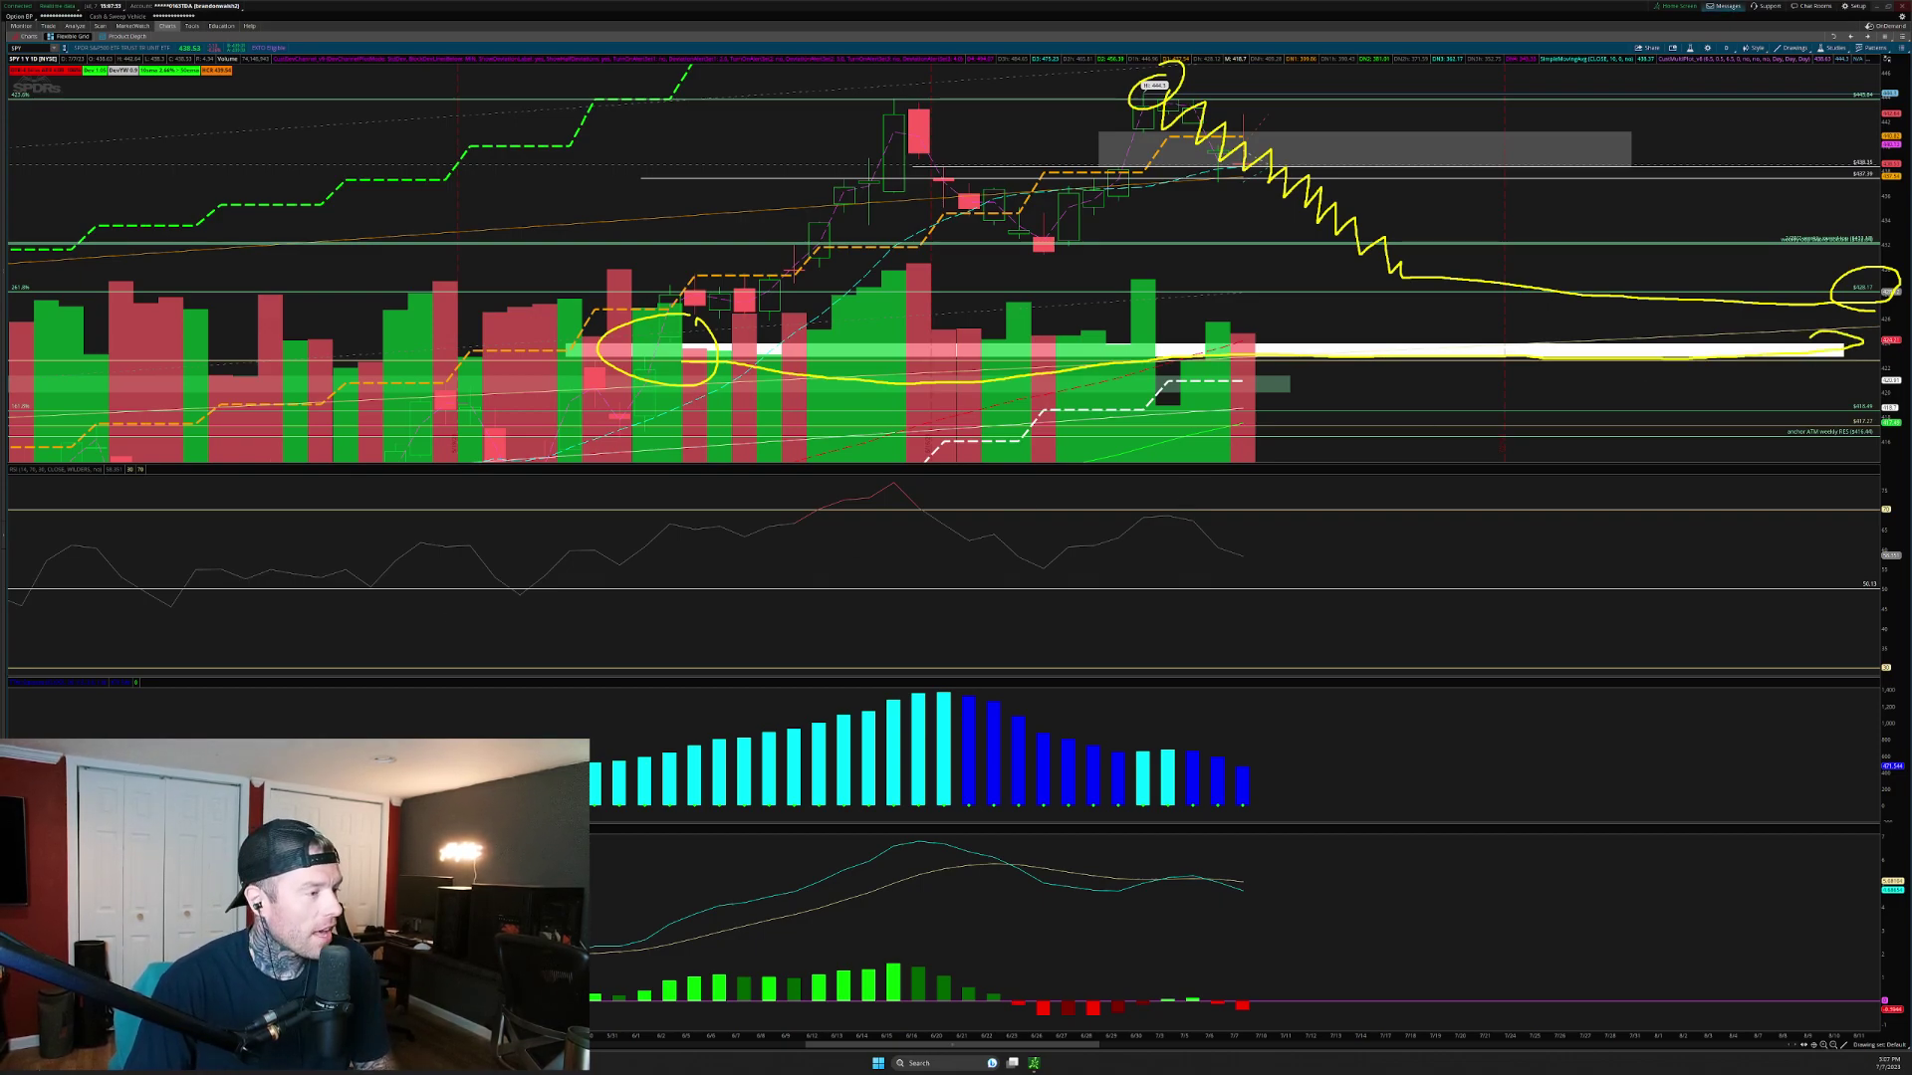
{"action": "key", "text": "Escape"}
Enlarge the price pane over the indicator panes and rescale the daily chart around SPY's multi-month uptrend
{"action": "right_click", "coordinate": [1407, 195]}
{"action": "left_click", "coordinate": [1423, 278]}
{"action": "left_click_drag", "start_coordinate": [1328, 465], "coordinate": [1329, 910]}
{"action": "left_click_drag", "start_coordinate": [518, 398], "coordinate": [1452, 401]}
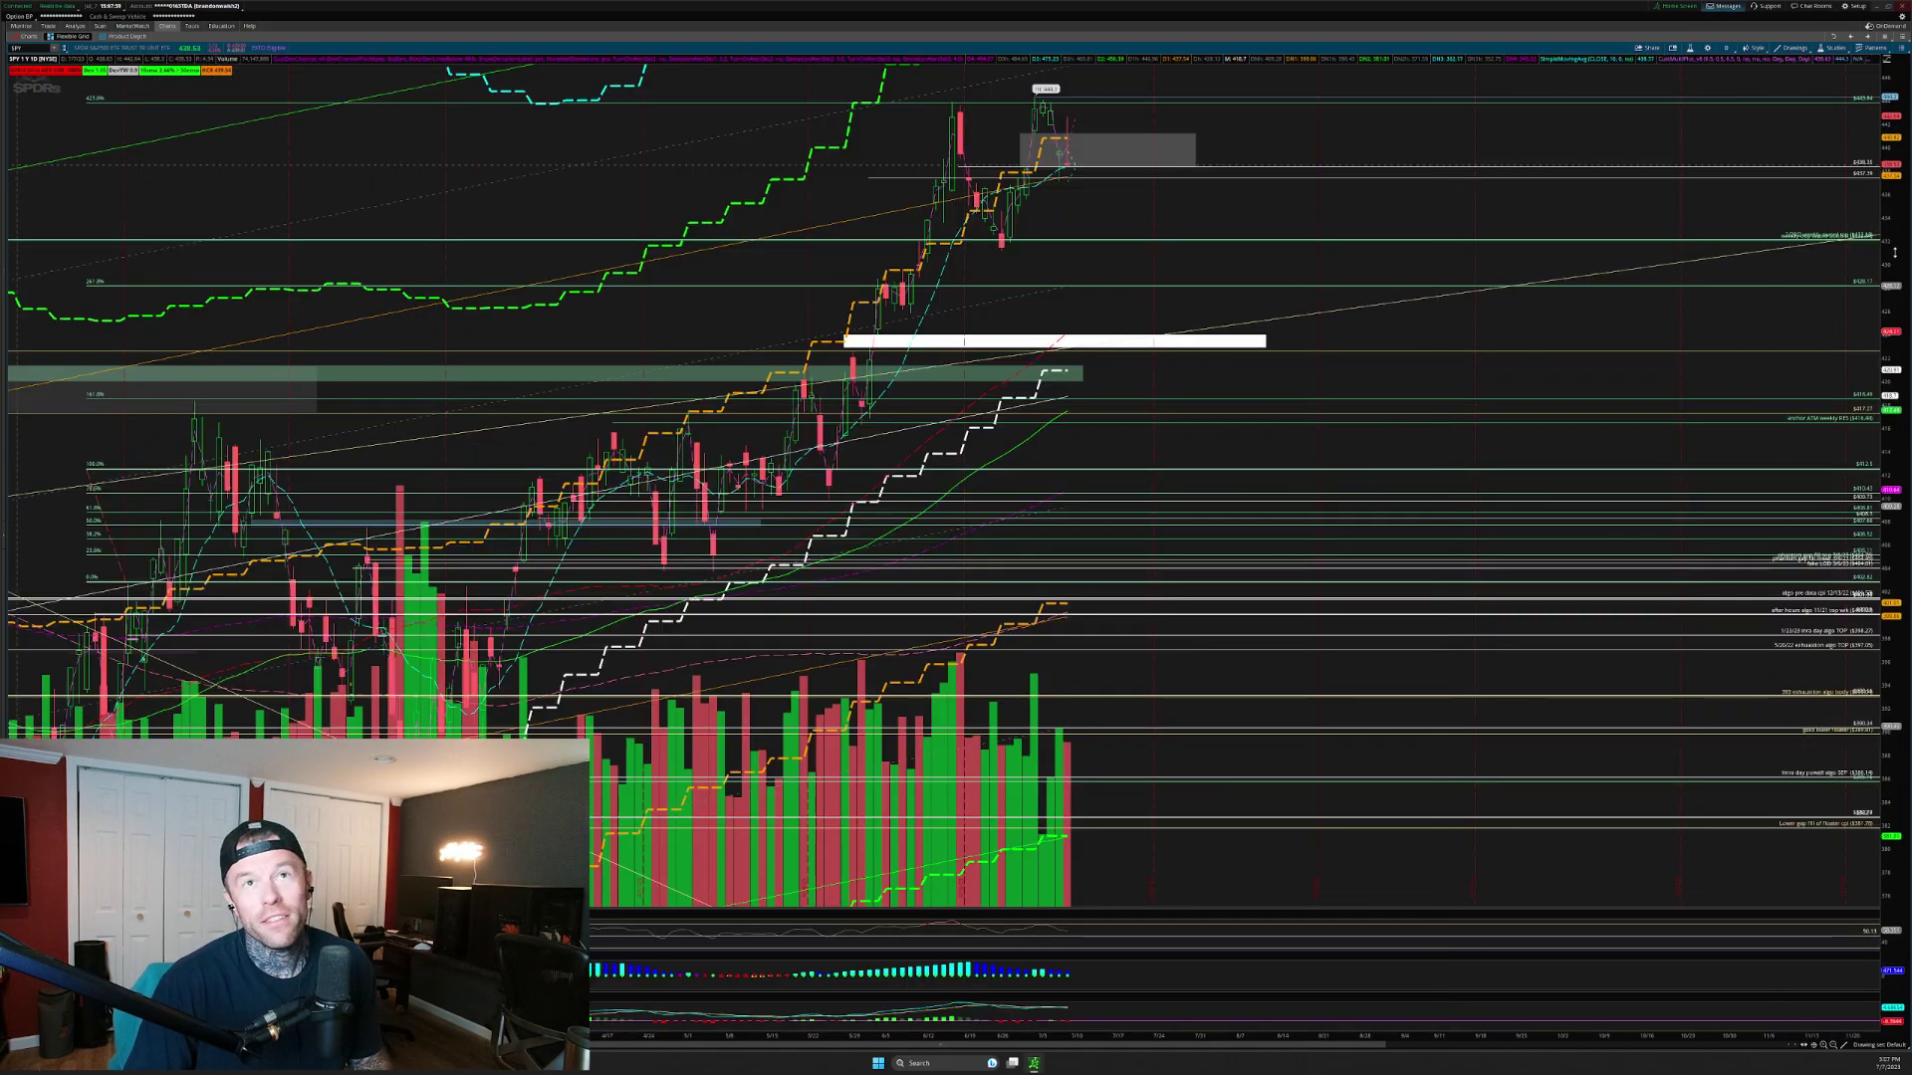
{"action": "left_click_drag", "start_coordinate": [1892, 234], "coordinate": [1892, 319]}
{"action": "left_click_drag", "start_coordinate": [340, 123], "coordinate": [1490, 651]}
{"action": "left_click_drag", "start_coordinate": [1882, 369], "coordinate": [1885, 413]}
{"action": "left_click_drag", "start_coordinate": [1013, 889], "coordinate": [1013, 821]}
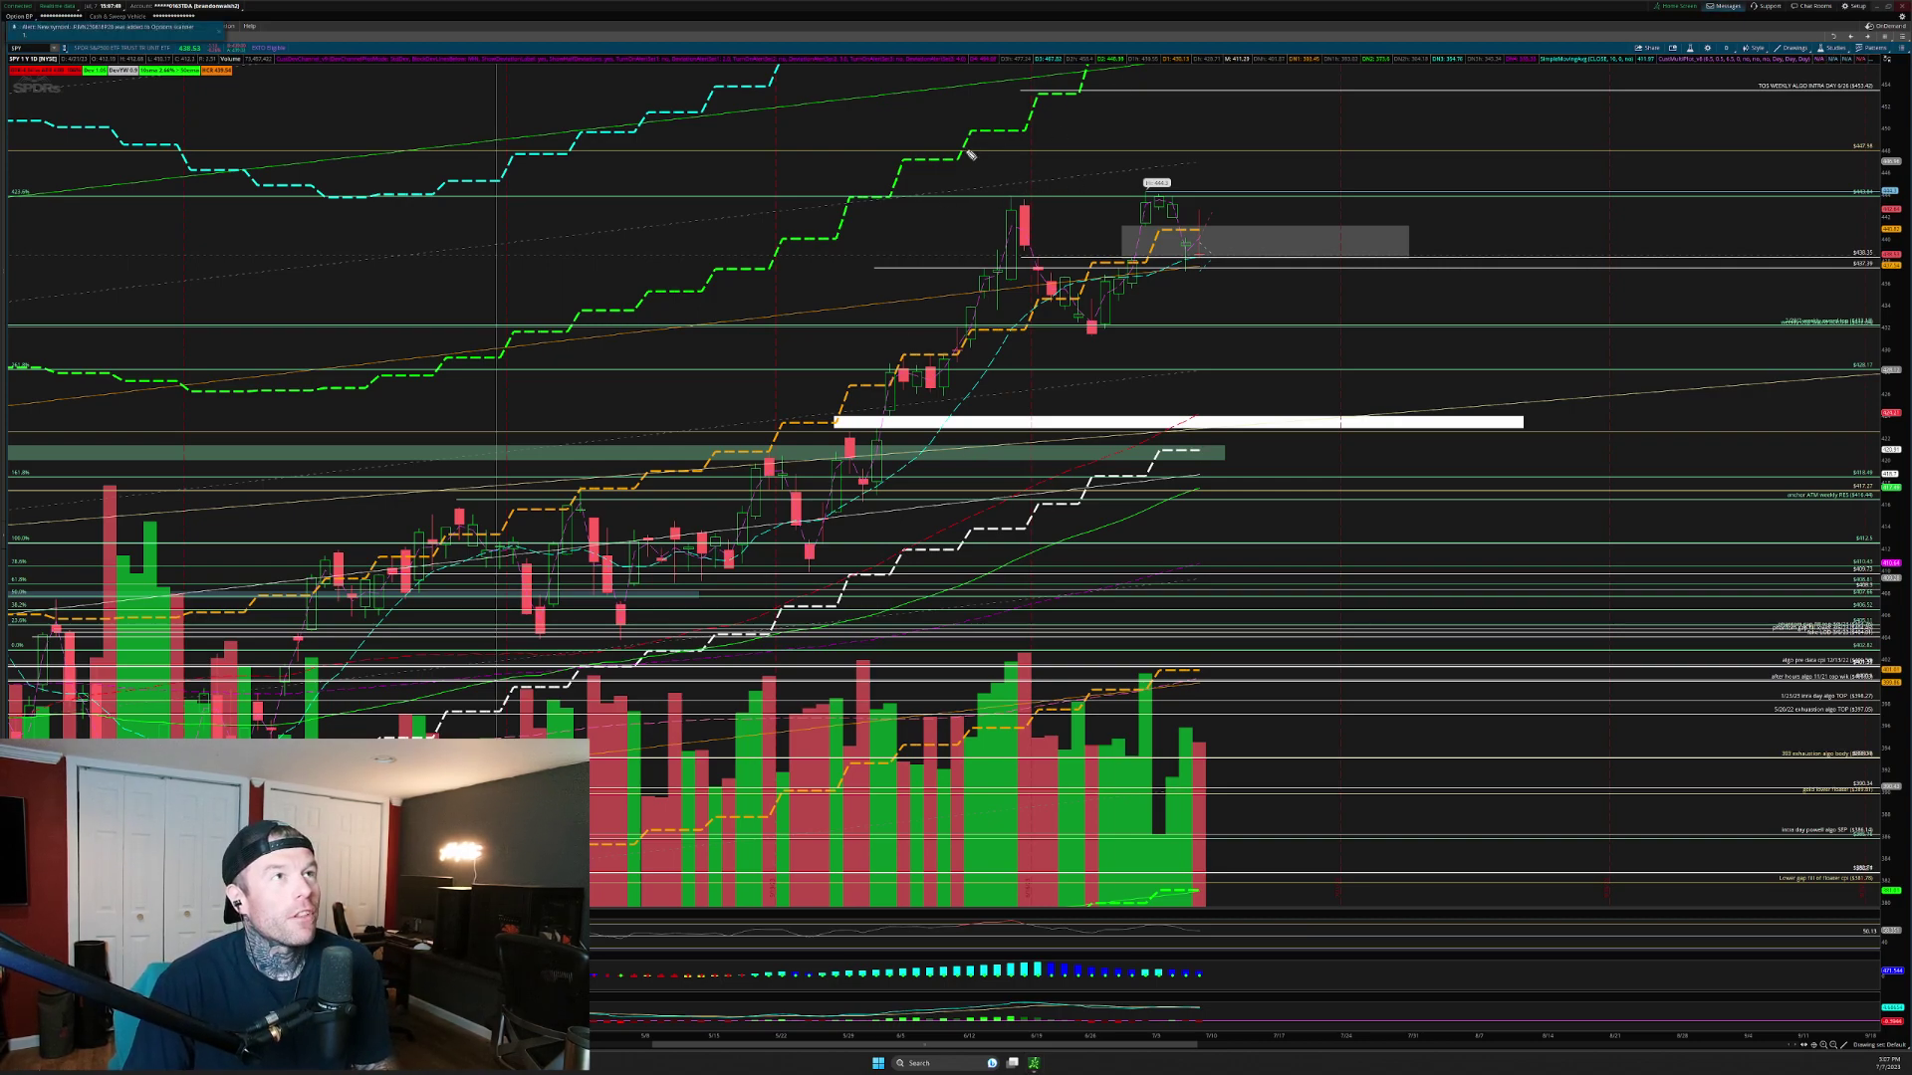
Trace the two highs, project a drop to the circled support, a bounce and a fall to the white zone, and clear the drawings
{"action": "mouse_move", "coordinate": [1021, 232]}
{"action": "left_mouse_down"}
{"action": "mouse_move", "coordinate": [1161, 219]}
{"action": "mouse_move", "coordinate": [1297, 319]}
{"action": "mouse_move", "coordinate": [1461, 329]}
{"action": "left_mouse_up"}
{"action": "mouse_move", "coordinate": [1876, 306]}
{"action": "left_mouse_down"}
{"action": "mouse_move", "coordinate": [1864, 356]}
{"action": "mouse_move", "coordinate": [1870, 306]}
{"action": "left_mouse_up"}
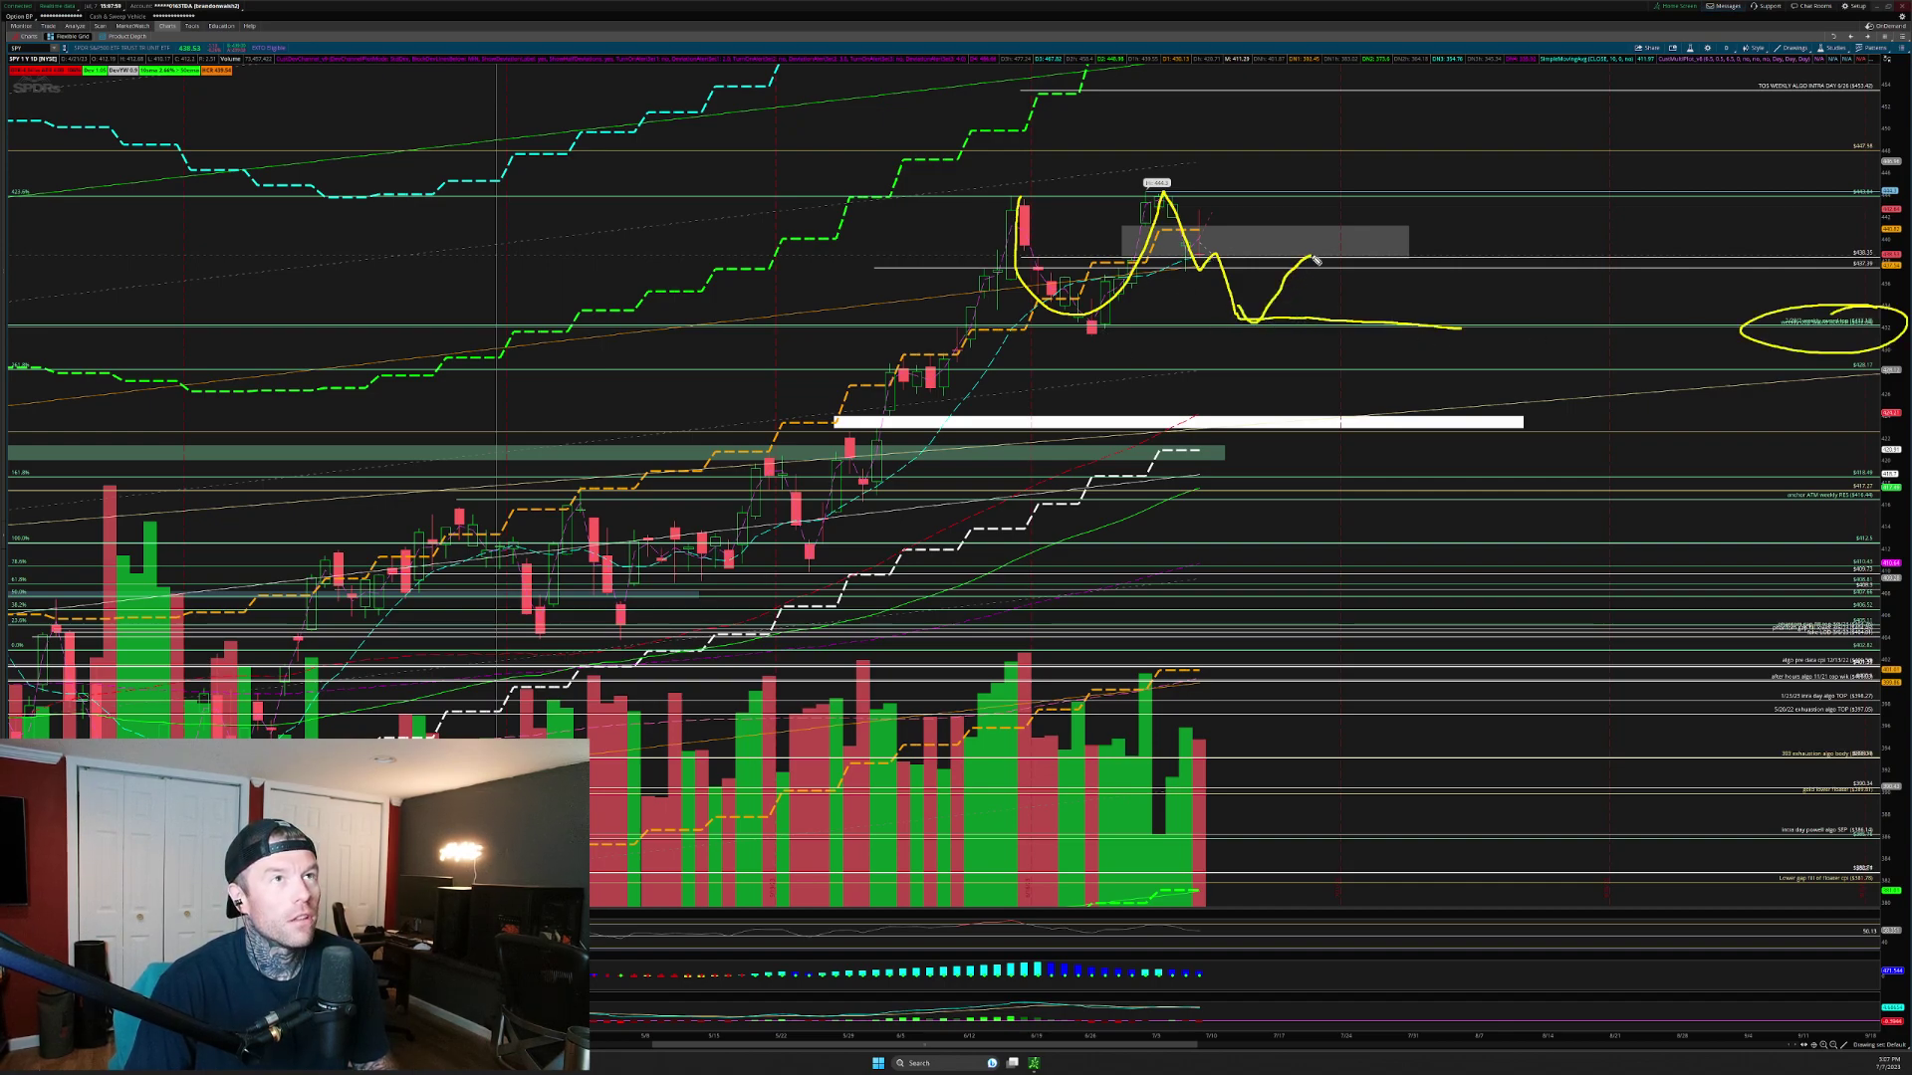
{"action": "mouse_move", "coordinate": [1316, 259]}
{"action": "left_mouse_down"}
{"action": "mouse_move", "coordinate": [1362, 299]}
{"action": "mouse_move", "coordinate": [1389, 416]}
{"action": "left_mouse_up"}
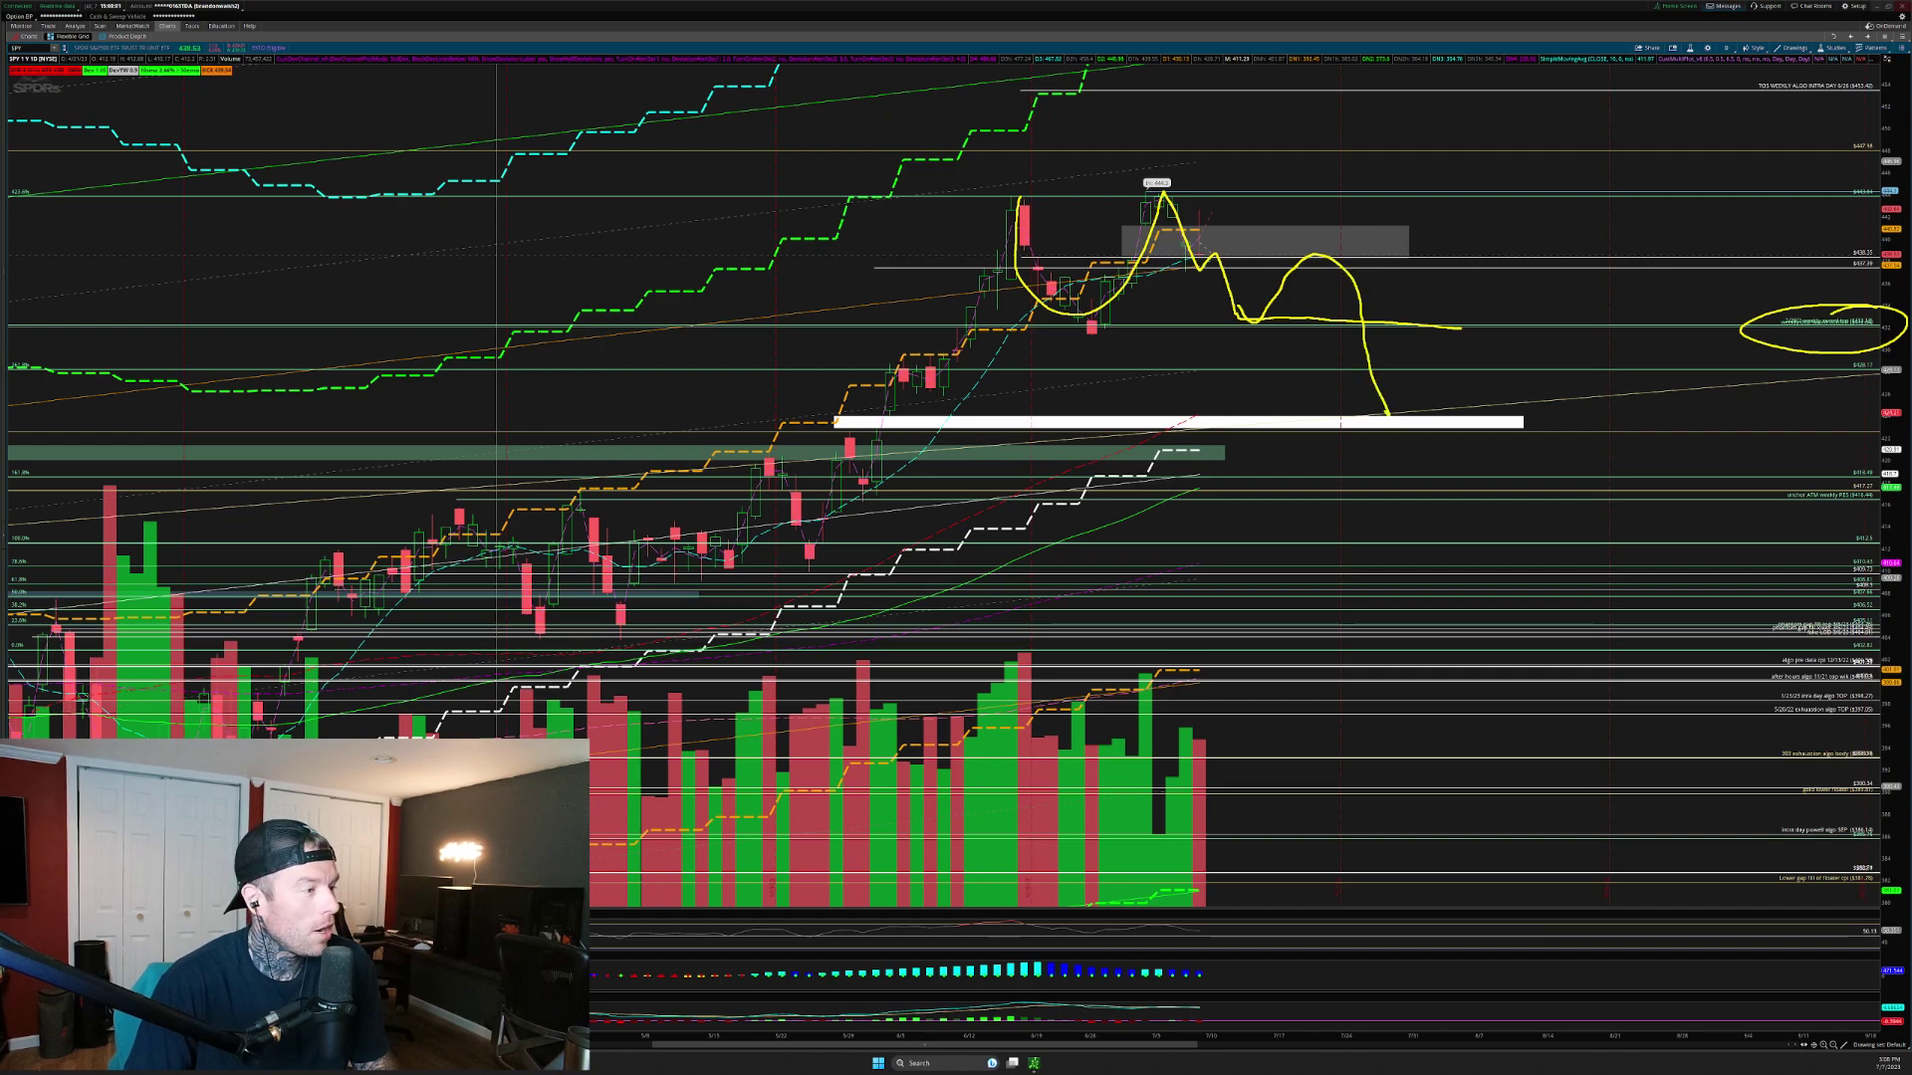
{"action": "key", "text": "e"}
Circle the level above the white zone, sketch bounces from the latest candle toward the circled upper level, and clear the drawings
{"action": "mouse_move", "coordinate": [1889, 346]}
{"action": "left_mouse_down"}
{"action": "mouse_move", "coordinate": [1898, 386]}
{"action": "mouse_move", "coordinate": [1885, 361]}
{"action": "mouse_move", "coordinate": [1673, 375]}
{"action": "left_mouse_up"}
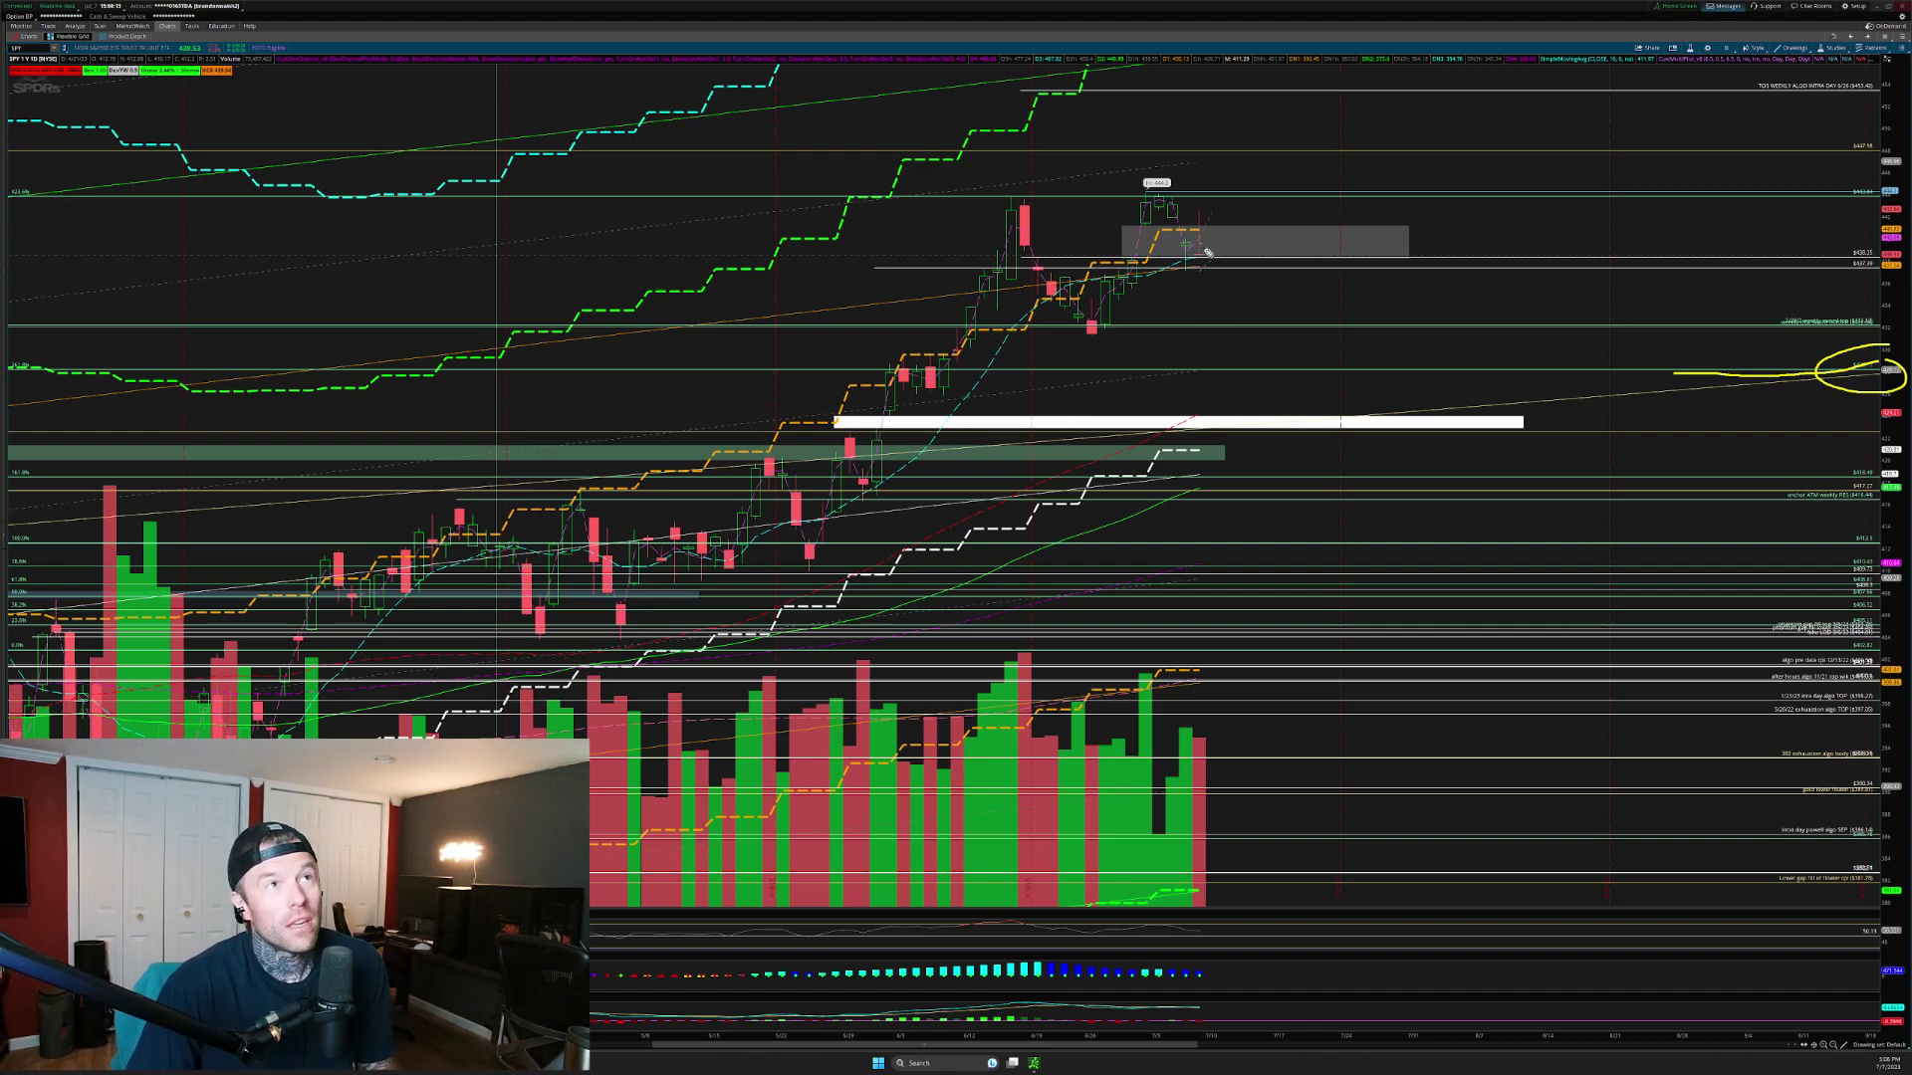
{"action": "mouse_move", "coordinate": [1209, 255]}
{"action": "left_mouse_down"}
{"action": "mouse_move", "coordinate": [1270, 233]}
{"action": "mouse_move", "coordinate": [1210, 275]}
{"action": "mouse_move", "coordinate": [1304, 256]}
{"action": "mouse_move", "coordinate": [1283, 282]}
{"action": "mouse_move", "coordinate": [1273, 241]}
{"action": "left_mouse_up"}
{"action": "left_click_drag", "start_coordinate": [1411, 190], "coordinate": [1420, 218]}
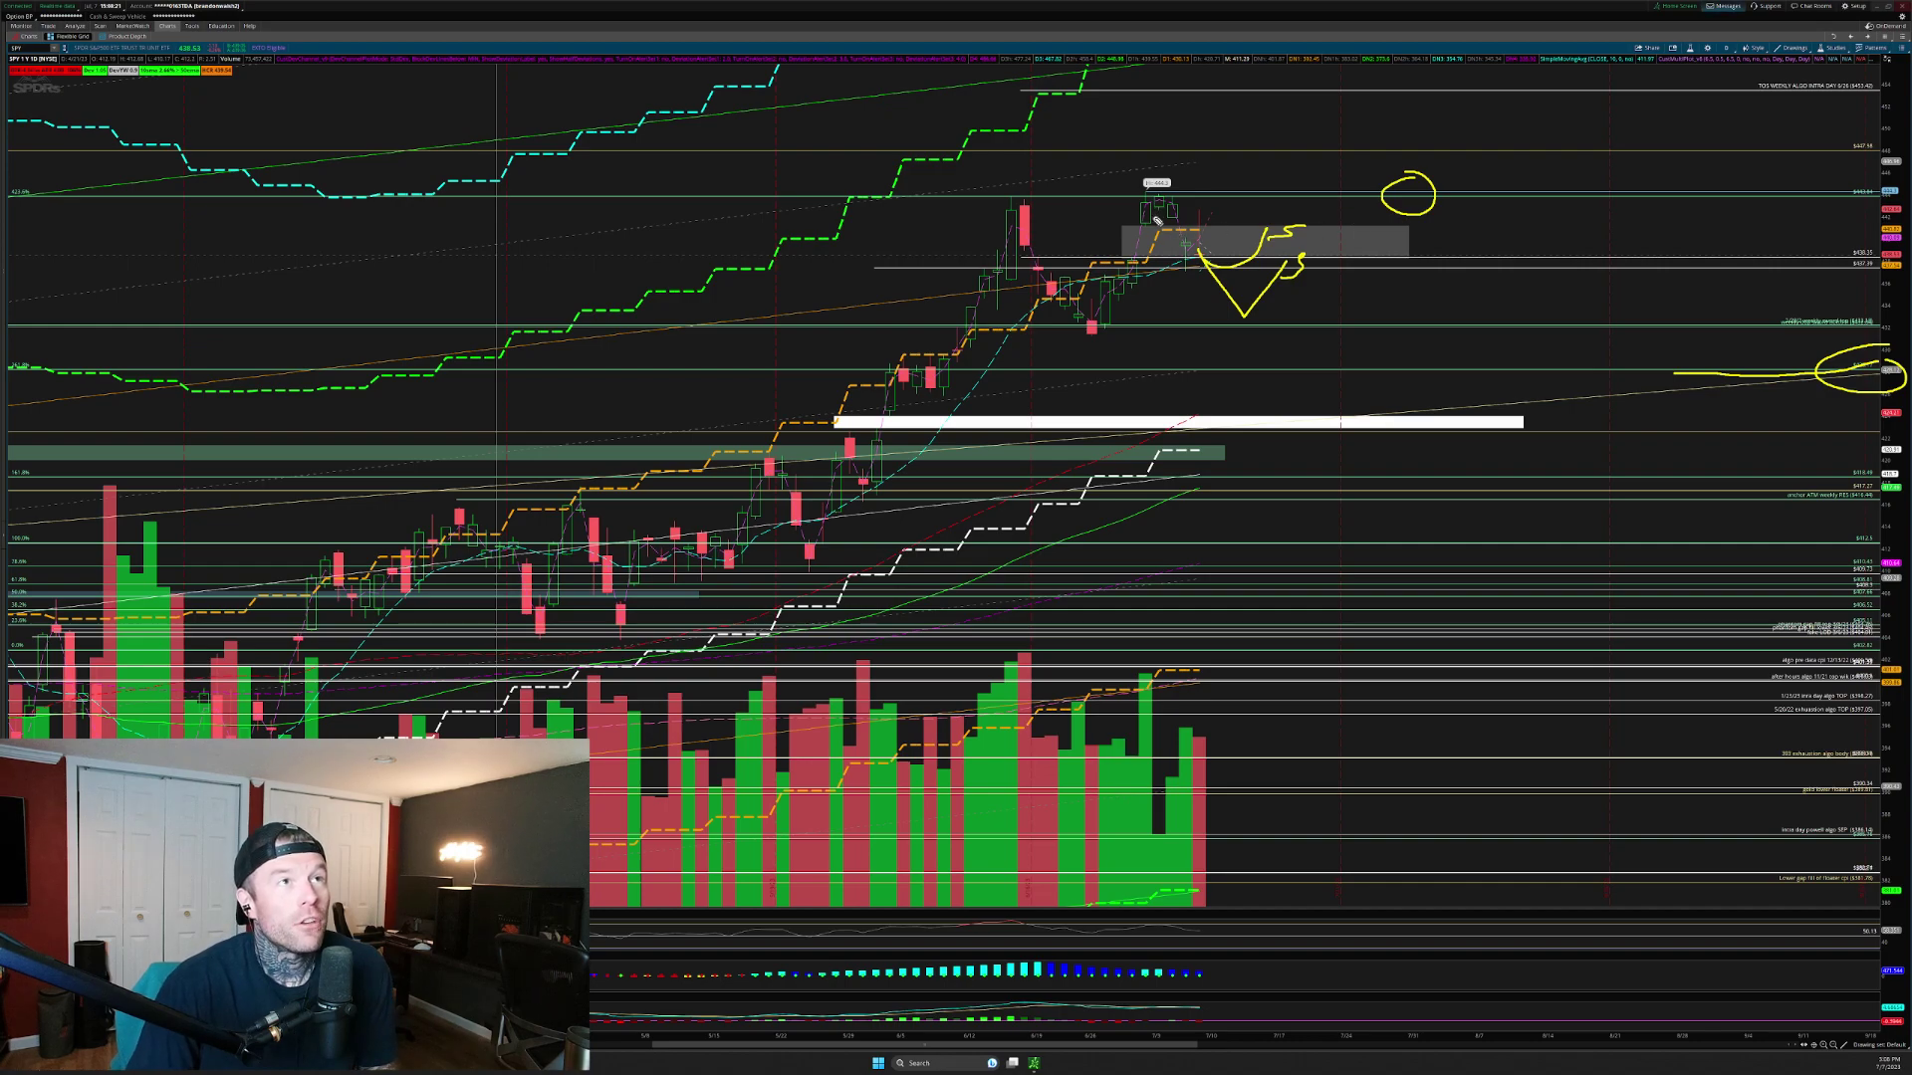
{"action": "left_click_drag", "start_coordinate": [1153, 217], "coordinate": [1492, 238]}
{"action": "left_click_drag", "start_coordinate": [1195, 221], "coordinate": [1486, 213]}
{"action": "key", "text": "Escape"}
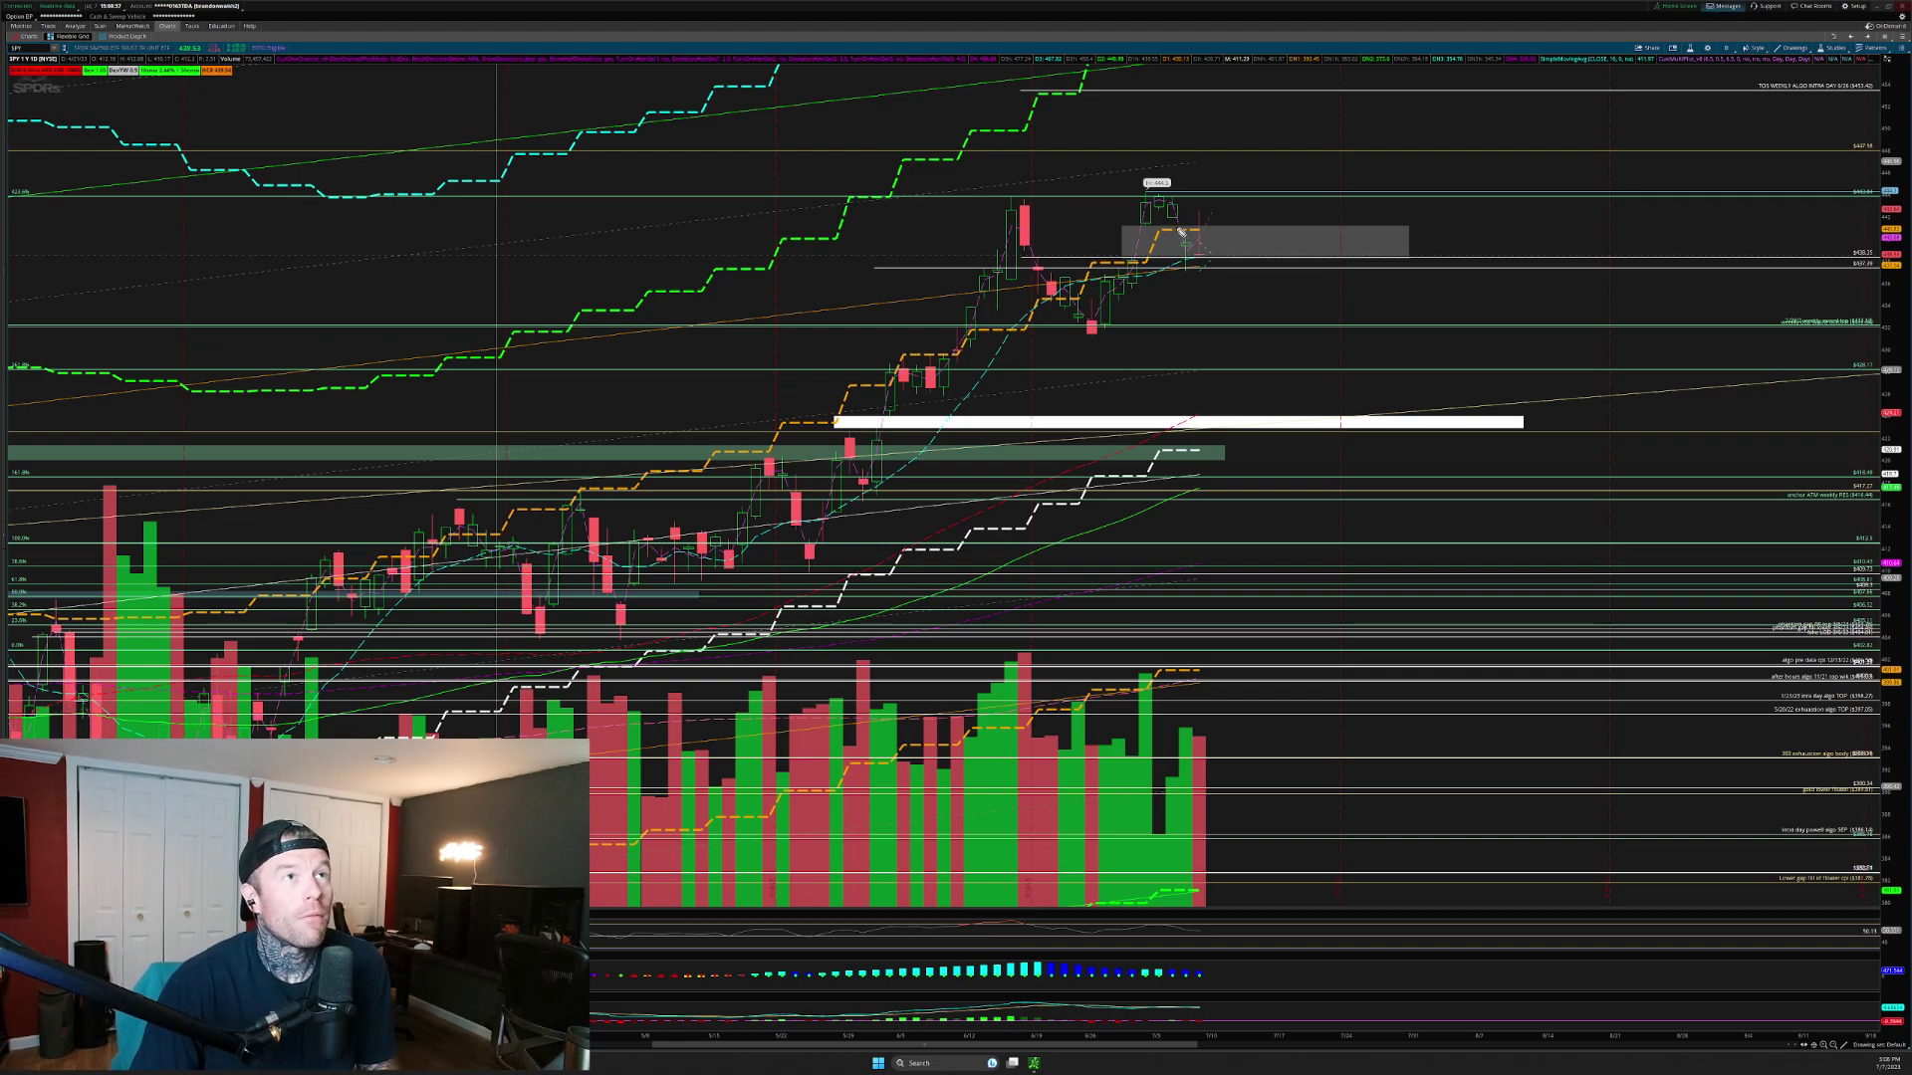
Underline the gap's upper edge, sketch a retest into the gray zone with a rejection and a direct decline, and clear the drawings
{"action": "left_click_drag", "start_coordinate": [1185, 225], "coordinate": [1222, 228]}
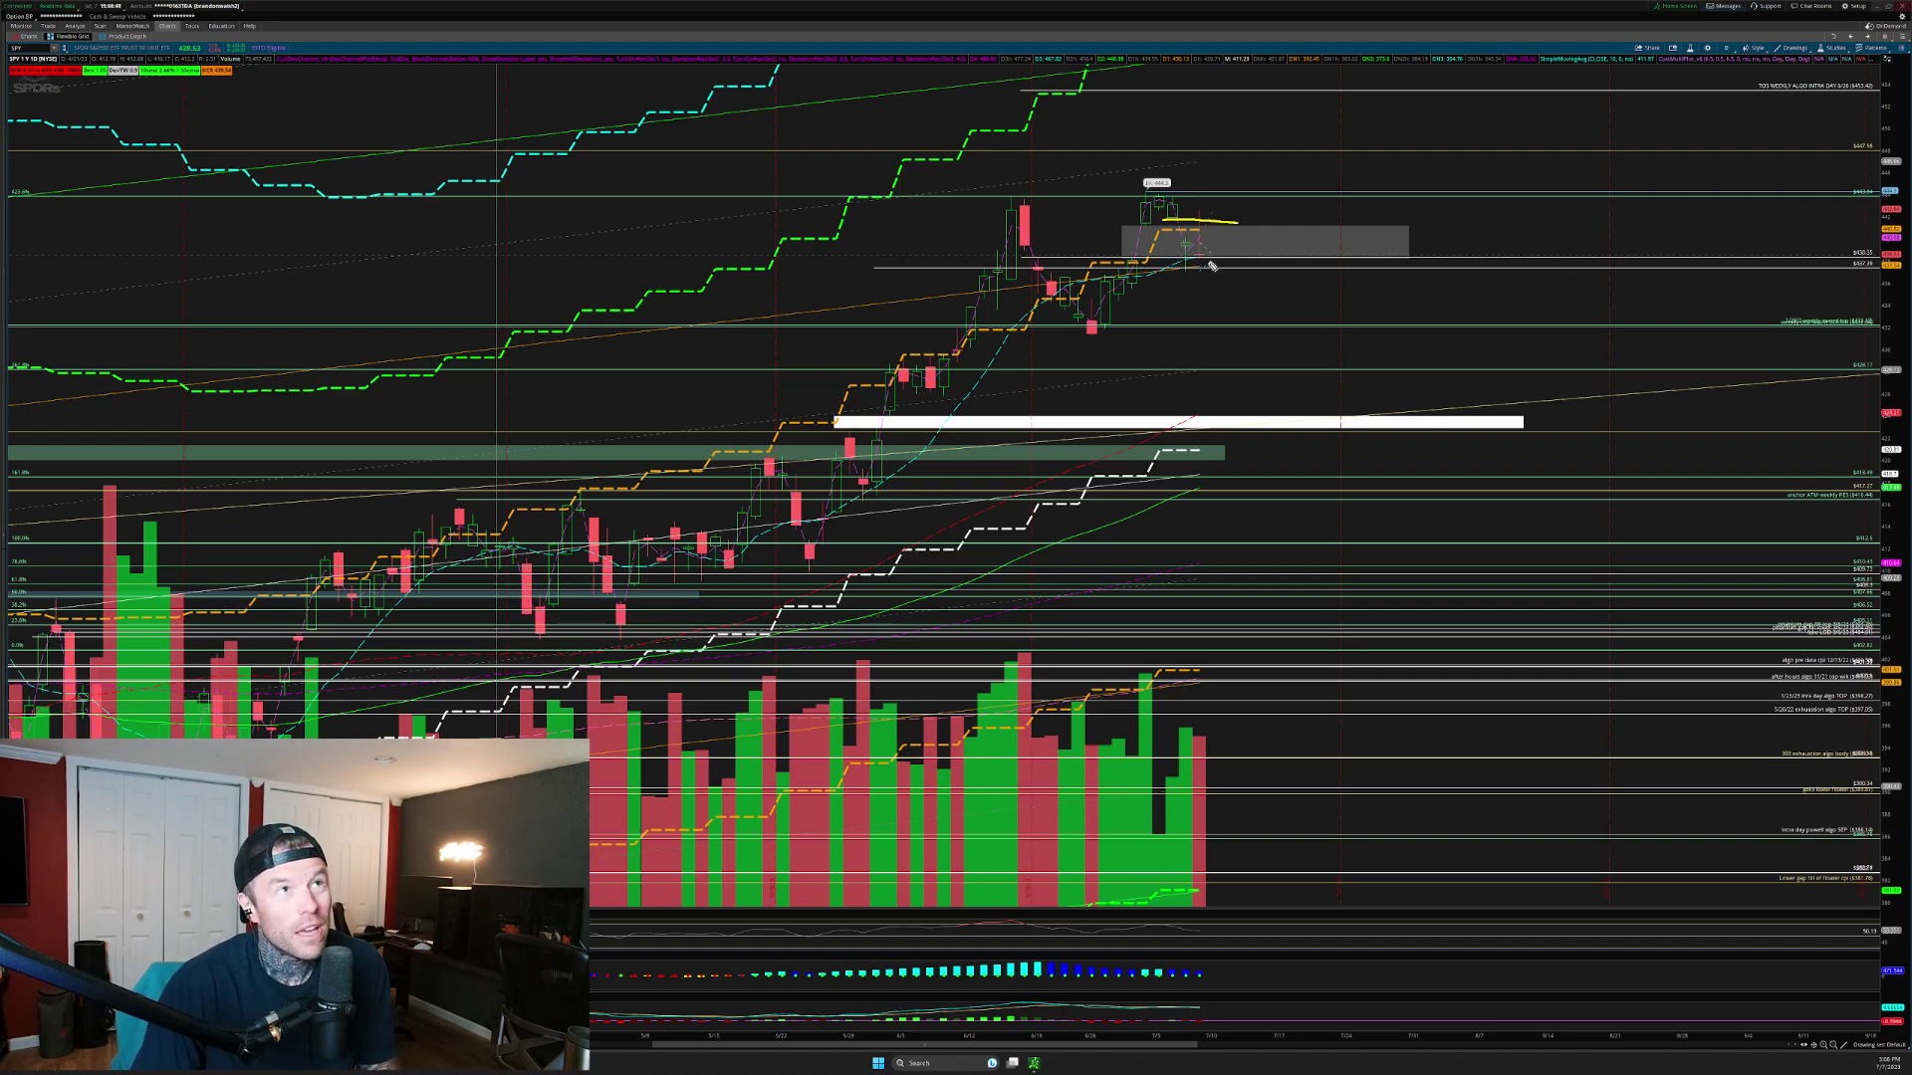
{"action": "mouse_move", "coordinate": [1200, 245]}
{"action": "left_mouse_down"}
{"action": "mouse_move", "coordinate": [1276, 249]}
{"action": "mouse_move", "coordinate": [1295, 302]}
{"action": "left_mouse_up"}
{"action": "left_click_drag", "start_coordinate": [1257, 221], "coordinate": [1250, 242]}
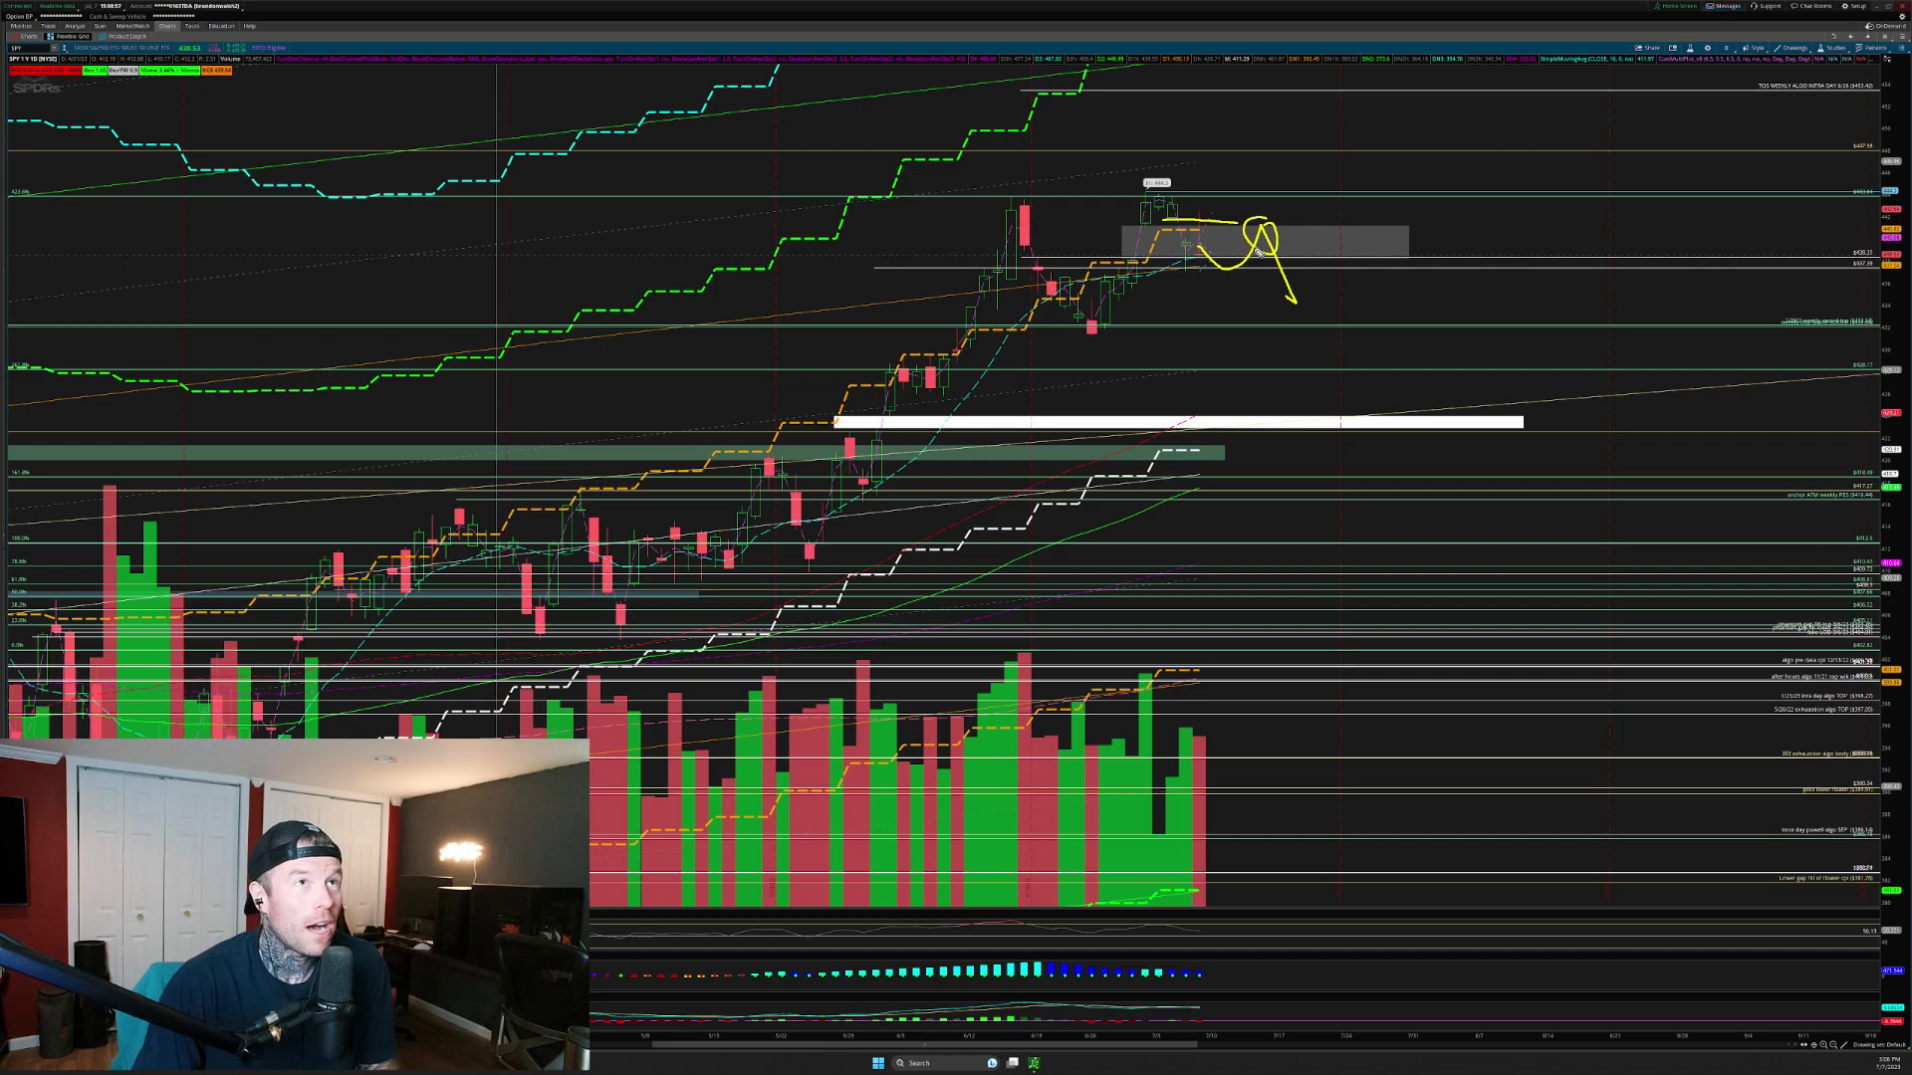
{"action": "left_click_drag", "start_coordinate": [1201, 244], "coordinate": [1297, 319]}
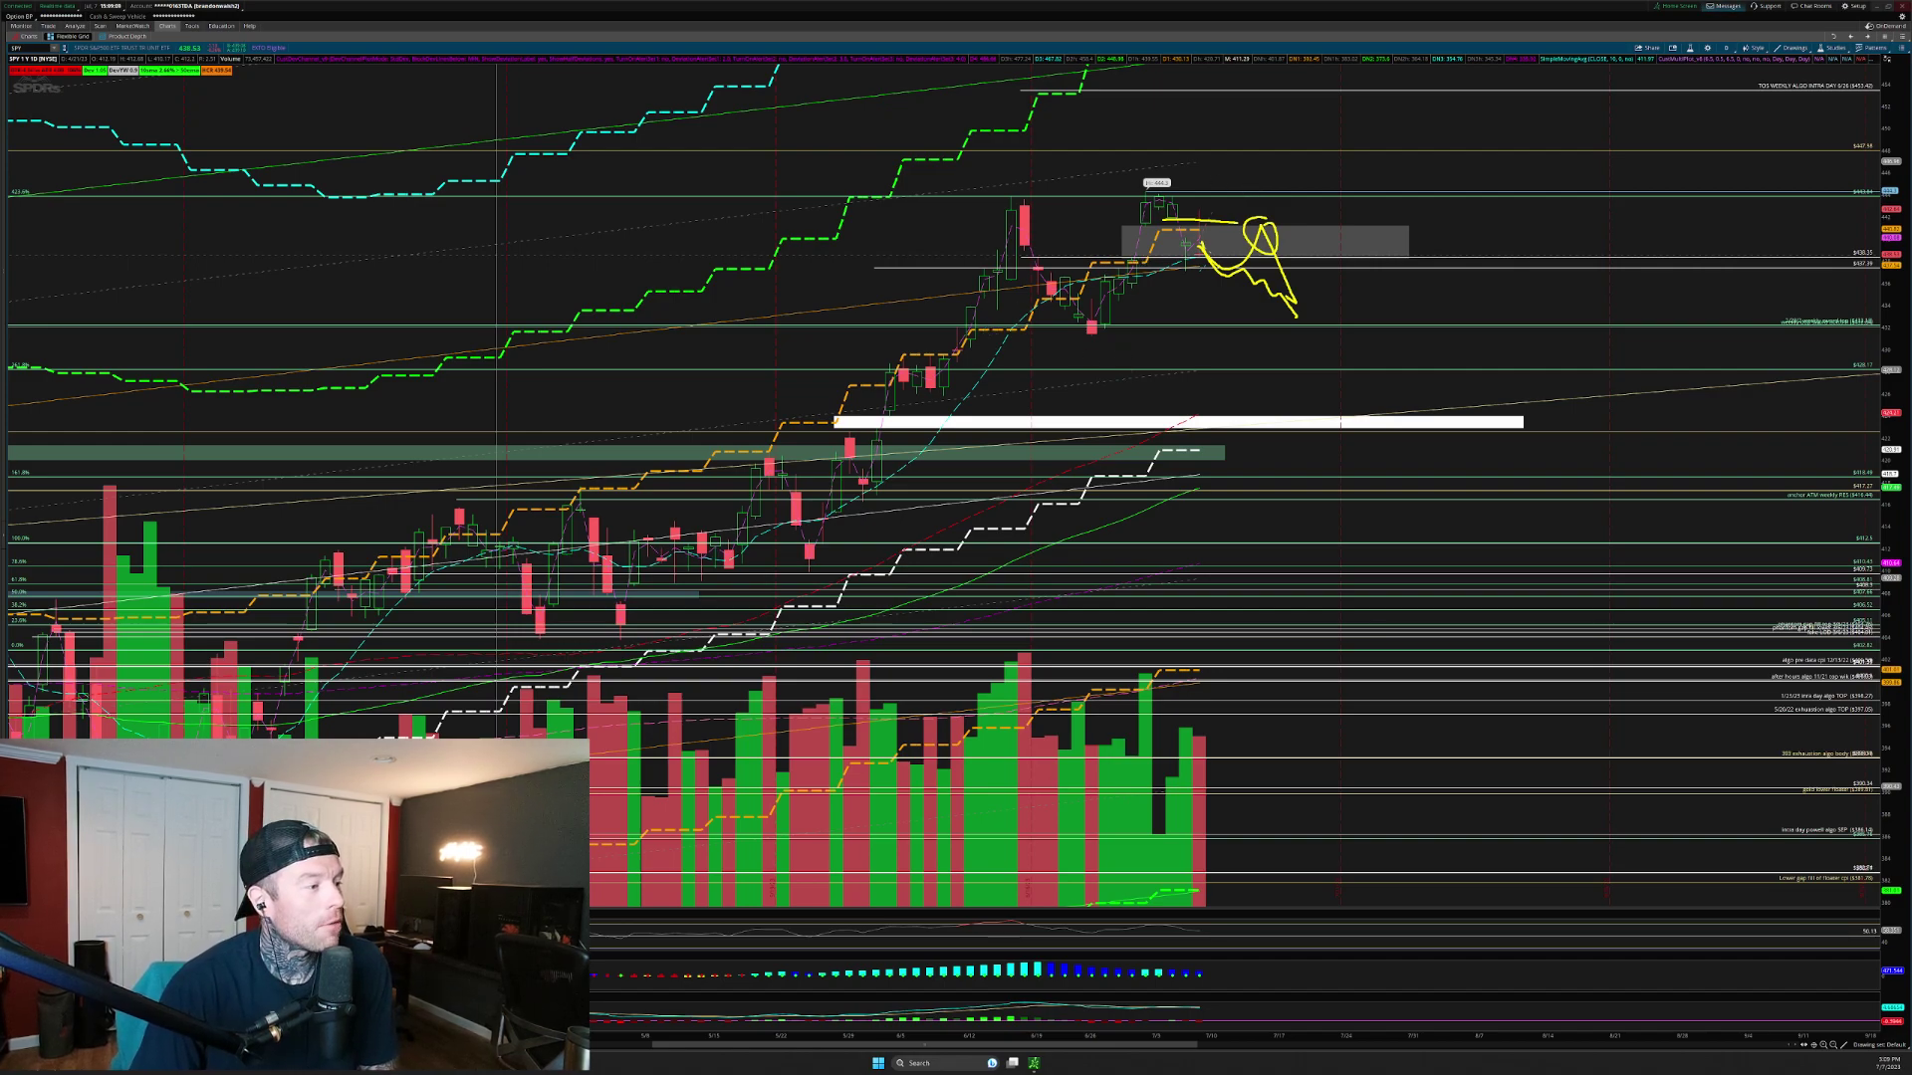
{"action": "key", "text": "ctrl+shift+7"}
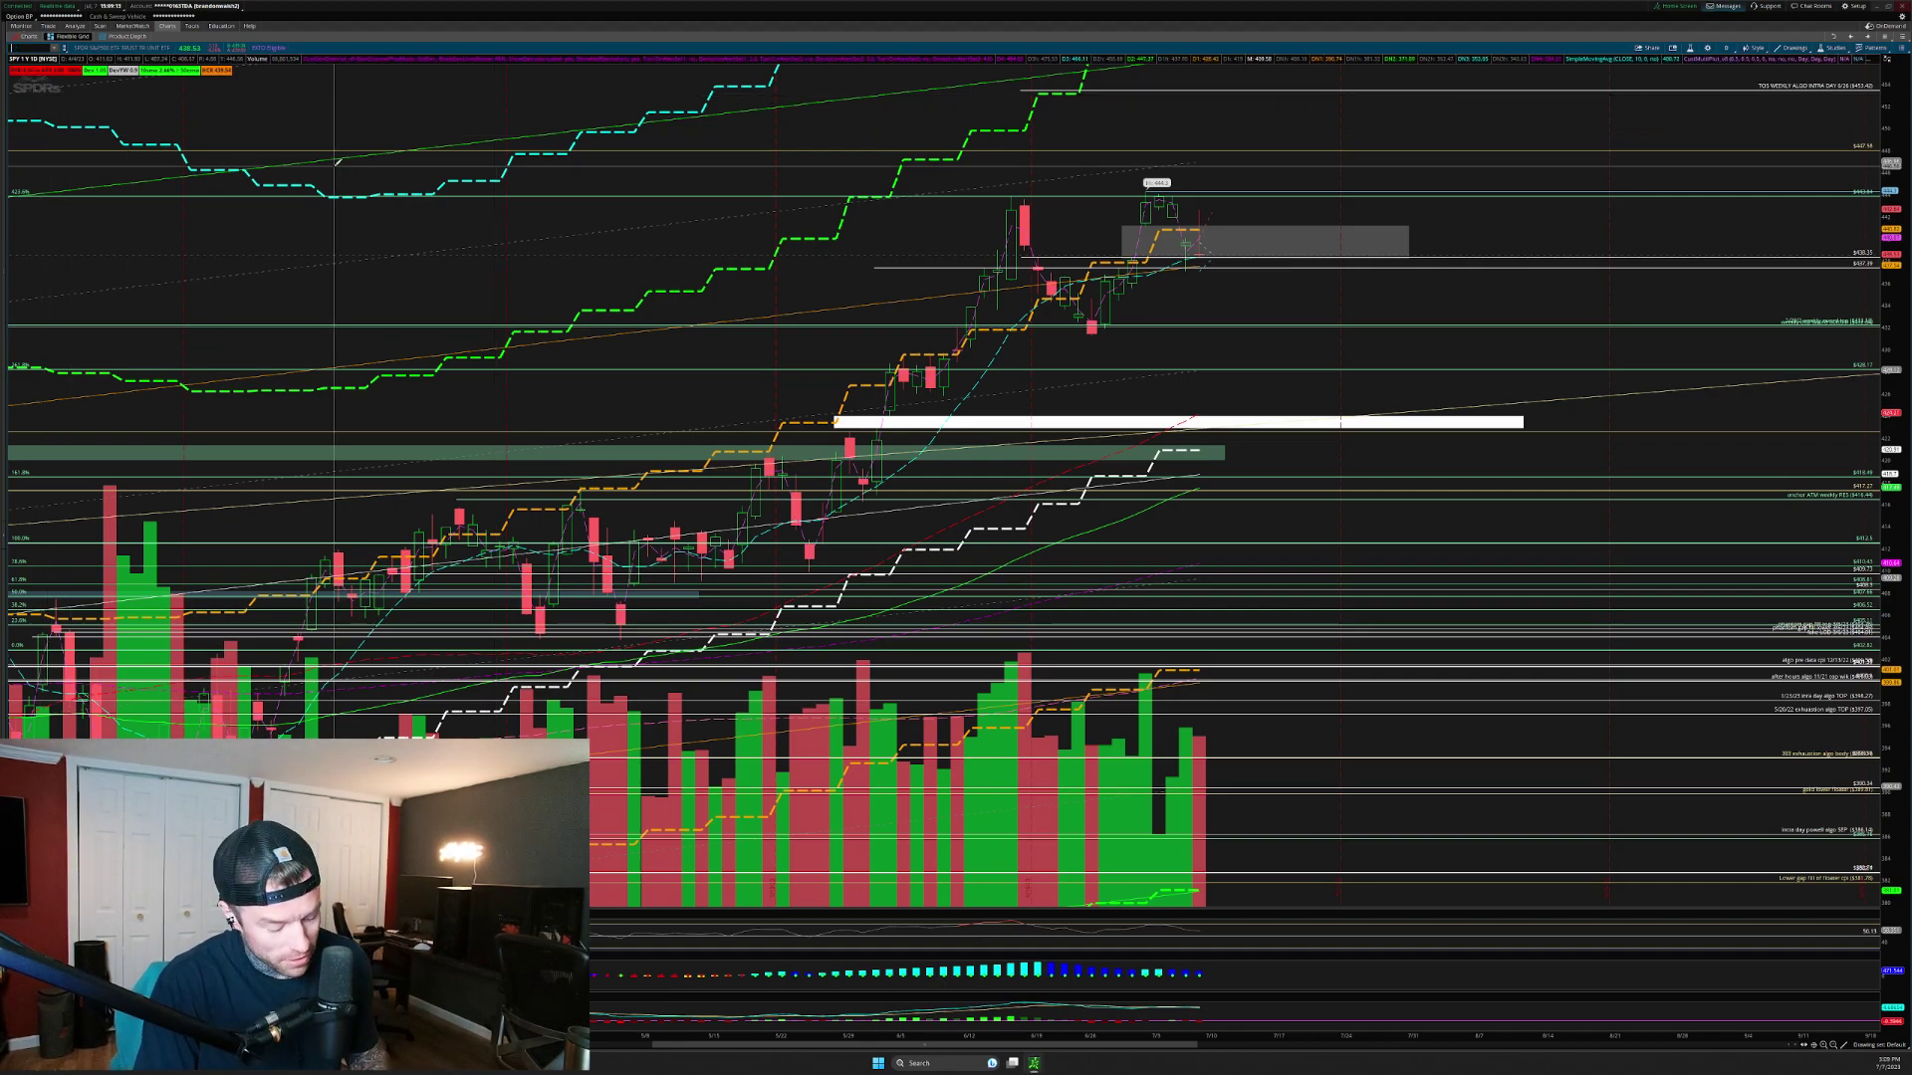
Load NVDA on the daily chart, remove the fan drawing from its peak, and frame the latest candles
{"action": "type", "text": "VDA"}
{"action": "key", "text": "Return"}
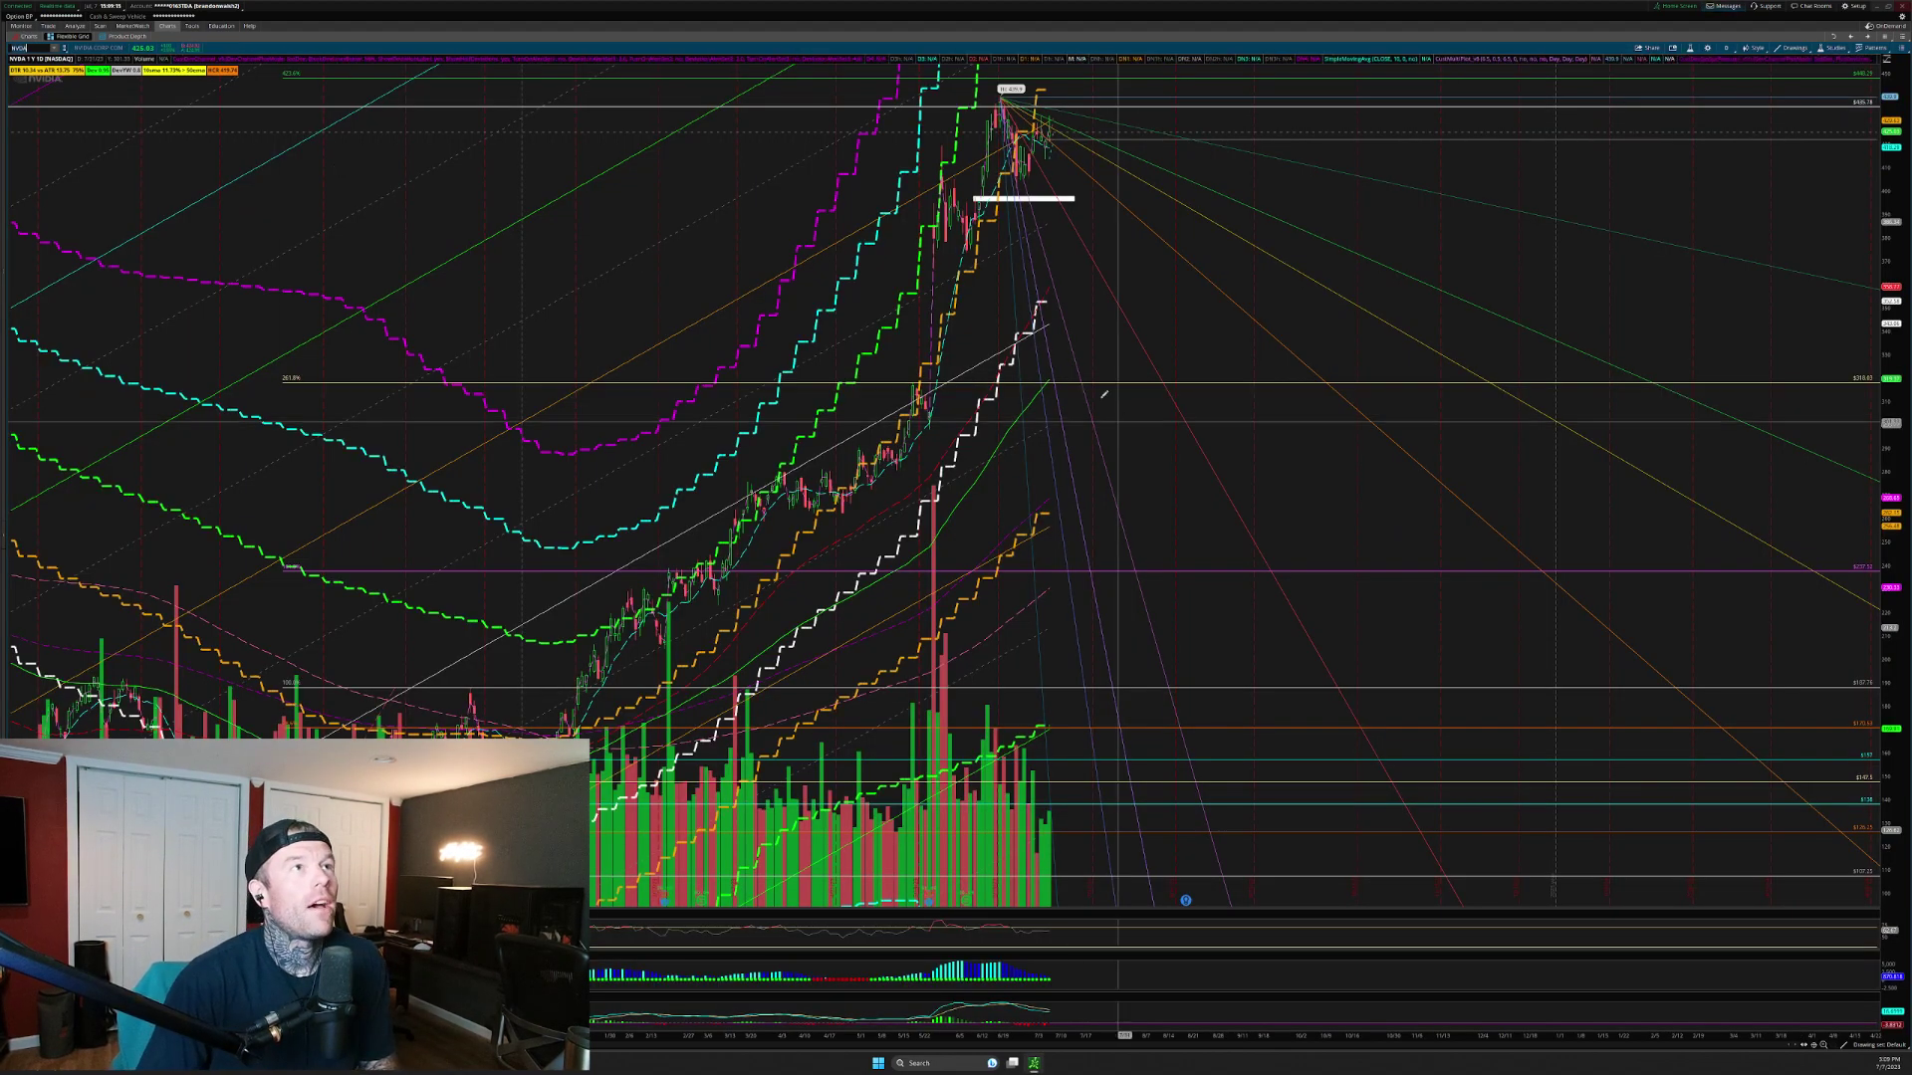
{"action": "right_click", "coordinate": [1089, 176]}
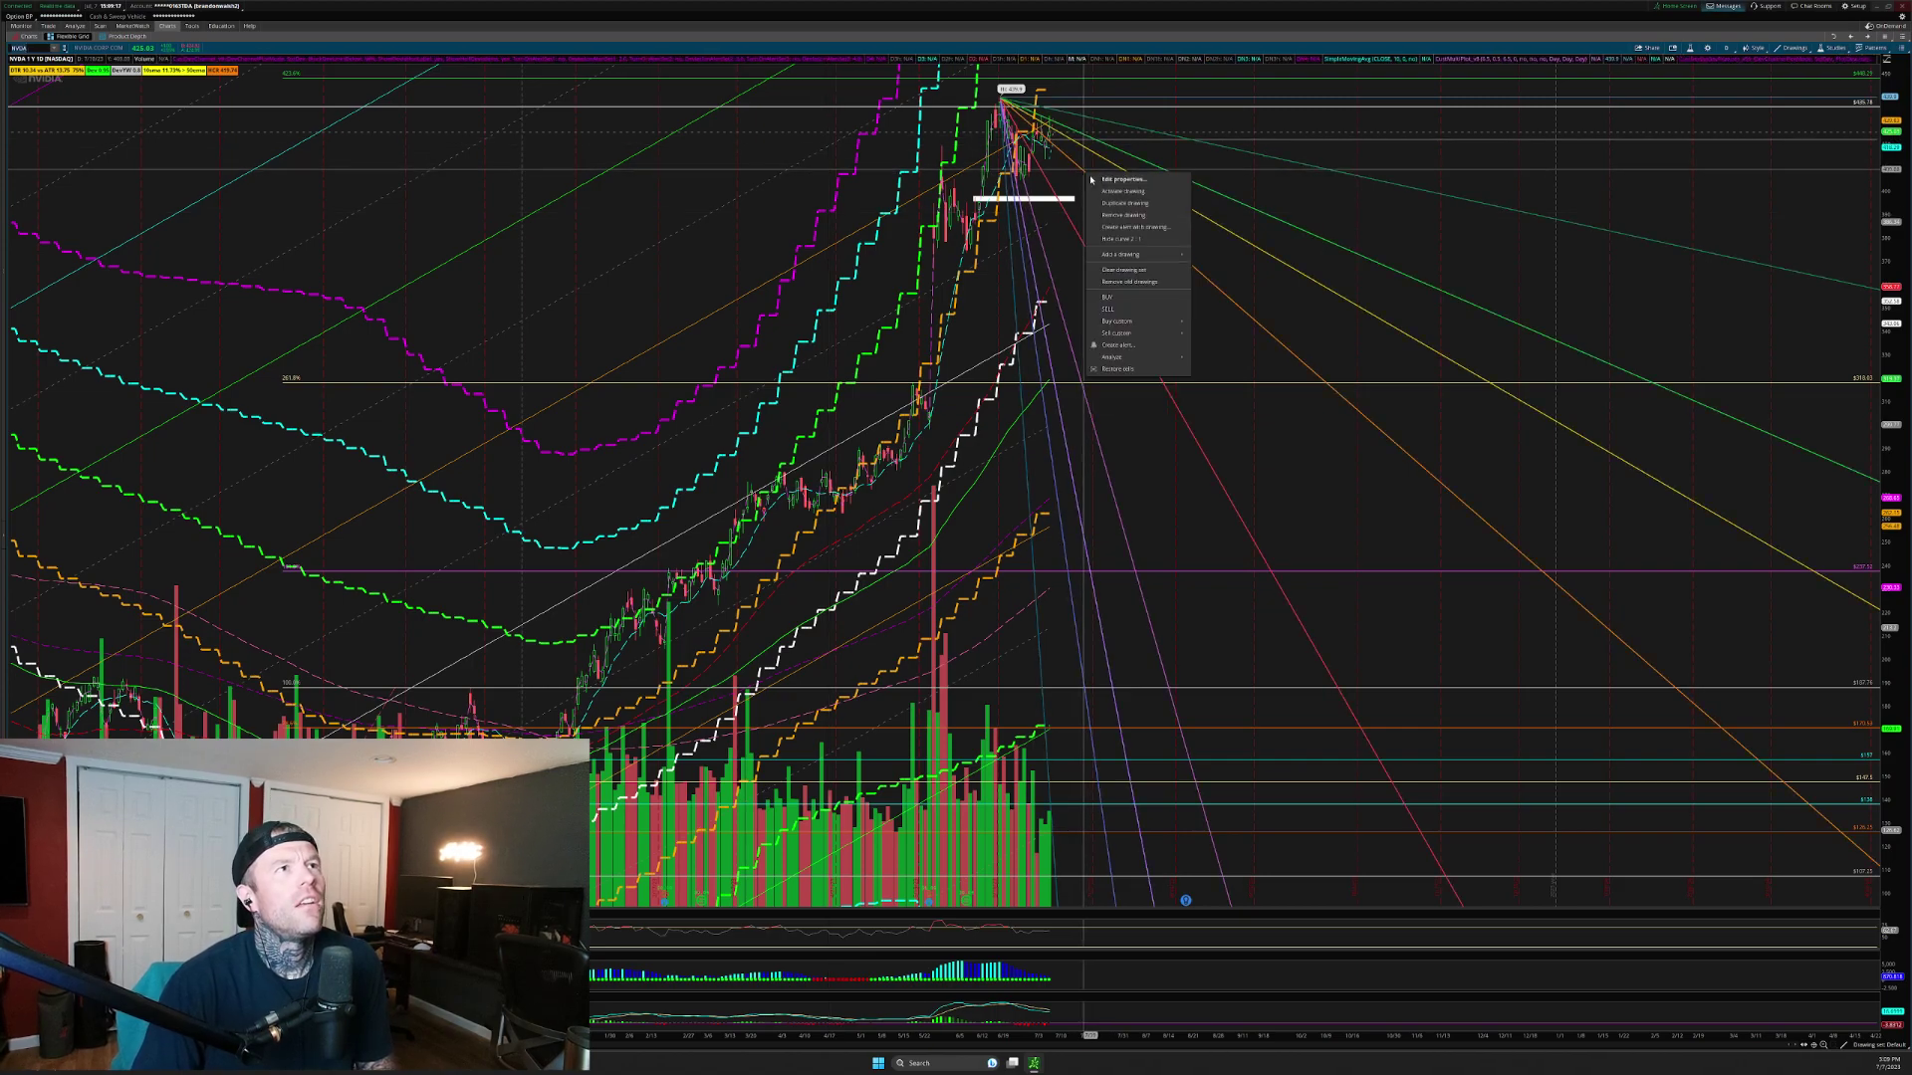
{"action": "left_click", "coordinate": [1118, 217]}
{"action": "left_click_drag", "start_coordinate": [777, 478], "coordinate": [1328, 559]}
{"action": "left_click_drag", "start_coordinate": [377, 627], "coordinate": [1431, 538]}
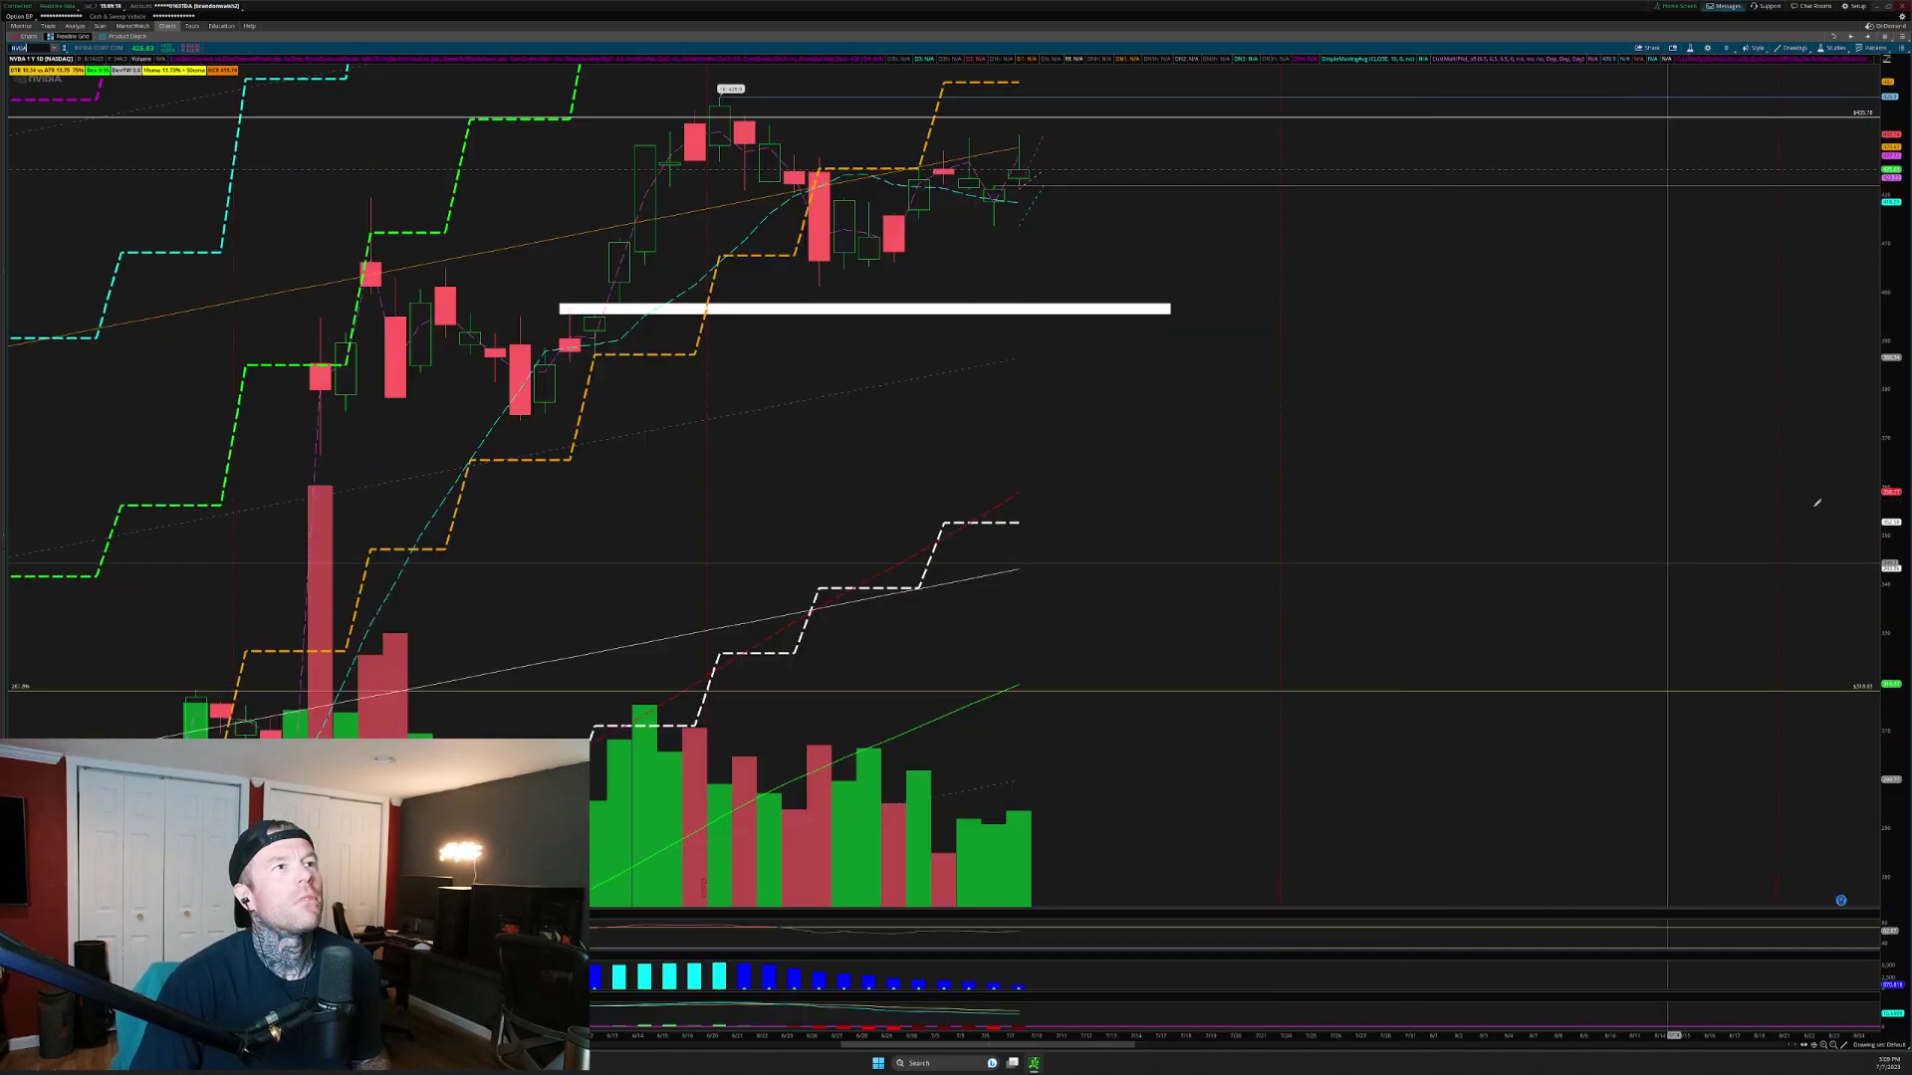
{"action": "left_click_drag", "start_coordinate": [1901, 463], "coordinate": [1901, 518]}
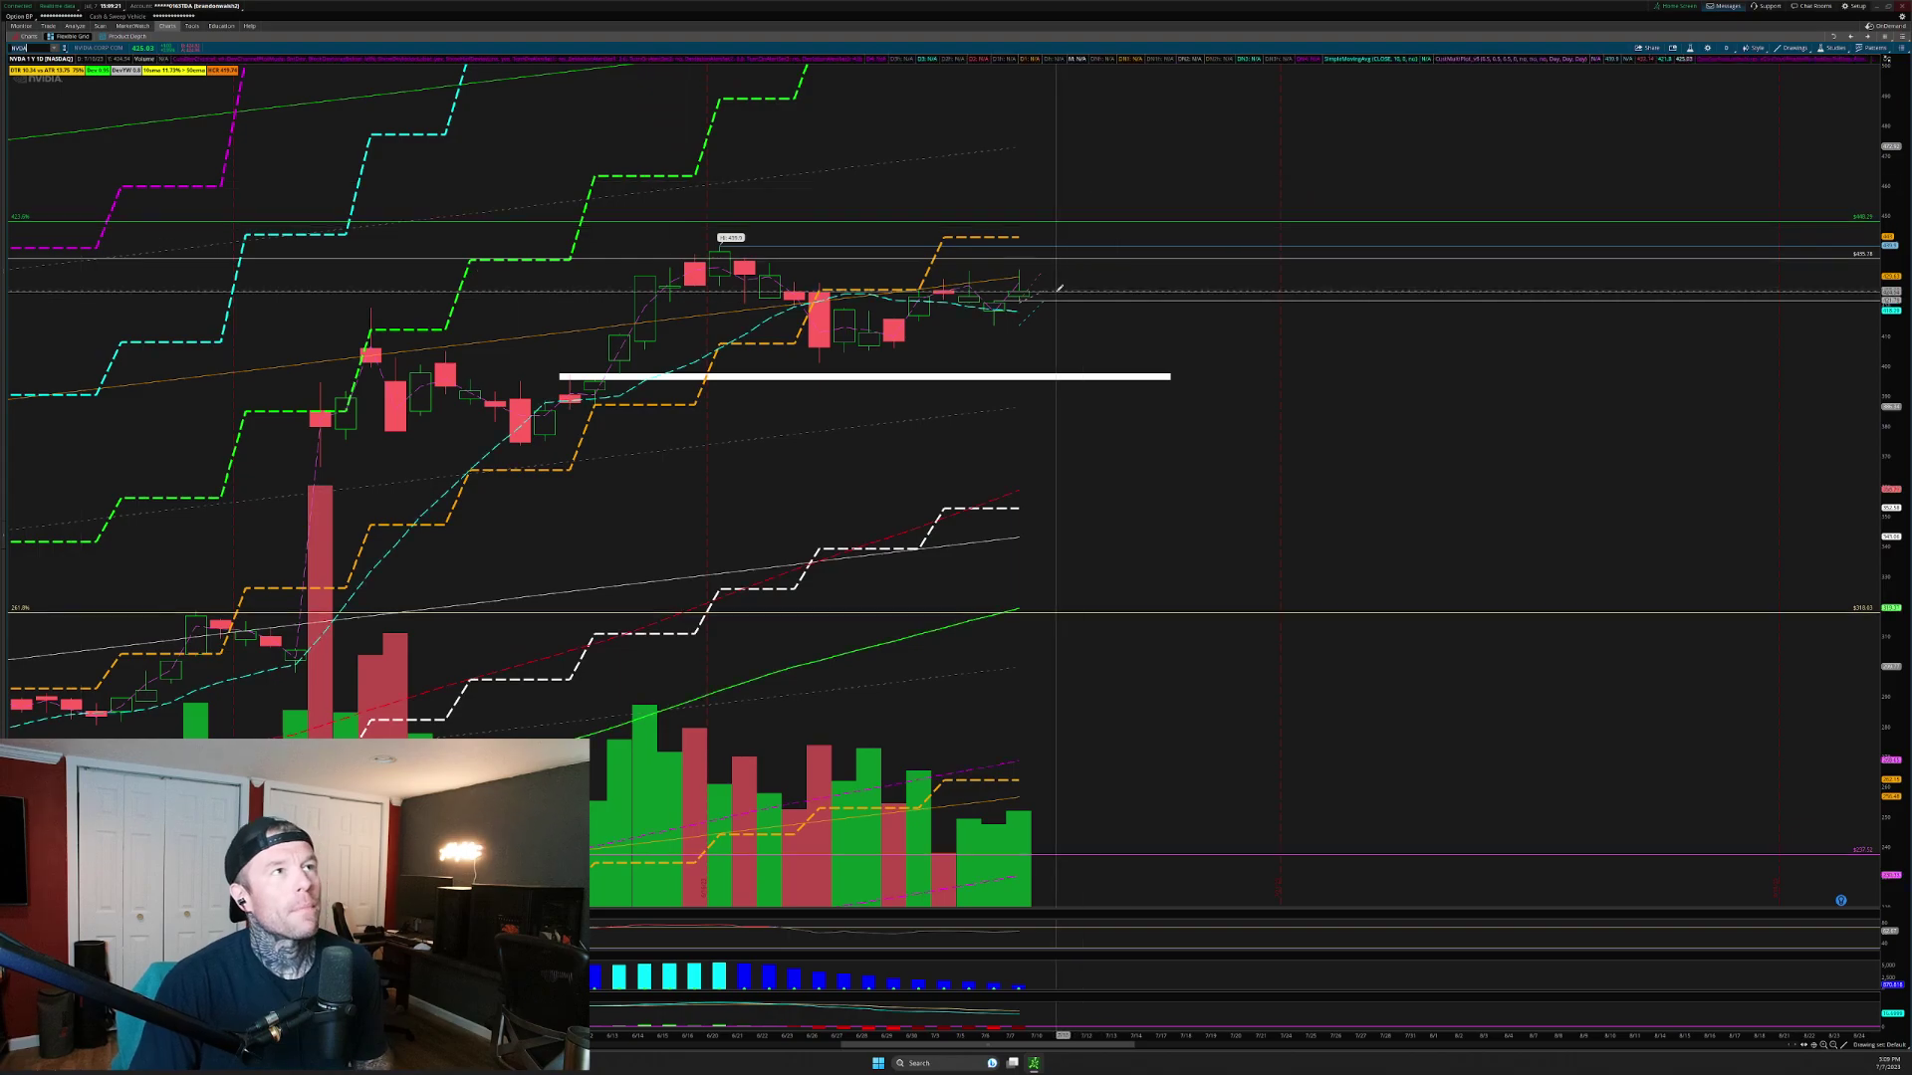
Restore the full-height RSI, TTM Squeeze and MACD panes and frame NVDA's recent daily candles above them
{"action": "right_click", "coordinate": [1099, 189]}
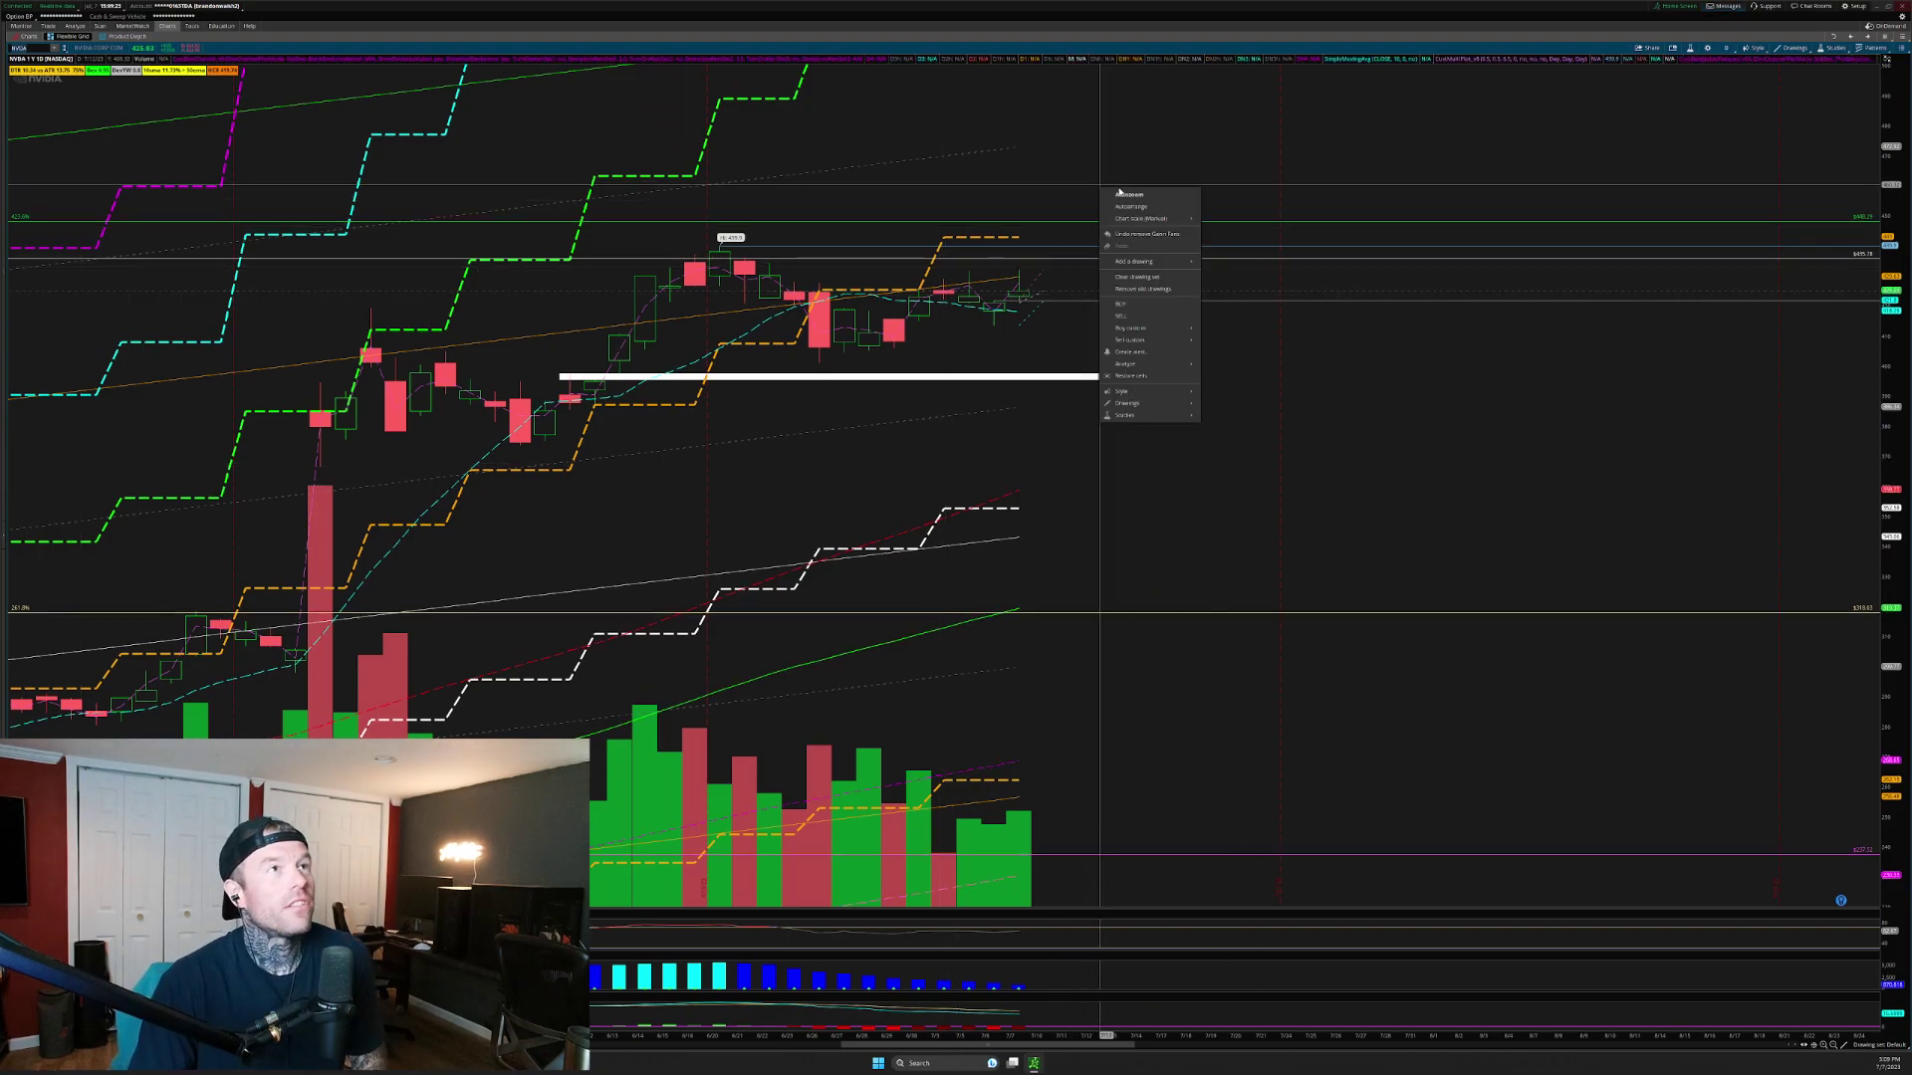
{"action": "left_click", "coordinate": [1160, 199]}
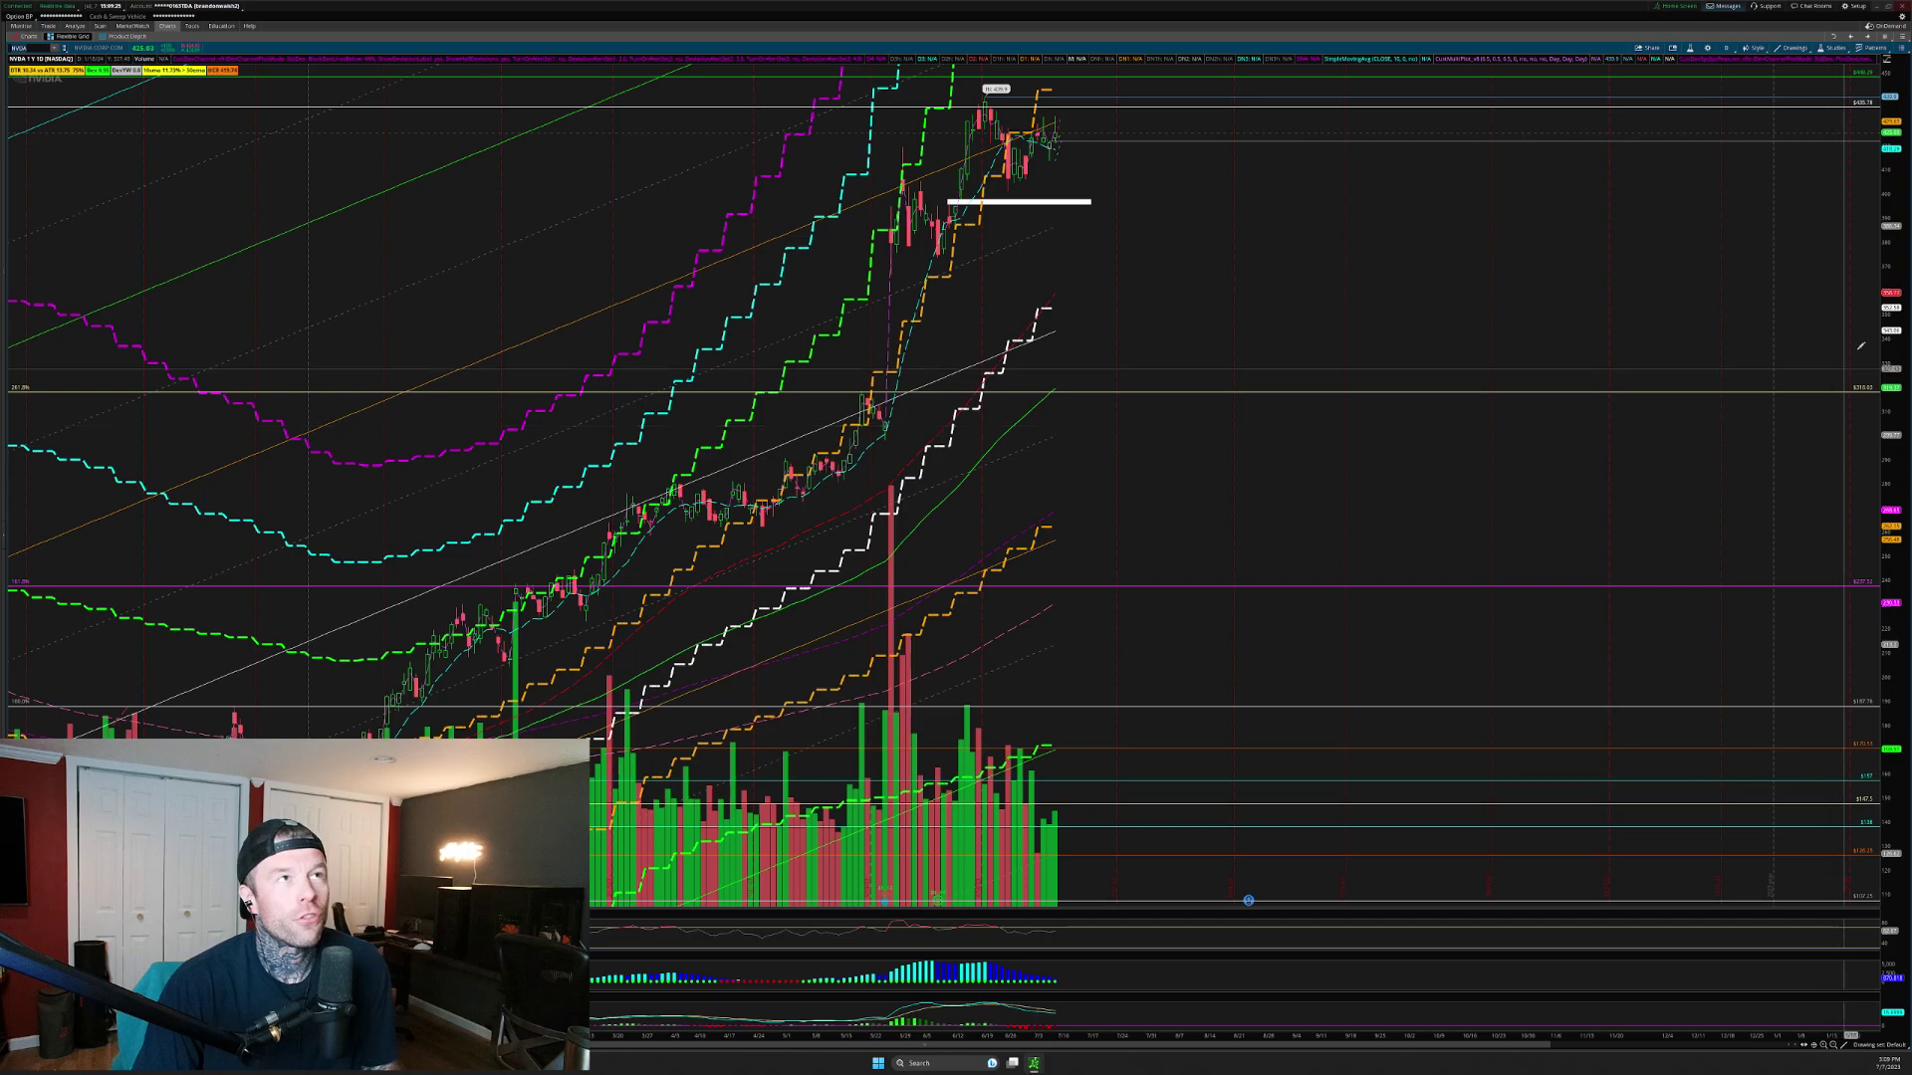
{"action": "left_click_drag", "start_coordinate": [1894, 313], "coordinate": [1895, 428]}
{"action": "left_click_drag", "start_coordinate": [461, 115], "coordinate": [1345, 418]}
{"action": "right_click", "coordinate": [1601, 243]}
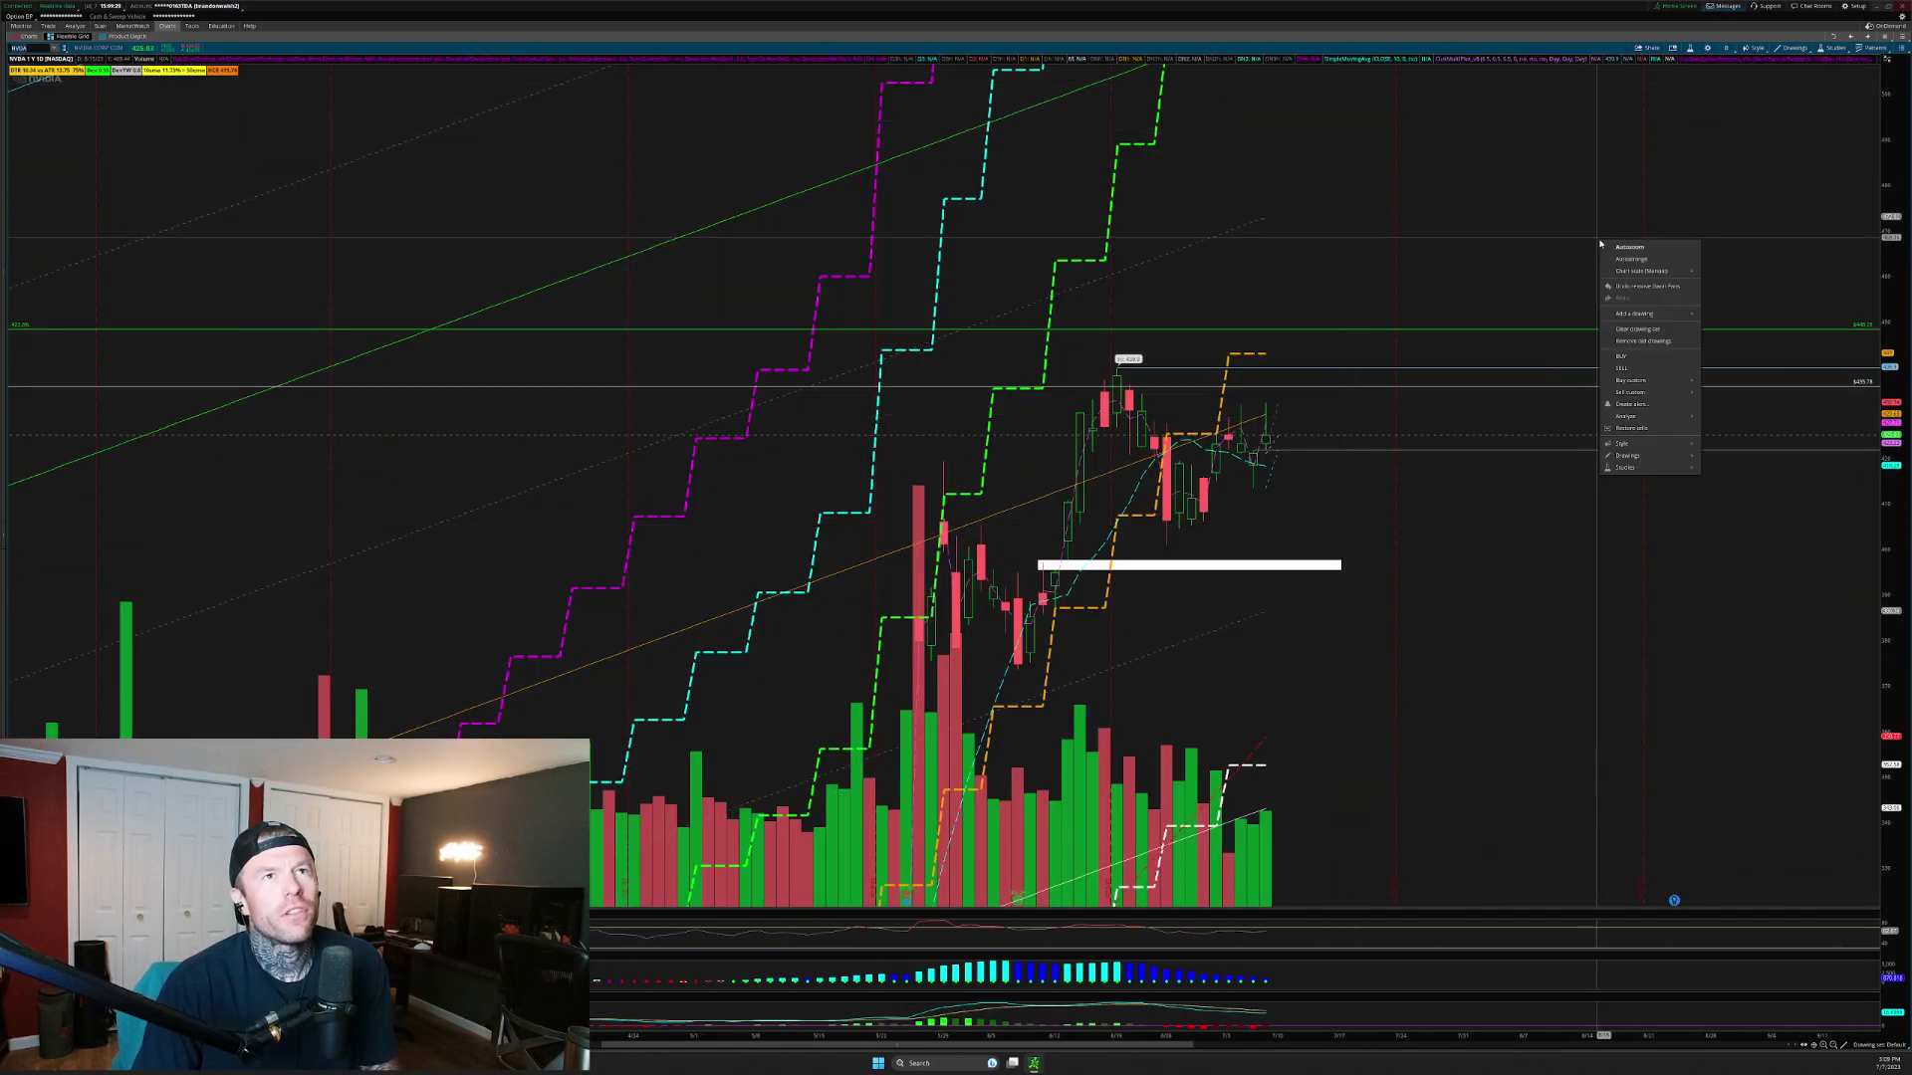
{"action": "left_click", "coordinate": [1625, 260]}
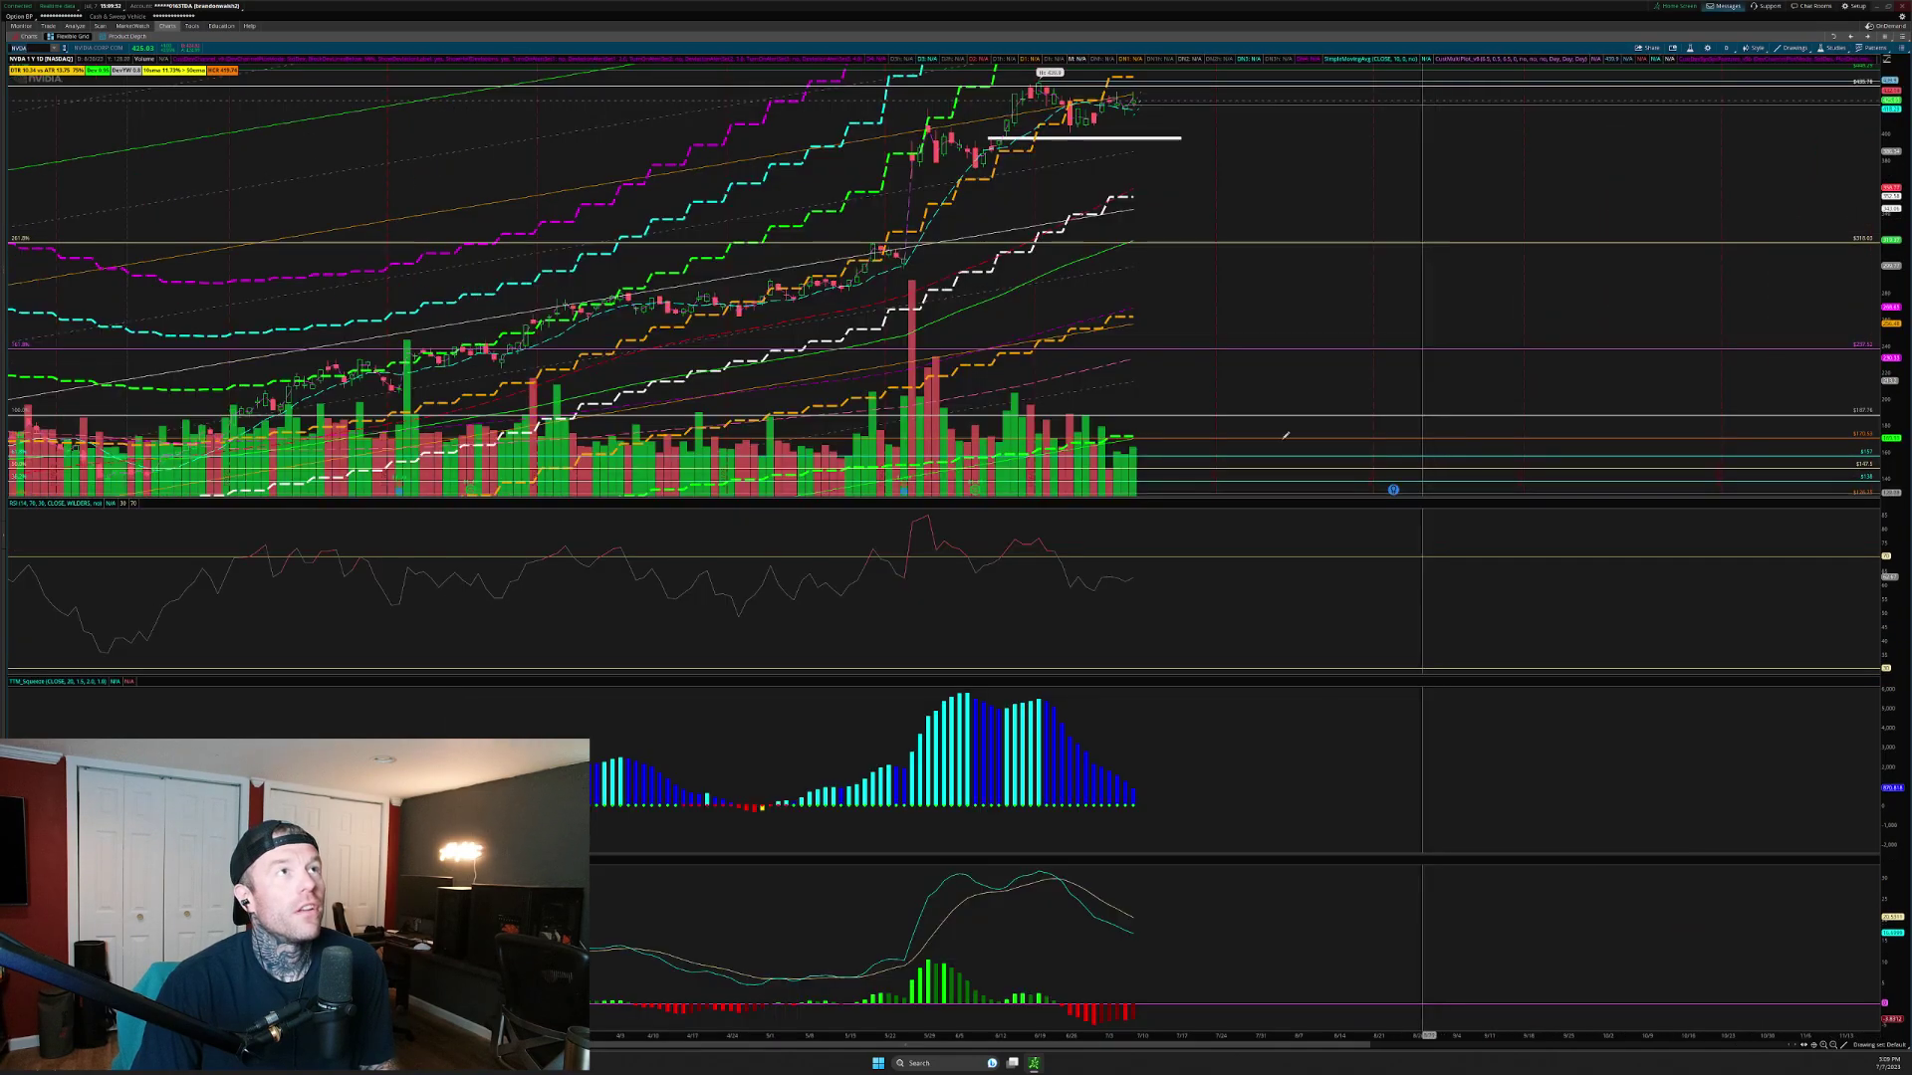
{"action": "left_click_drag", "start_coordinate": [547, 214], "coordinate": [1553, 538]}
{"action": "left_click_drag", "start_coordinate": [1896, 174], "coordinate": [1899, 303]}
{"action": "type", "text": "nvda"}
{"action": "key", "text": "Return"}
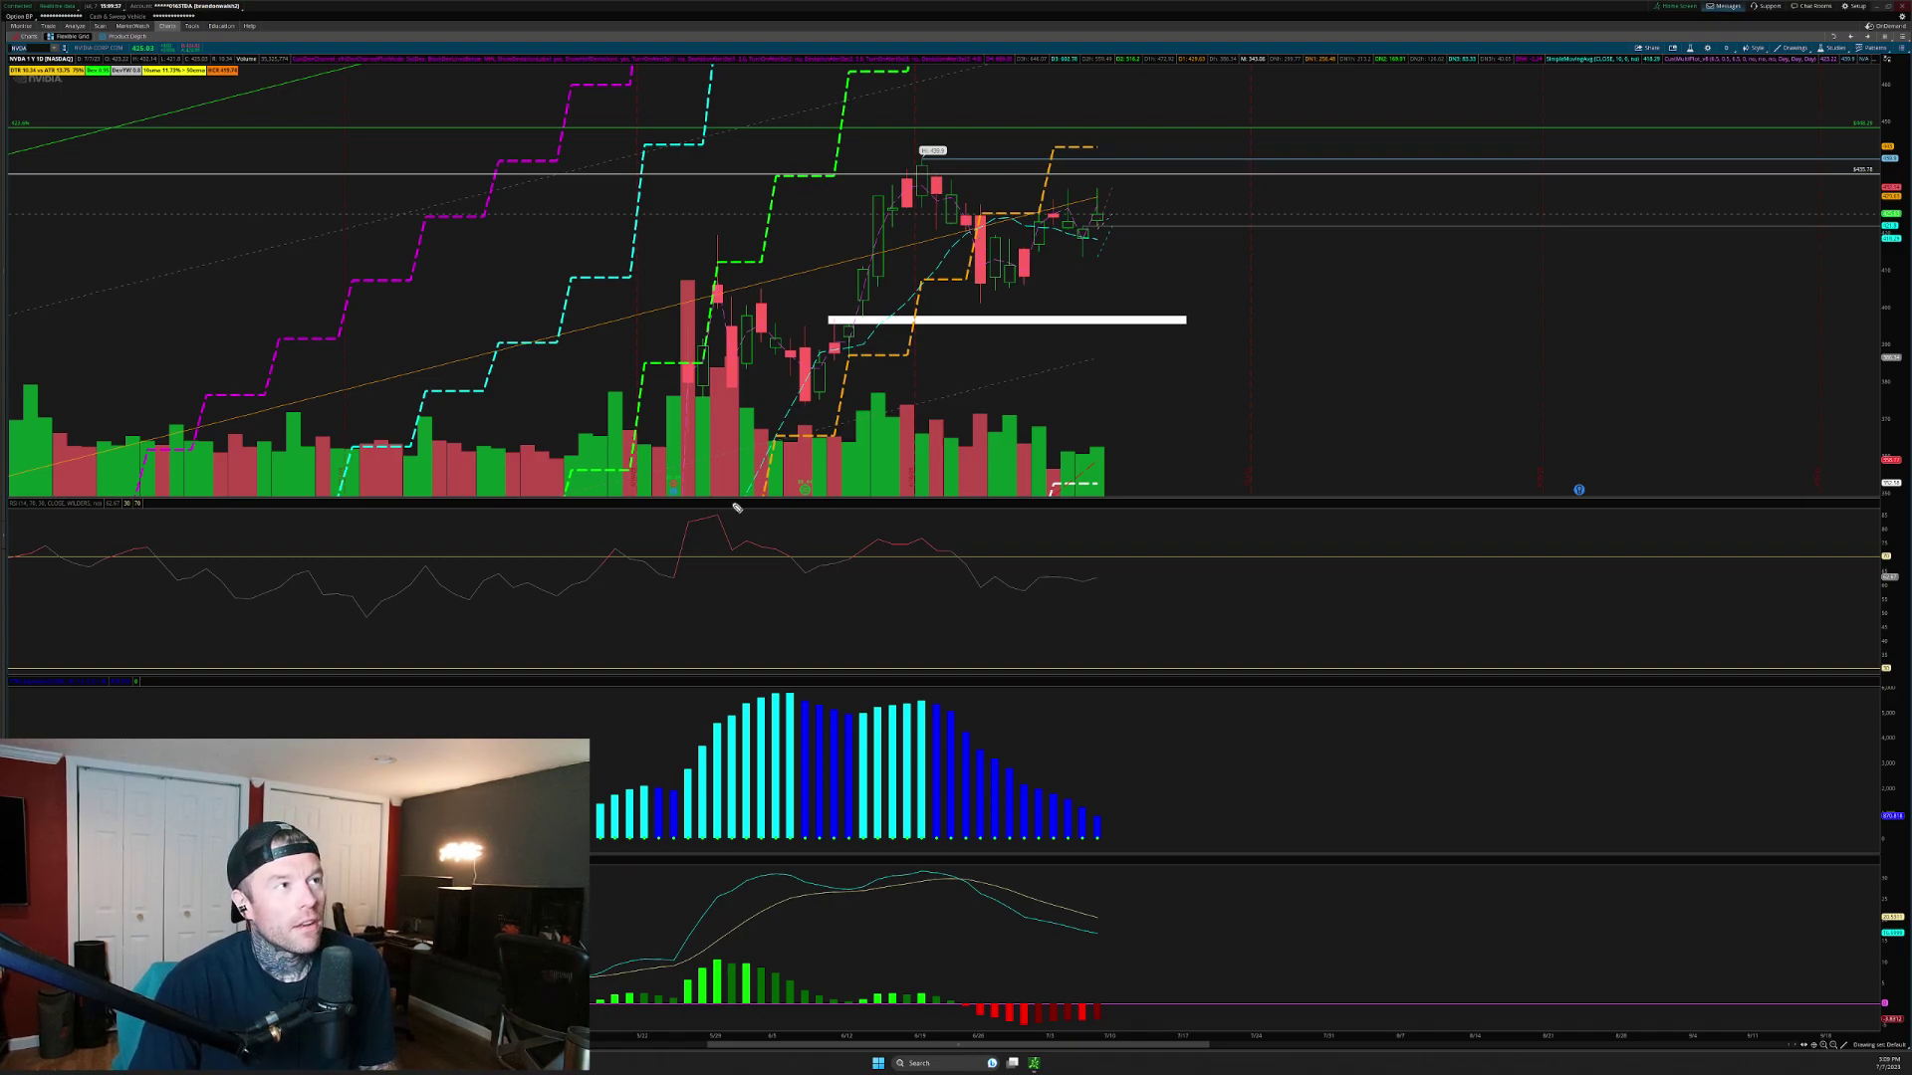
Circle NVDA's two RSI peaks, the two TTM Squeeze peaks, and the price labels of the two upper resistance levels
{"action": "left_click_drag", "start_coordinate": [734, 505], "coordinate": [735, 512]}
{"action": "left_click_drag", "start_coordinate": [921, 528], "coordinate": [936, 542]}
{"action": "mouse_move", "coordinate": [742, 697]}
{"action": "left_mouse_down"}
{"action": "mouse_move", "coordinate": [823, 708]}
{"action": "mouse_move", "coordinate": [938, 679]}
{"action": "left_mouse_up"}
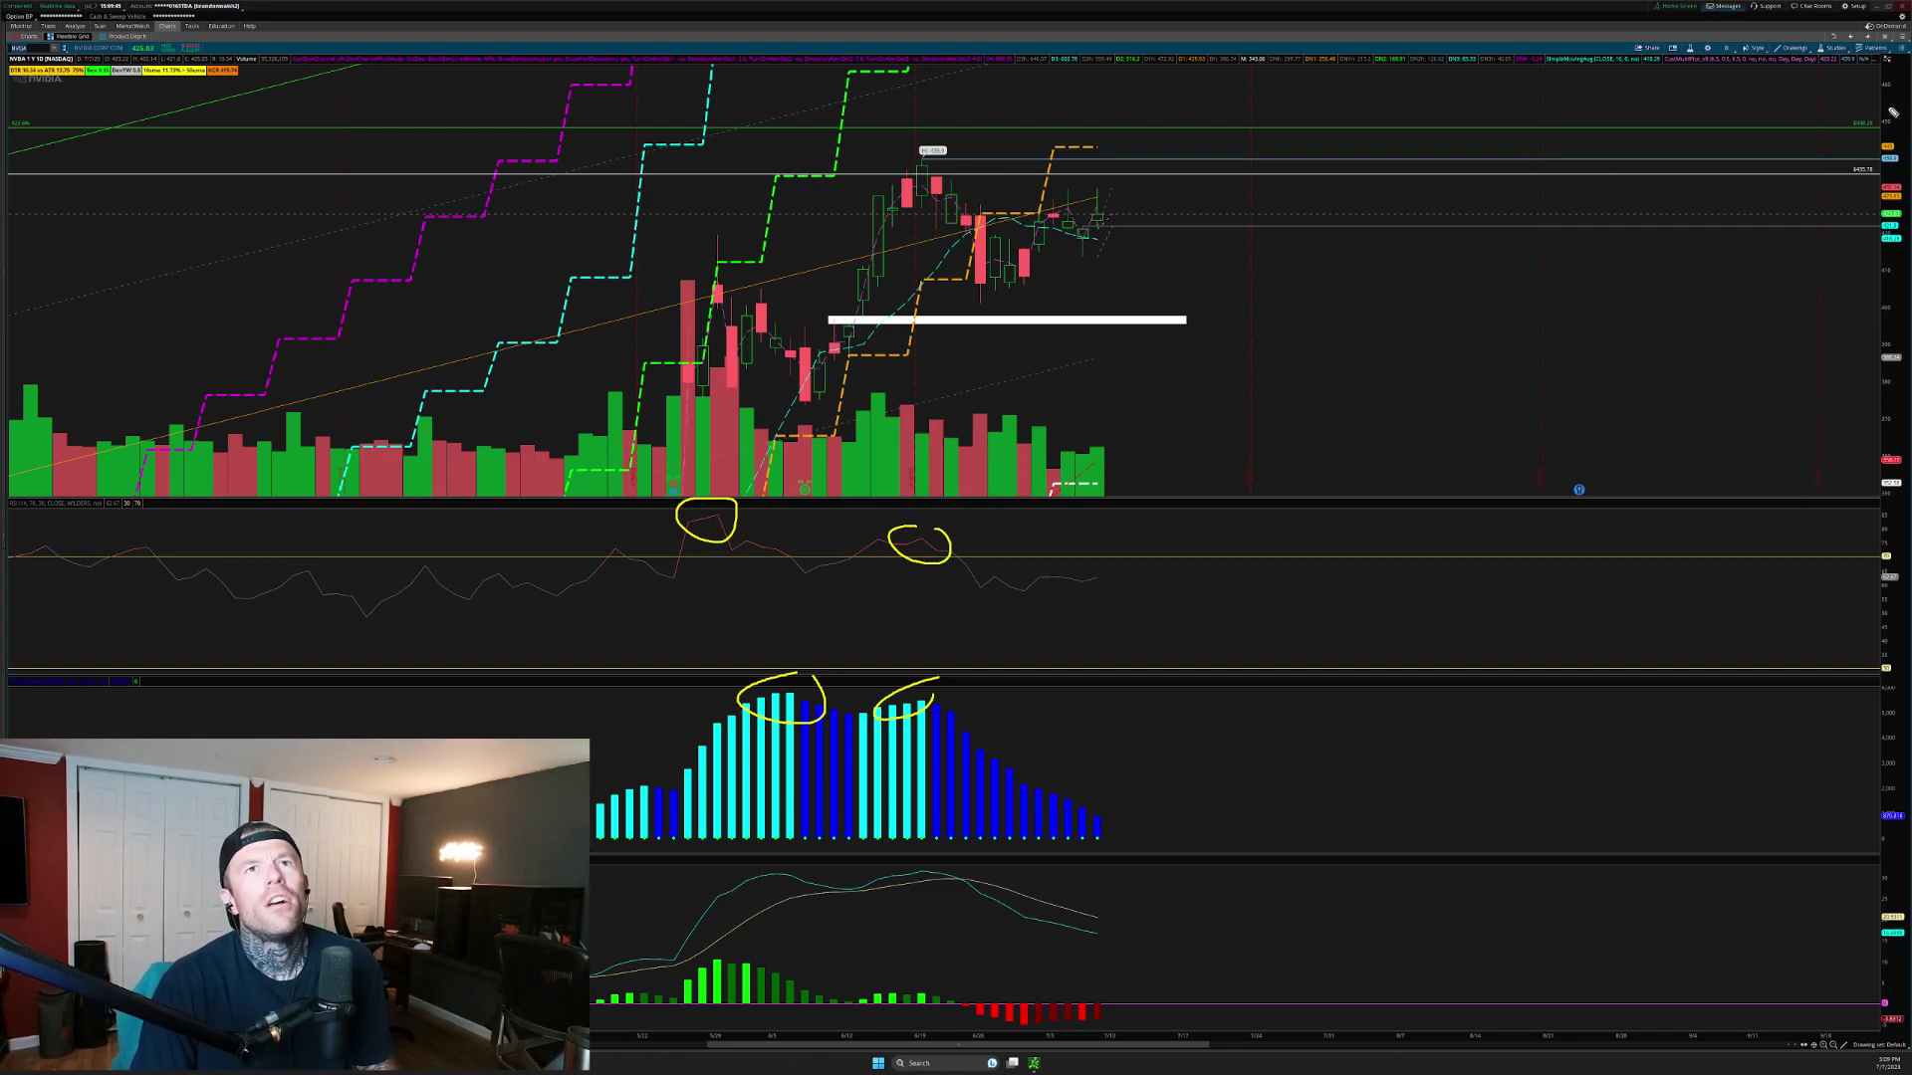
{"action": "mouse_move", "coordinate": [1889, 112]}
{"action": "left_mouse_down"}
{"action": "mouse_move", "coordinate": [1803, 125]}
{"action": "mouse_move", "coordinate": [1902, 129]}
{"action": "left_mouse_up"}
{"action": "mouse_move", "coordinate": [1874, 157]}
{"action": "left_mouse_down"}
{"action": "mouse_move", "coordinate": [1892, 163]}
{"action": "mouse_move", "coordinate": [1819, 149]}
{"action": "mouse_move", "coordinate": [1815, 179]}
{"action": "mouse_move", "coordinate": [1900, 187]}
{"action": "left_mouse_up"}
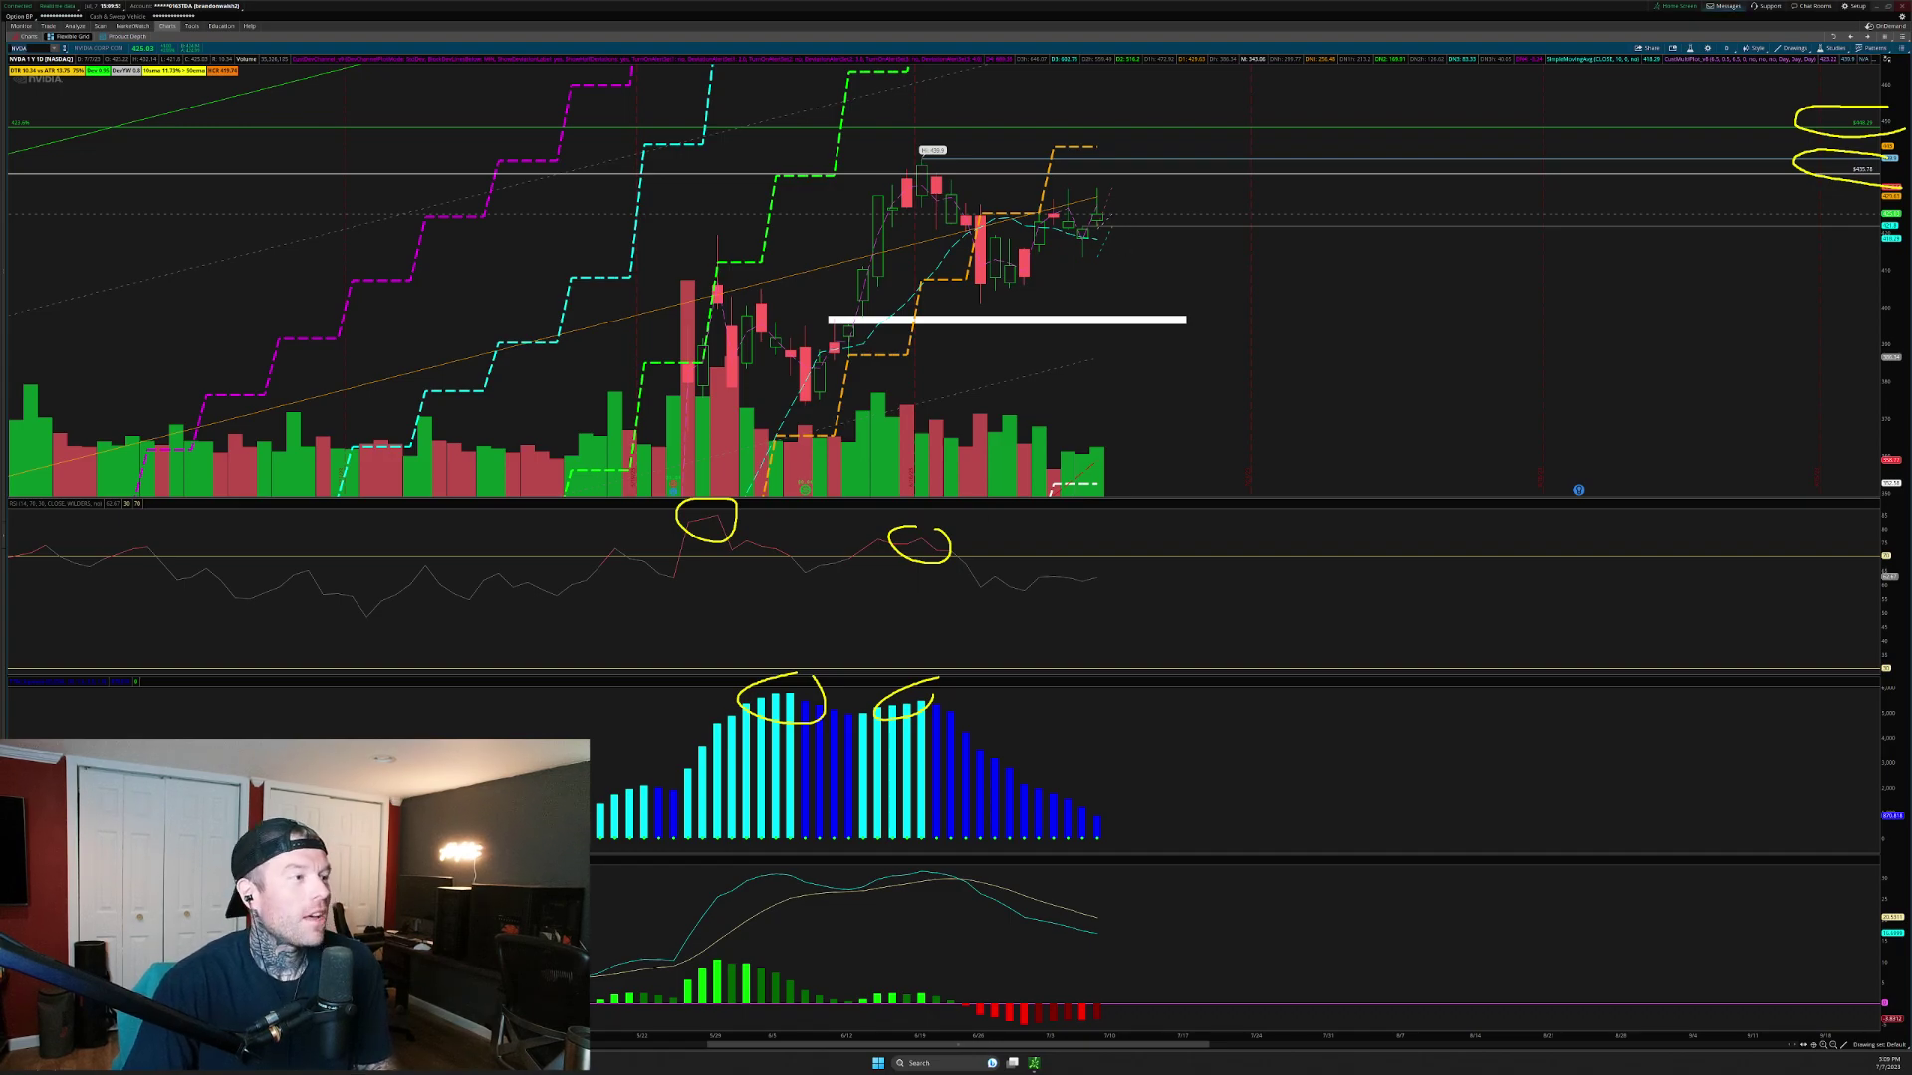
Examine the low of NVDA's latest daily candle against the horizontal level beneath it
{"action": "left_click_drag", "start_coordinate": [670, 103], "coordinate": [1683, 458]}
{"action": "left_click_drag", "start_coordinate": [1901, 390], "coordinate": [1903, 306]}
{"action": "double_click", "coordinate": [1903, 306]}
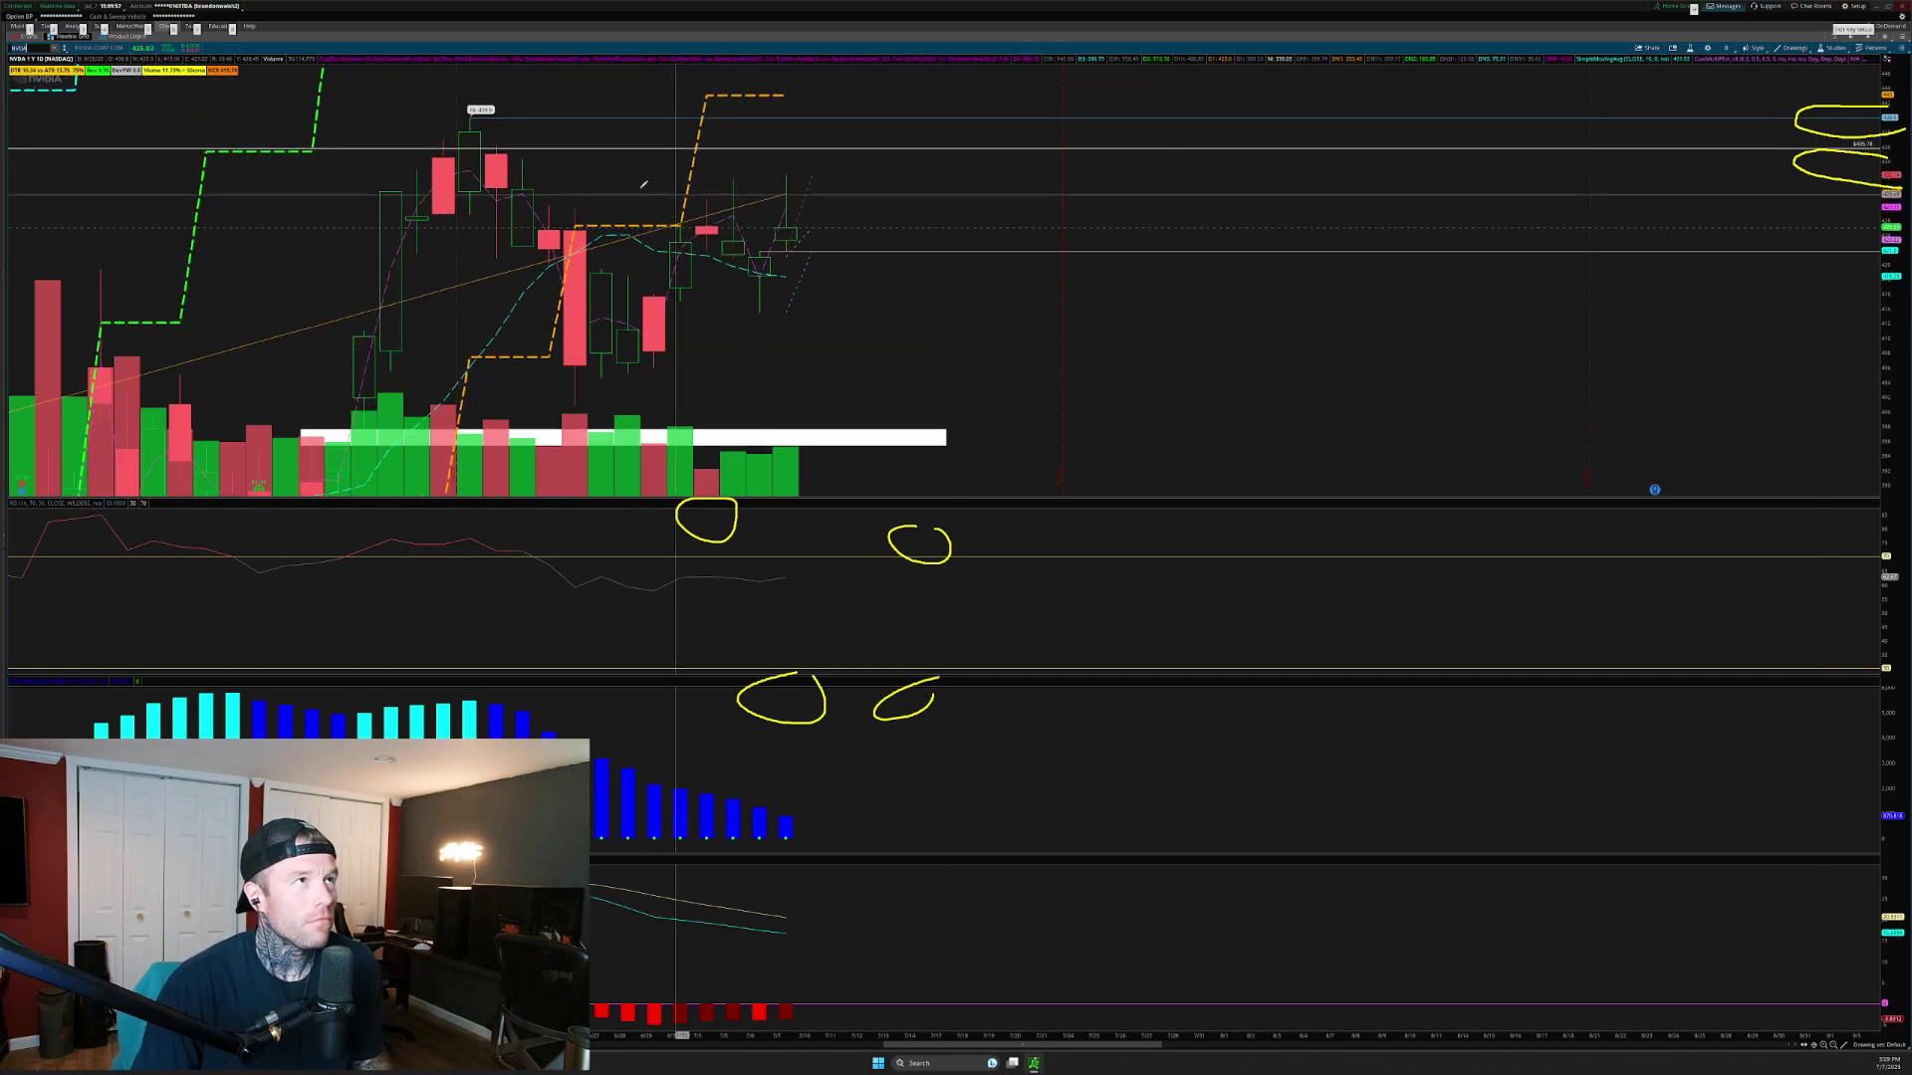
{"action": "left_click_drag", "start_coordinate": [644, 186], "coordinate": [986, 306]}
{"action": "left_click_drag", "start_coordinate": [1895, 431], "coordinate": [1896, 288]}
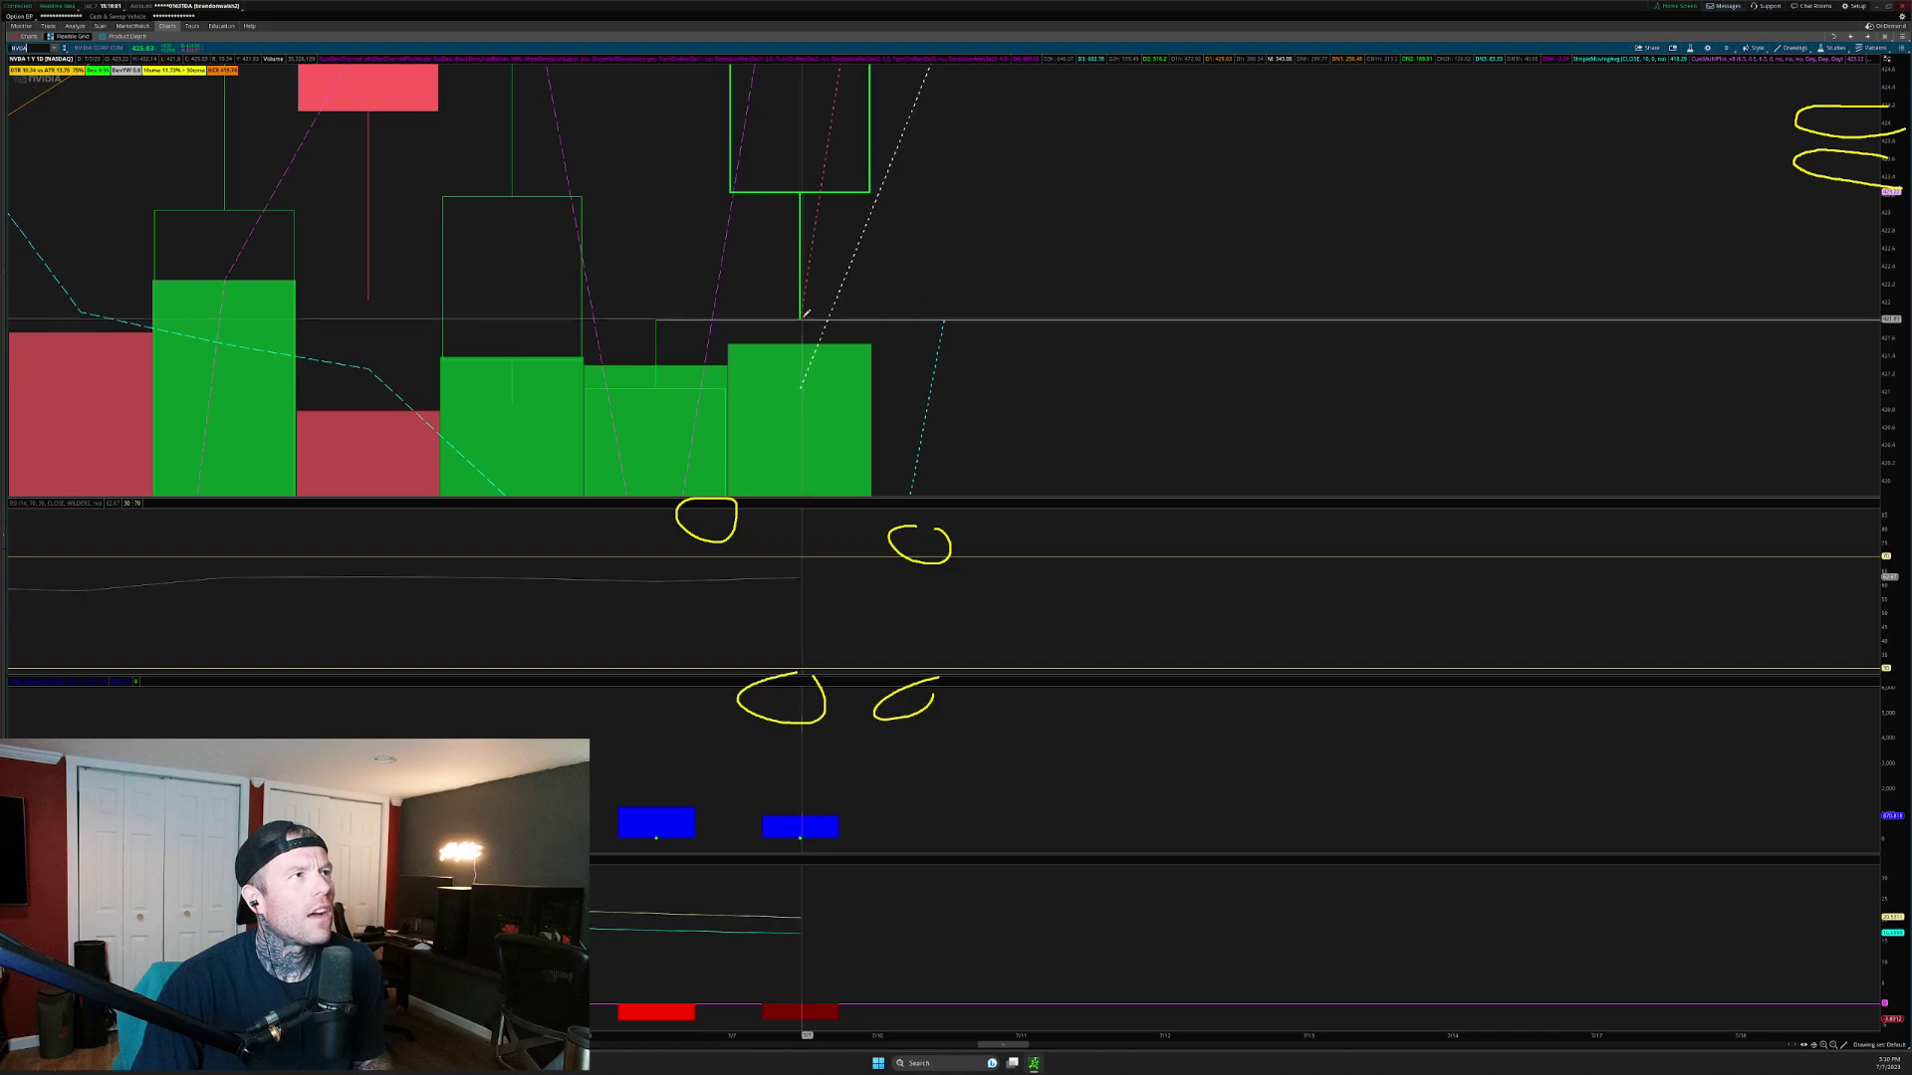
Switch NVDA to the 5-minute chart, clear the circles, and zoom in on the latest session's premarket and open
{"action": "right_click", "coordinate": [1054, 255]}
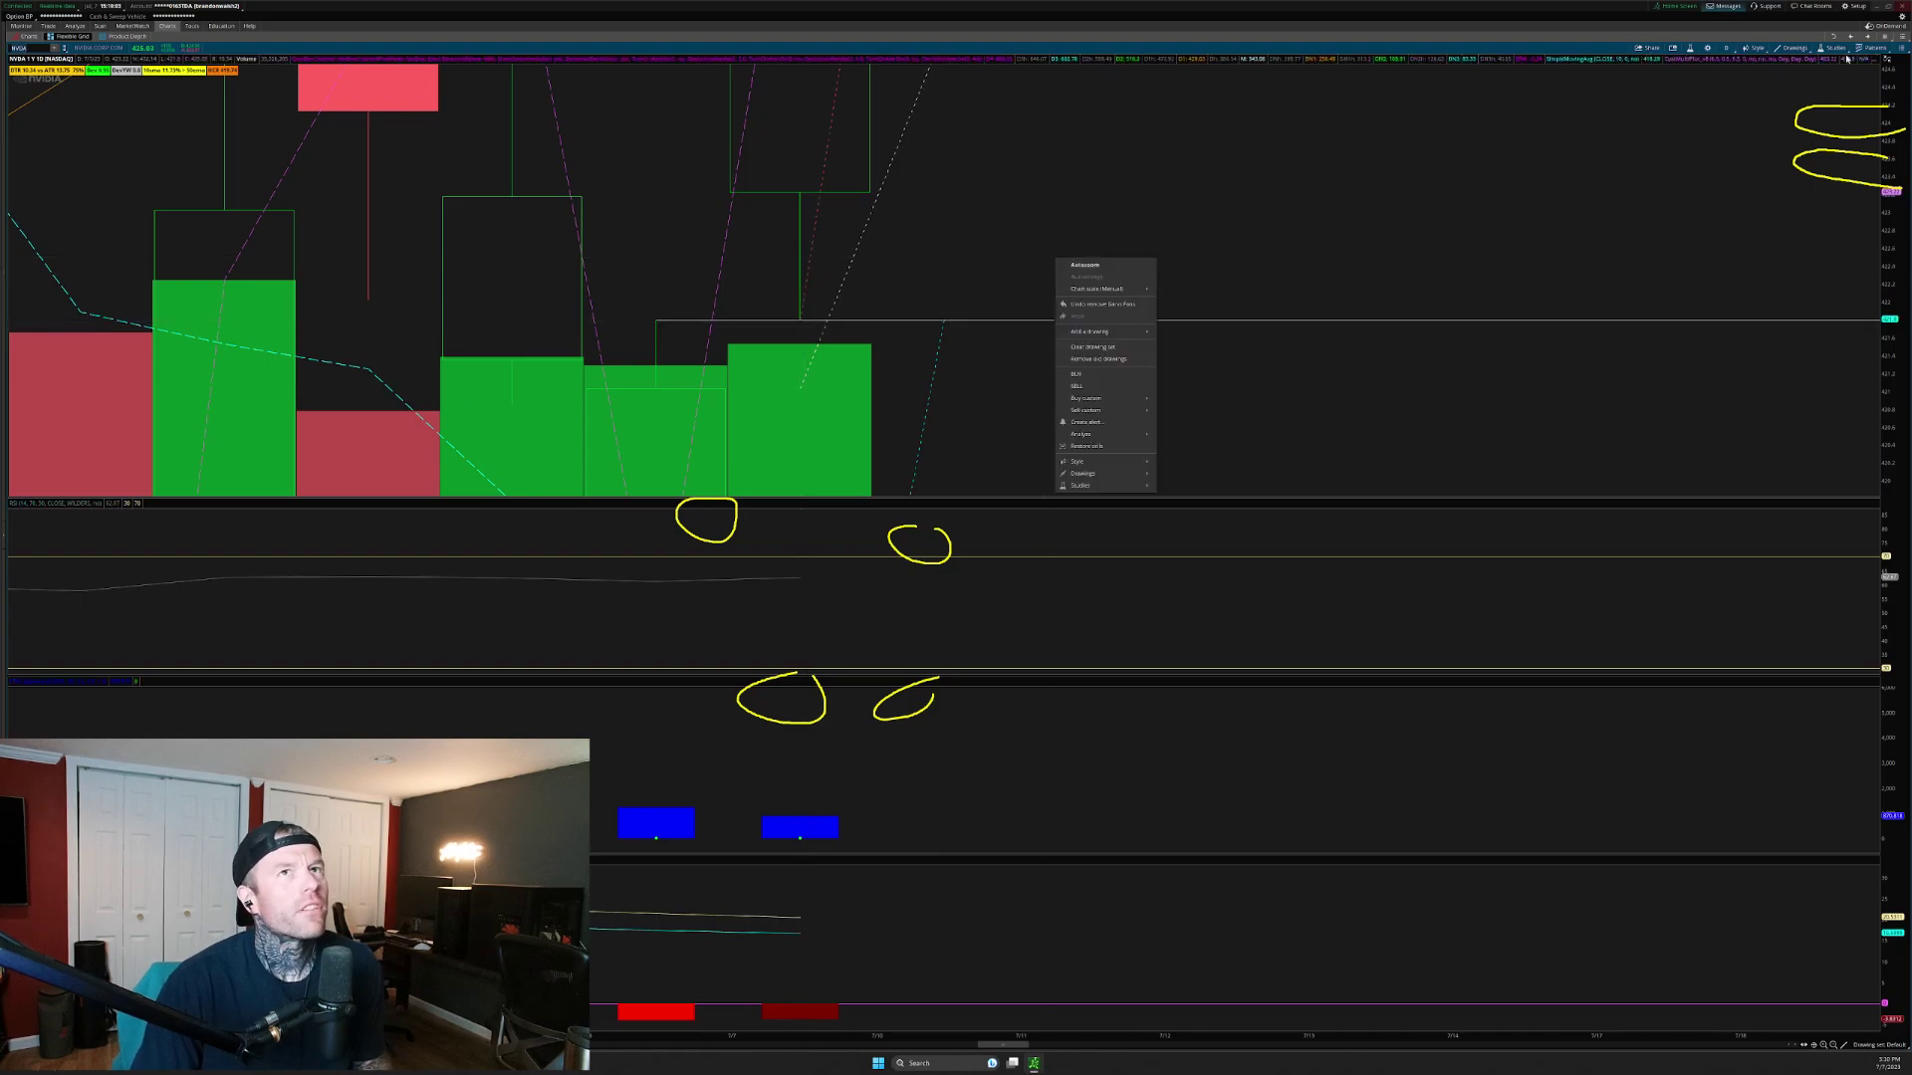
{"action": "left_click", "coordinate": [1728, 48]}
{"action": "left_click", "coordinate": [1716, 114]}
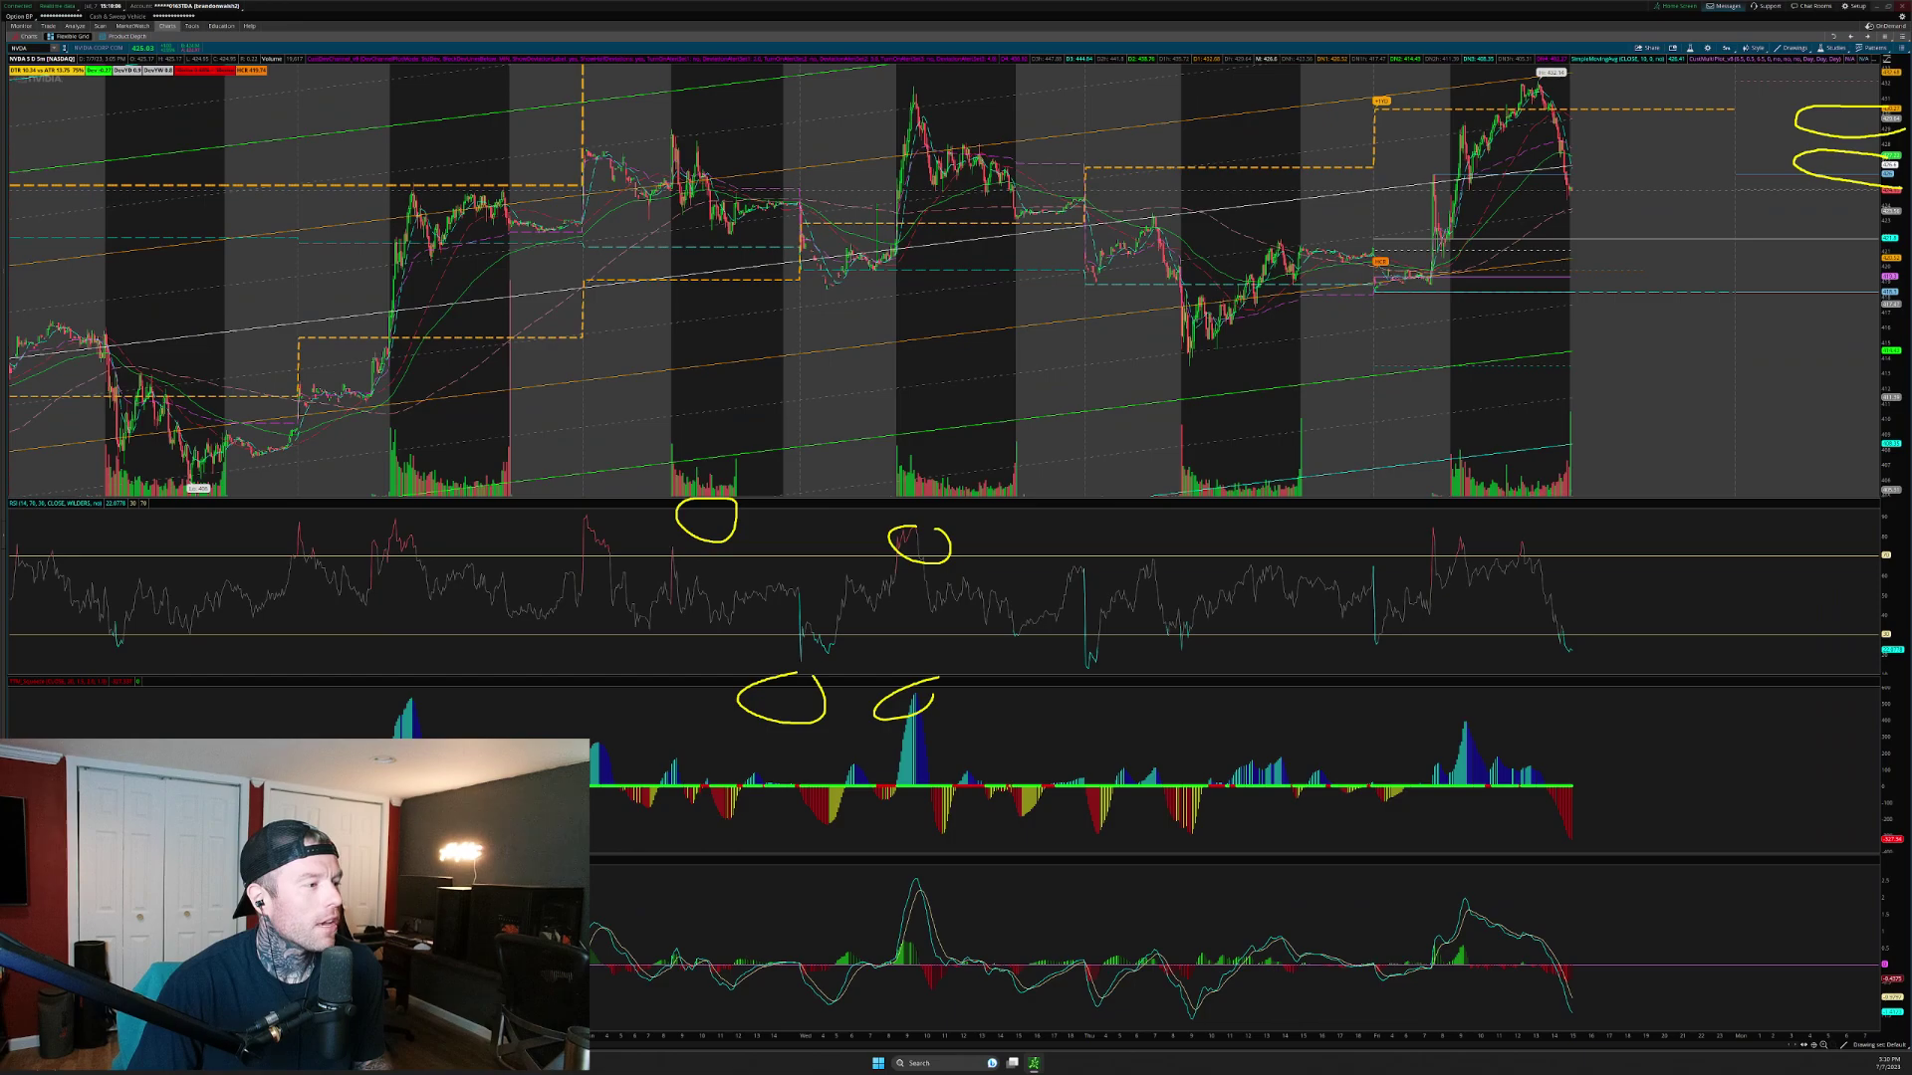
{"action": "key", "text": "ctrl+shift+7"}
{"action": "key", "text": "ctrl+shift+3"}
{"action": "left_click_drag", "start_coordinate": [1217, 242], "coordinate": [1542, 359]}
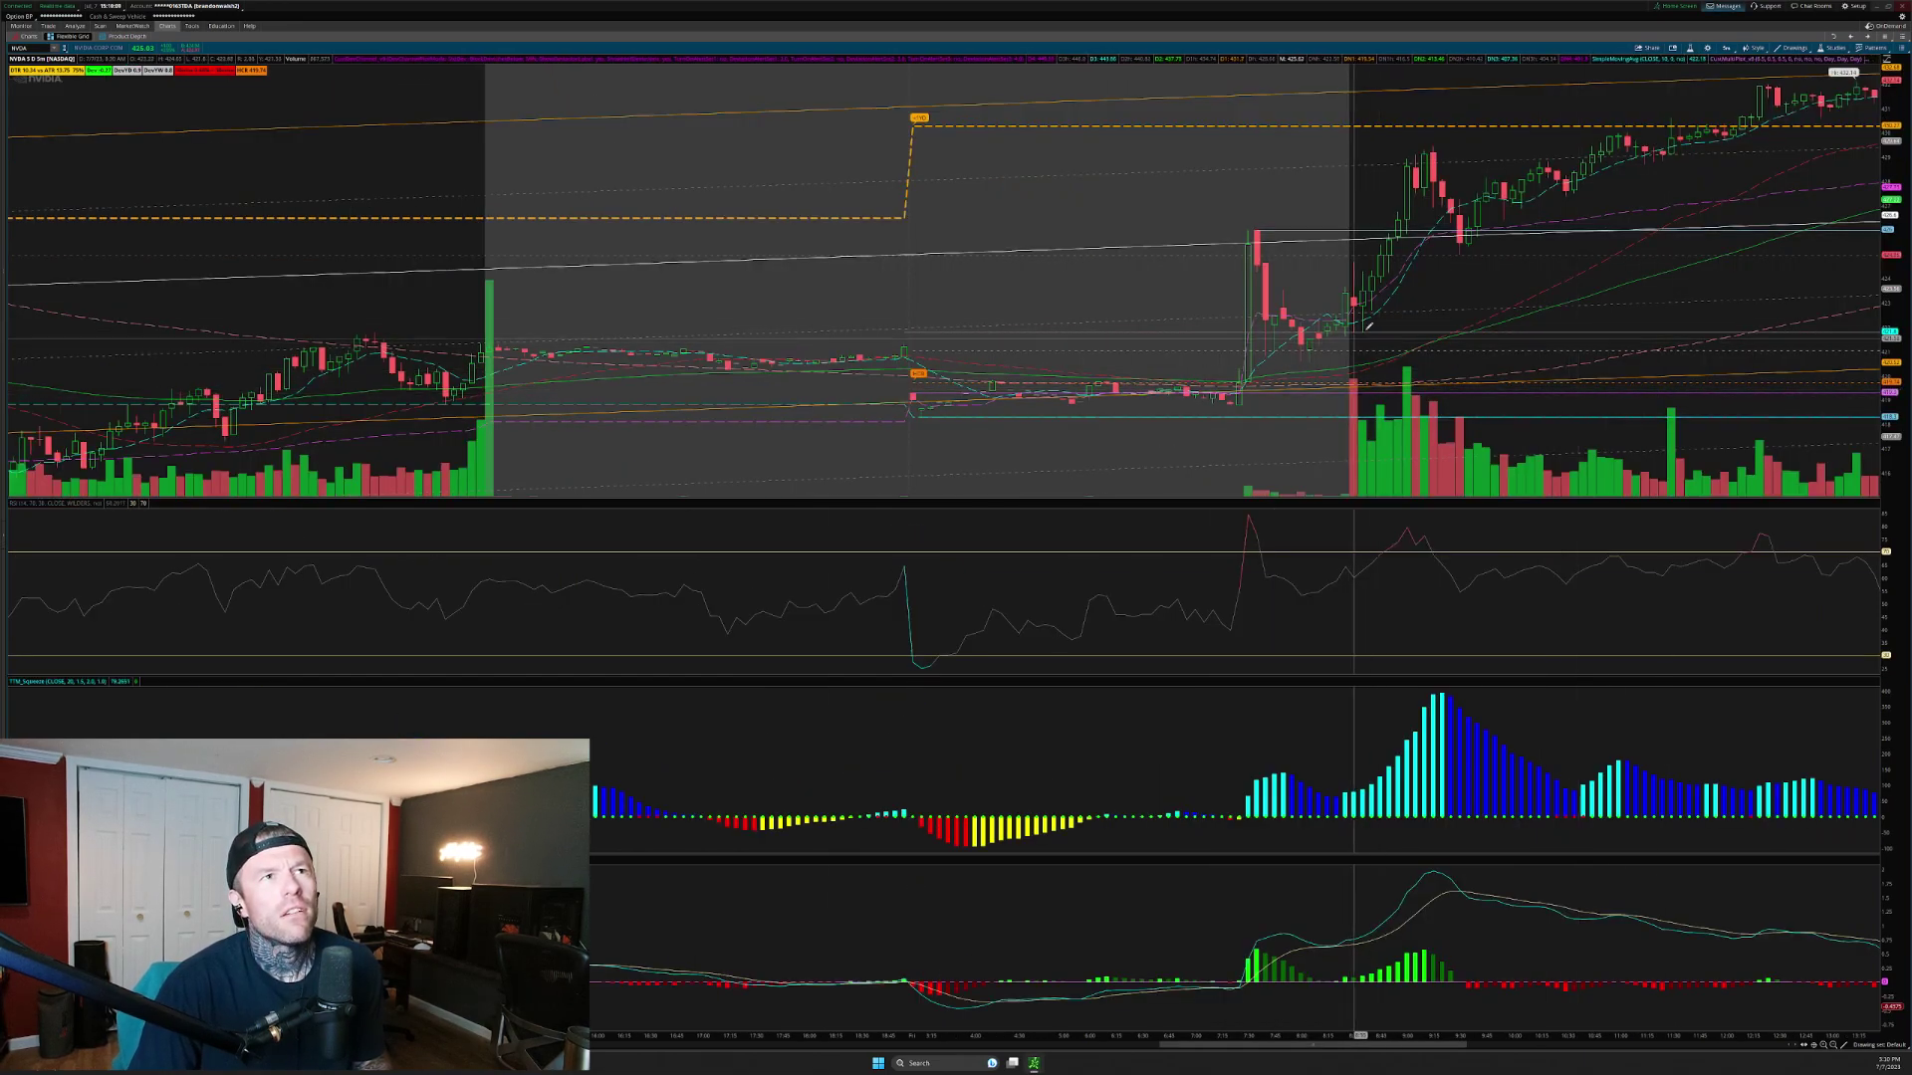
Examine the low of NVDA's opening 5-minute candle against the horizontal level at its wick
{"action": "left_click_drag", "start_coordinate": [1286, 323], "coordinate": [1425, 356]}
{"action": "left_click_drag", "start_coordinate": [1902, 343], "coordinate": [1905, 131]}
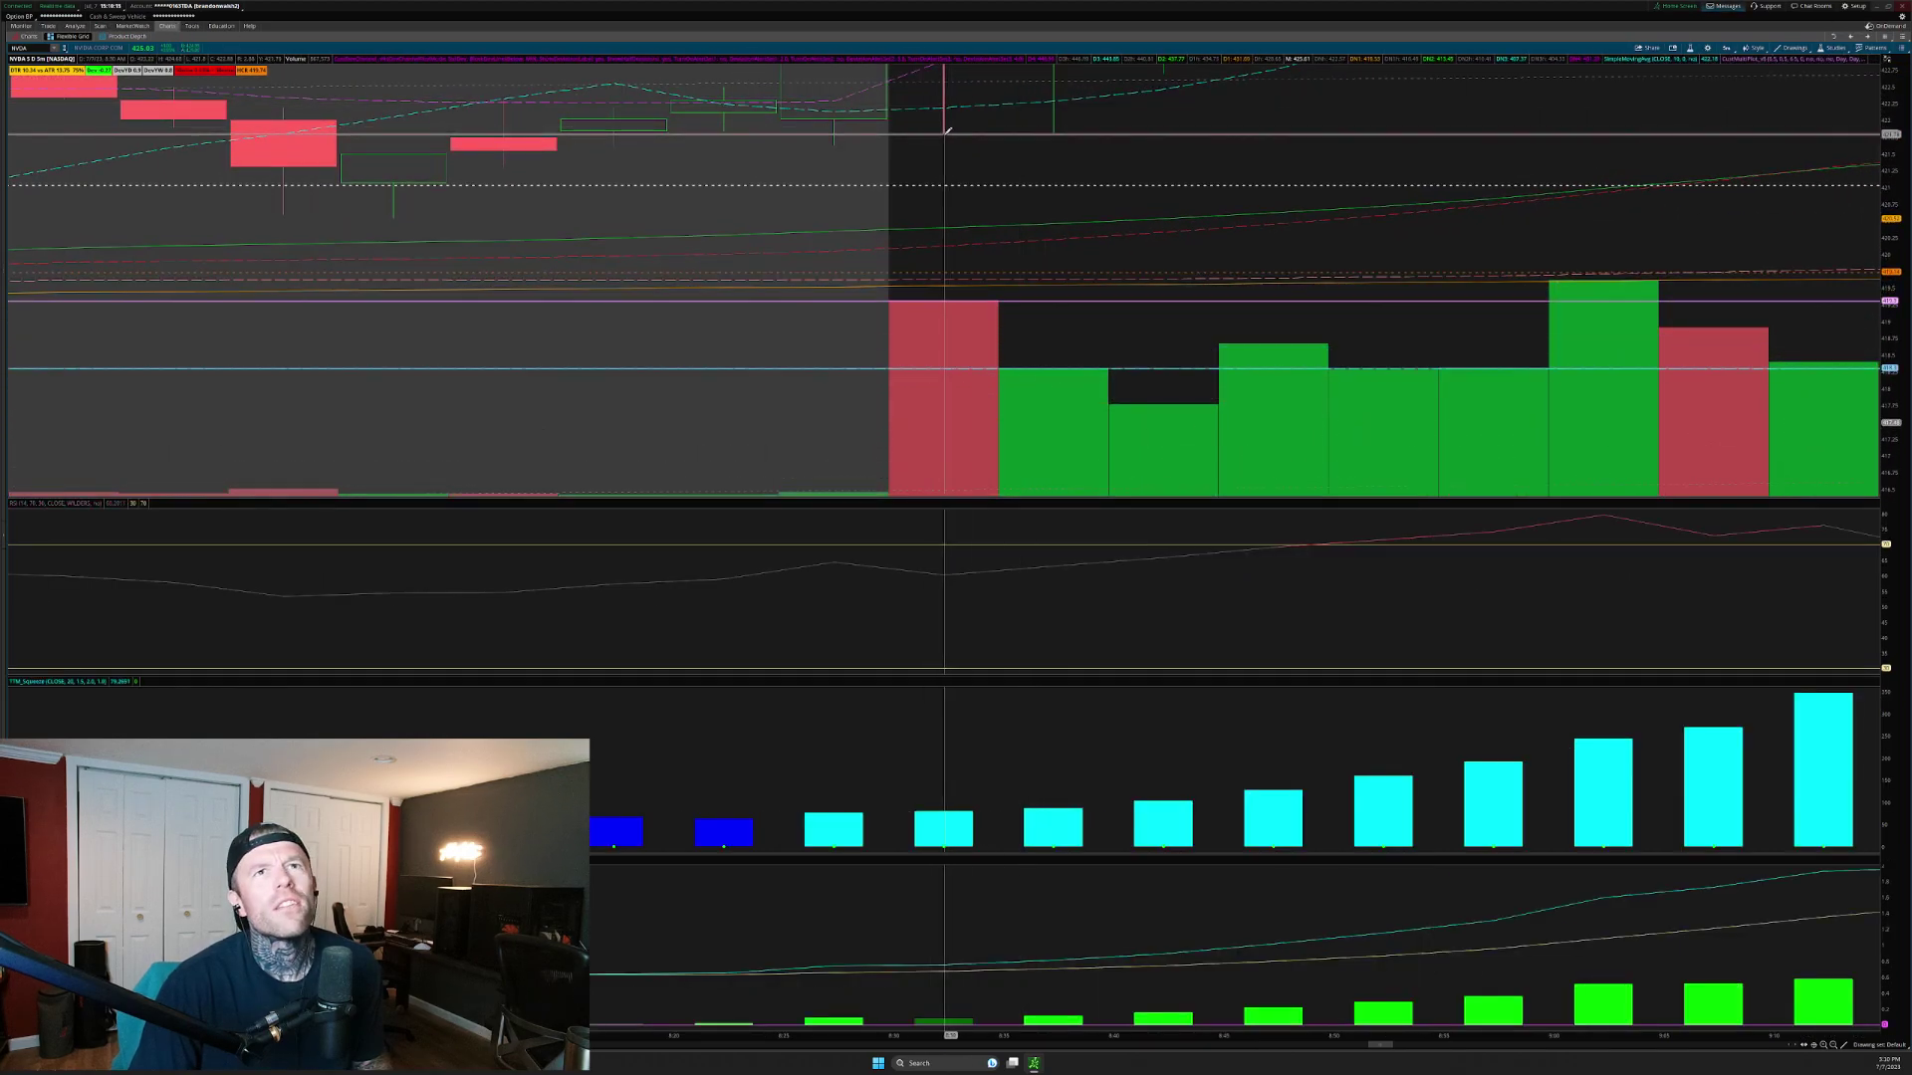
Return NVDA to the daily chart and frame its recent candles around the thick white support line
{"action": "left_click", "coordinate": [1726, 49]}
{"action": "left_click", "coordinate": [1702, 138]}
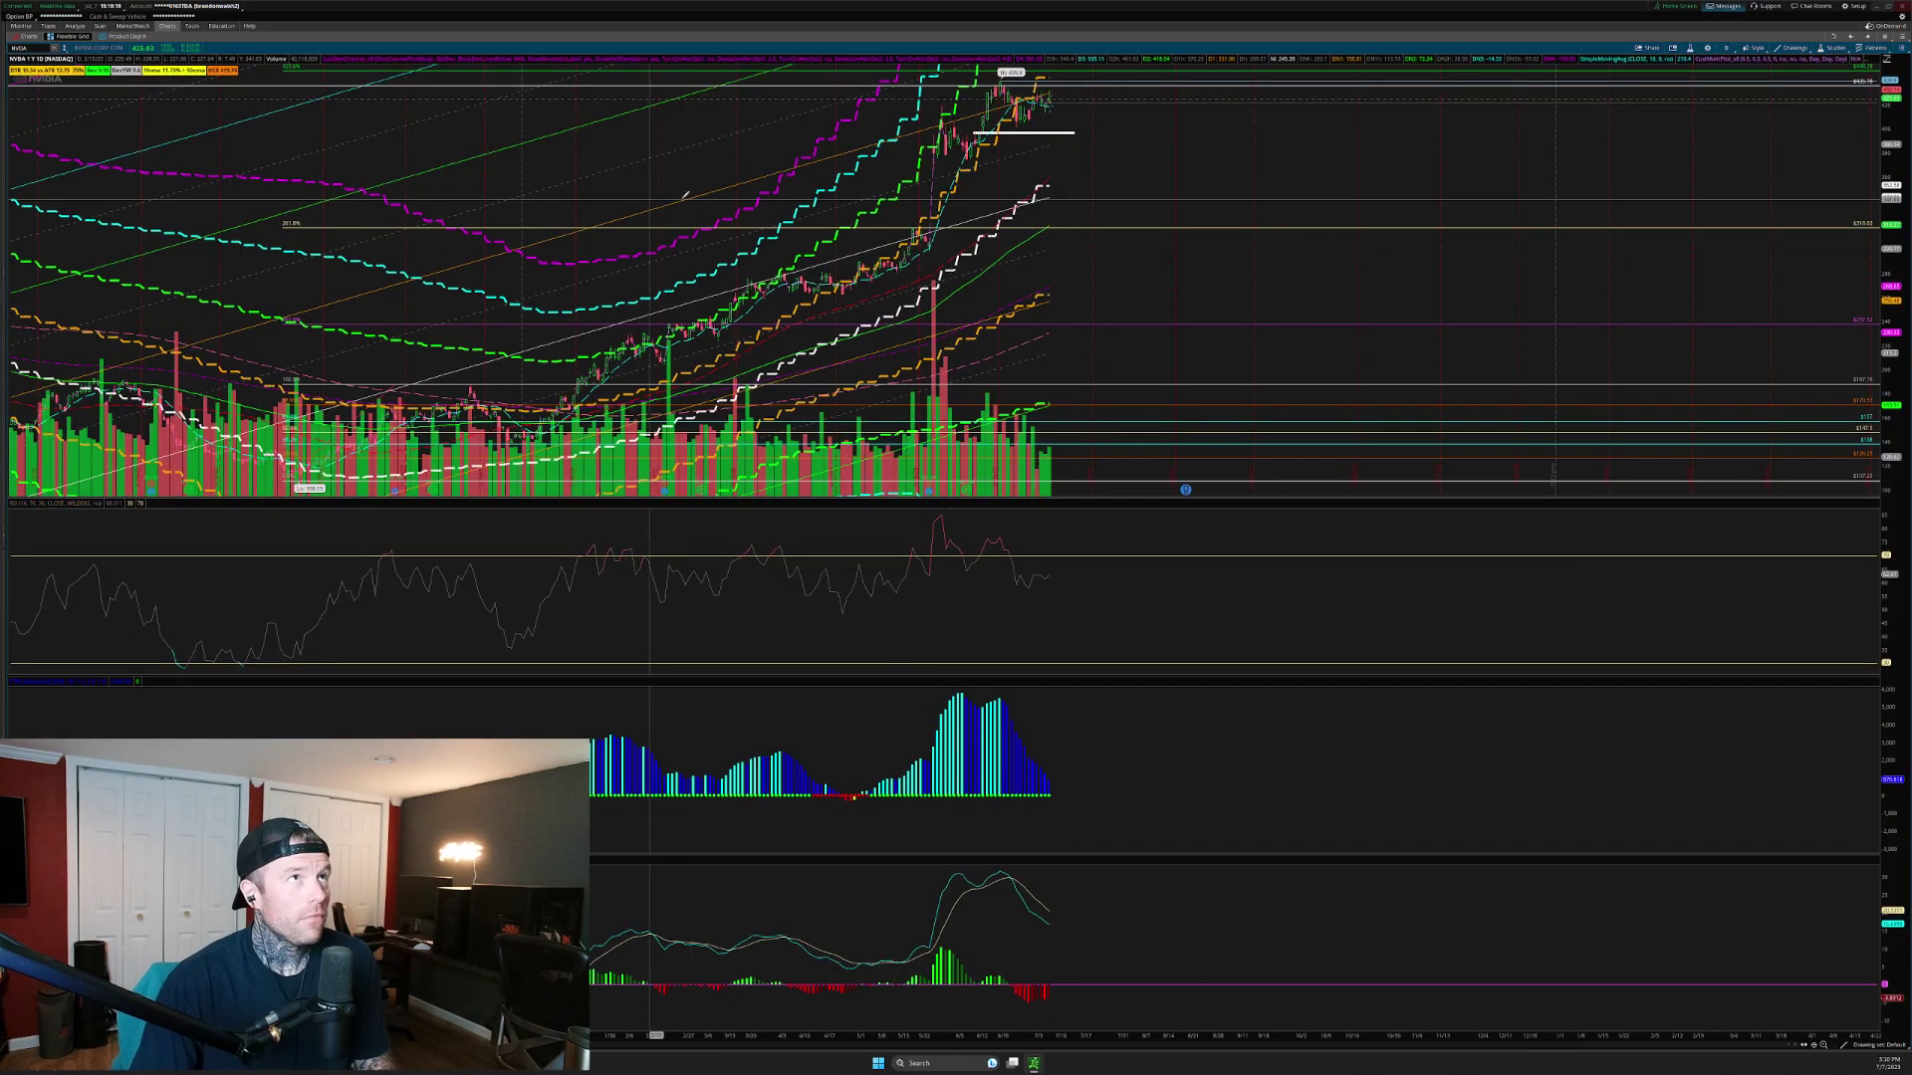
{"action": "left_click_drag", "start_coordinate": [689, 193], "coordinate": [1394, 301]}
{"action": "left_click_drag", "start_coordinate": [457, 214], "coordinate": [1314, 426]}
{"action": "key", "text": "alt"}
{"action": "left_click_drag", "start_coordinate": [1897, 207], "coordinate": [1900, 324]}
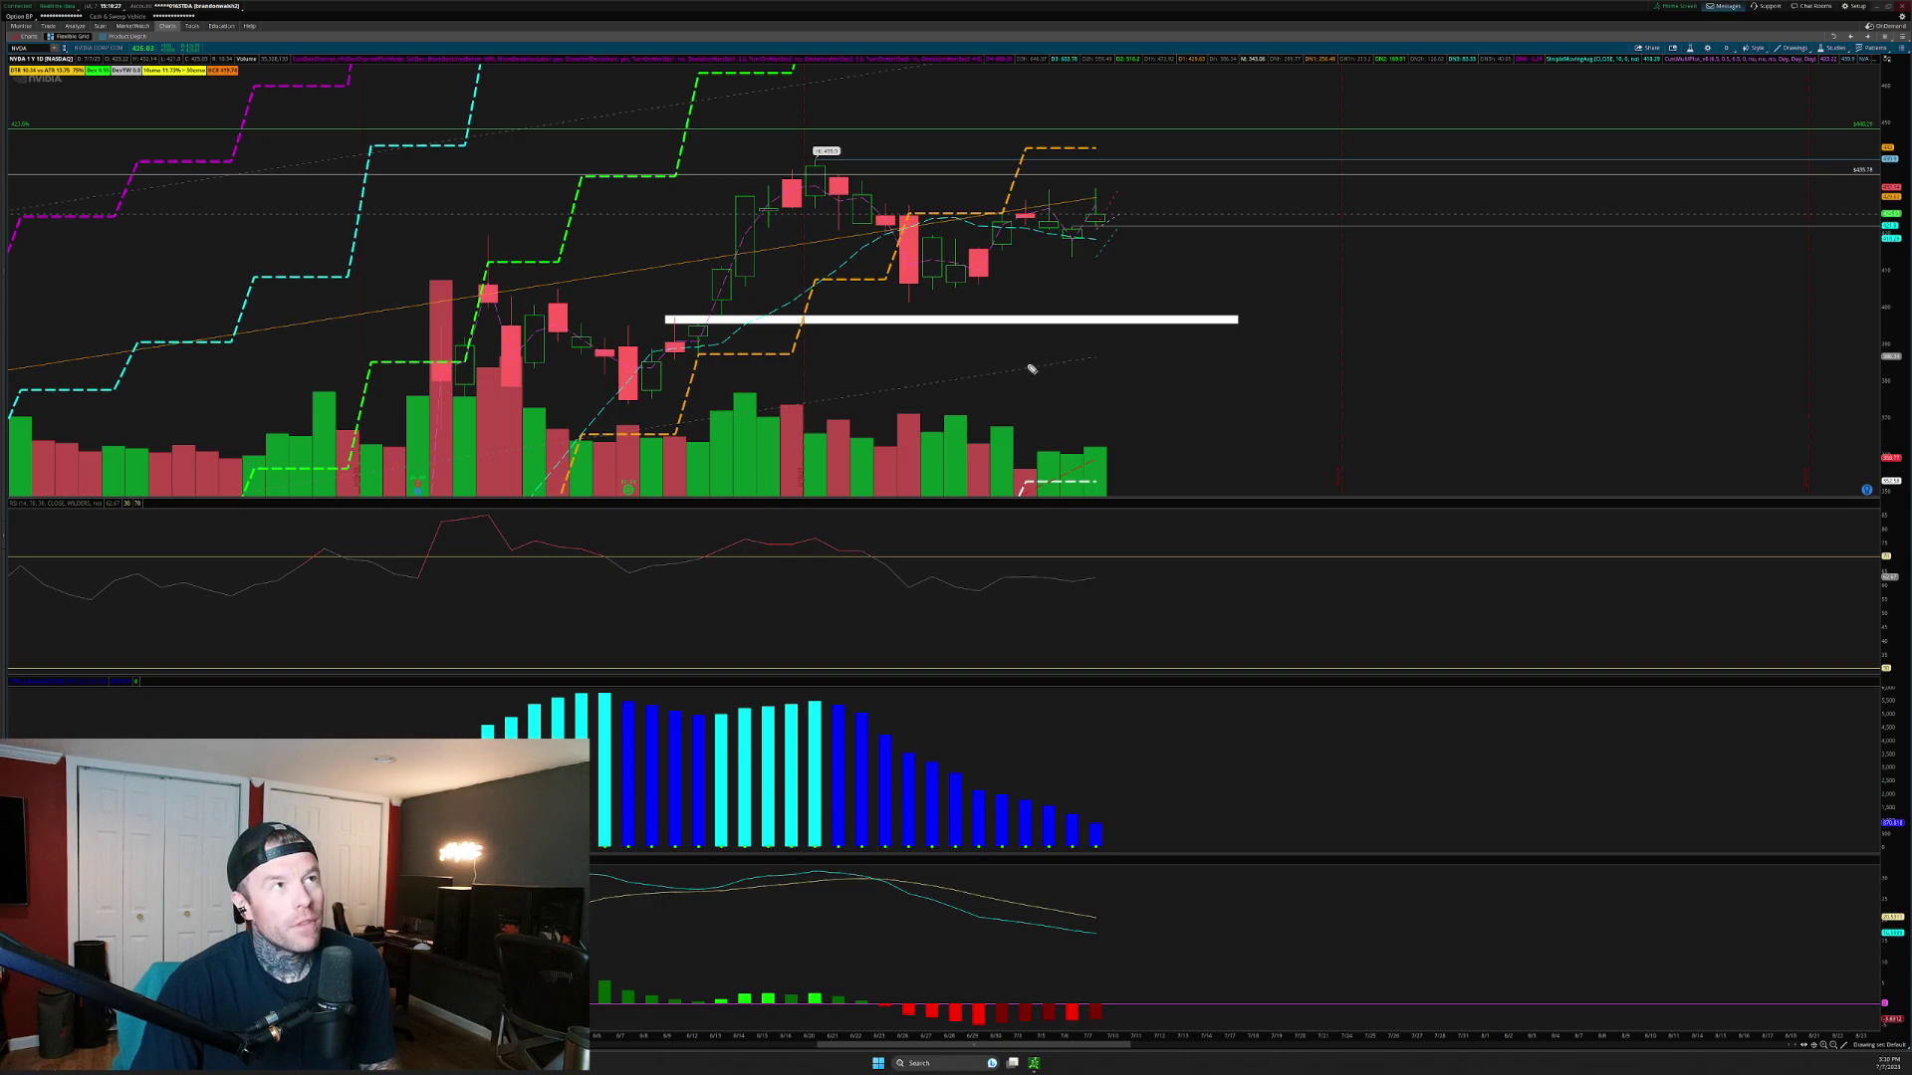
Circle the daily candles at the start of the white support line and mark two target spots at the green resistance line
{"action": "left_click_drag", "start_coordinate": [713, 306], "coordinate": [720, 329]}
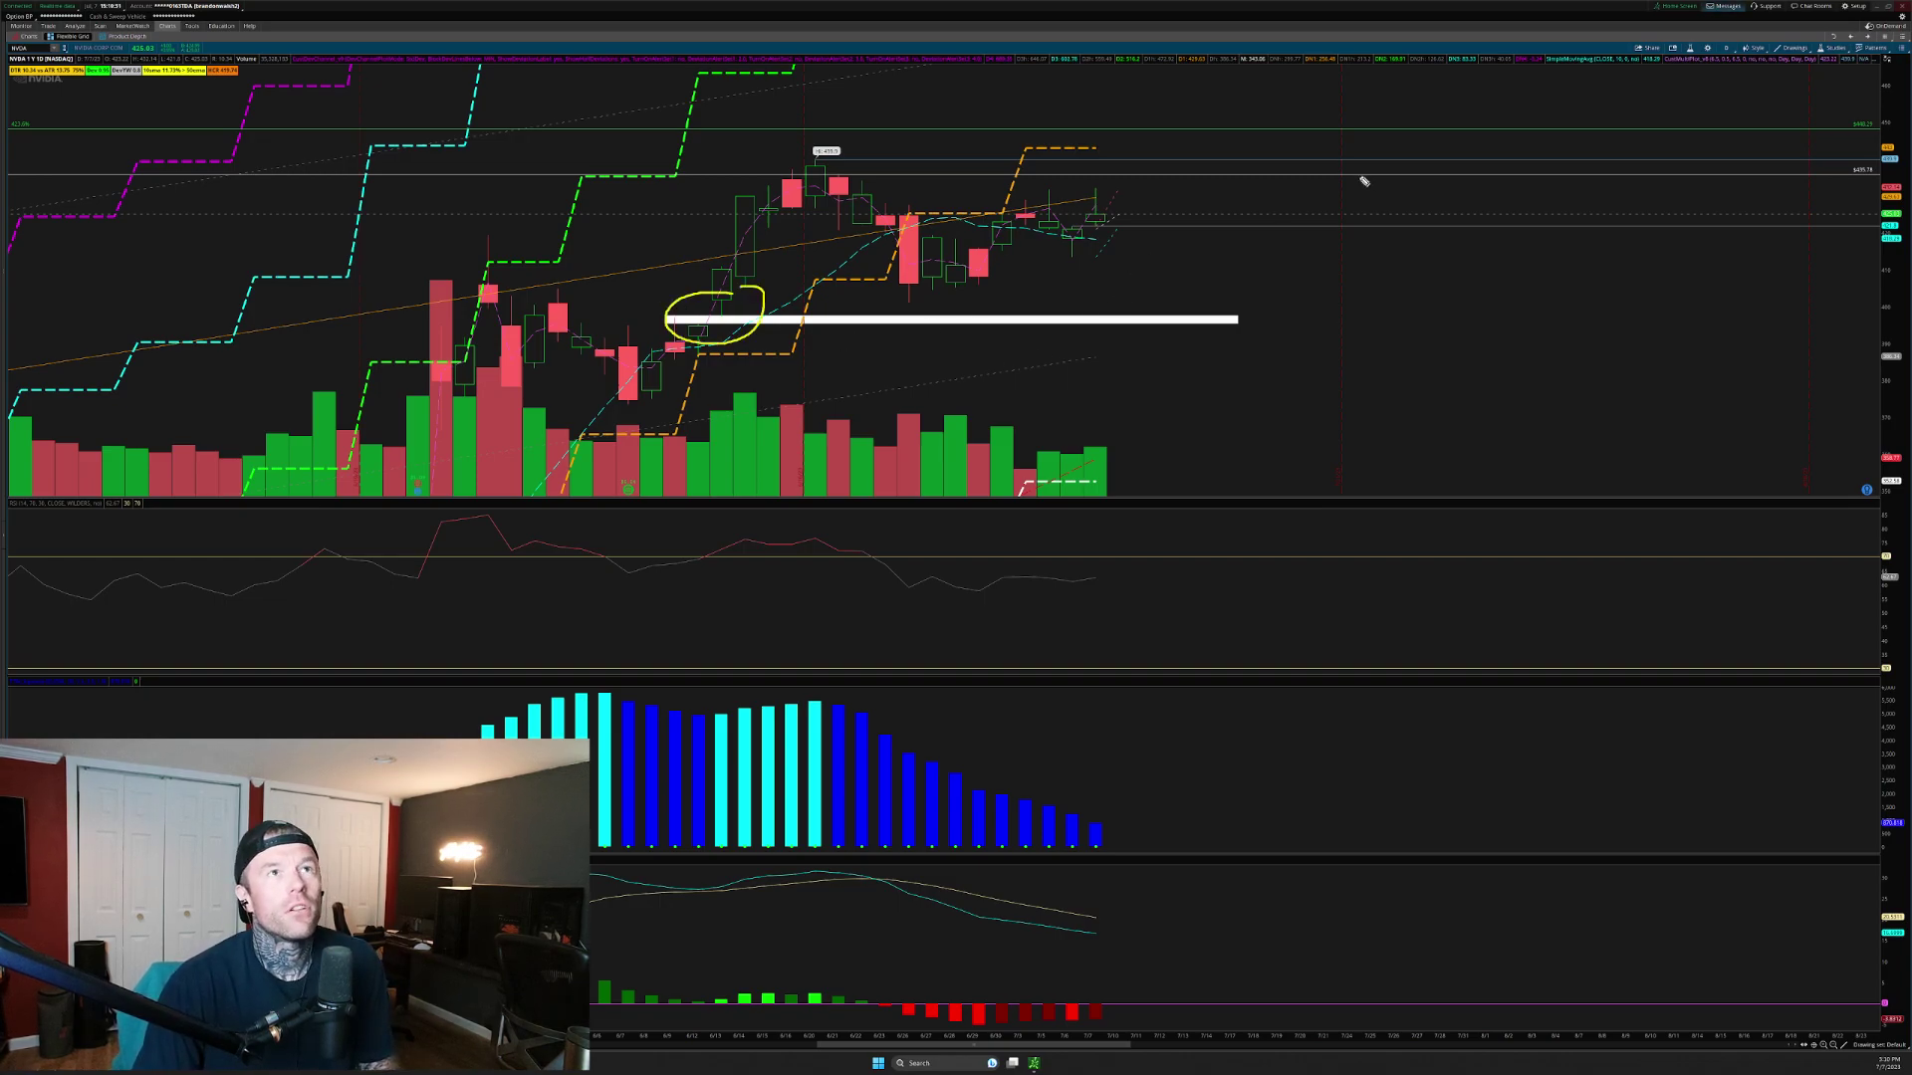
{"action": "mouse_move", "coordinate": [1187, 121]}
{"action": "left_mouse_down"}
{"action": "mouse_move", "coordinate": [1167, 144]}
{"action": "mouse_move", "coordinate": [1193, 116]}
{"action": "left_mouse_up"}
{"action": "left_click_drag", "start_coordinate": [1279, 115], "coordinate": [1287, 118]}
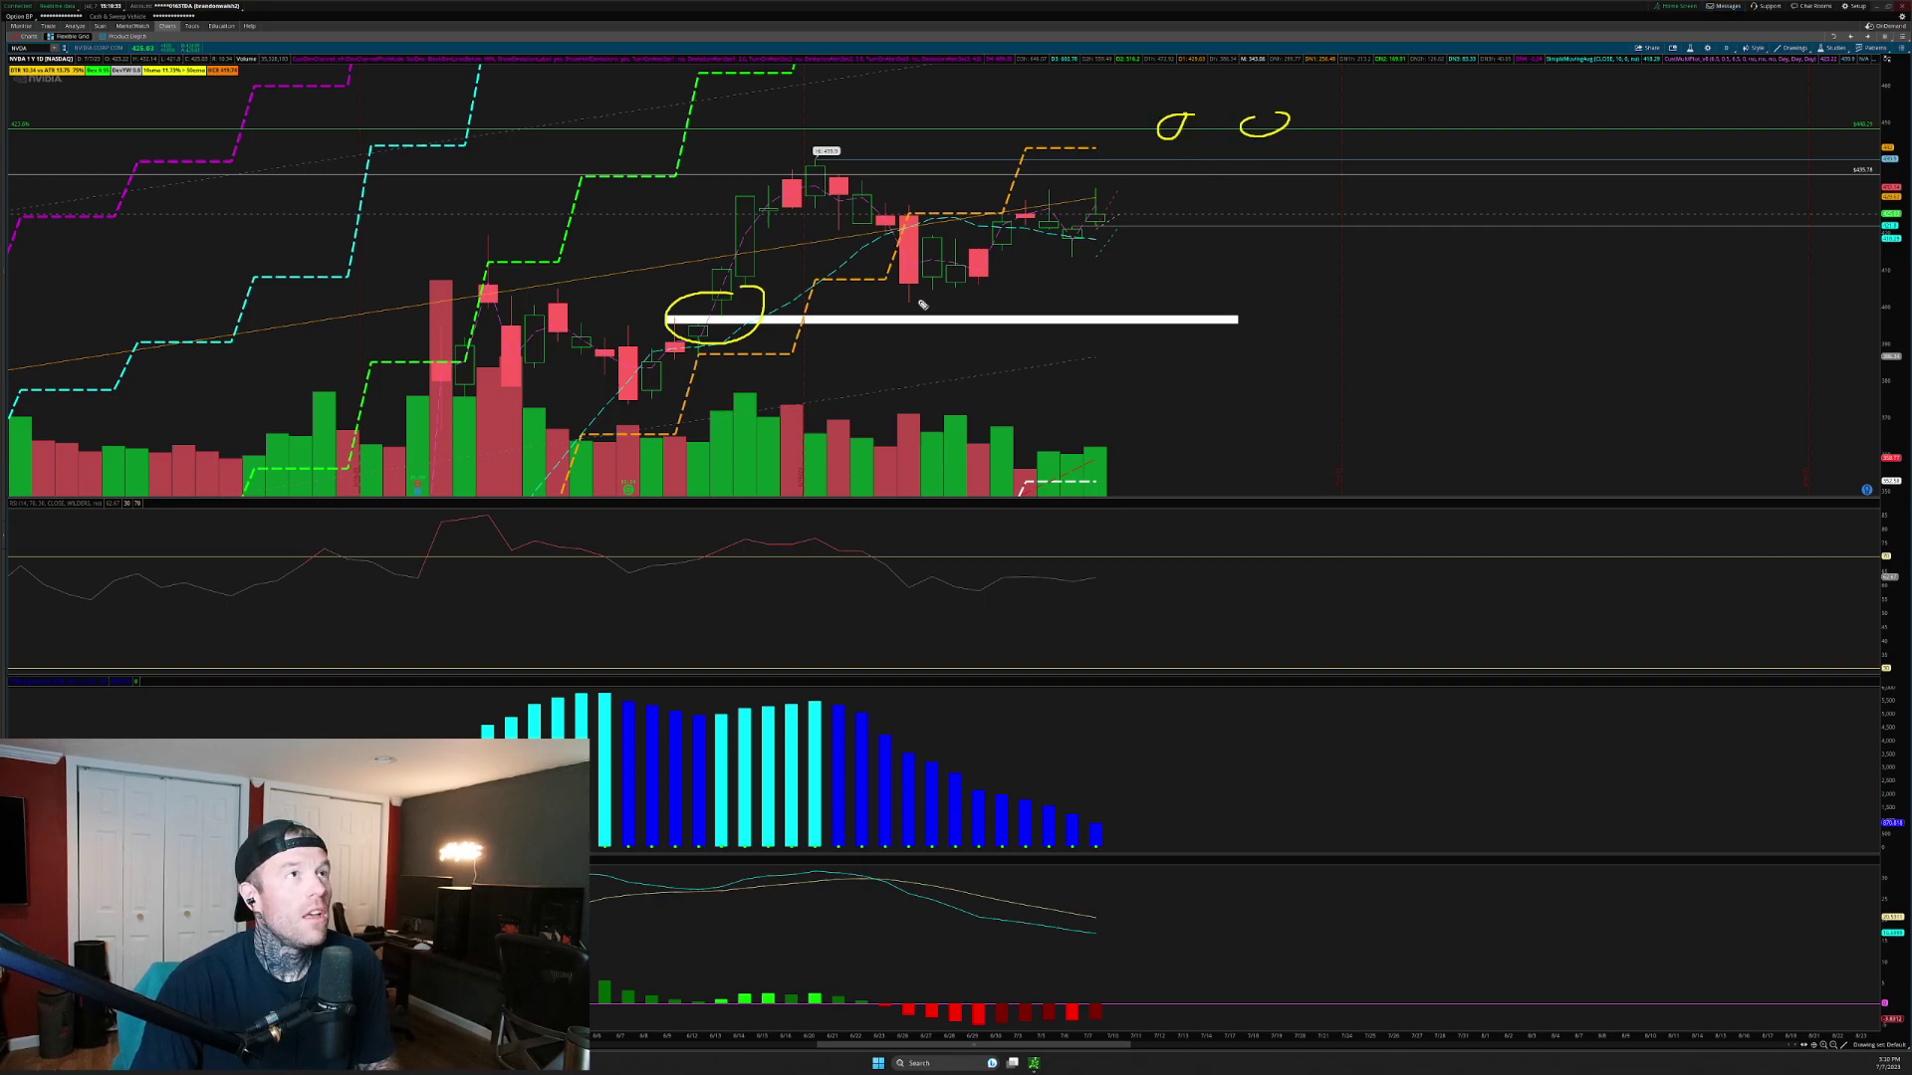
Sketch a rounded dip and rebound from the recent peak up to the green resistance line, and highlight that line's price label
{"action": "mouse_move", "coordinate": [853, 188]}
{"action": "left_mouse_down"}
{"action": "mouse_move", "coordinate": [1153, 191]}
{"action": "mouse_move", "coordinate": [1209, 136]}
{"action": "left_mouse_up"}
{"action": "left_click_drag", "start_coordinate": [19, 107], "coordinate": [33, 224]}
{"action": "left_click_drag", "start_coordinate": [37, 146], "coordinate": [491, 134]}
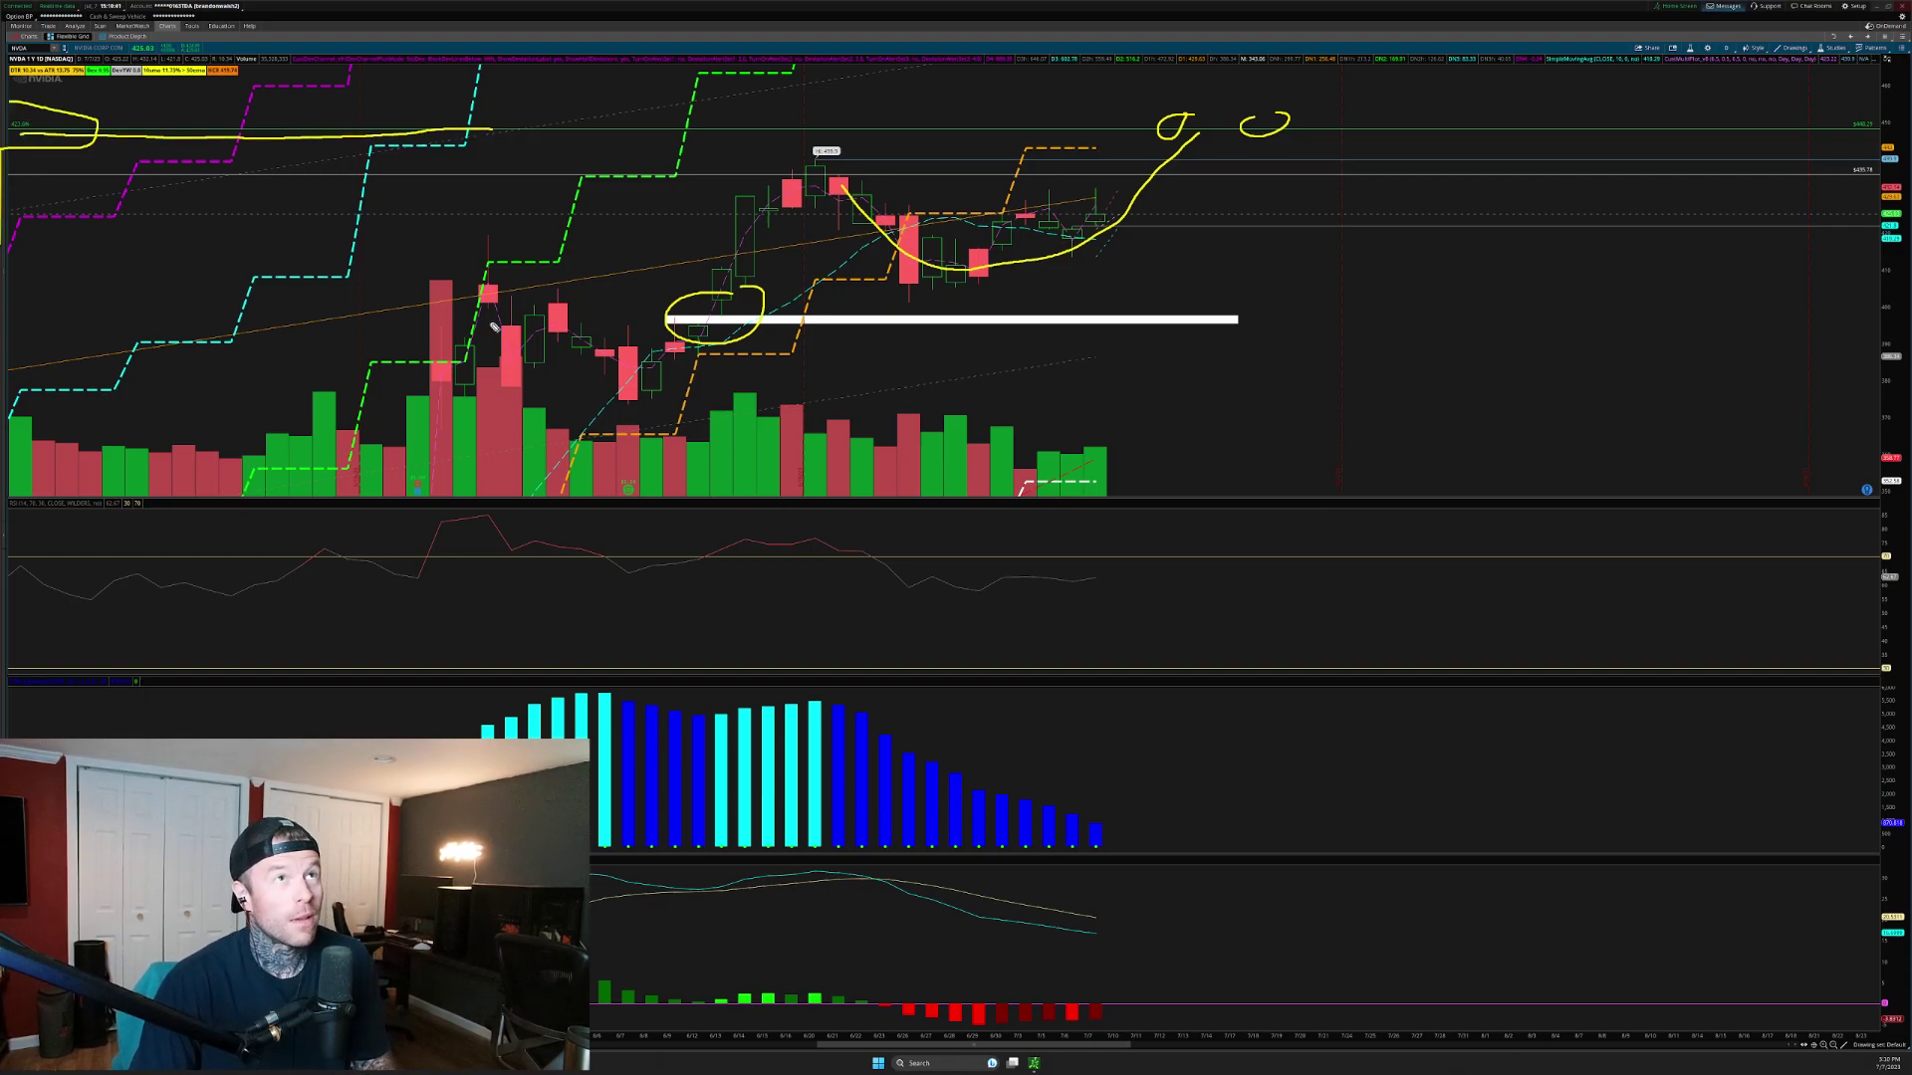
Sketch a rise from NVDA's latest daily candle to the area around the green resistance line, and clear the annotations
{"action": "key", "text": "ctrl+shift+7"}
{"action": "mouse_move", "coordinate": [1327, 118]}
{"action": "left_mouse_down"}
{"action": "mouse_move", "coordinate": [1334, 100]}
{"action": "mouse_move", "coordinate": [1432, 95]}
{"action": "left_mouse_up"}
{"action": "mouse_move", "coordinate": [1093, 212]}
{"action": "left_mouse_down"}
{"action": "mouse_move", "coordinate": [1118, 235]}
{"action": "mouse_move", "coordinate": [1365, 192]}
{"action": "mouse_move", "coordinate": [1394, 139]}
{"action": "left_mouse_up"}
{"action": "key", "text": "Escape"}
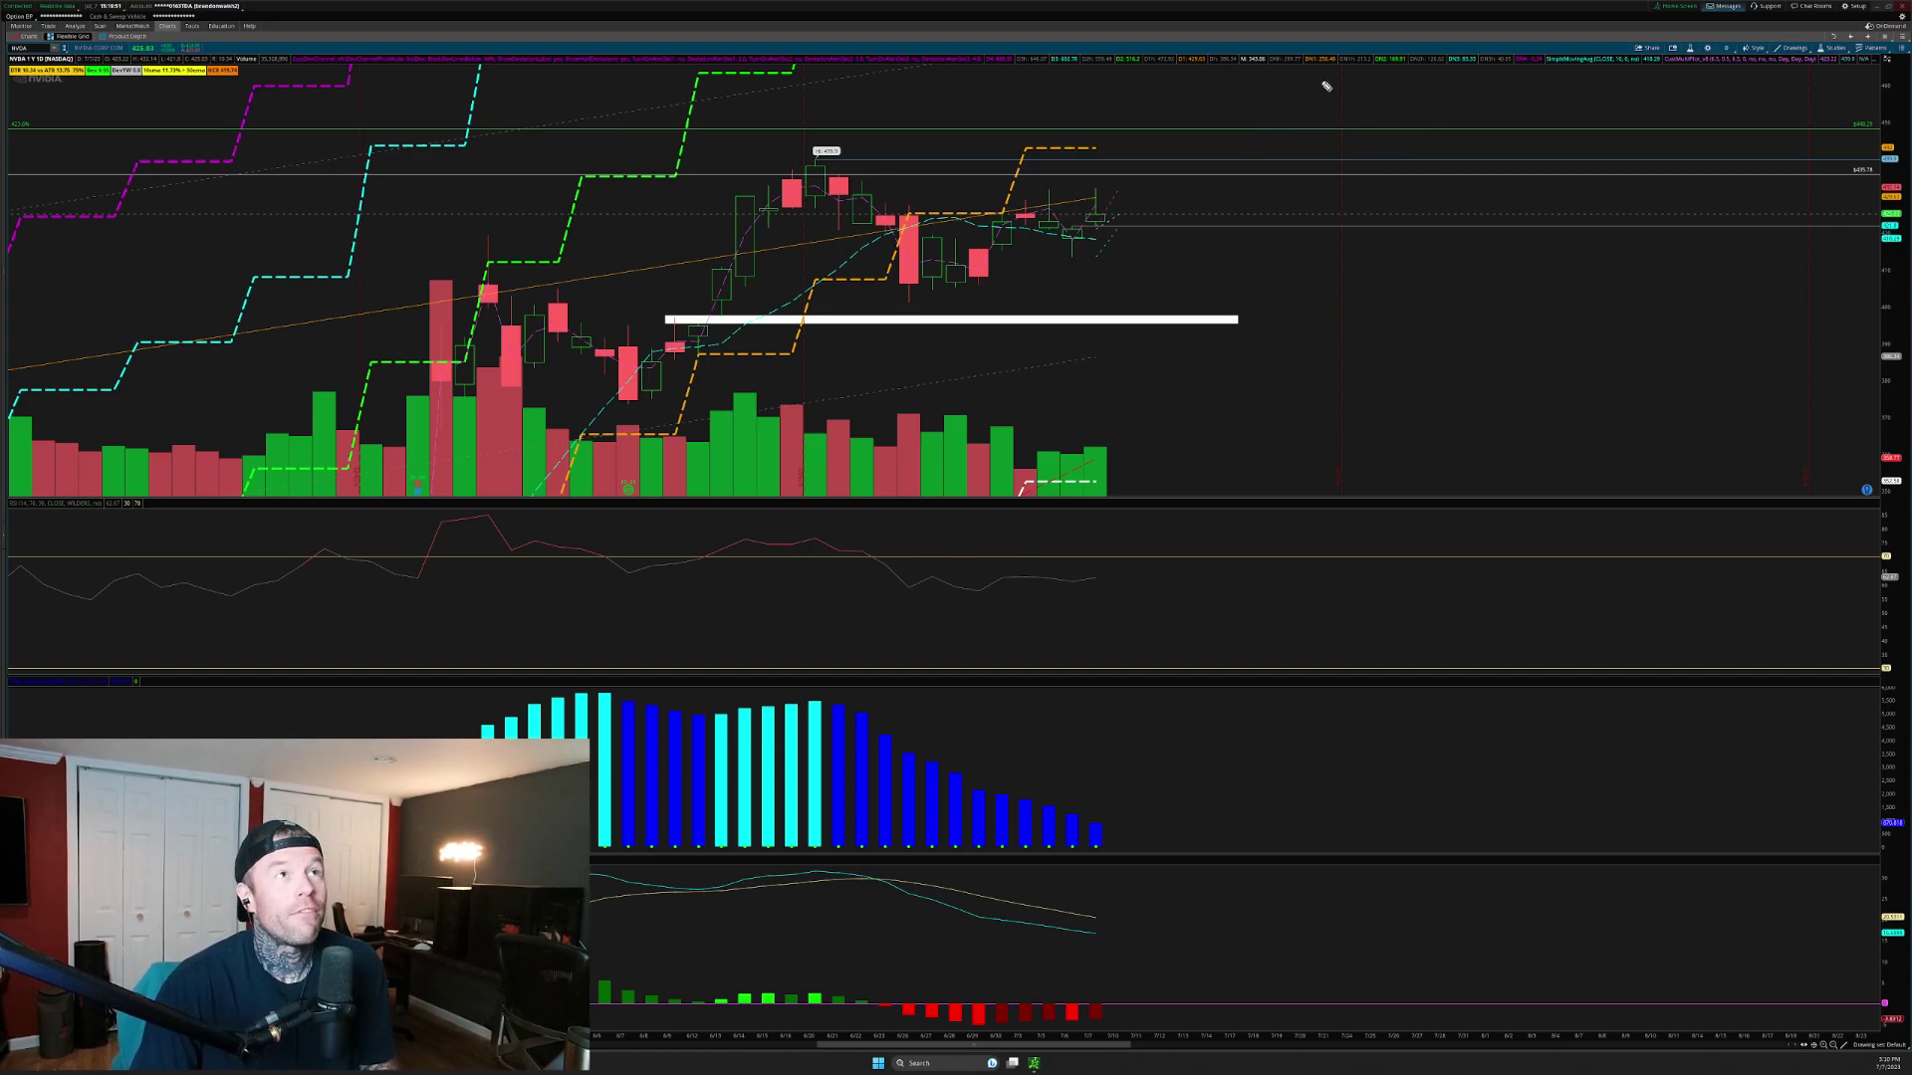
Circle a target at the green resistance line and sketch a drop to the circled white line, a bounce and a deeper decline
{"action": "left_click_drag", "start_coordinate": [1241, 128], "coordinate": [1245, 147]}
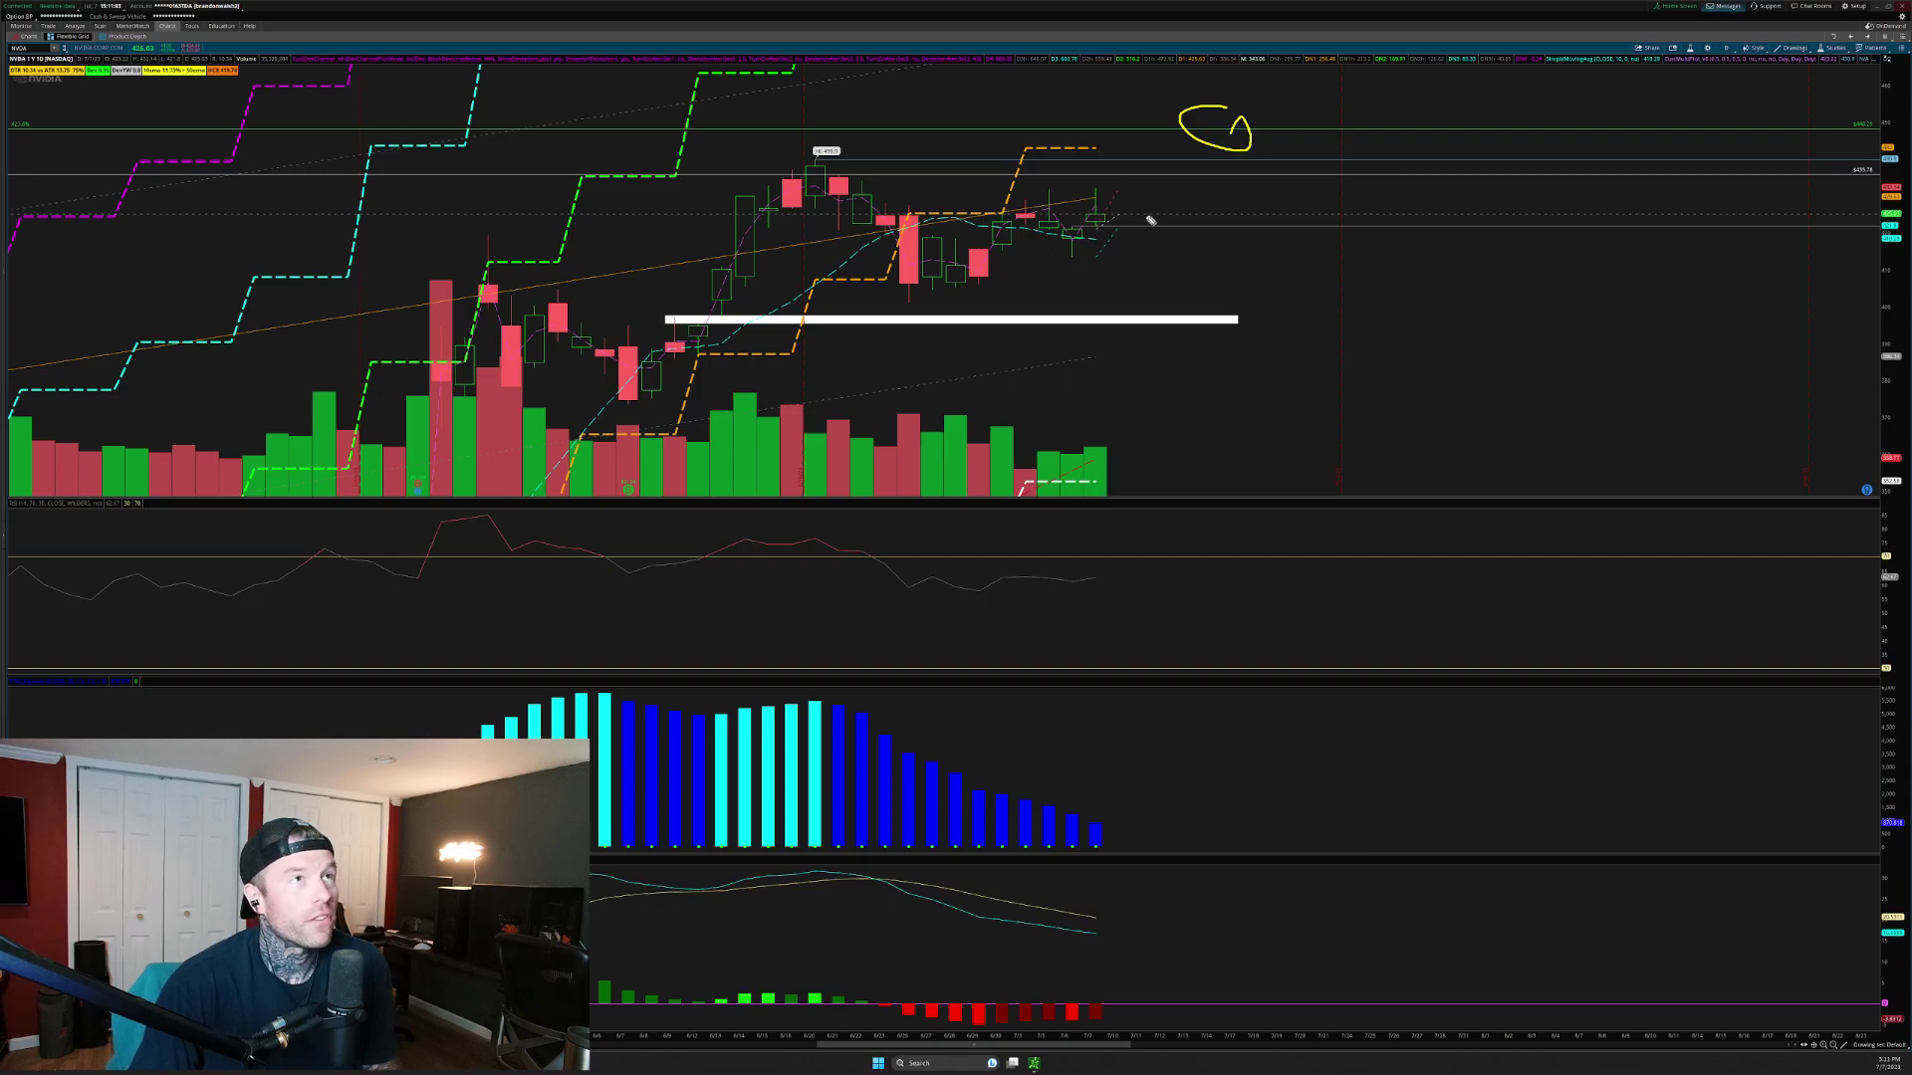
{"action": "mouse_move", "coordinate": [1108, 217]}
{"action": "left_mouse_down"}
{"action": "mouse_move", "coordinate": [1213, 314]}
{"action": "mouse_move", "coordinate": [1195, 324]}
{"action": "mouse_move", "coordinate": [1209, 317]}
{"action": "left_mouse_up"}
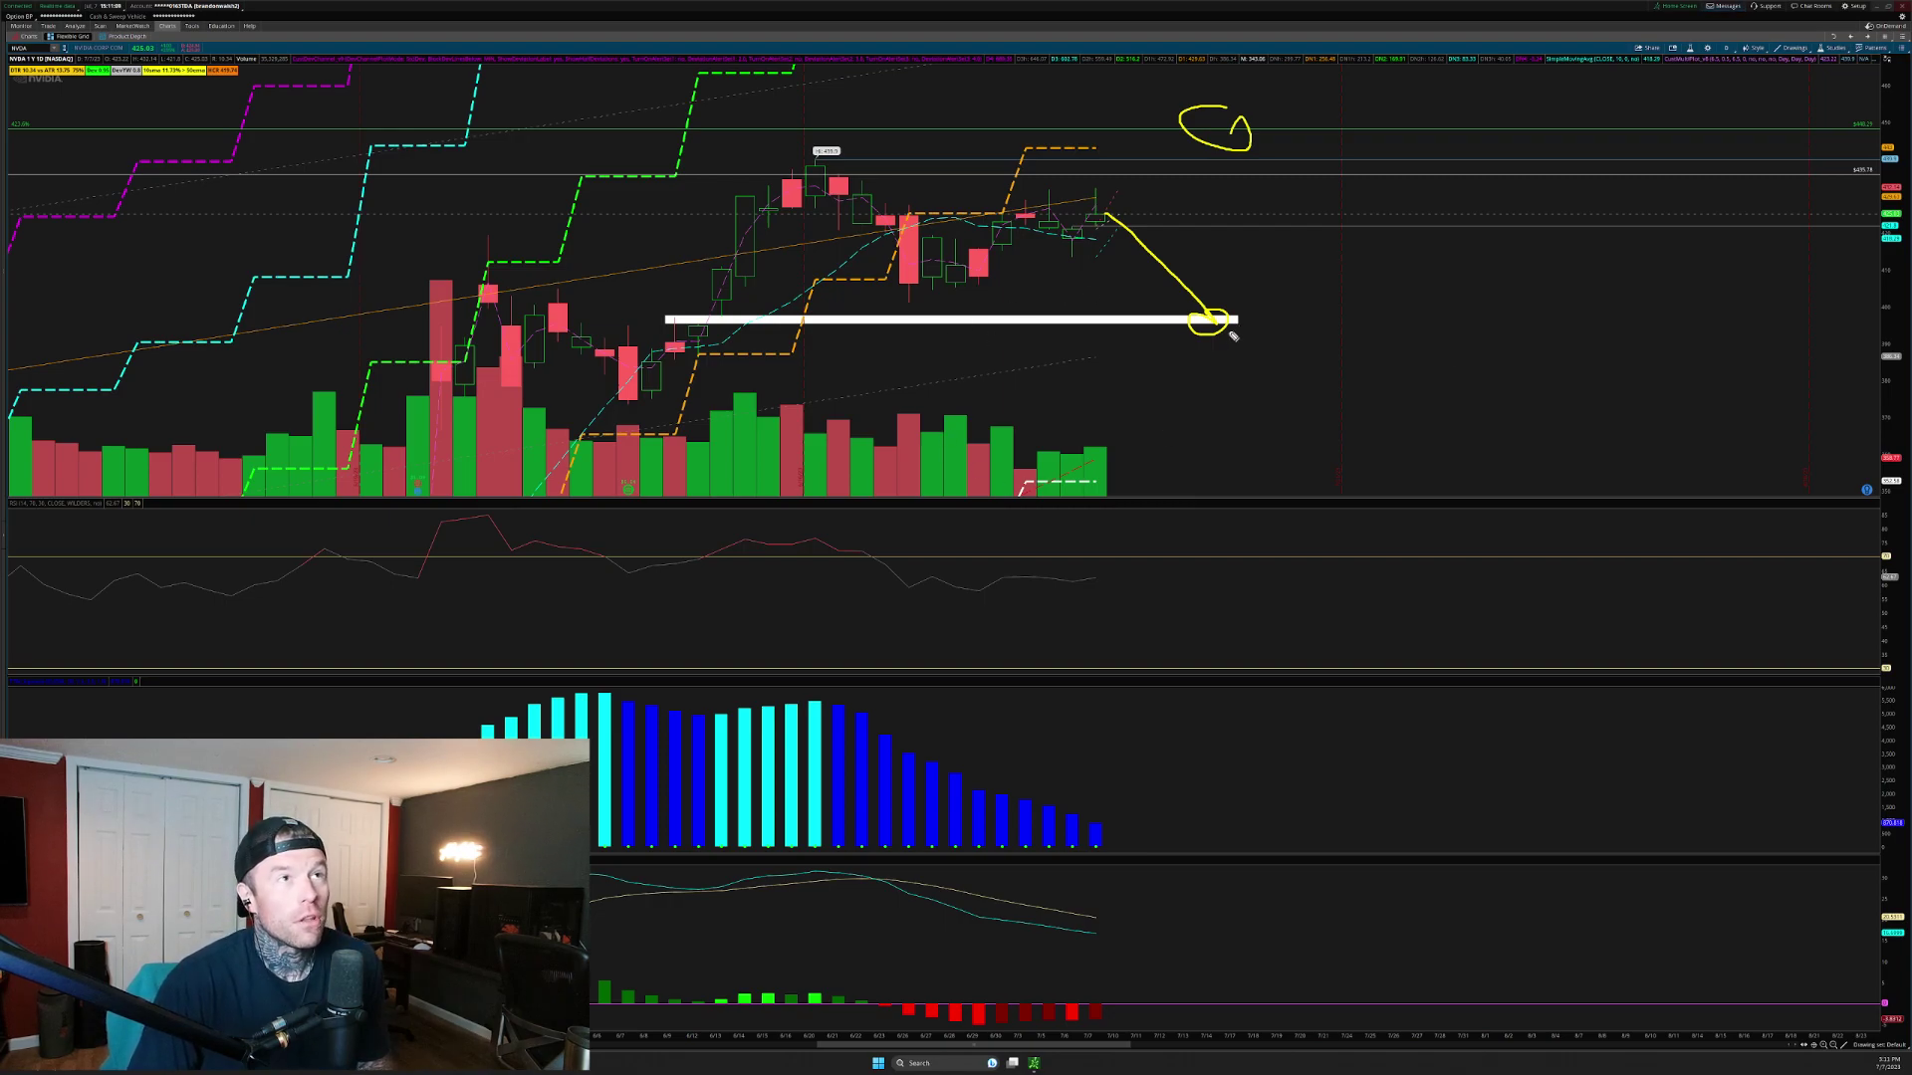
{"action": "mouse_move", "coordinate": [1230, 318]}
{"action": "left_mouse_down"}
{"action": "mouse_move", "coordinate": [1296, 244]}
{"action": "mouse_move", "coordinate": [1344, 311]}
{"action": "mouse_move", "coordinate": [1442, 379]}
{"action": "left_mouse_up"}
Circle the earnings marker beneath the volume spike, extend a line from it under the projected decline, and clear the annotations
{"action": "mouse_move", "coordinate": [400, 410]}
{"action": "left_mouse_down"}
{"action": "mouse_move", "coordinate": [381, 465]}
{"action": "mouse_move", "coordinate": [1530, 441]}
{"action": "left_mouse_up"}
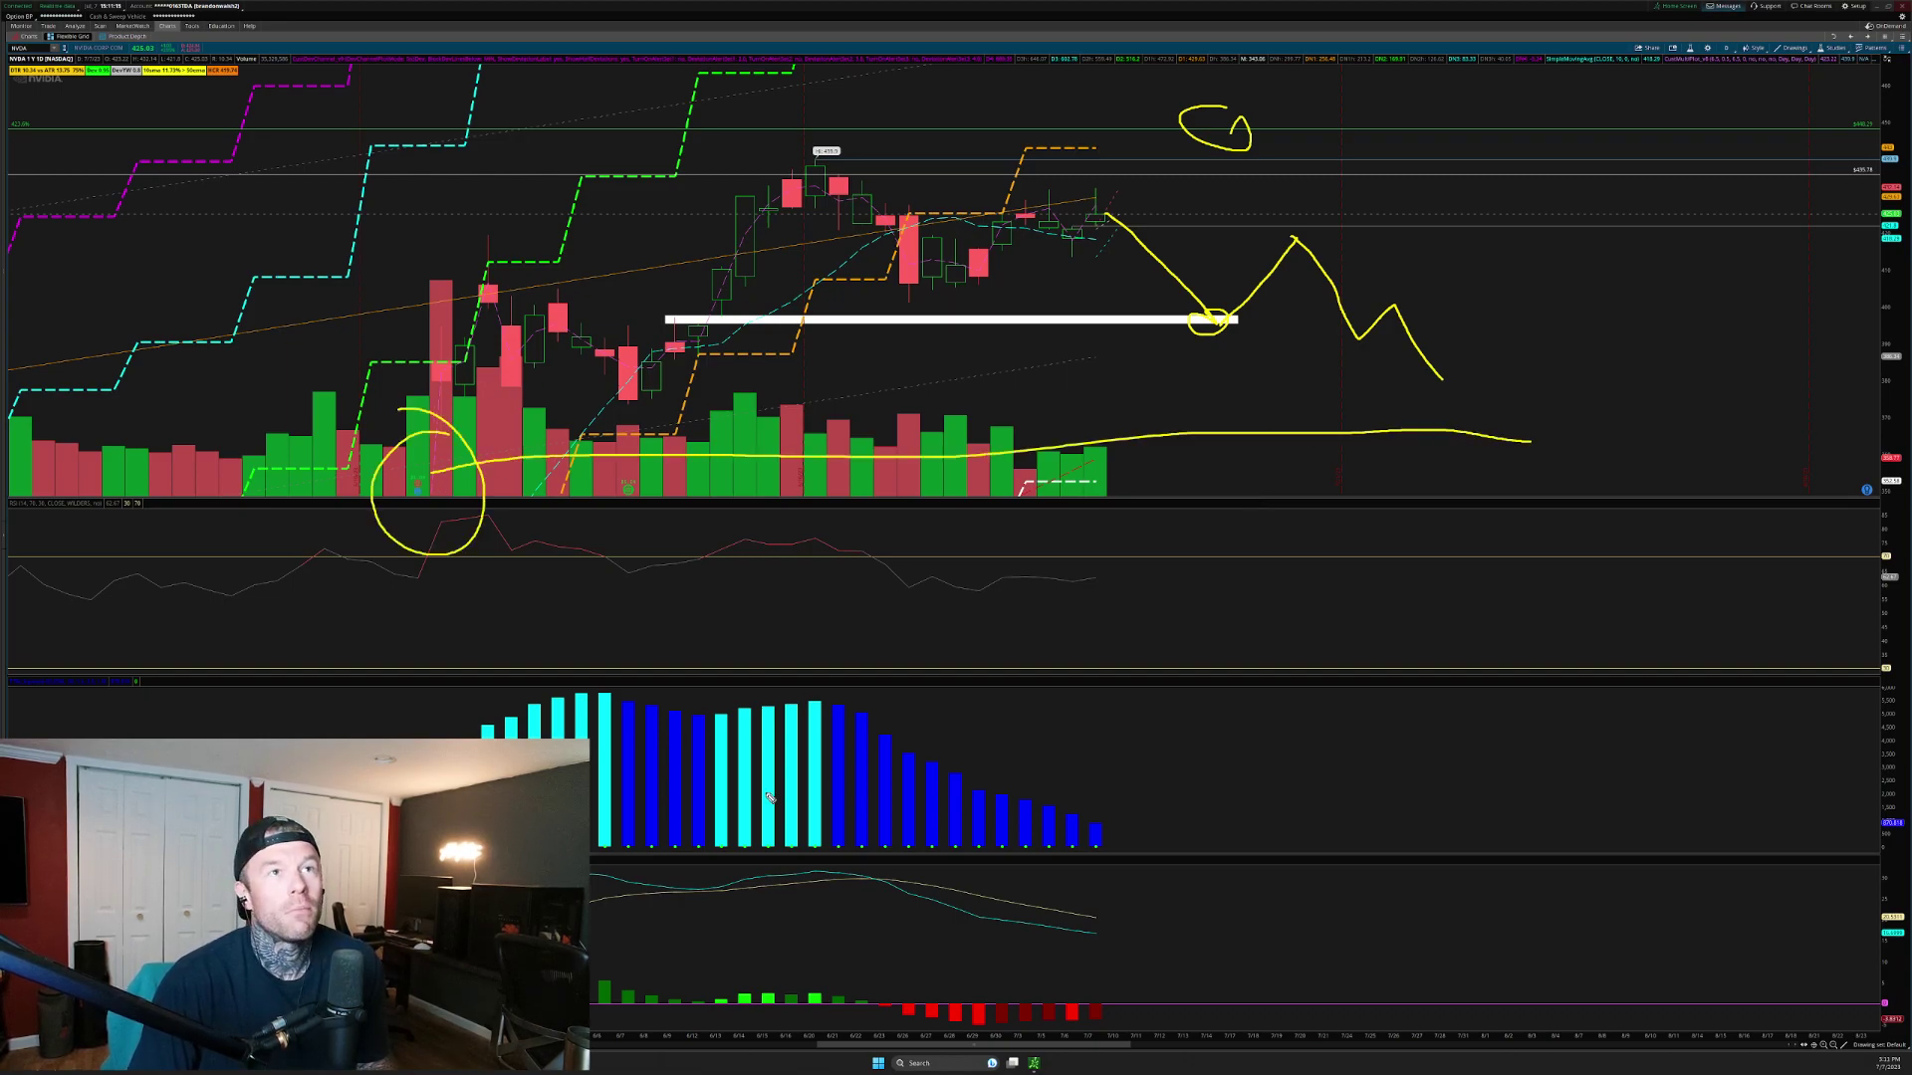
{"action": "key", "text": "Escape"}
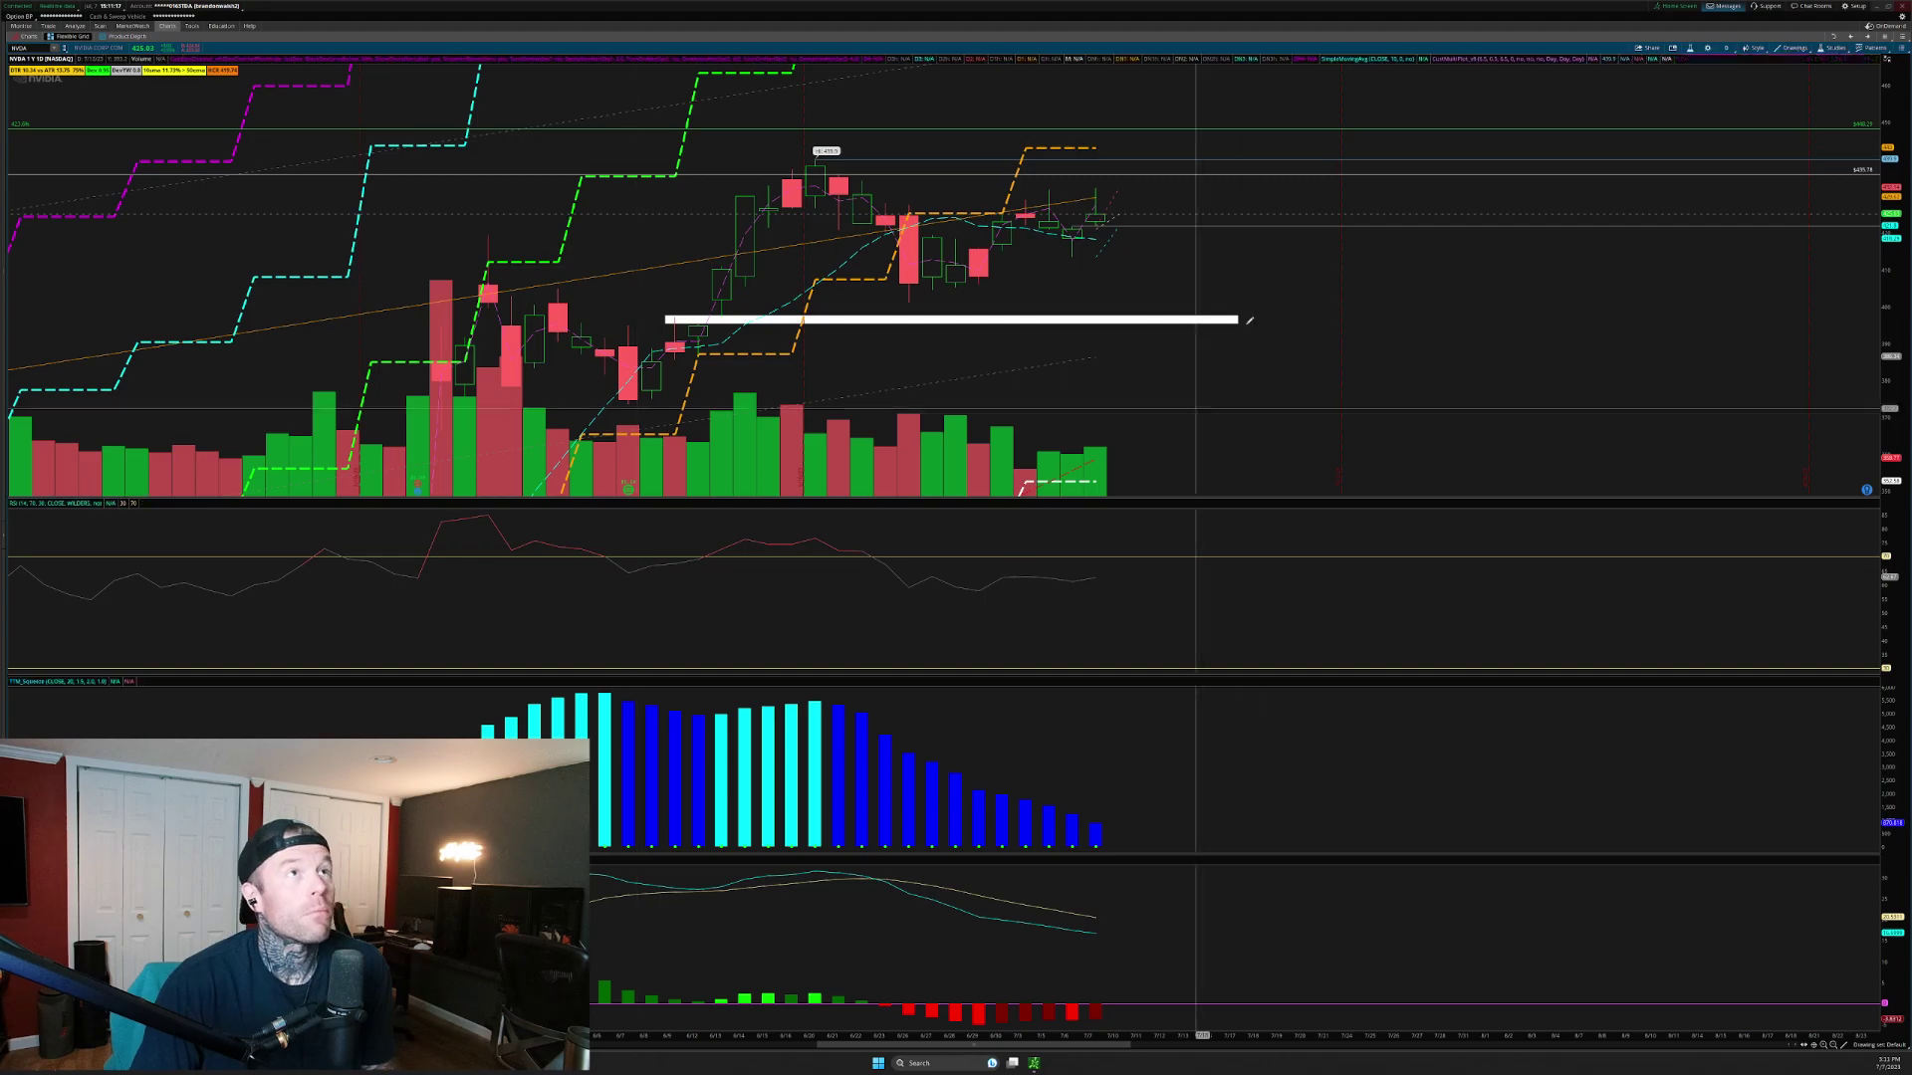
Reset the daily chart's price scaling to automatic and switch NVDA to the weekly chart
{"action": "right_click", "coordinate": [1314, 113]}
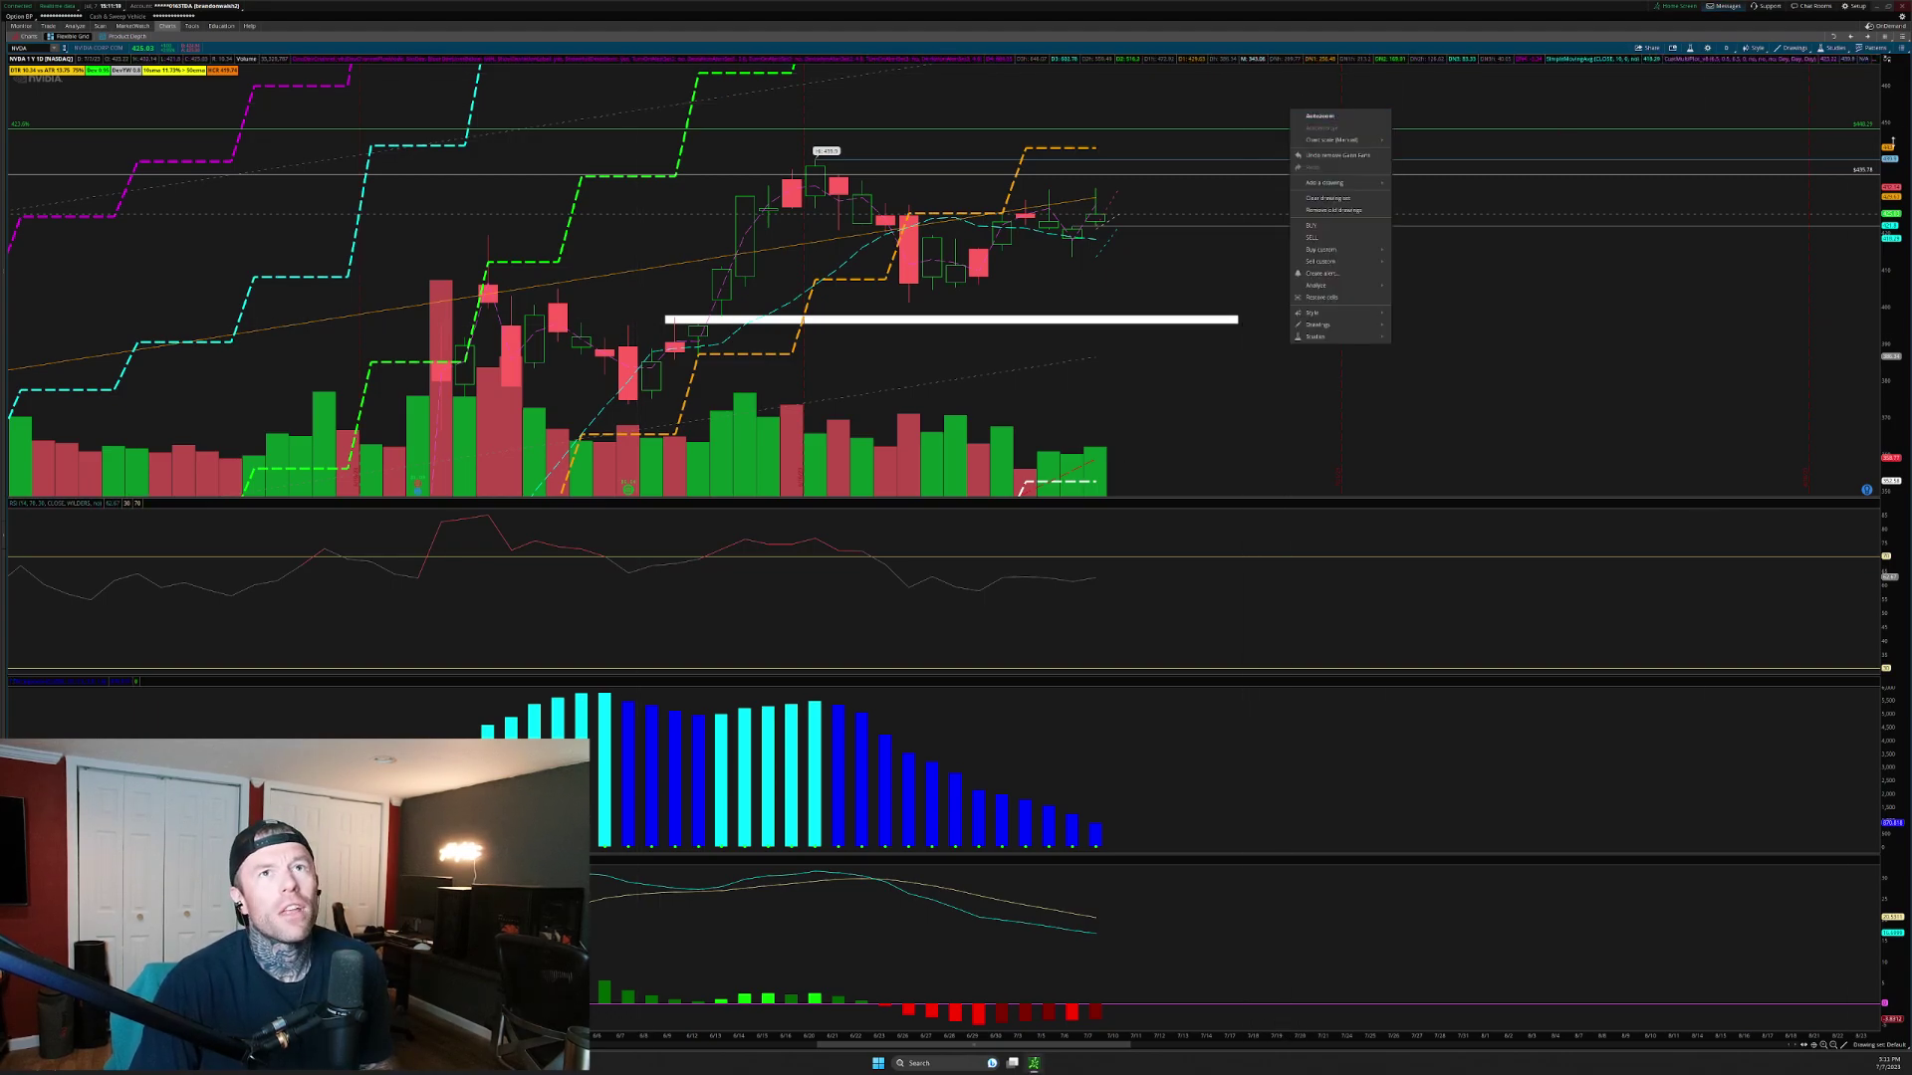
{"action": "left_click", "coordinate": [1320, 116]}
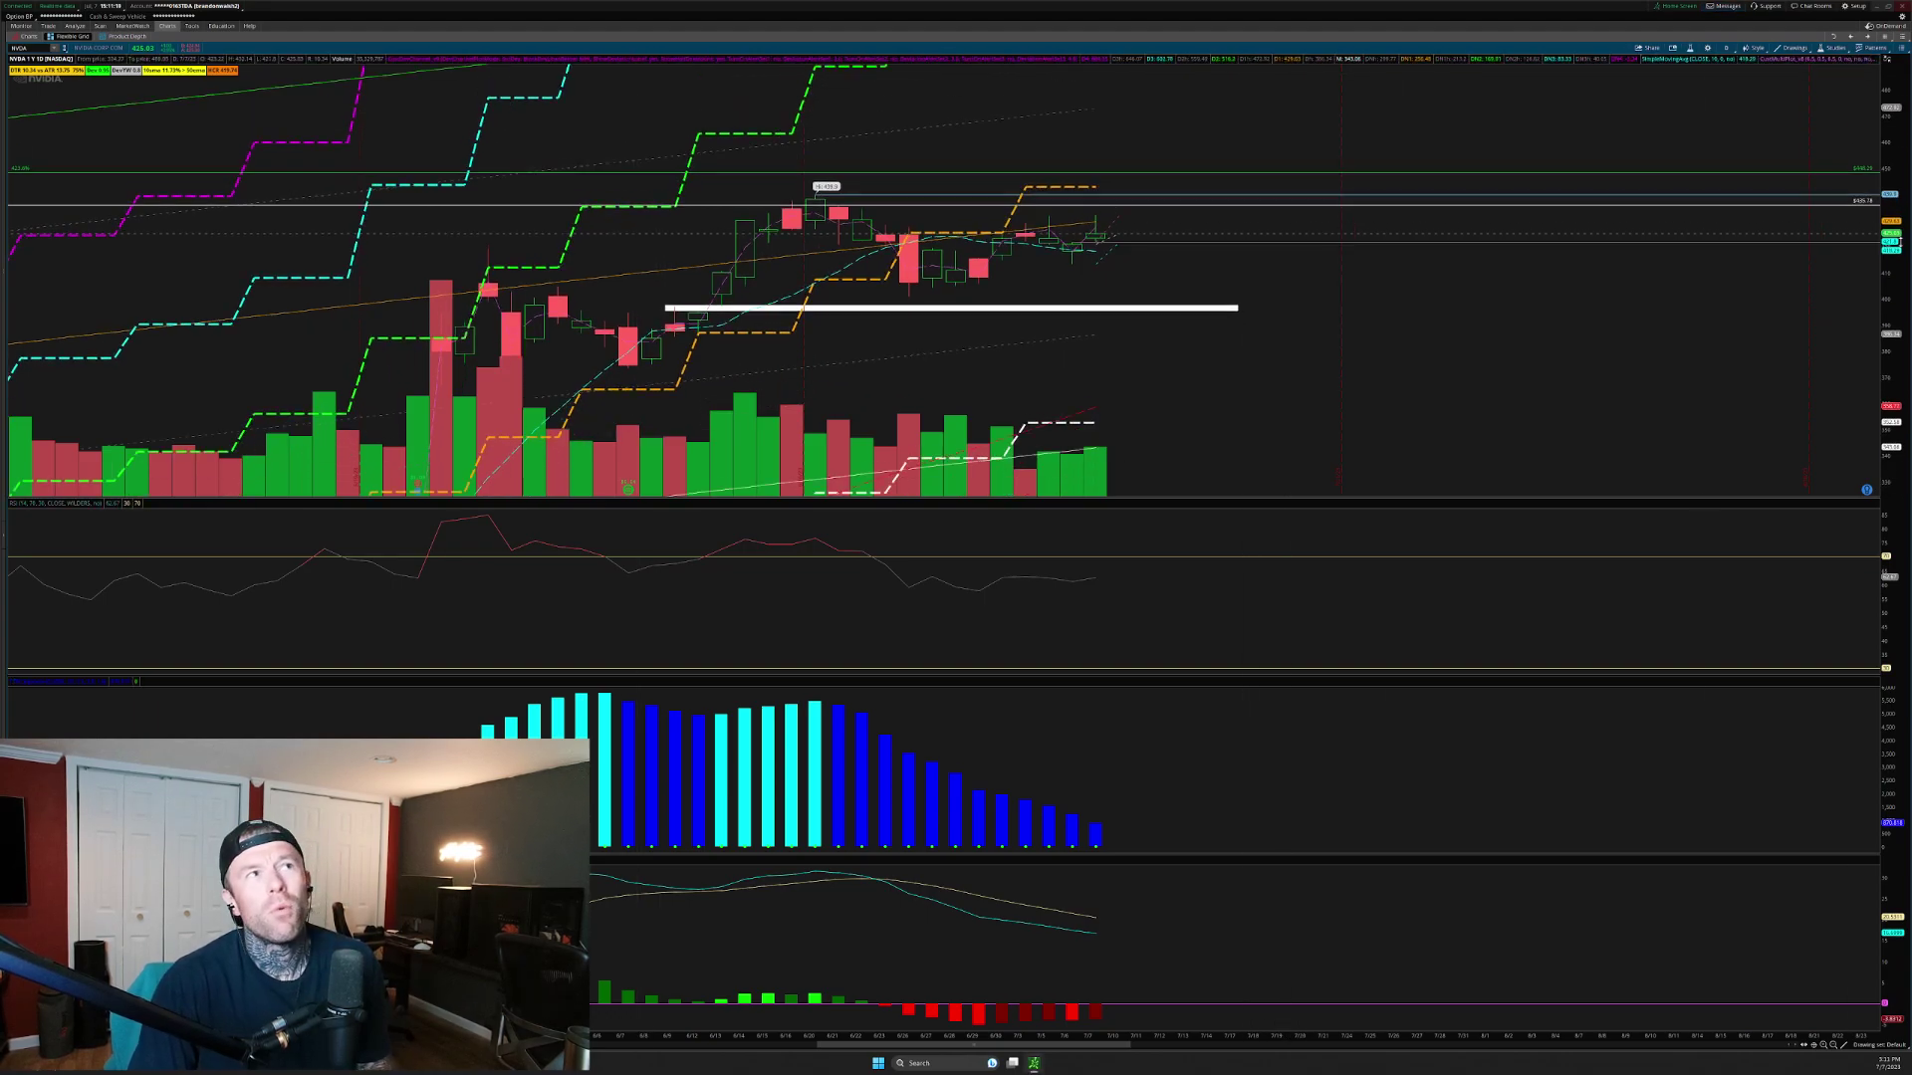
{"action": "left_click", "coordinate": [1725, 47]}
{"action": "left_click", "coordinate": [1692, 150]}
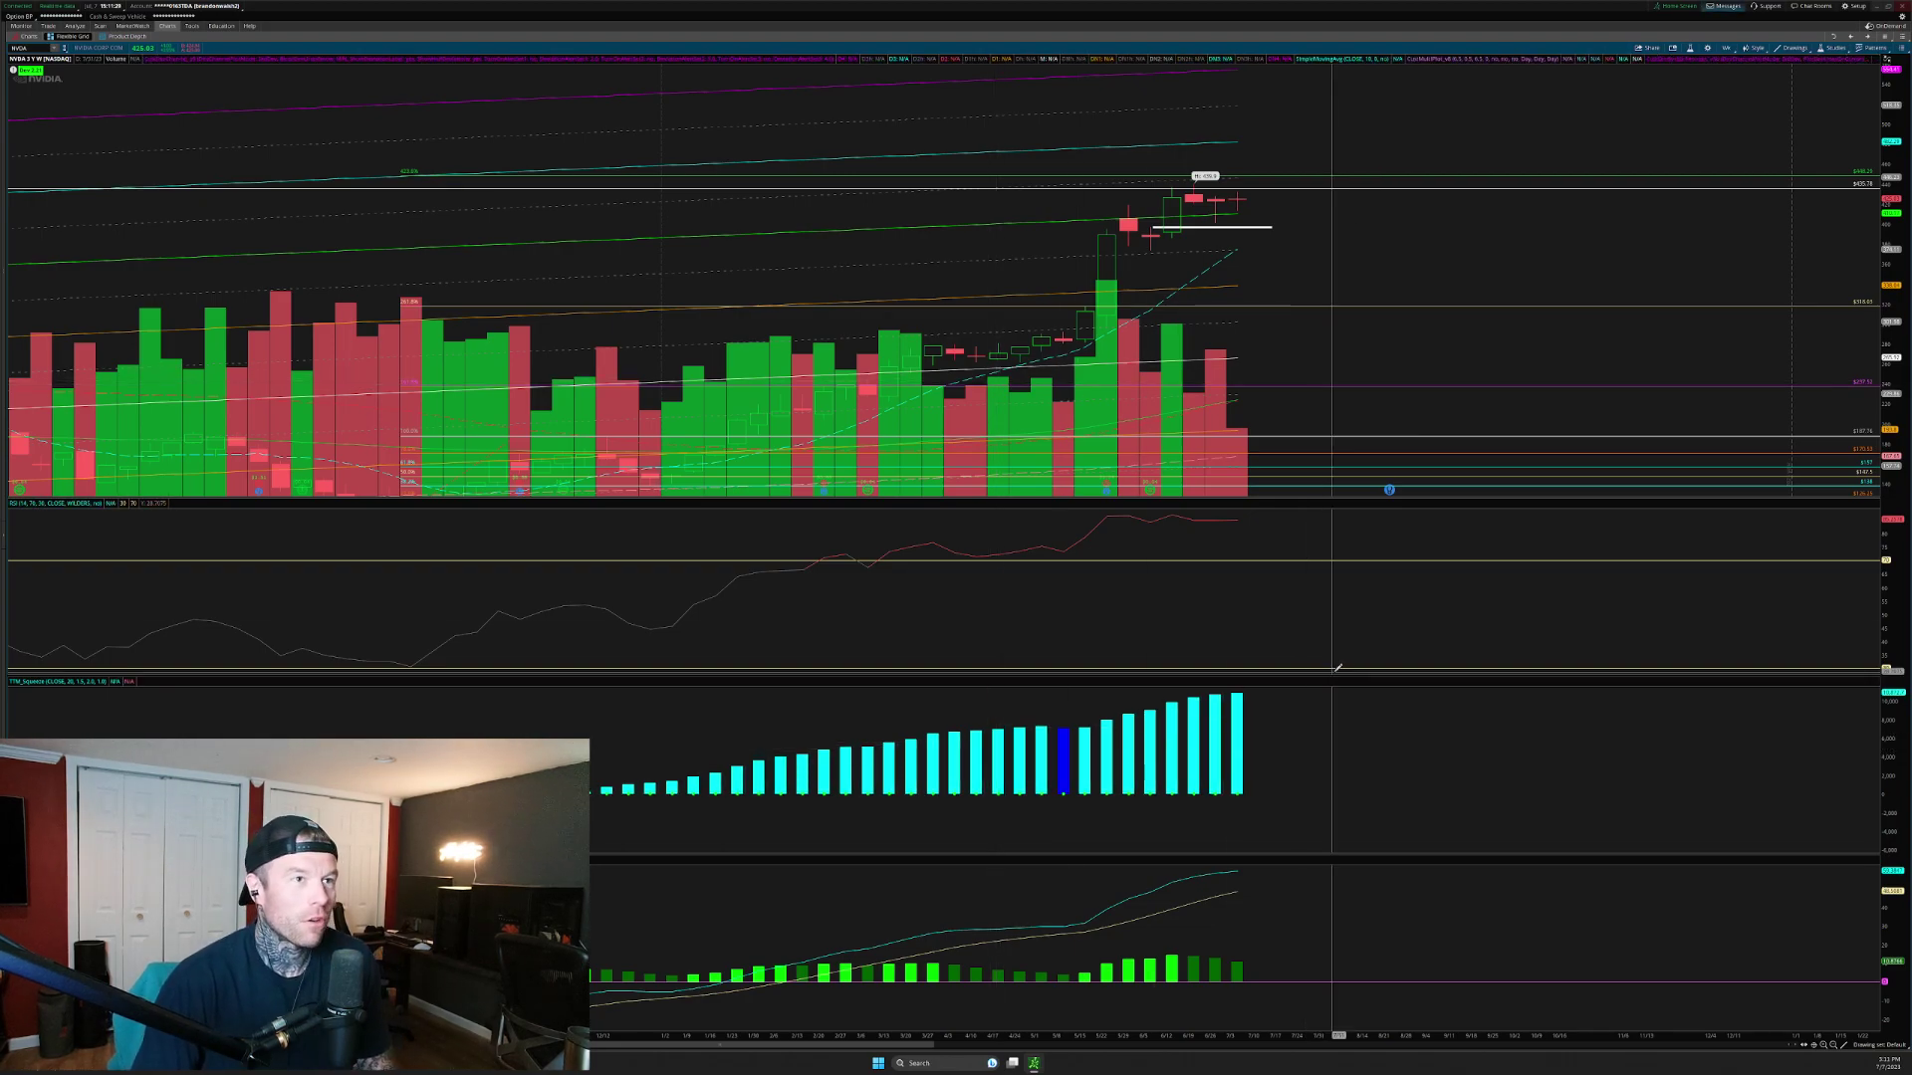
Trace the successive rising and fading humps of NVDA's weekly MACD histogram with arcs
{"action": "left_click_drag", "start_coordinate": [427, 86], "coordinate": [1879, 426]}
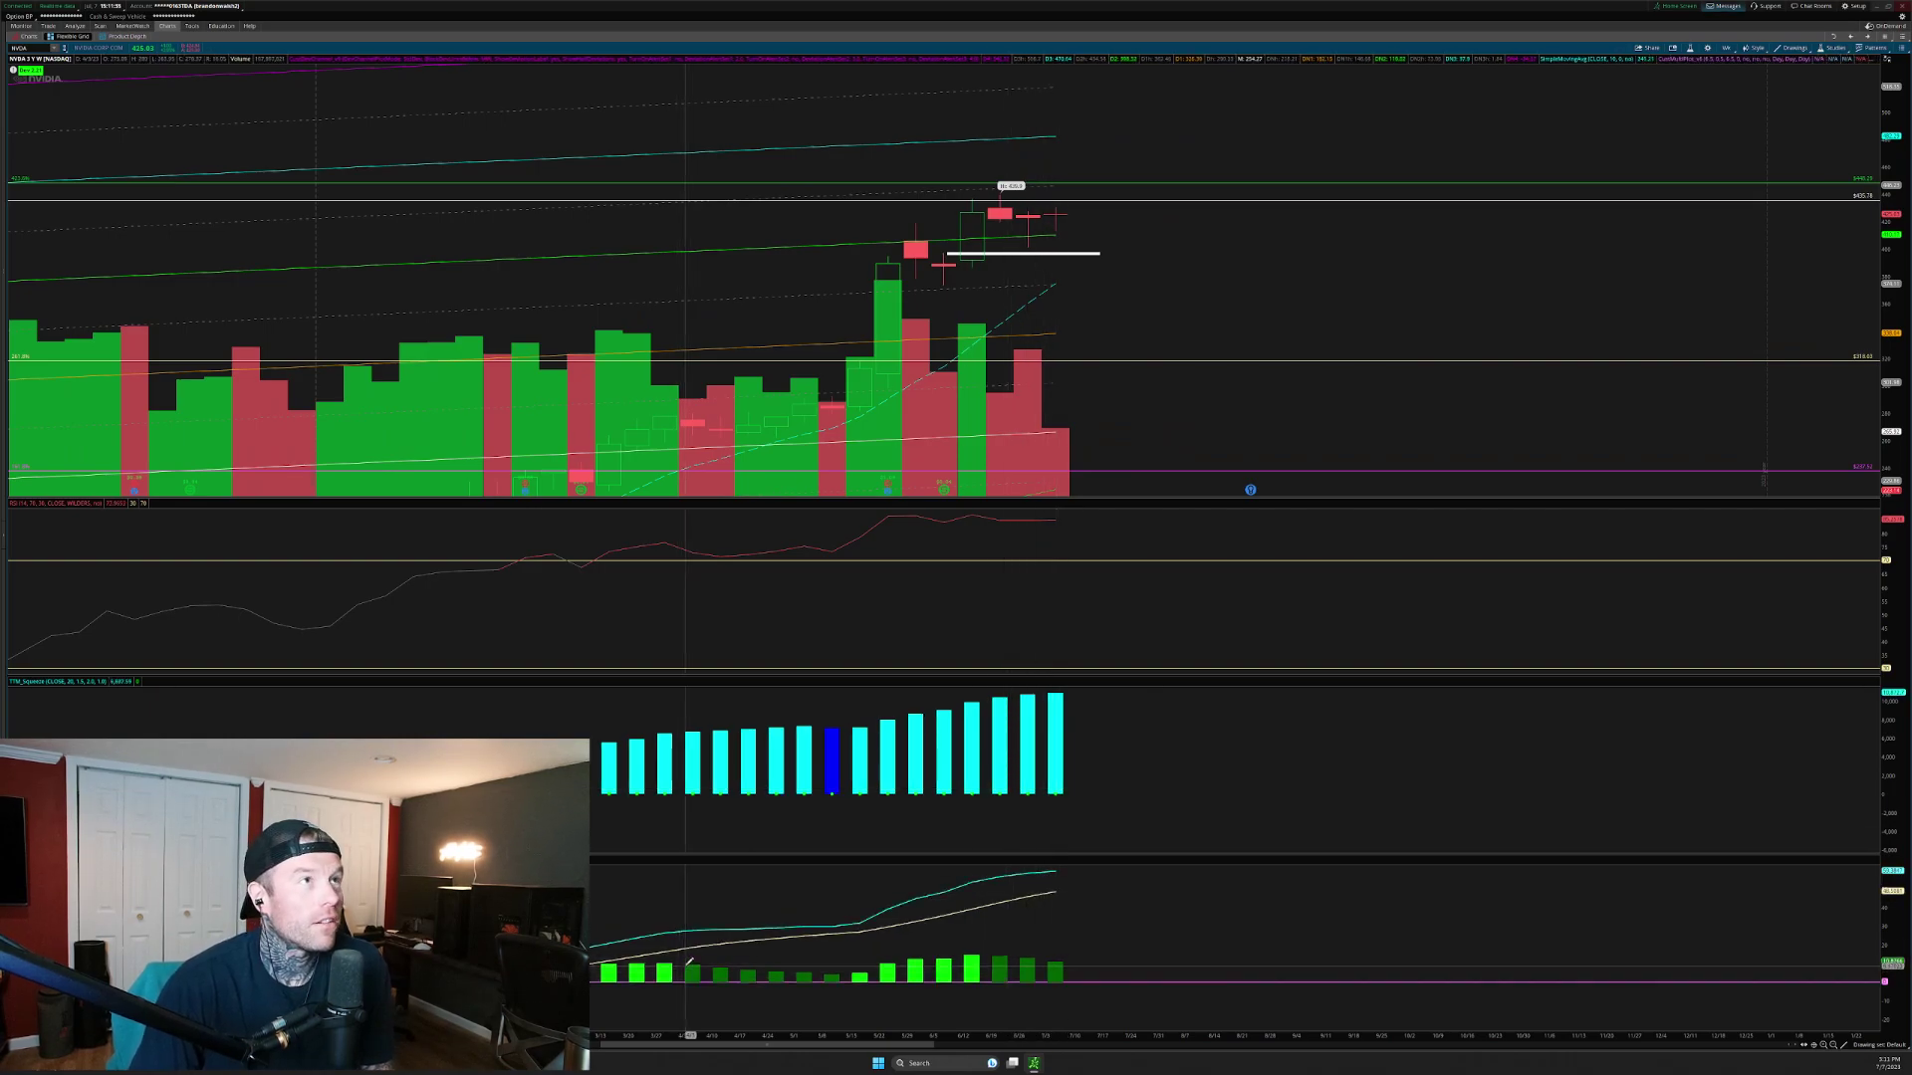
{"action": "middle_click", "coordinate": [1245, 263]}
{"action": "left_click", "coordinate": [1242, 267]}
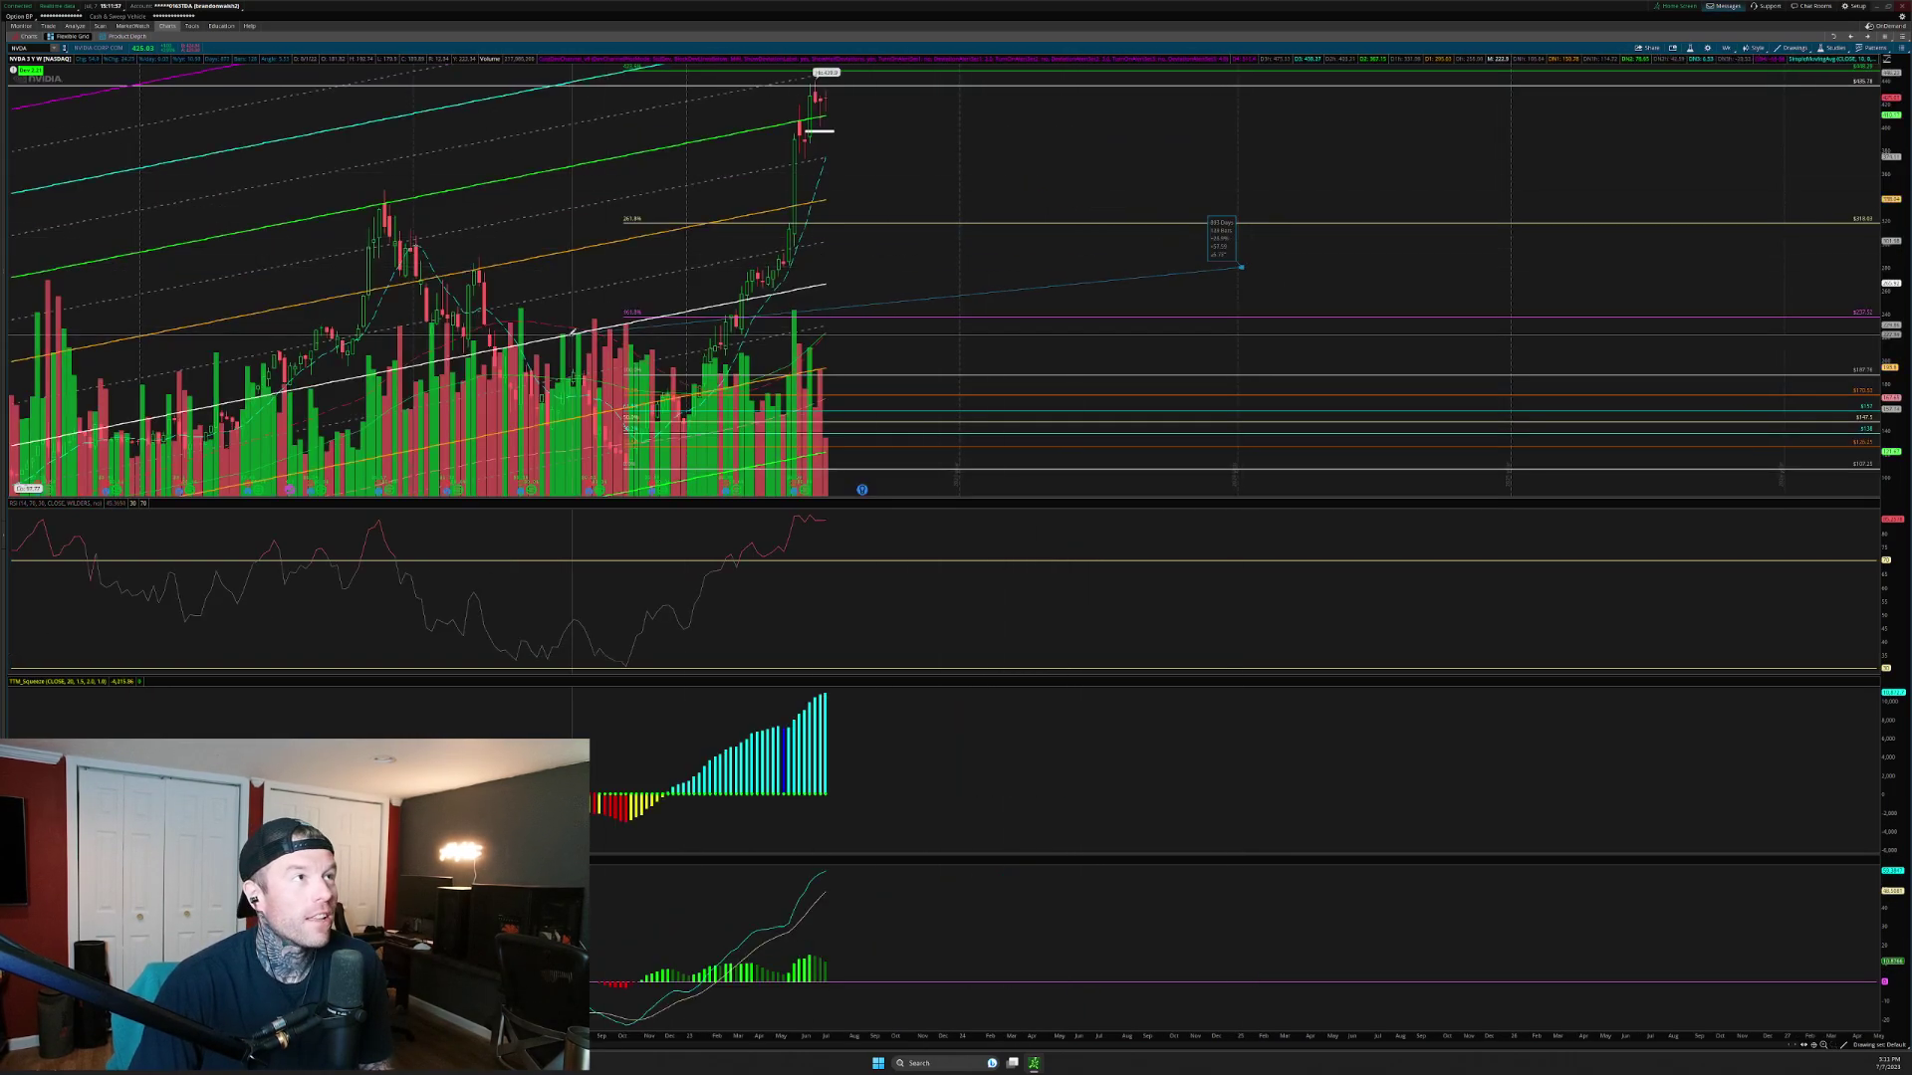
{"action": "left_click_drag", "start_coordinate": [340, 374], "coordinate": [1090, 498]}
{"action": "left_click_drag", "start_coordinate": [1903, 349], "coordinate": [1903, 428]}
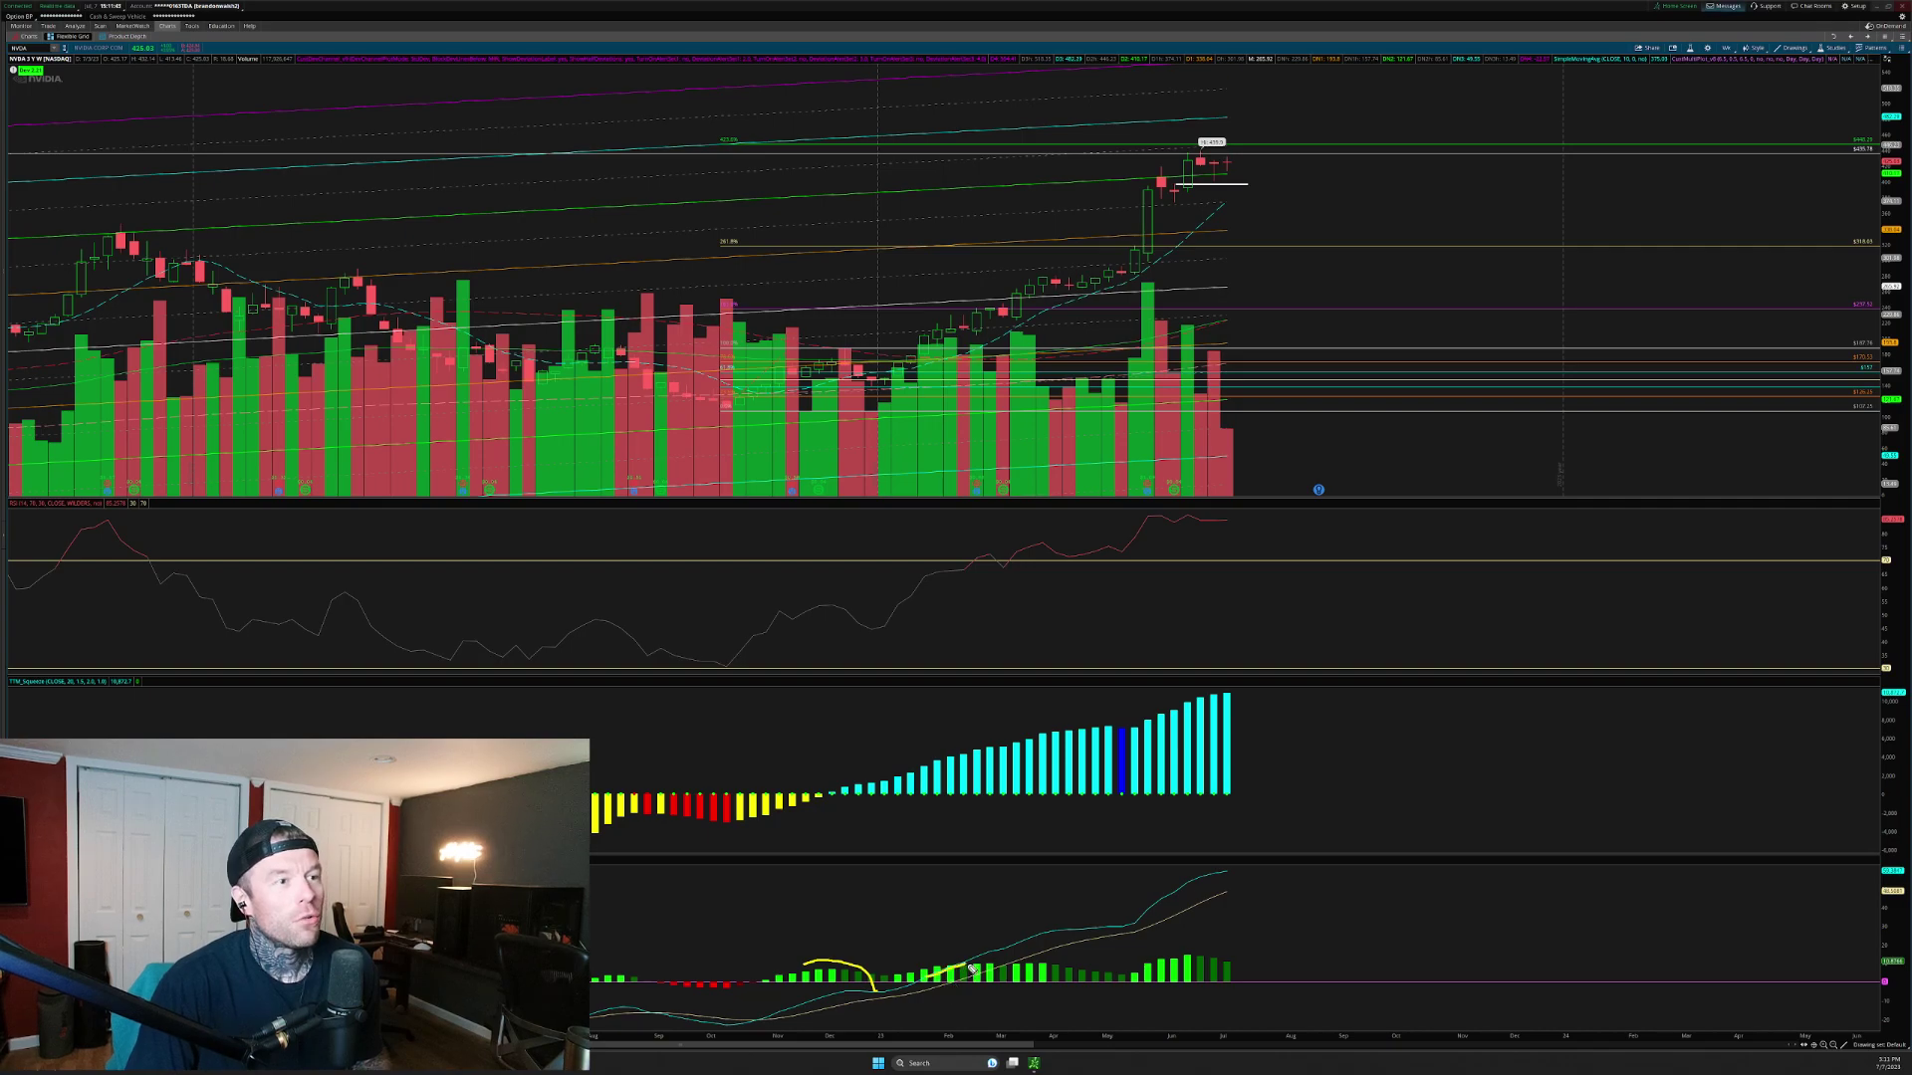
{"action": "left_click_drag", "start_coordinate": [1082, 968], "coordinate": [1125, 994]}
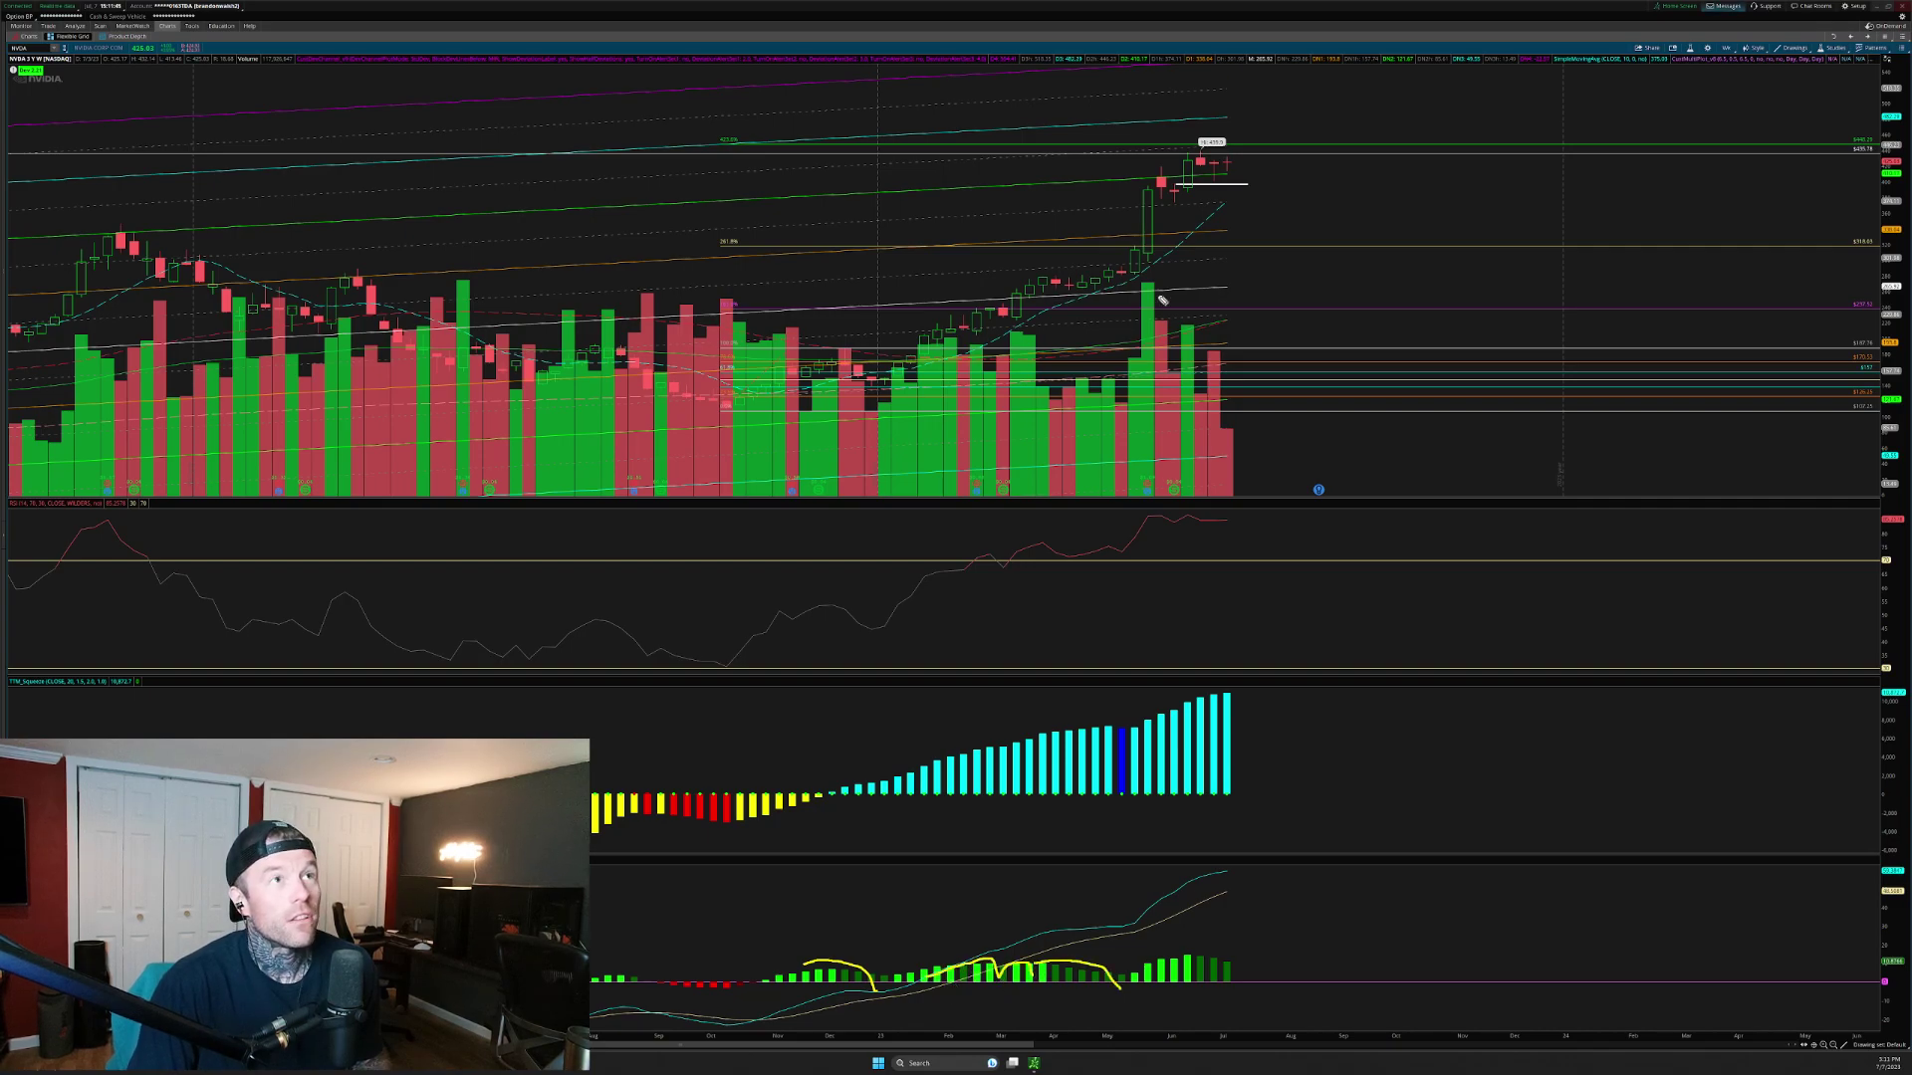
Circle the earnings marker and the large weekly gap-up above it, and clear the annotations
{"action": "mouse_move", "coordinate": [1178, 455]}
{"action": "left_mouse_down"}
{"action": "mouse_move", "coordinate": [1127, 450]}
{"action": "mouse_move", "coordinate": [1194, 470]}
{"action": "left_mouse_up"}
{"action": "mouse_move", "coordinate": [1155, 209]}
{"action": "left_mouse_down"}
{"action": "mouse_move", "coordinate": [1110, 257]}
{"action": "mouse_move", "coordinate": [1135, 184]}
{"action": "left_mouse_up"}
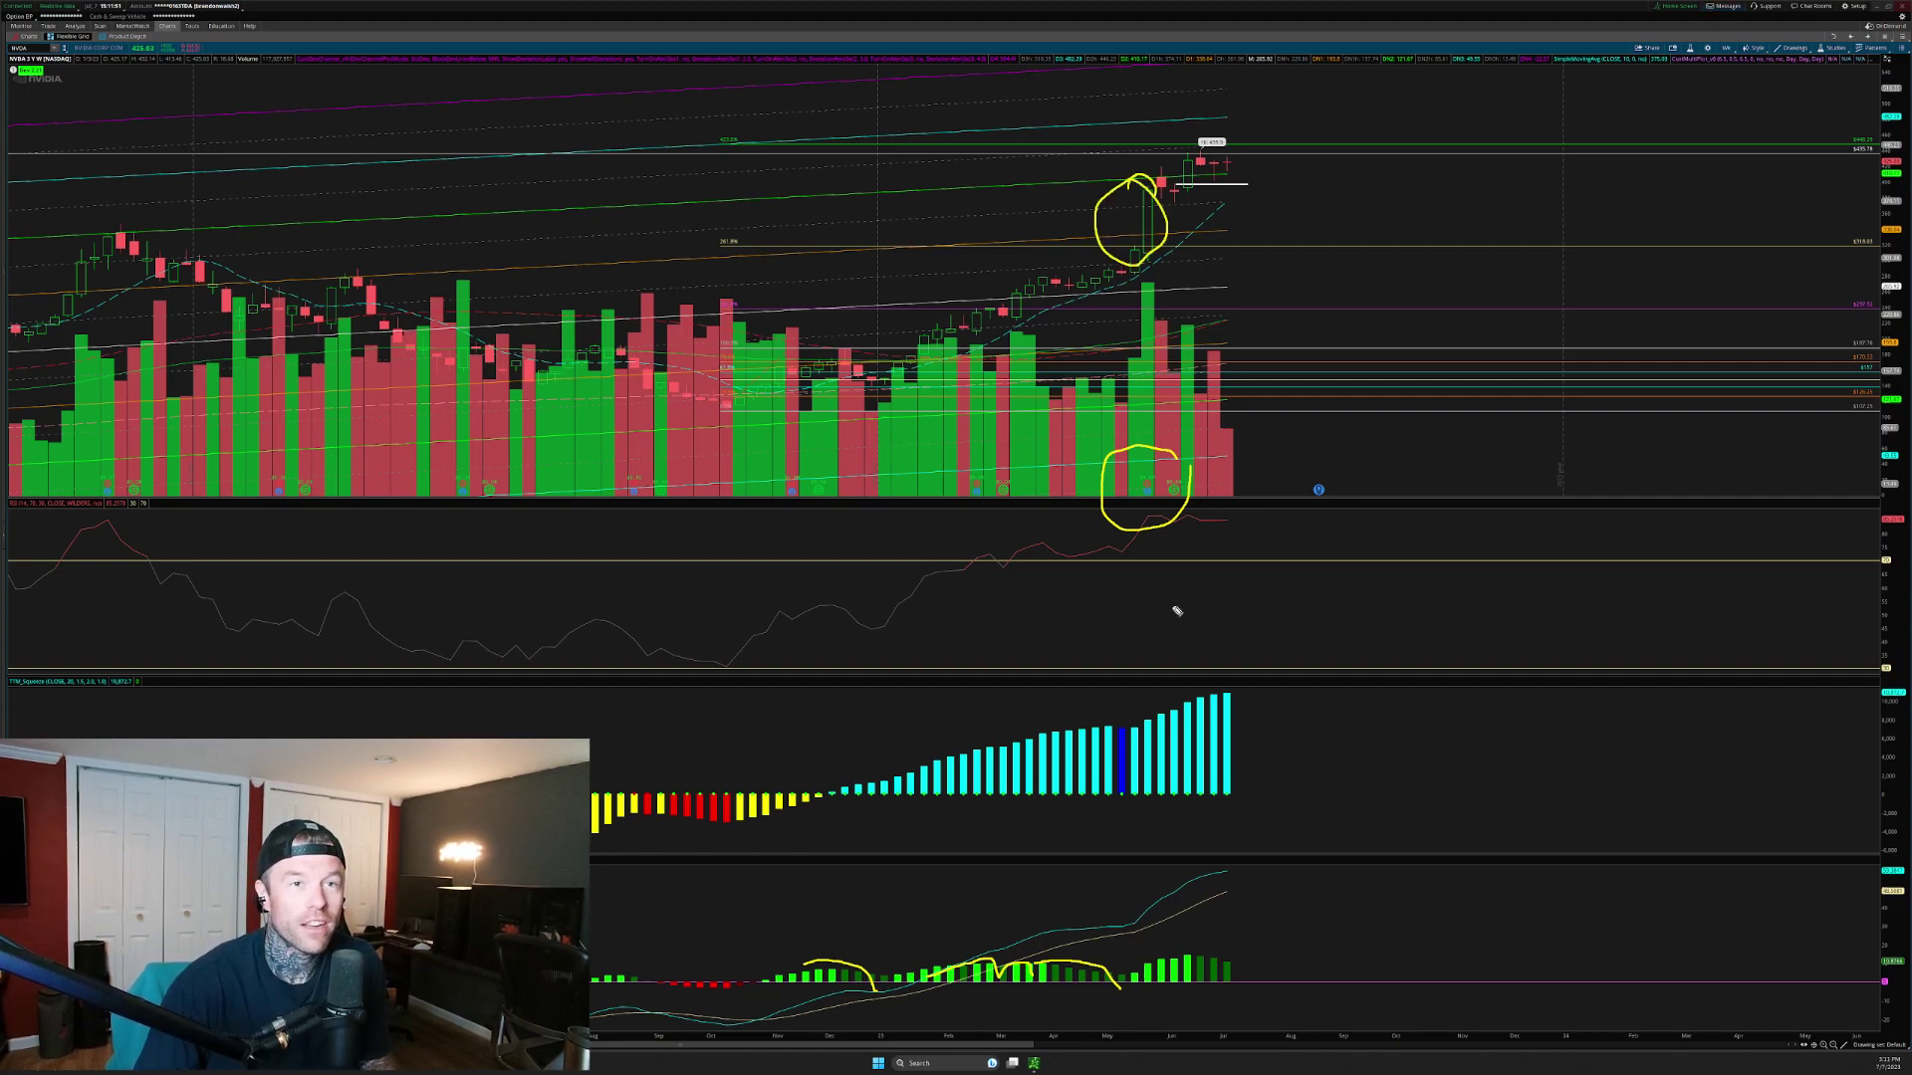
{"action": "key", "text": "Escape"}
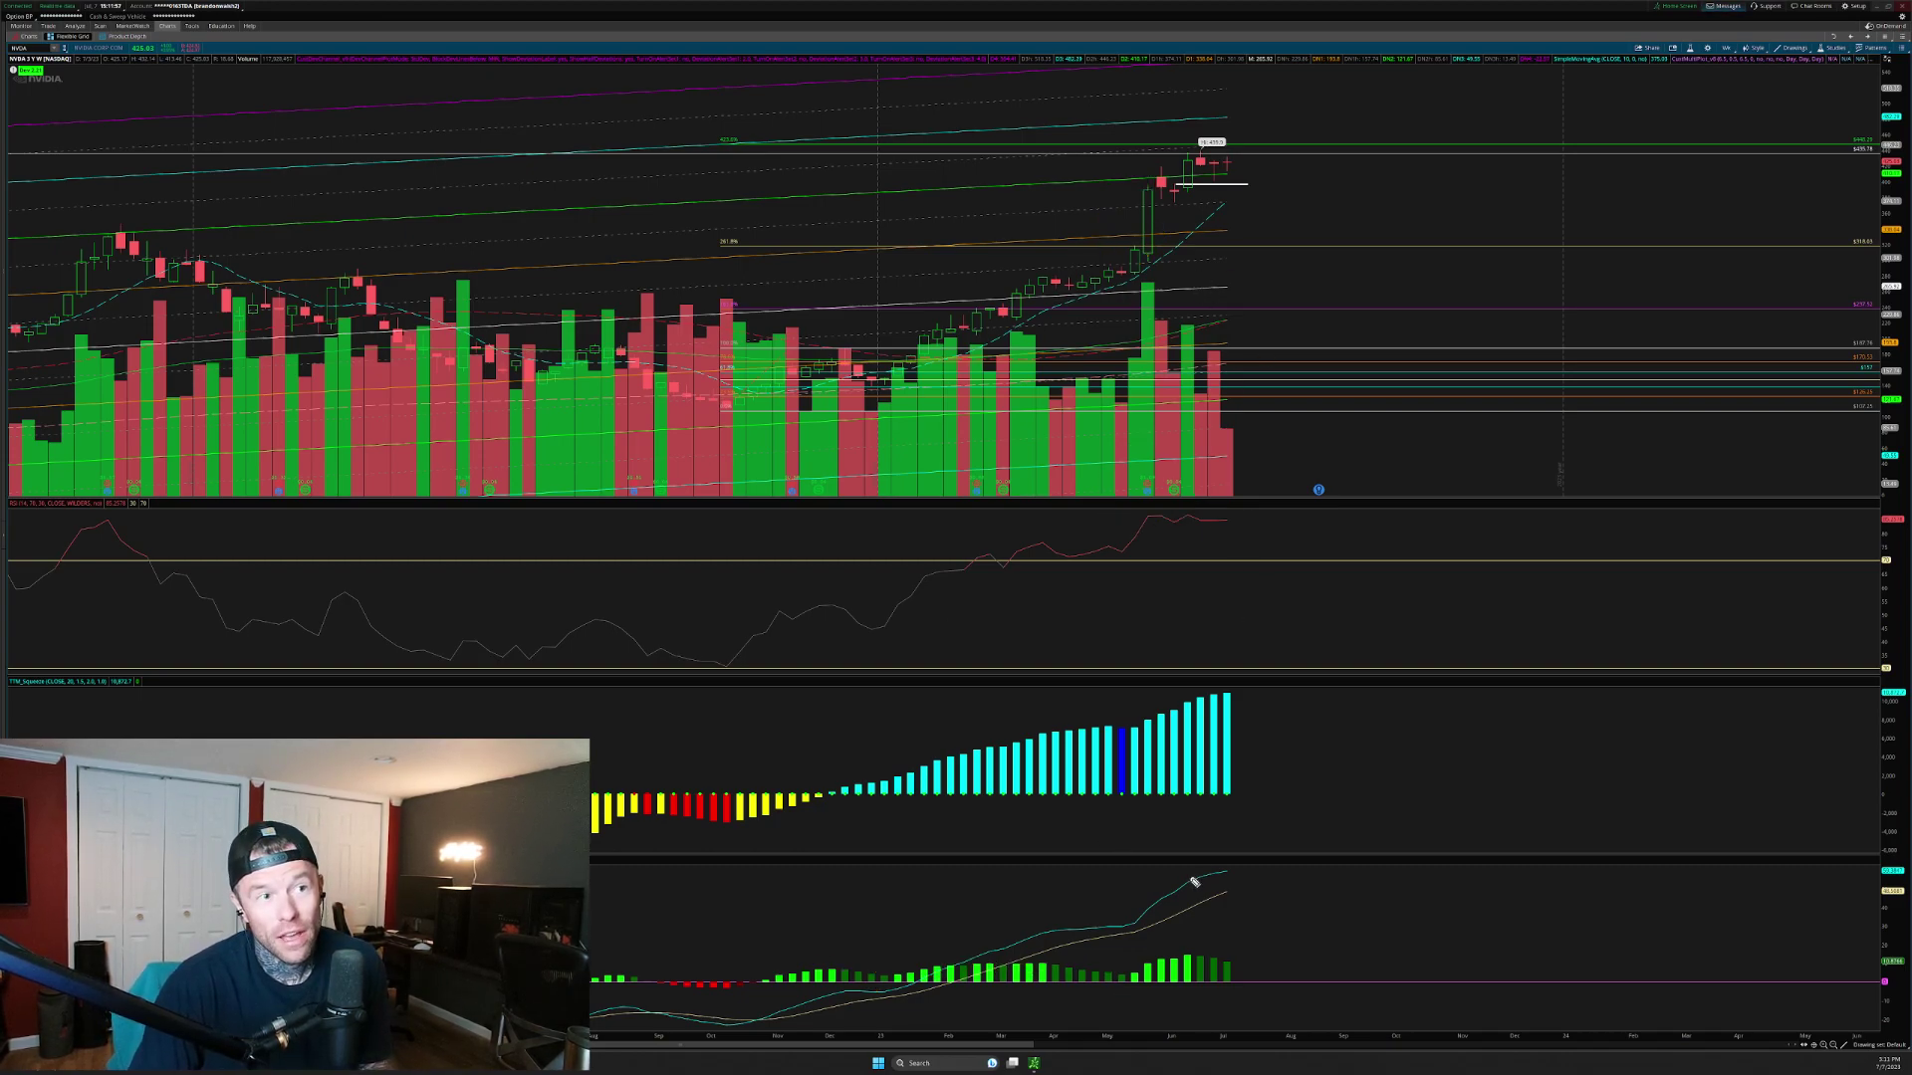
Circle the latest weekly MACD histogram bars and the current weekly RSI reading, and clear the circles
{"action": "mouse_move", "coordinate": [1177, 956]}
{"action": "left_mouse_down"}
{"action": "mouse_move", "coordinate": [1245, 988]}
{"action": "mouse_move", "coordinate": [1241, 938]}
{"action": "left_mouse_up"}
{"action": "left_click_drag", "start_coordinate": [1245, 503], "coordinate": [1212, 546]}
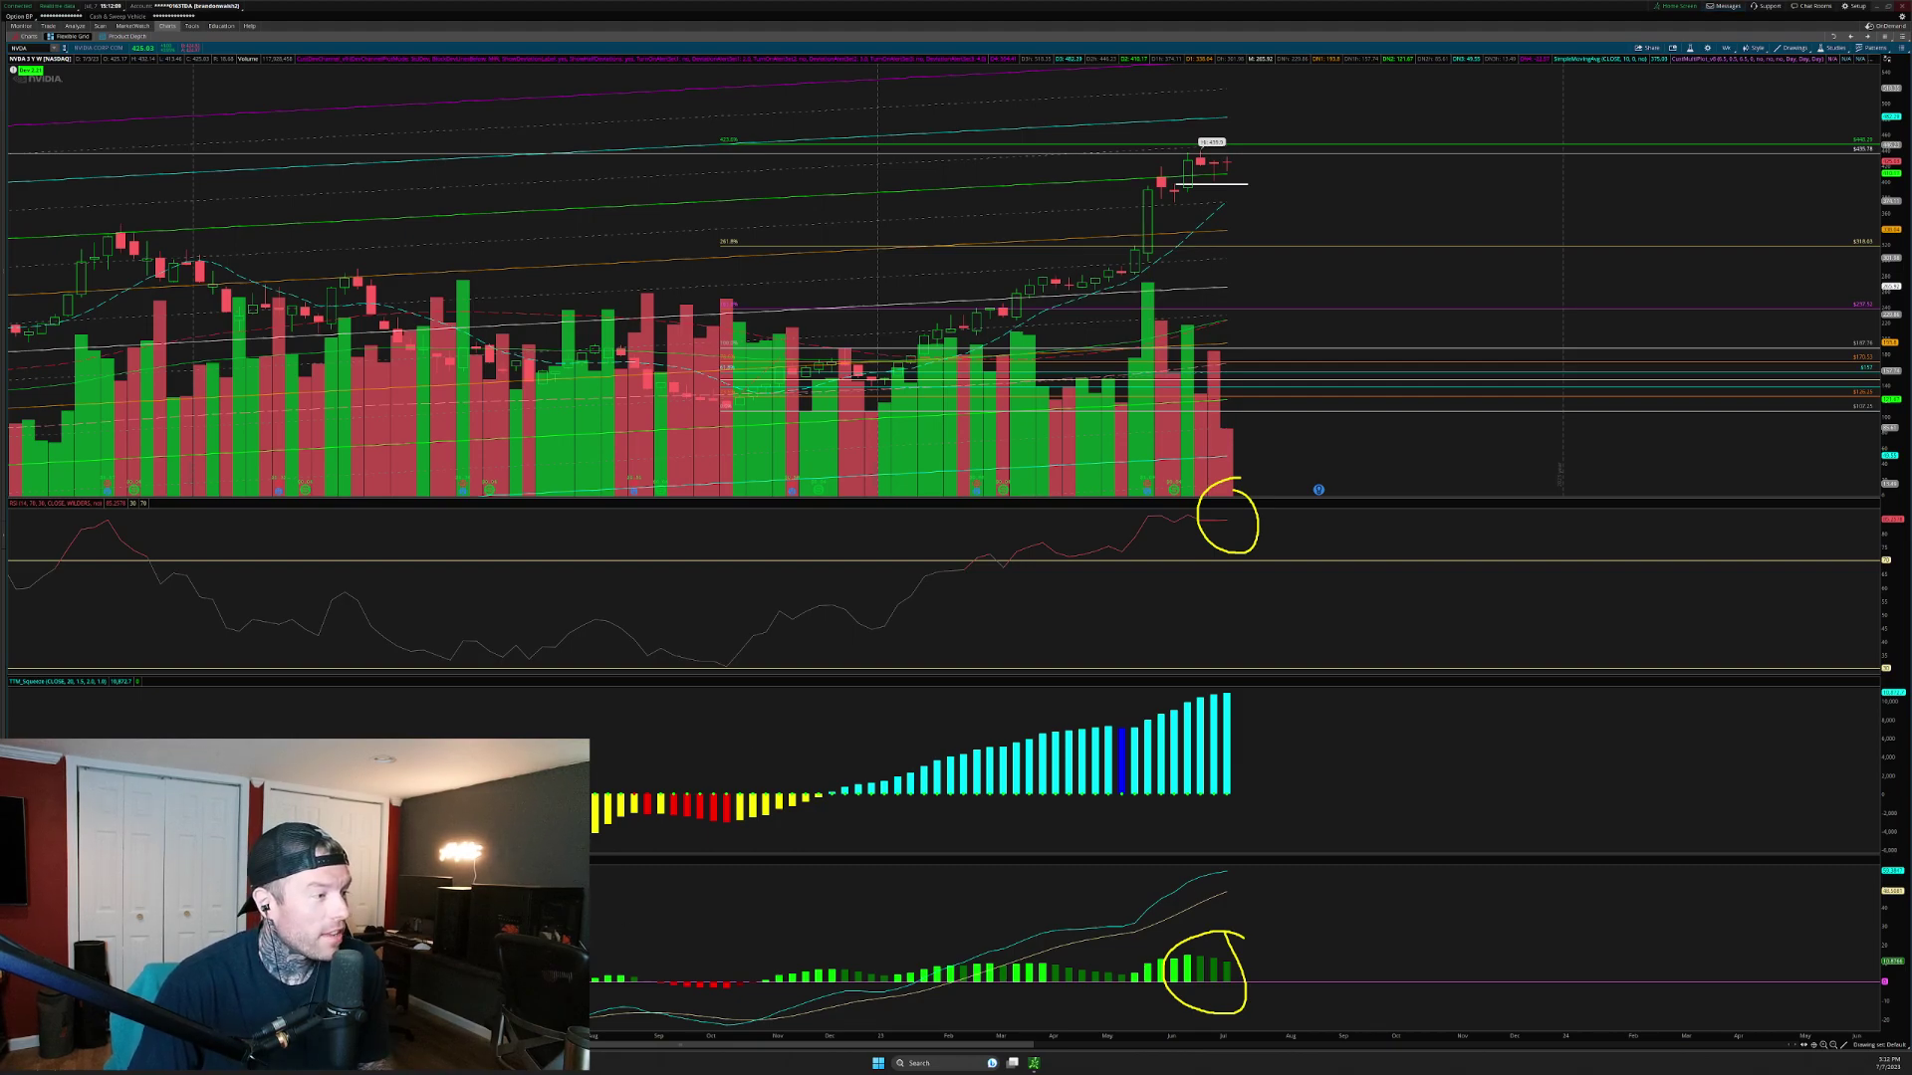
{"action": "key", "text": "Escape"}
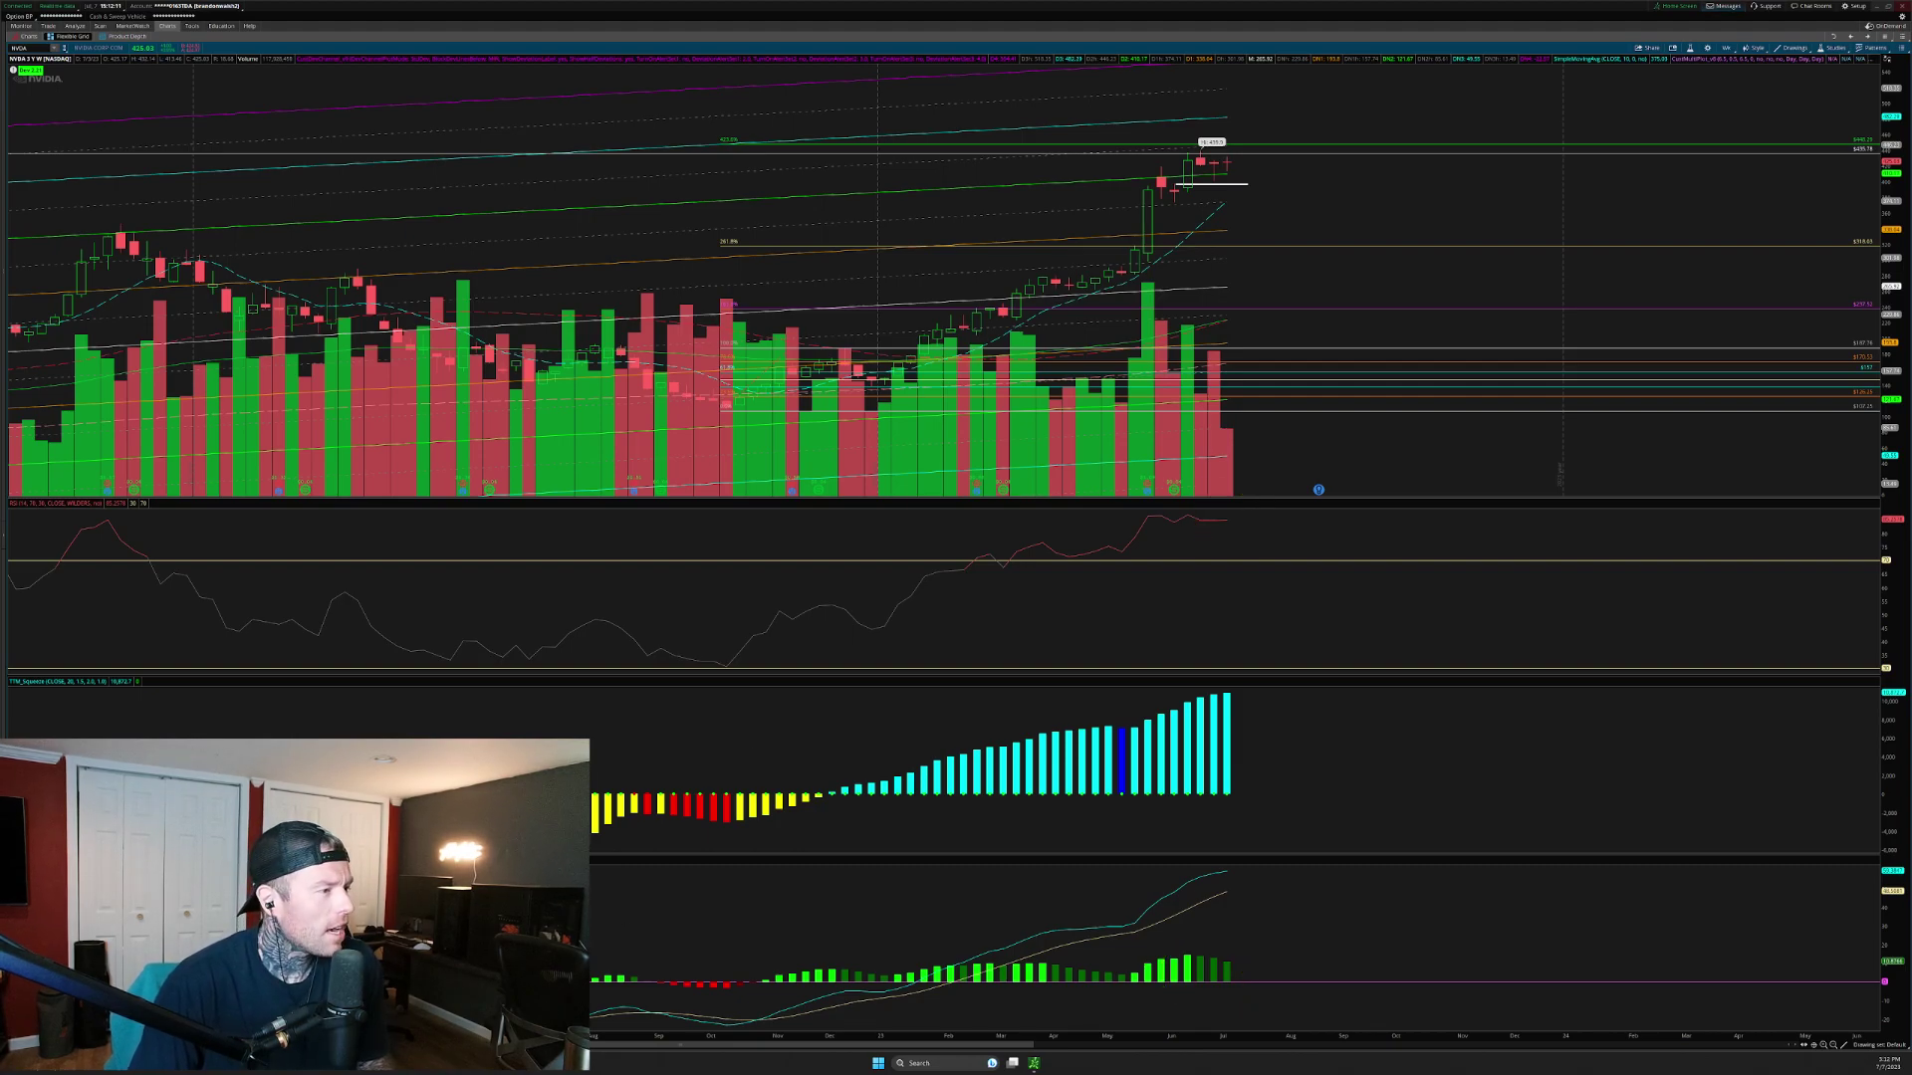
Return NVDA to the daily chart and frame its recent months with empty space ahead of the latest candle
{"action": "left_click", "coordinate": [1726, 47]}
{"action": "left_click", "coordinate": [1692, 142]}
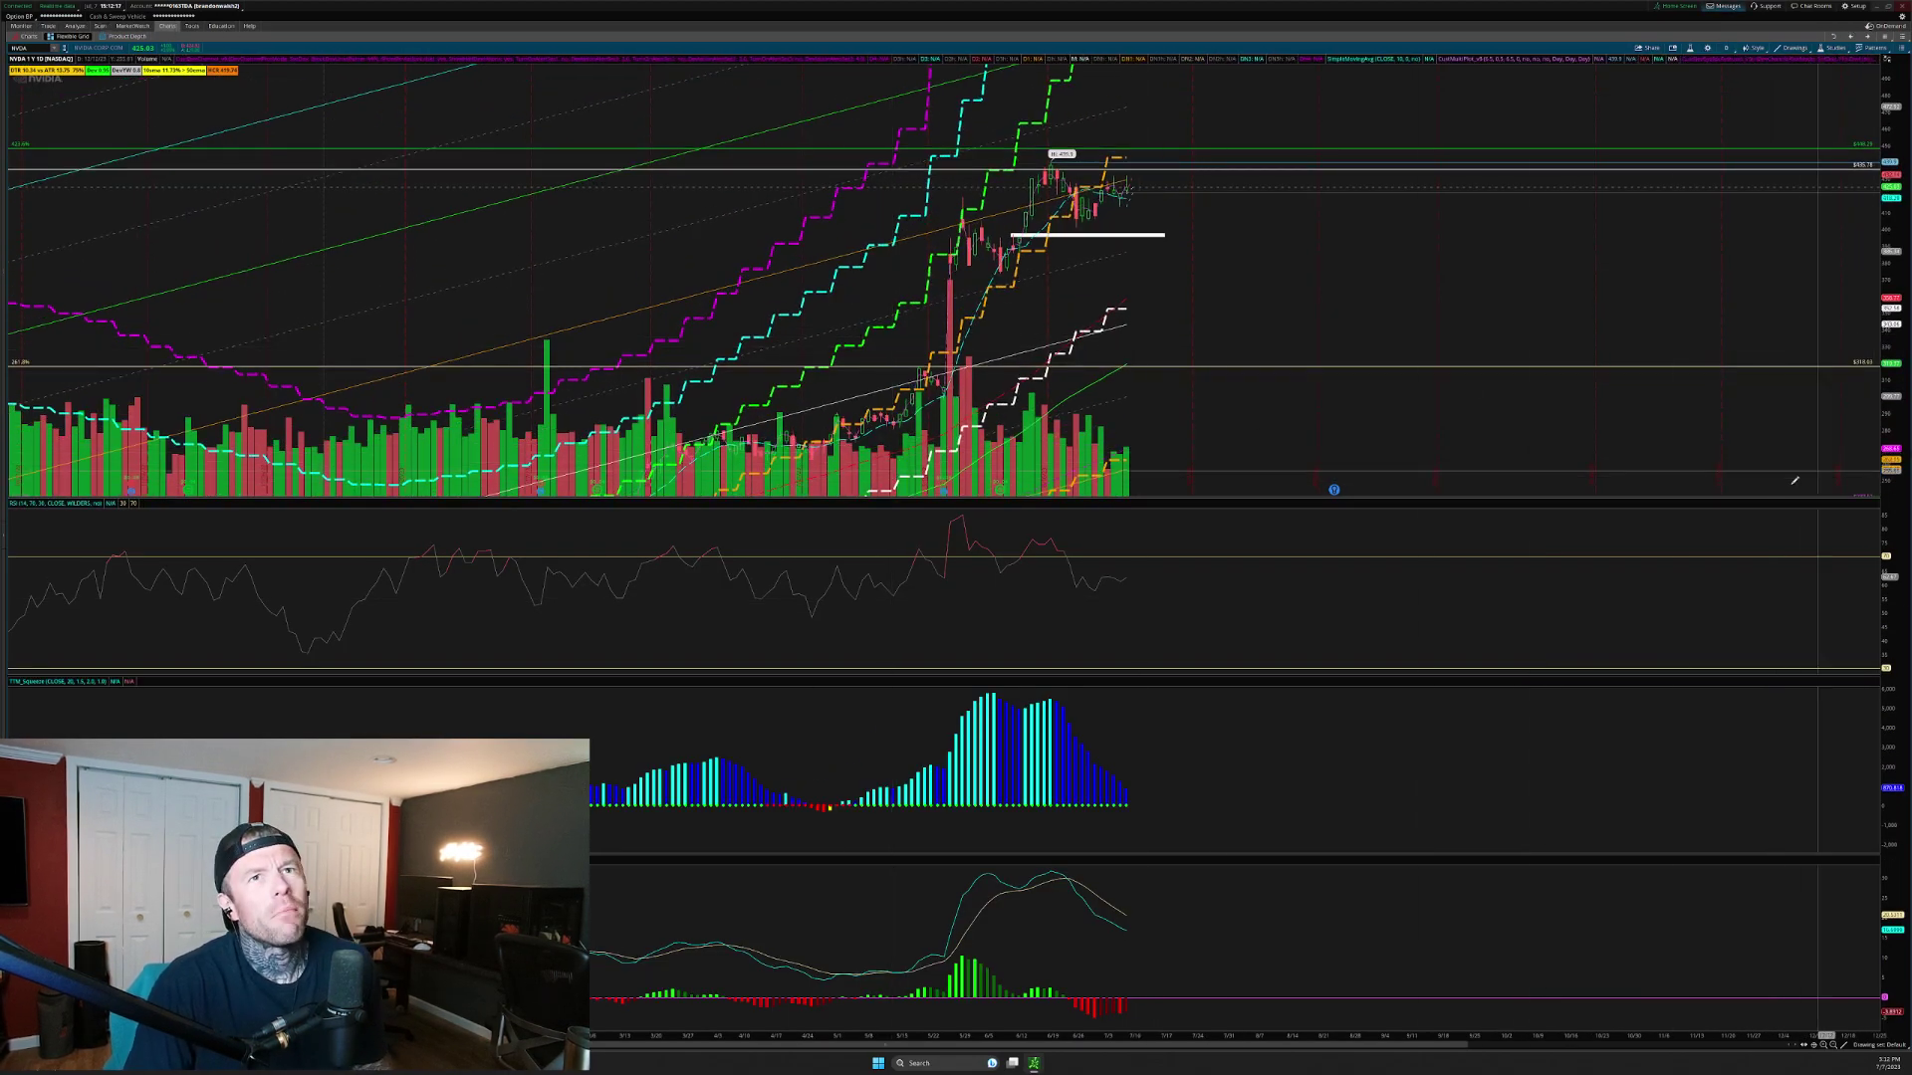
{"action": "left_click_drag", "start_coordinate": [546, 122], "coordinate": [1667, 509]}
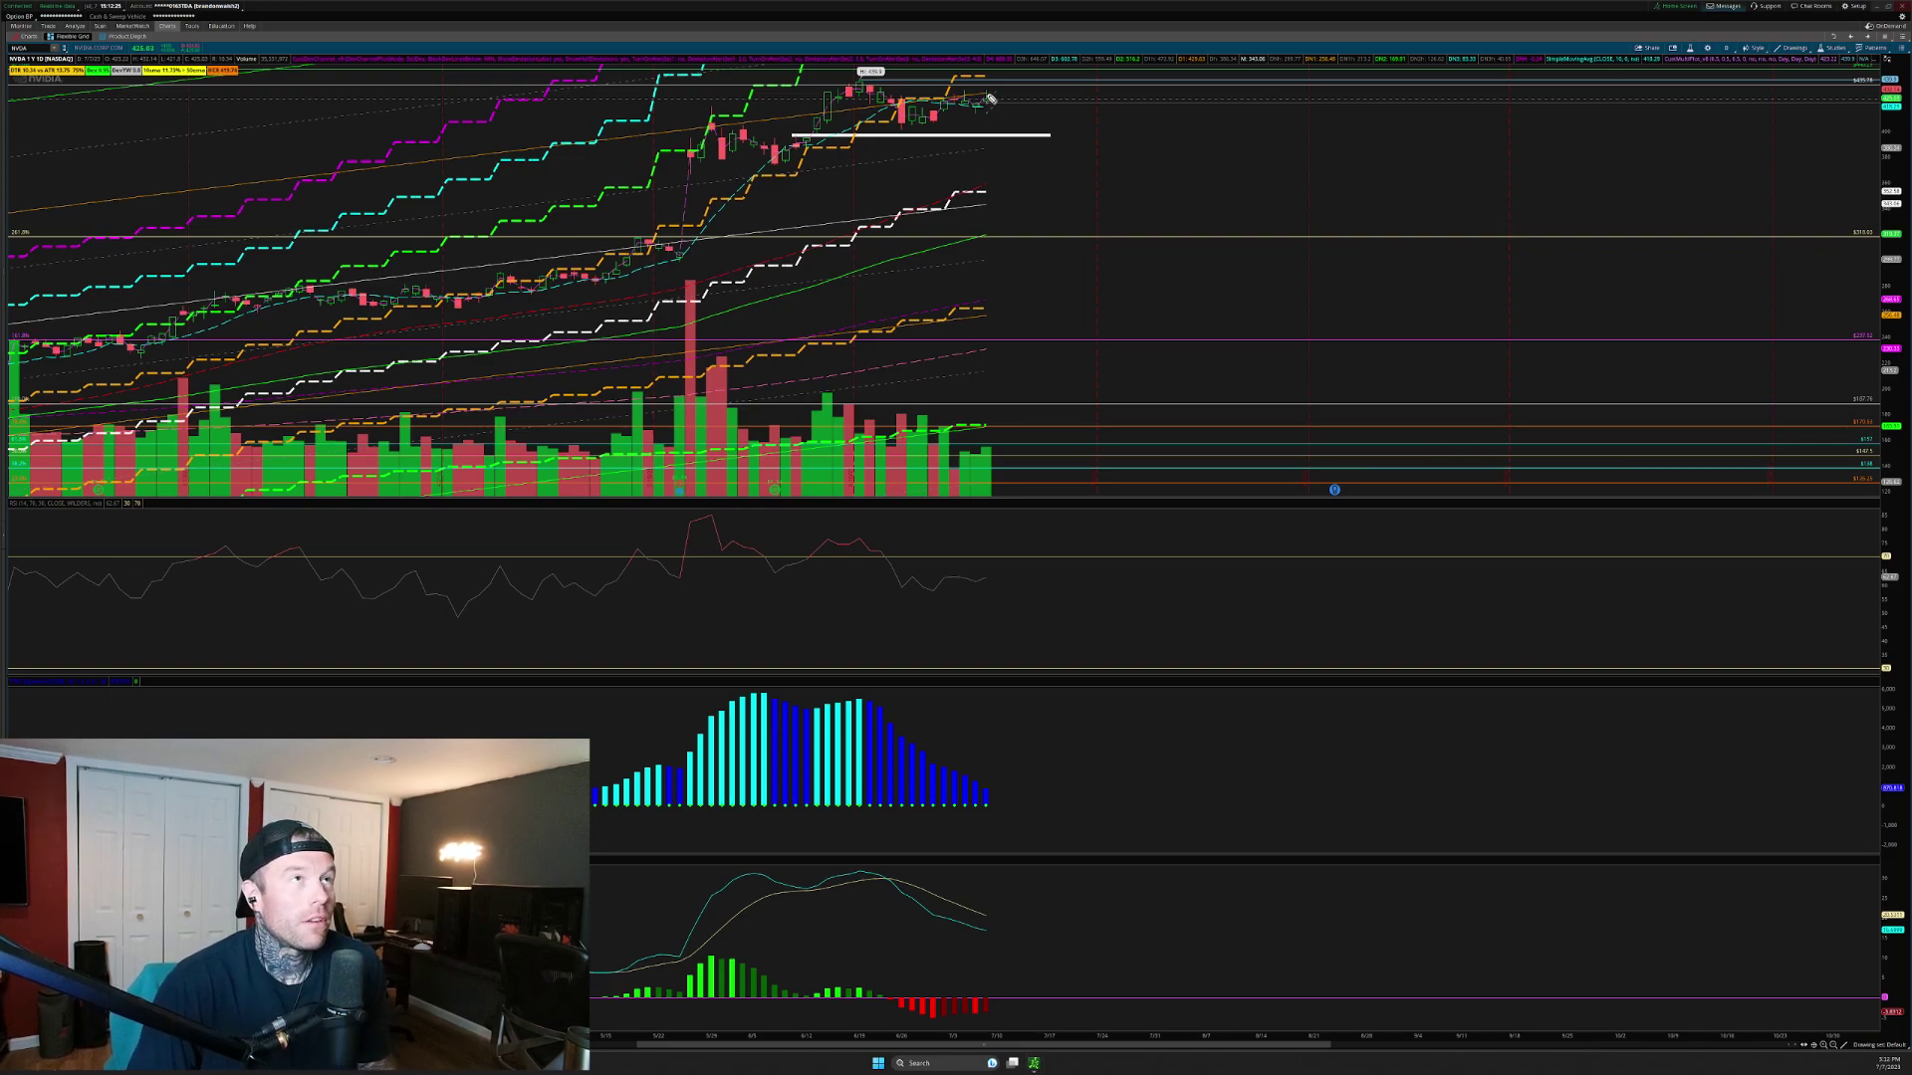
Sketch a projected zigzag fall from the latest candle through the white line with a partial recovery, and clear the sketch
{"action": "left_click_drag", "start_coordinate": [991, 99], "coordinate": [1012, 116]}
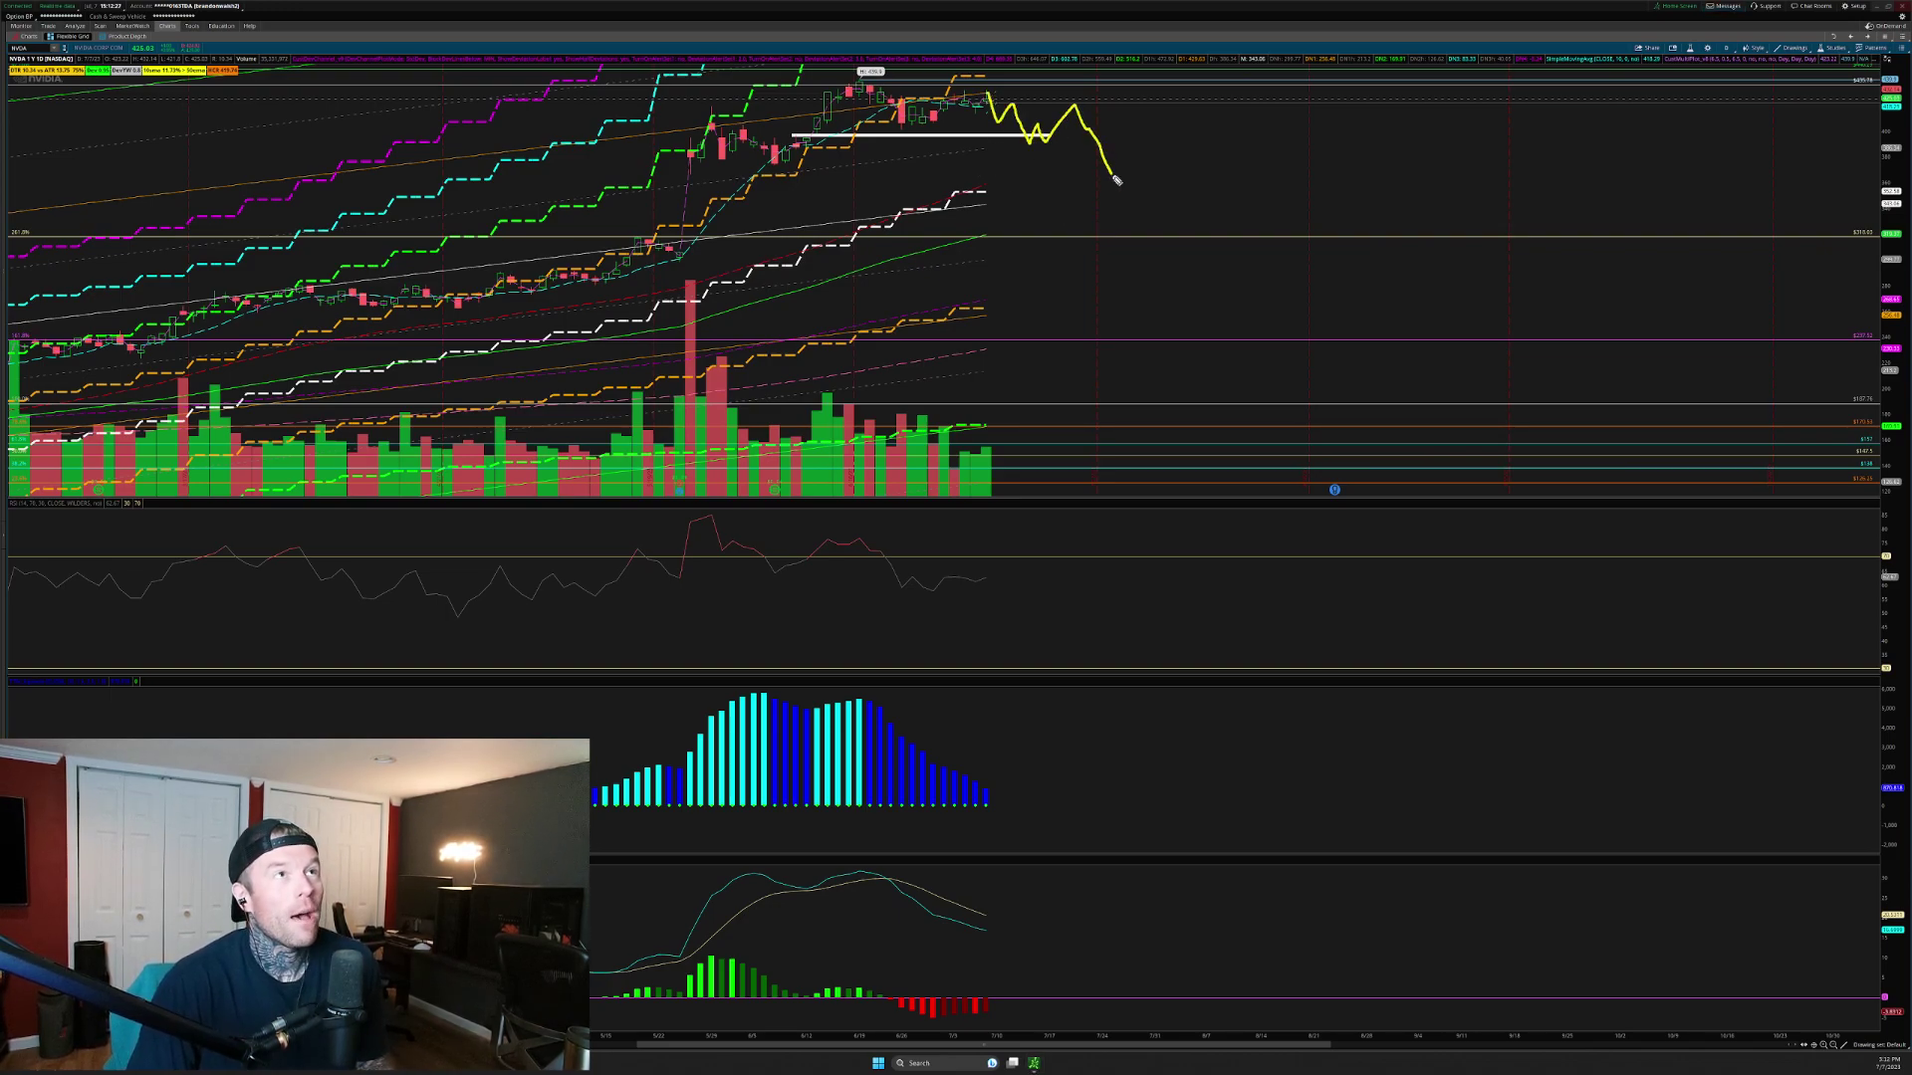
{"action": "mouse_move", "coordinate": [1176, 162]}
{"action": "left_mouse_down"}
{"action": "mouse_move", "coordinate": [1245, 129]}
{"action": "mouse_move", "coordinate": [1257, 144]}
{"action": "left_mouse_up"}
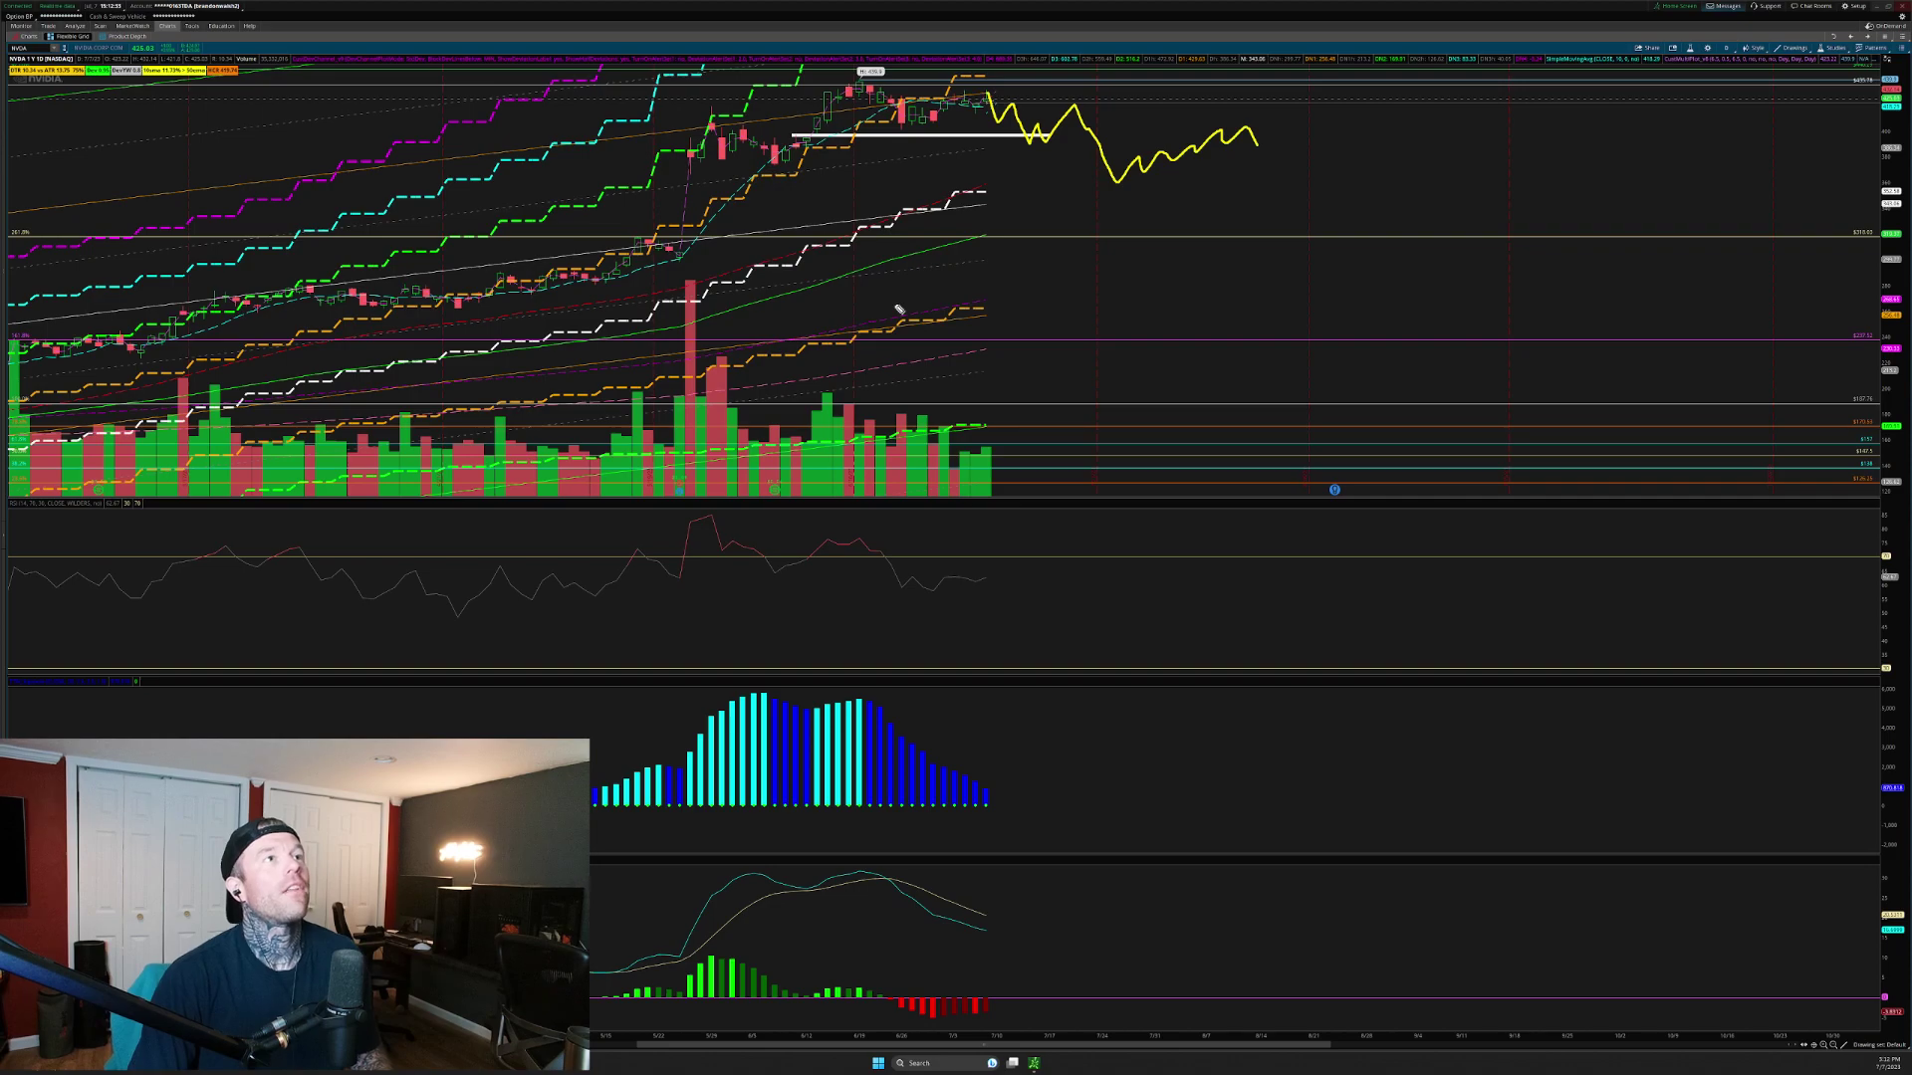
{"action": "key", "text": "ctrl+z"}
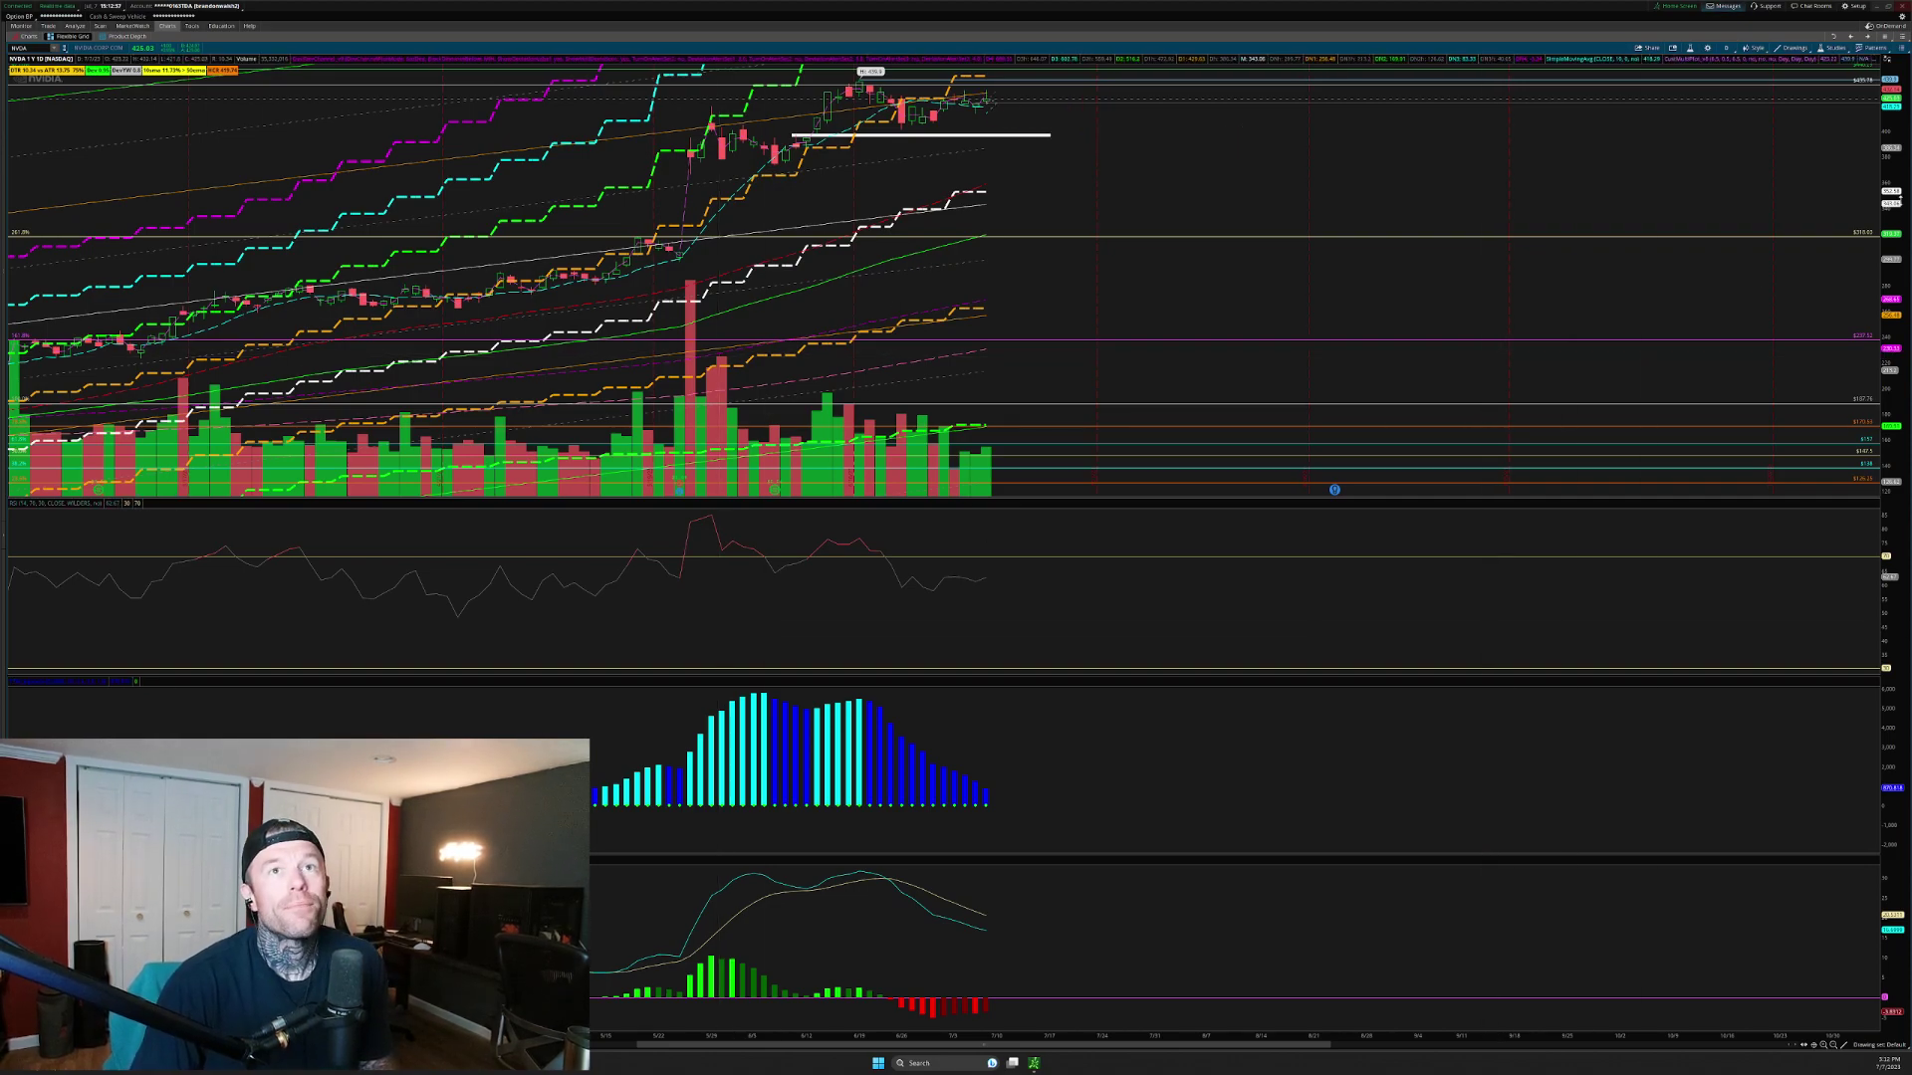
Zoom in on NVDA's recent daily candles between the white support line and the green resistance line
{"action": "left_click_drag", "start_coordinate": [1891, 284], "coordinate": [1891, 304]}
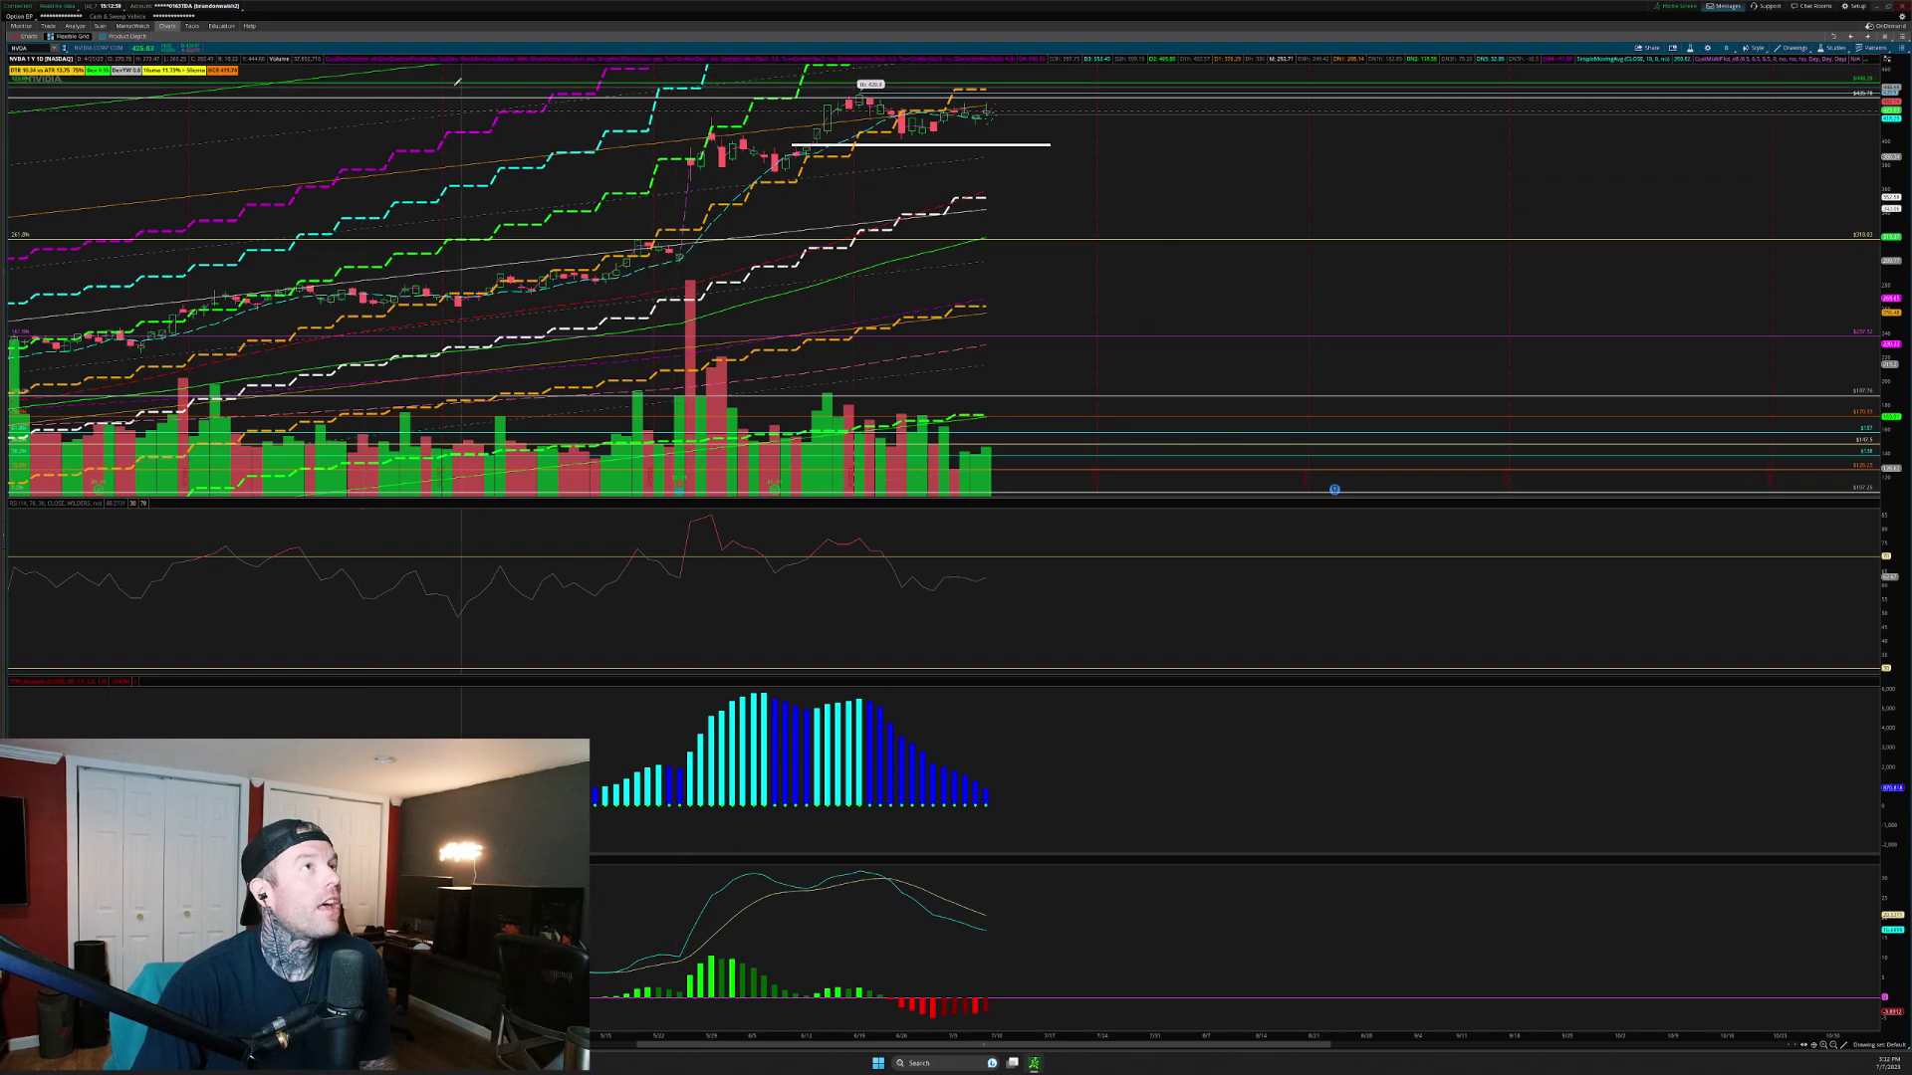
{"action": "left_click_drag", "start_coordinate": [449, 74], "coordinate": [1132, 201]}
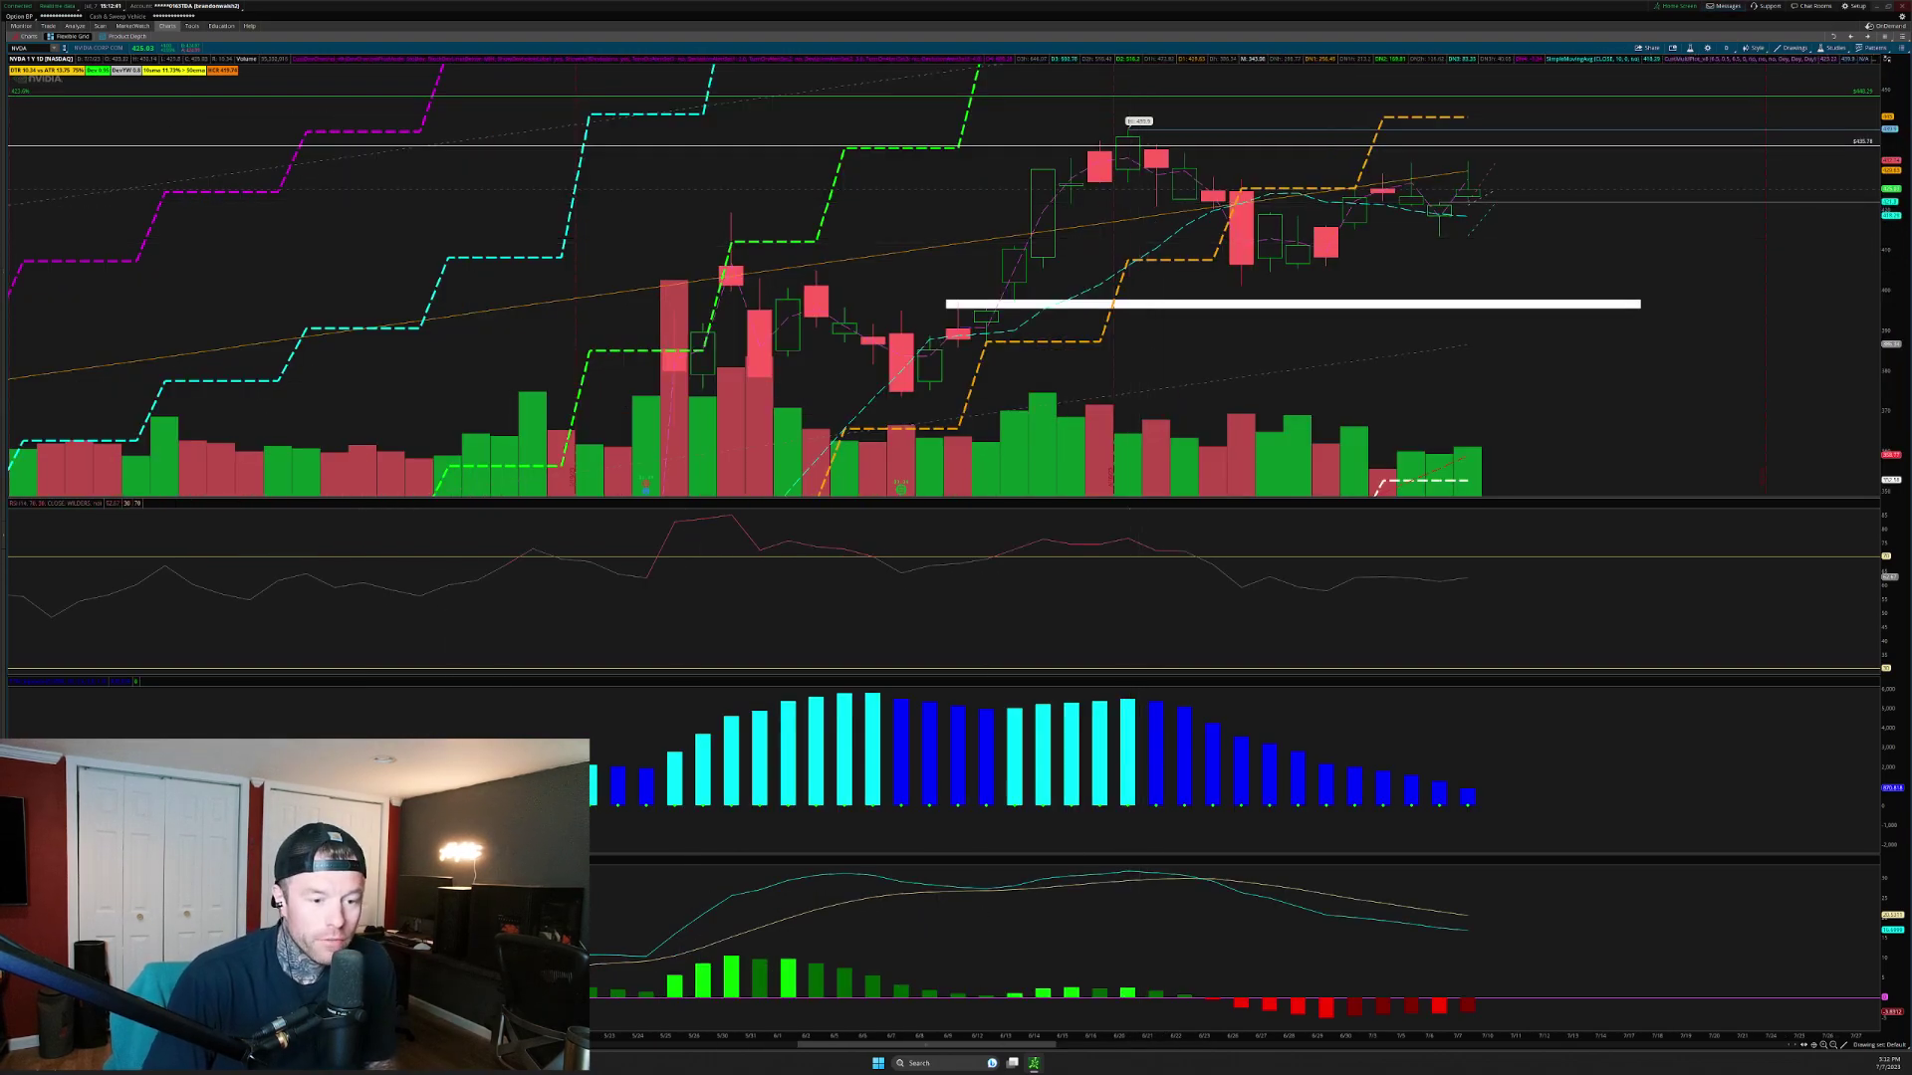